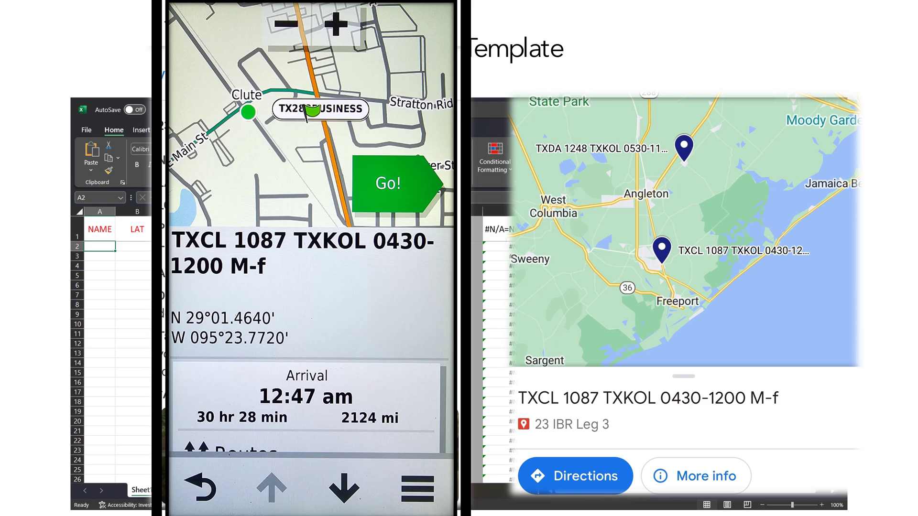
key("Right")
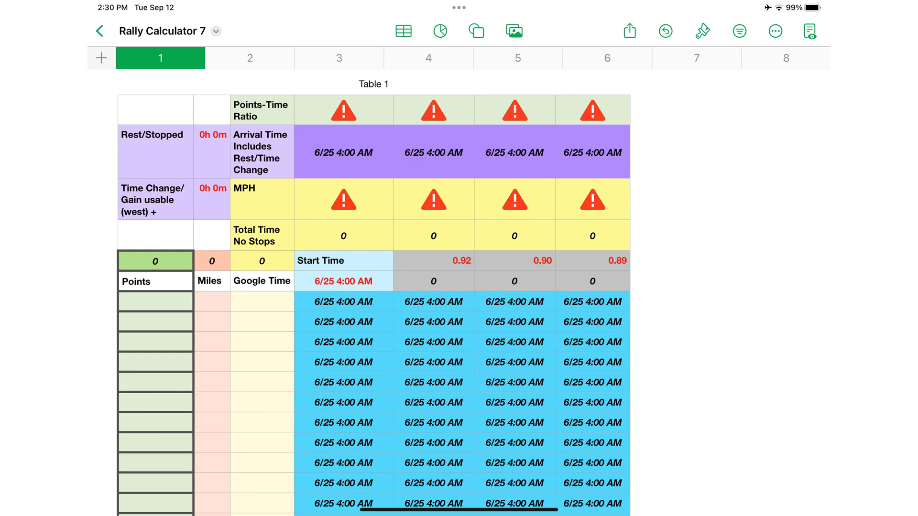
double_click(344, 281)
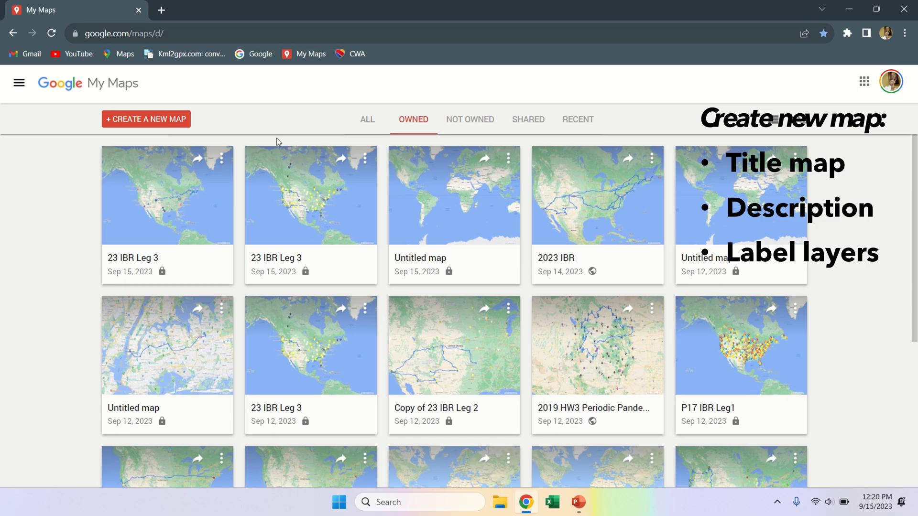
- Create a new map titled "Map 1" with the description "Most points wins!"
left_click(187, 118)
left_click(187, 118)
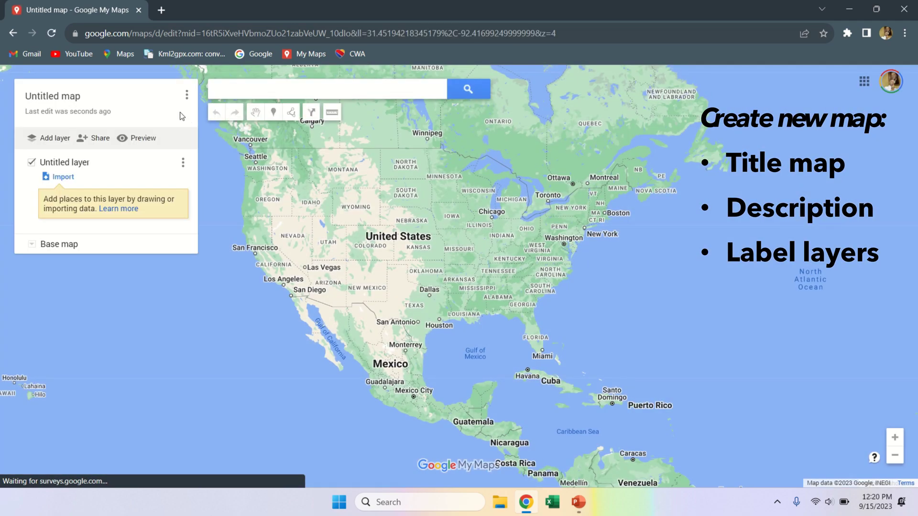
left_click(74, 98)
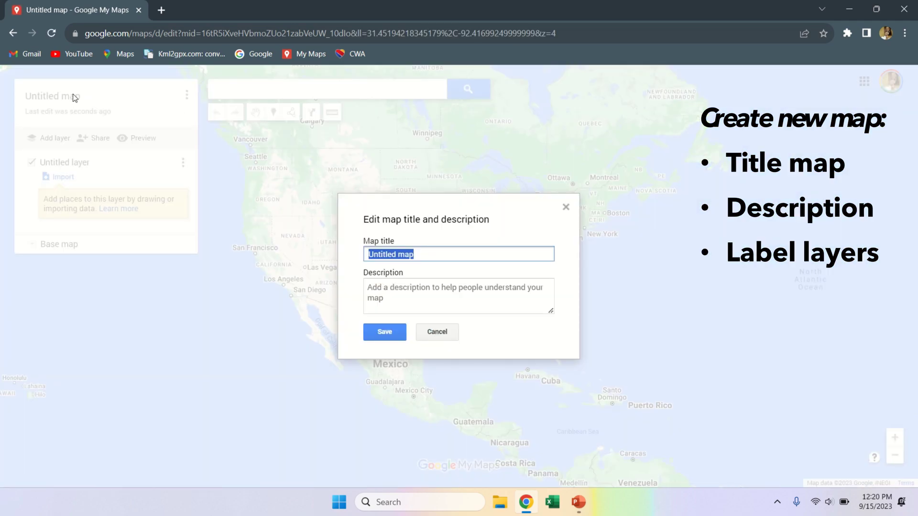
type("Map 1")
left_click(395, 298)
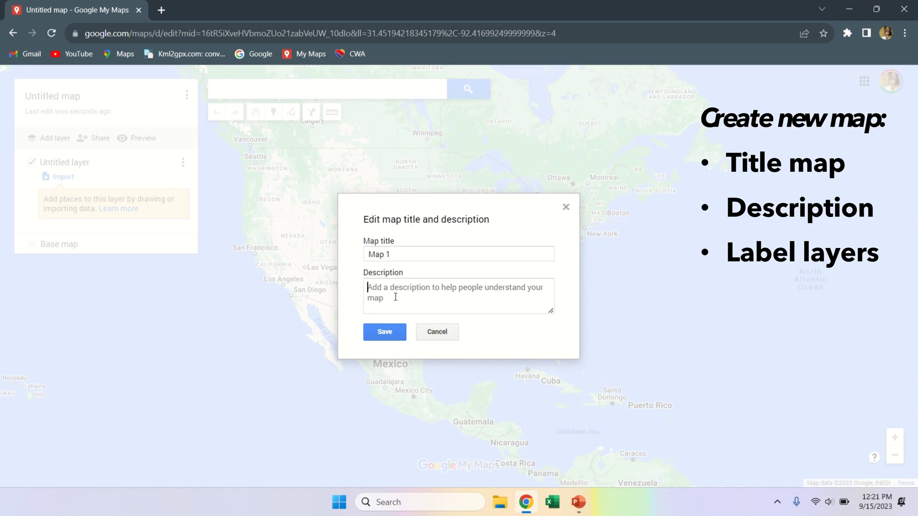
type("Most")
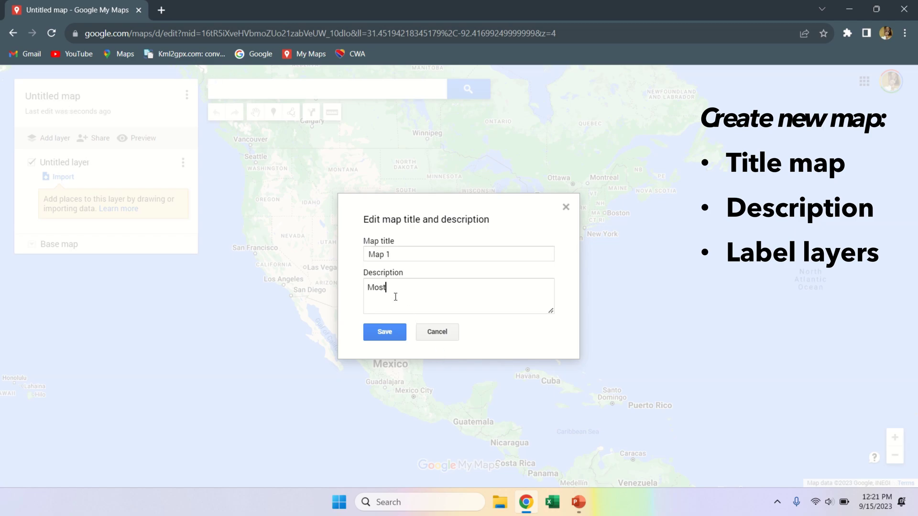
type(" points wins!")
left_click(392, 332)
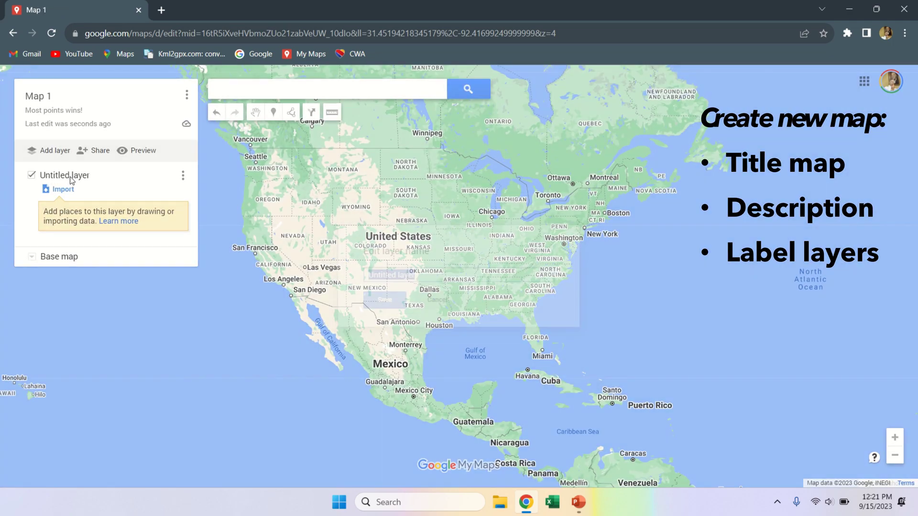
- Rename the untitled layer to "Places"
left_click(70, 177)
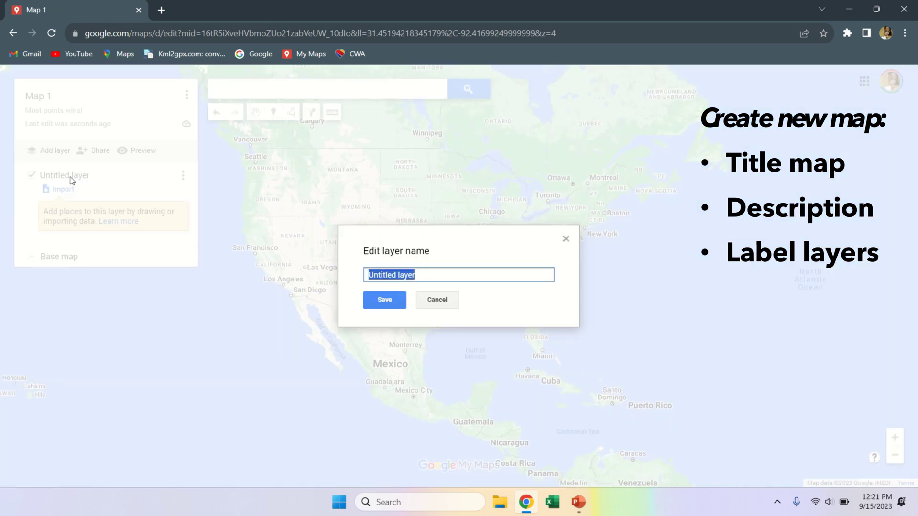
type("Places")
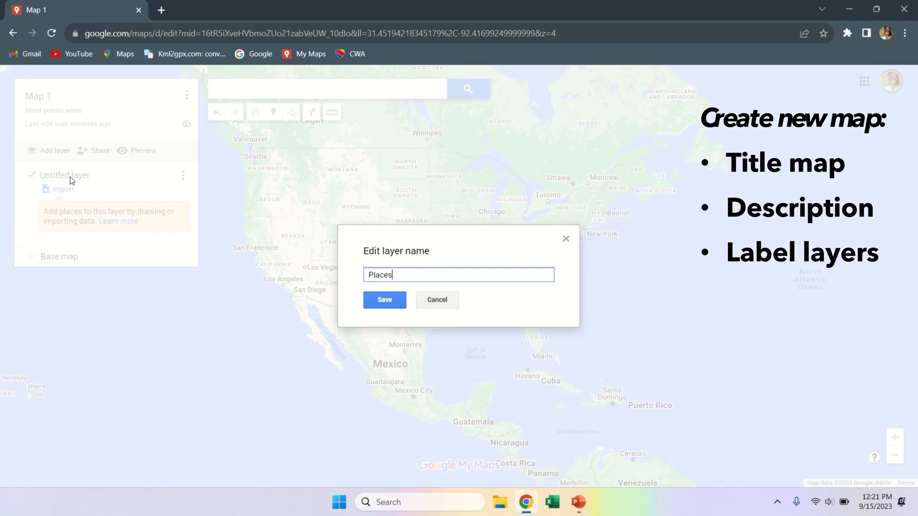
left_click(375, 301)
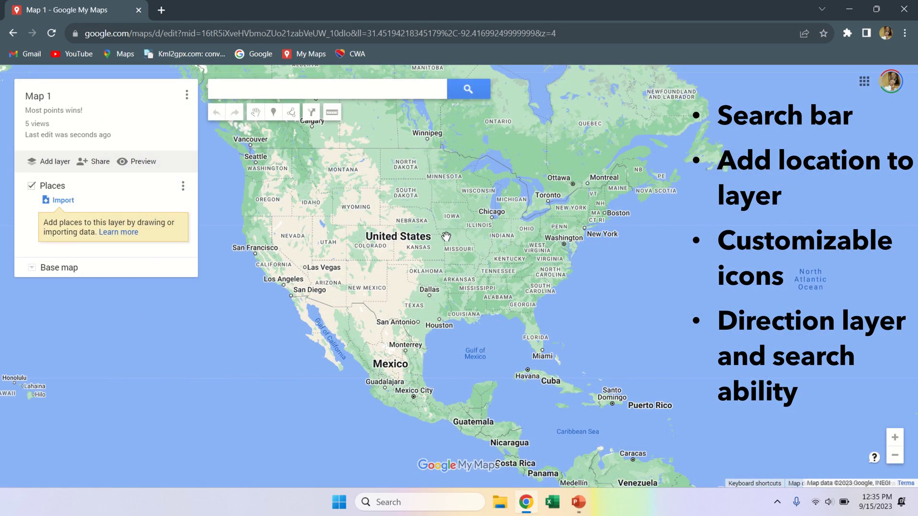
- Search for Palo Cedro, CA and add the location to the Places layer
left_click(289, 82)
type("p")
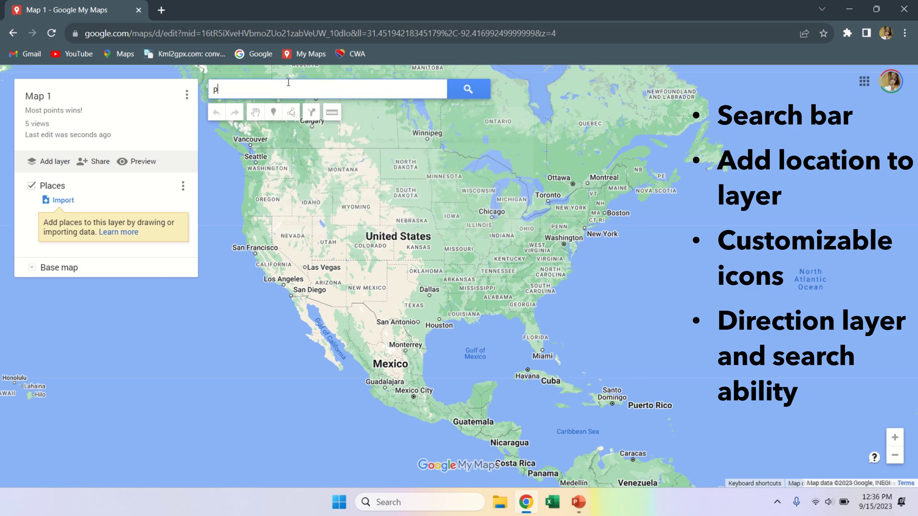
type("alo c")
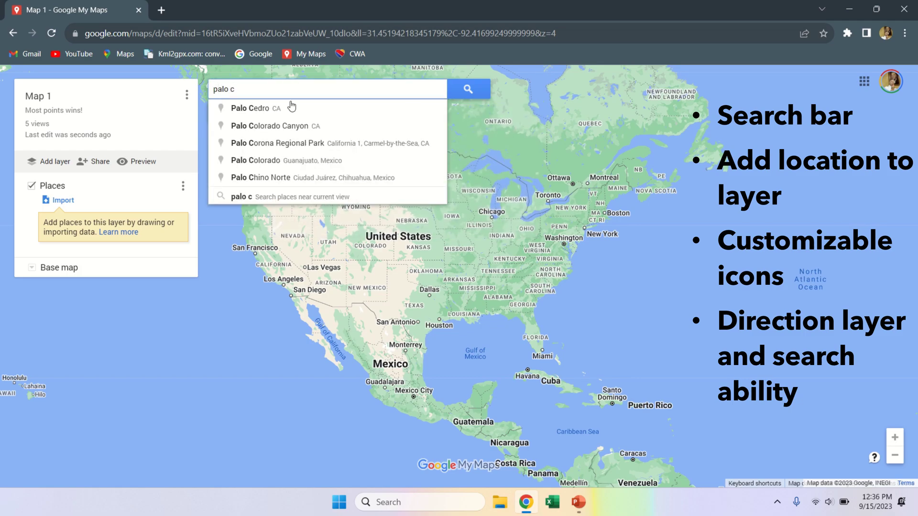
left_click(291, 107)
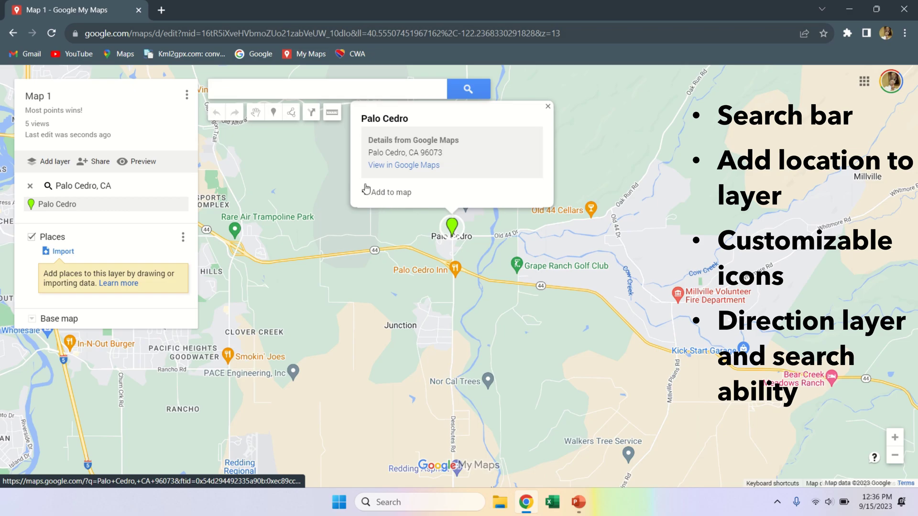
left_click(367, 190)
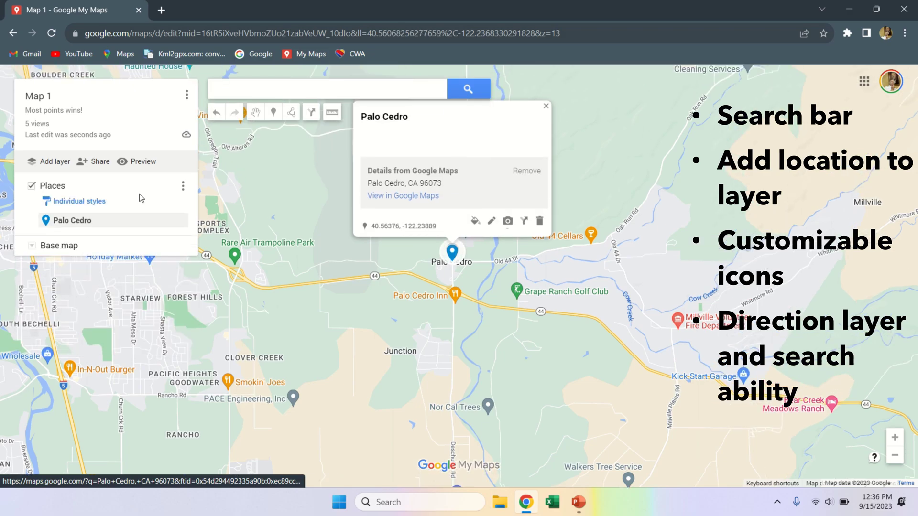
- Style the Palo Cedro marker with a dark magenta color and the house icon
left_click(473, 221)
left_click(500, 221)
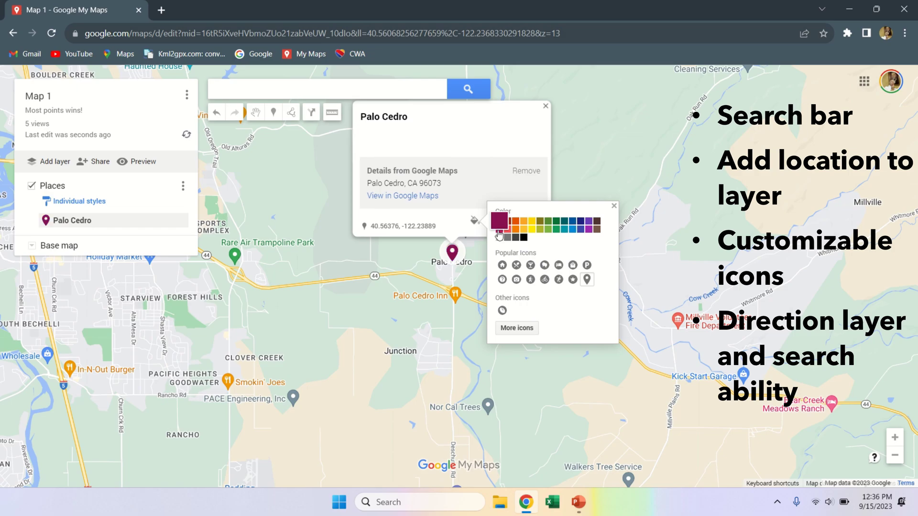
left_click(500, 266)
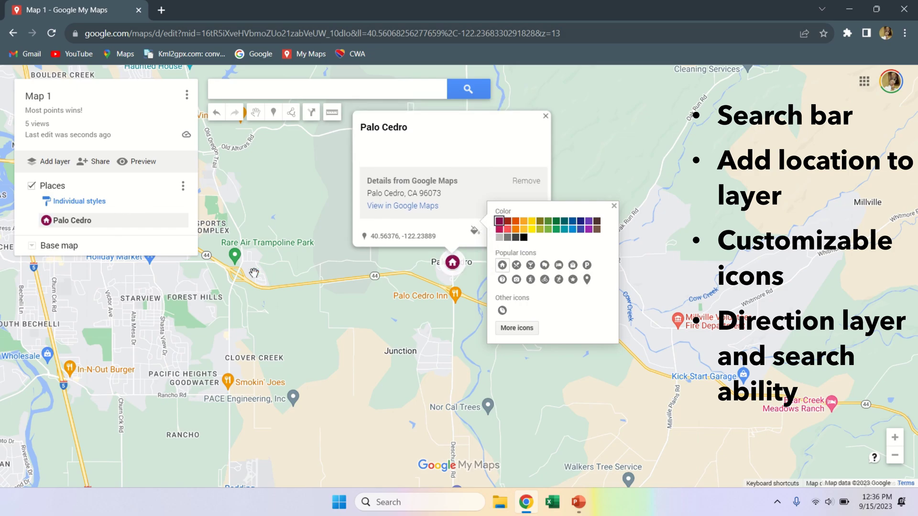
left_click(353, 333)
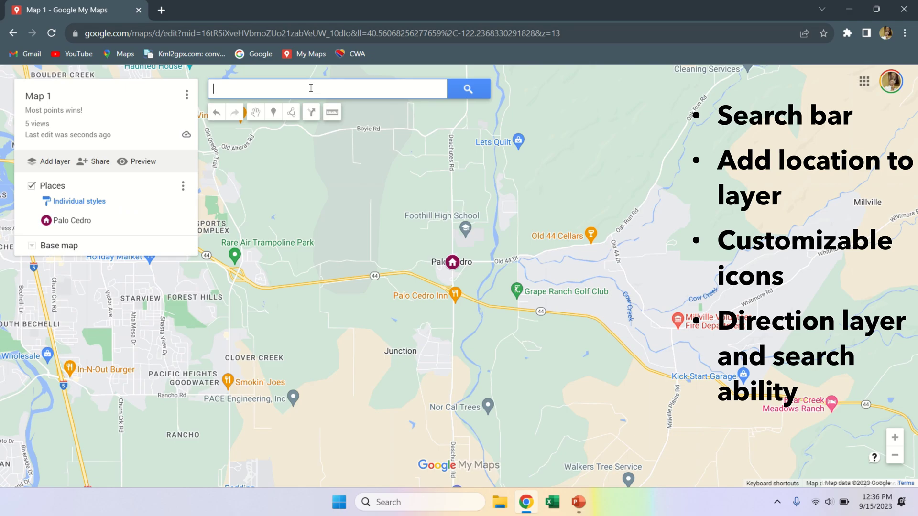
- Add a driving directions layer from the saved Palo Cedro place to Alice's Restaurant on Skyline
left_click(311, 113)
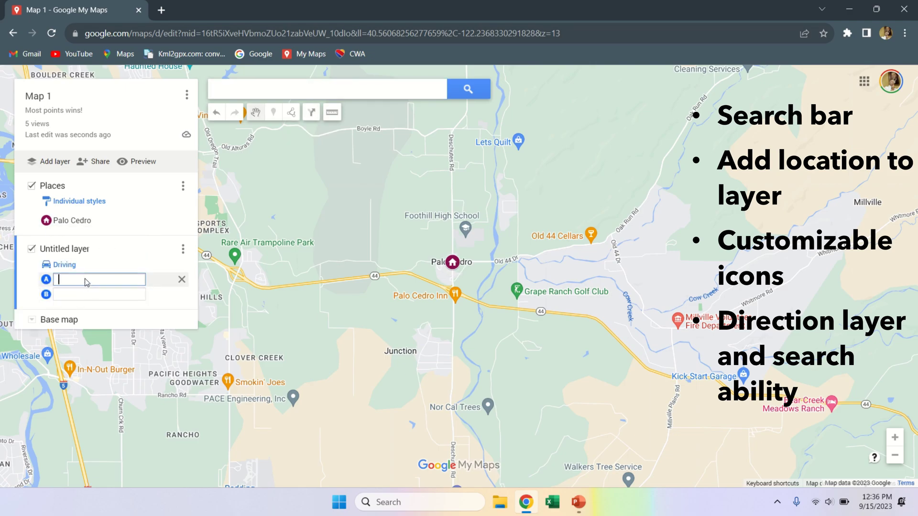
type("pal")
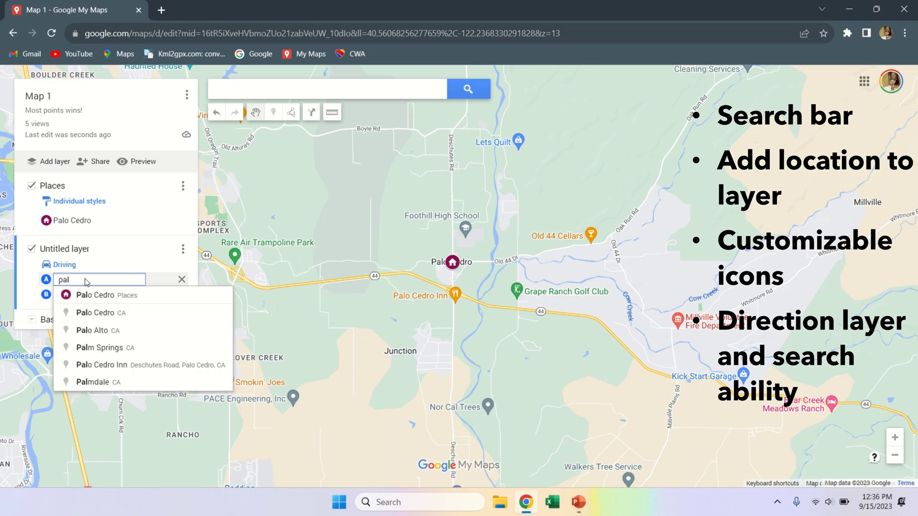
left_click(100, 295)
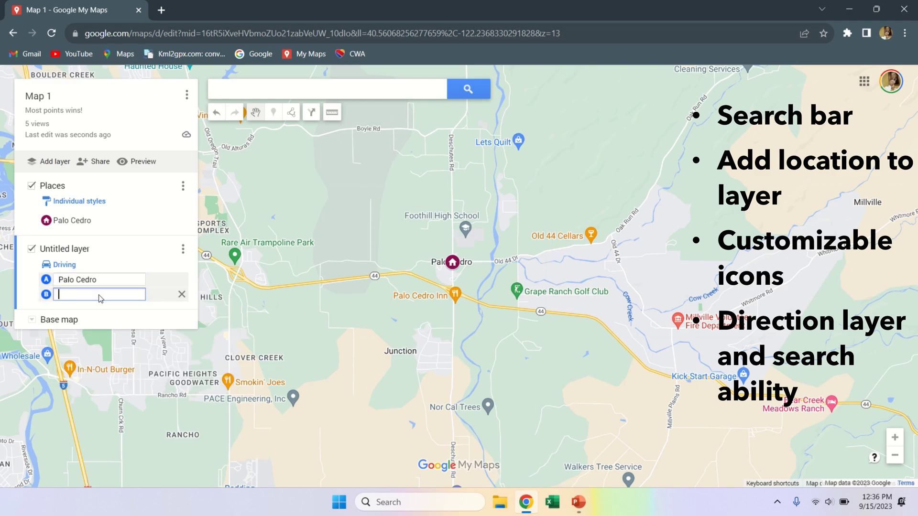
type("alice")
type("'s")
left_click(107, 326)
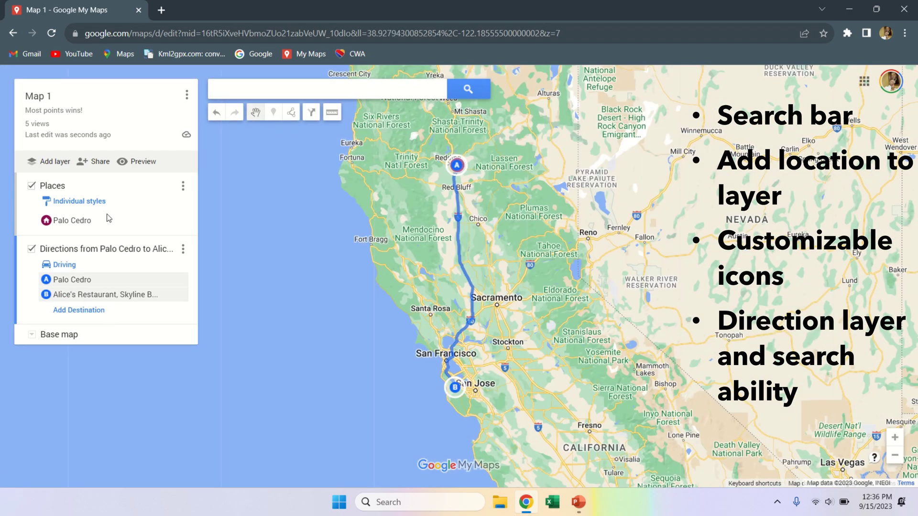
- Review the directions layer's step-by-step driving directions with total distance and time, then close them
left_click(183, 249)
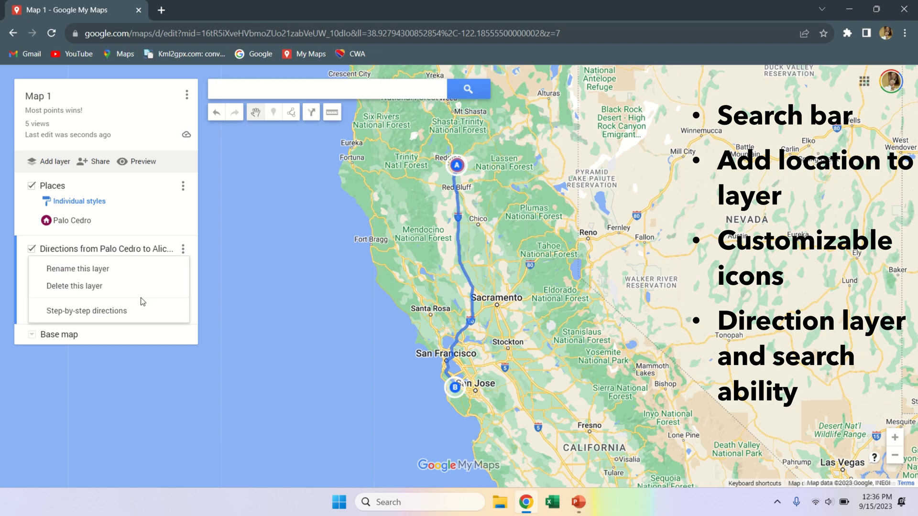
left_click(139, 310)
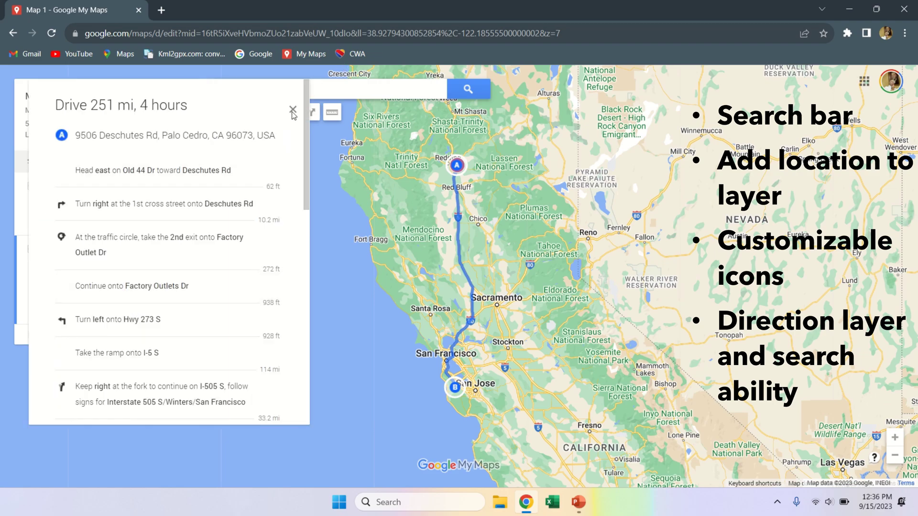
mouse_move(412, 5)
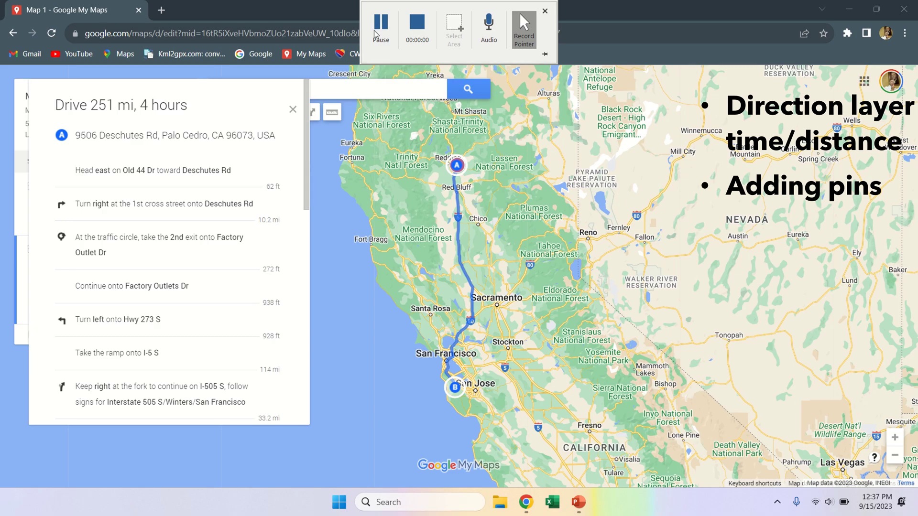
left_click(293, 110)
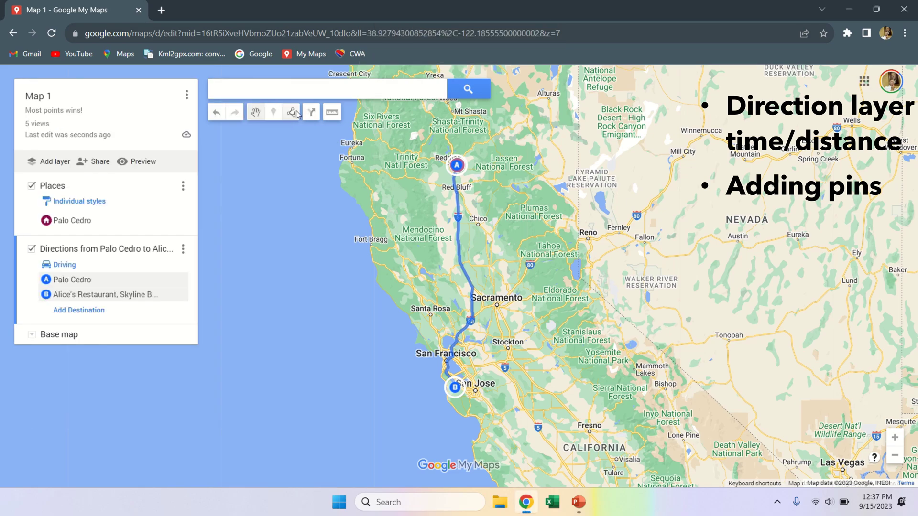
- Add a marker named "Sweet road 1" to the Places layer on Highway 3 northeast of Hayfork
left_click(121, 206)
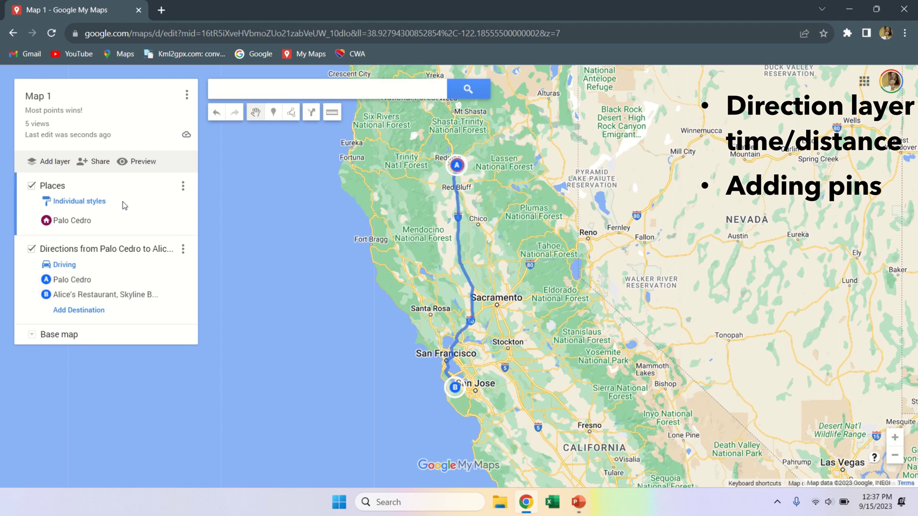
left_click(273, 113)
scroll(434, 210, "up", 3)
left_click_drag(387, 151, 478, 445)
scroll(549, 456, "up", 3)
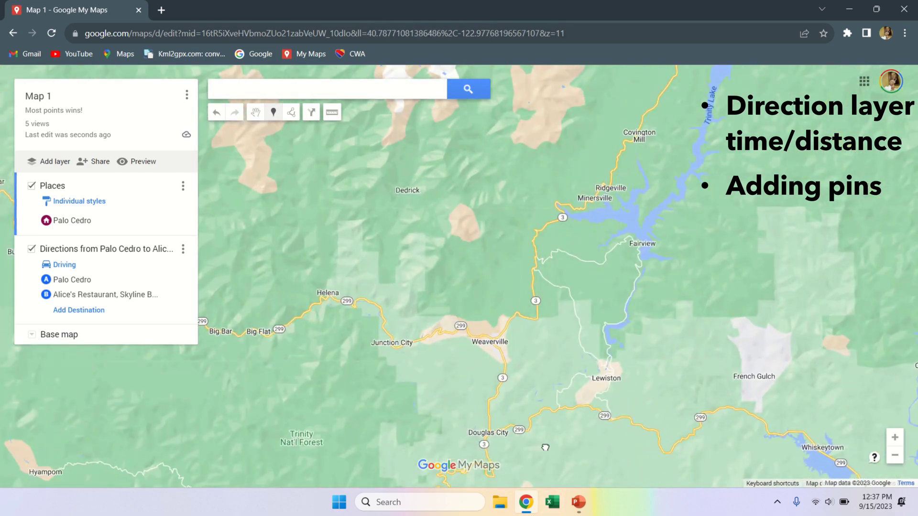
left_click_drag(548, 457, 594, 266)
left_click(499, 282)
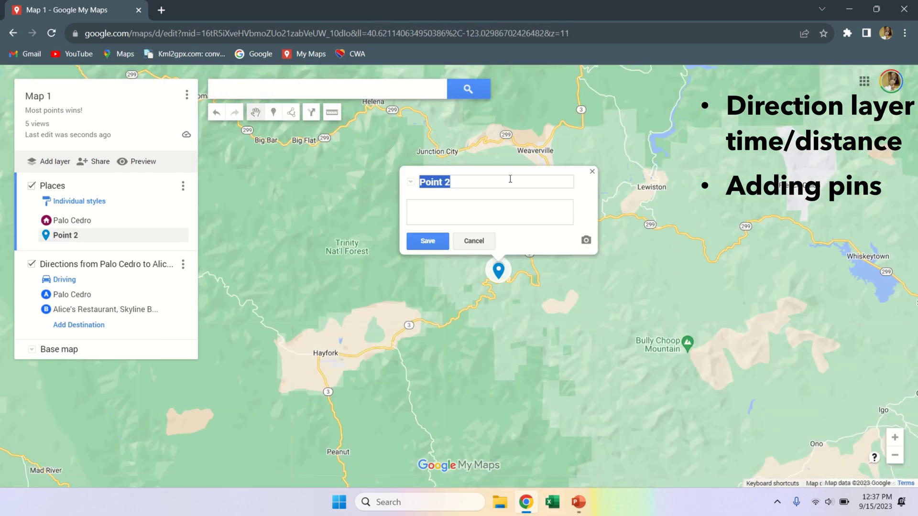
type("Sweet road 1")
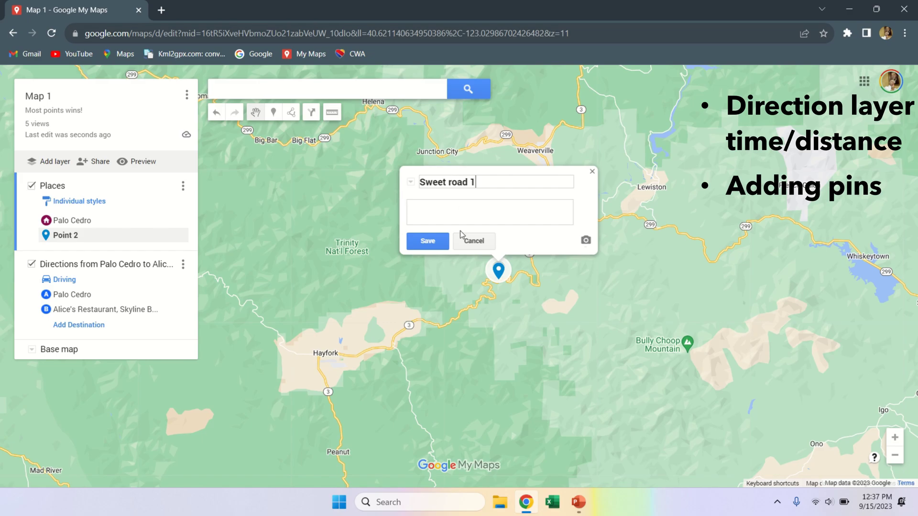
left_click(428, 240)
- Add a marker named "Sweet road 2" to the Places layer on Highway 20 between Fort Bragg and Willits
scroll(426, 318, "down", 2)
scroll(426, 318, "down", 1)
left_click_drag(371, 414, 403, 166)
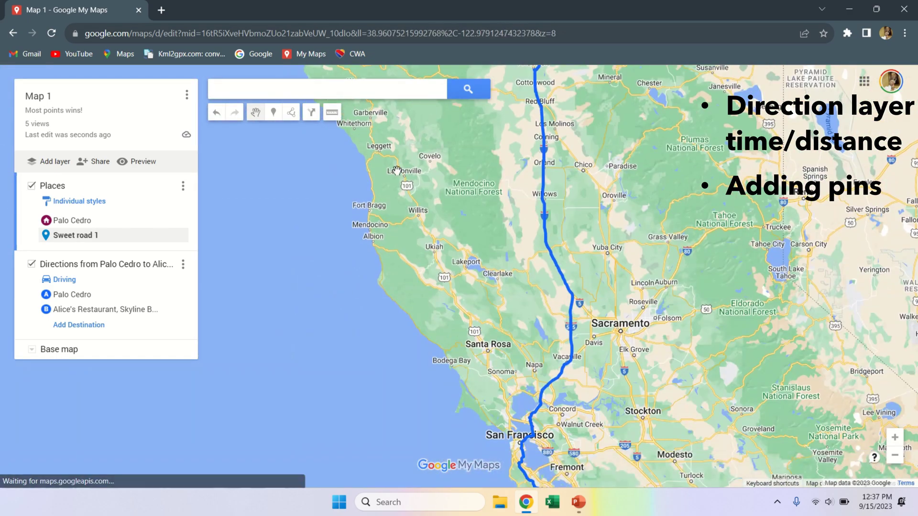
scroll(403, 166, "up", 2)
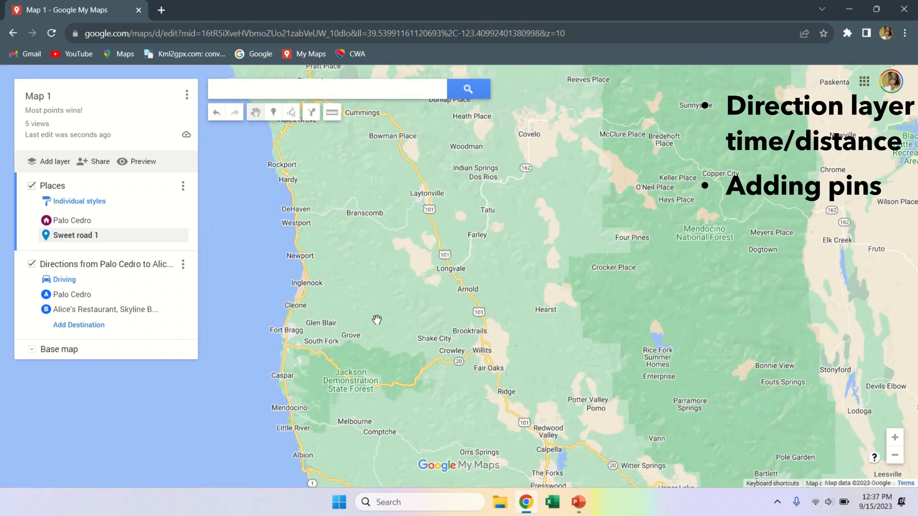
left_click(274, 112)
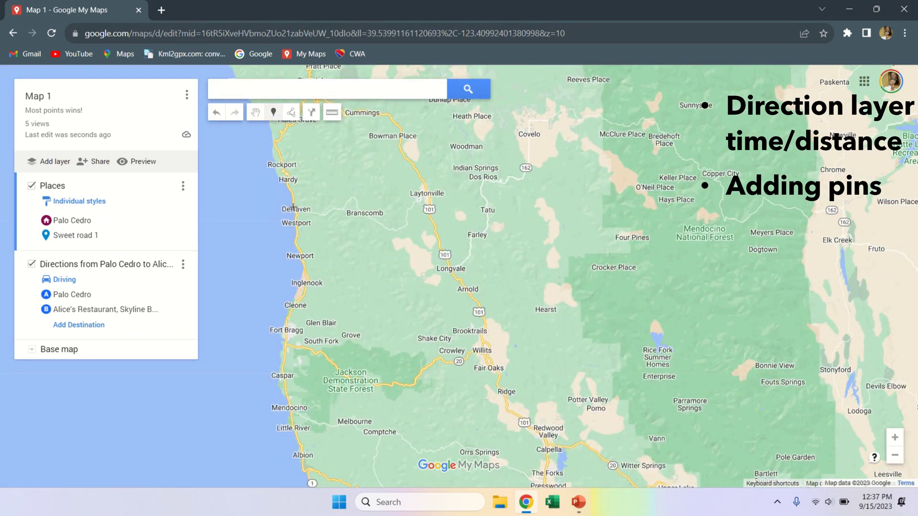
left_click(401, 384)
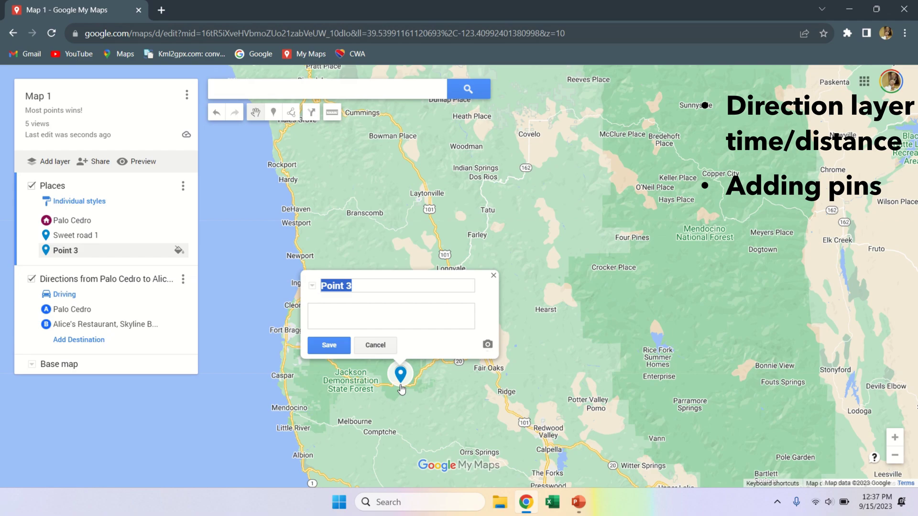
left_click(356, 291)
key("BackSpace")
key("BackSpace")
key("BackSpace")
key("BackSpace")
key("BackSpace")
key("BackSpace")
type("Sweet road 2")
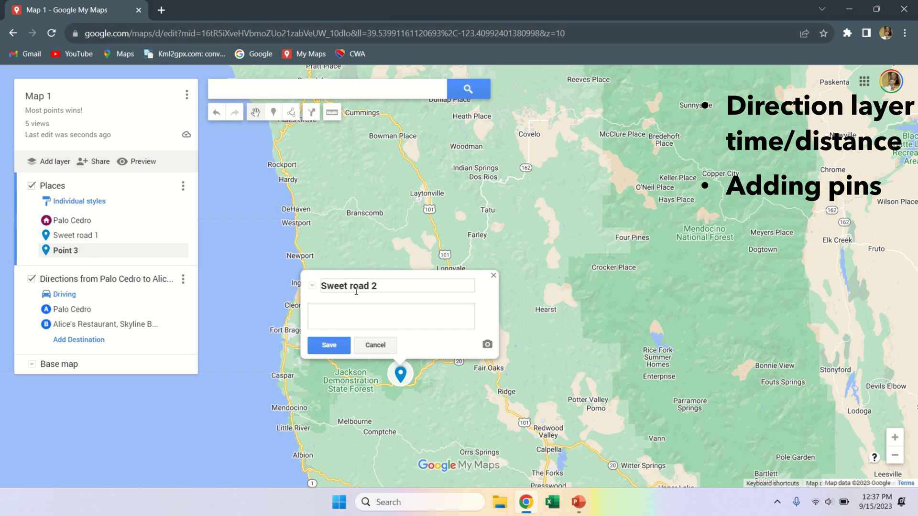
left_click(336, 345)
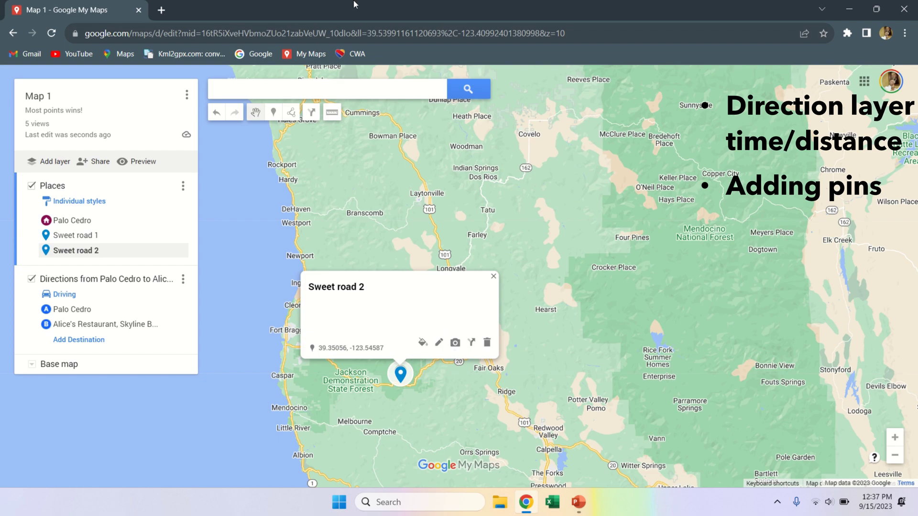
- Add the saved Sweet road 2 marker to the directions layer and reorder it between Palo Cedro and Alice's Restaurant
left_click(546, 190)
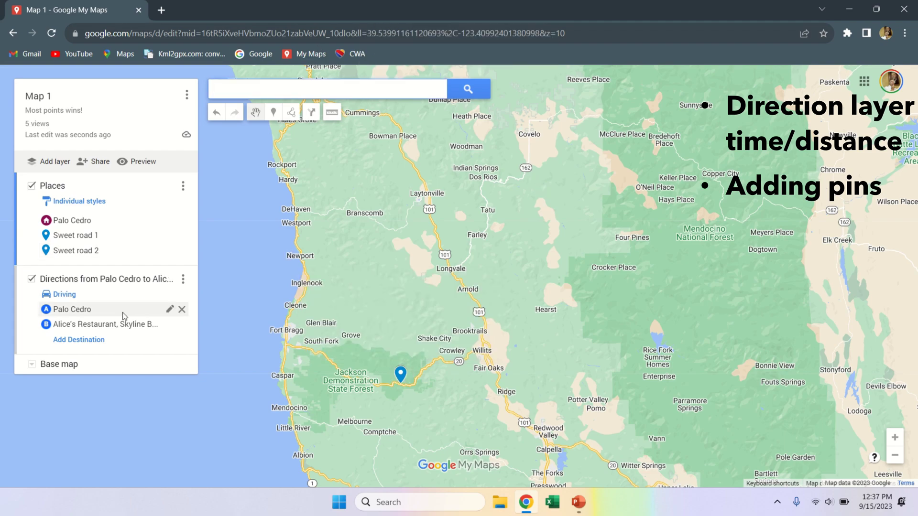
mouse_move(520, 4)
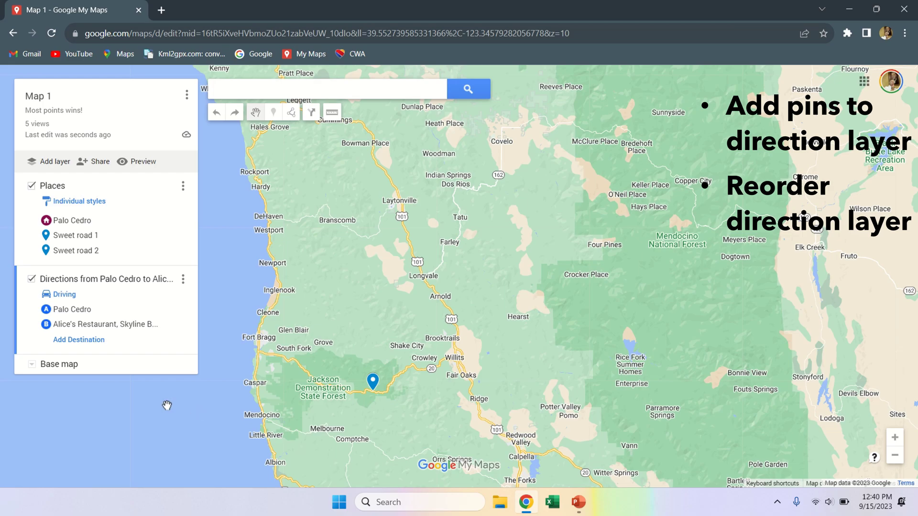
left_click(88, 343)
type("swe")
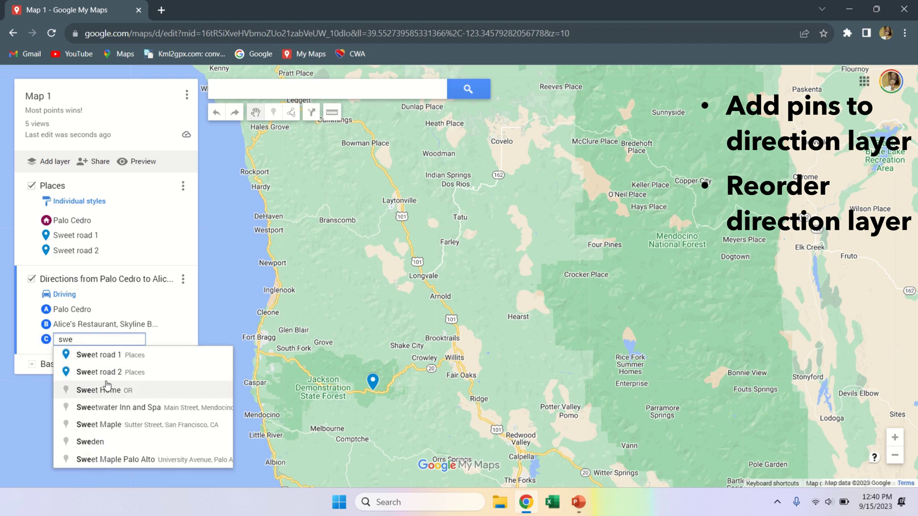
left_click(112, 373)
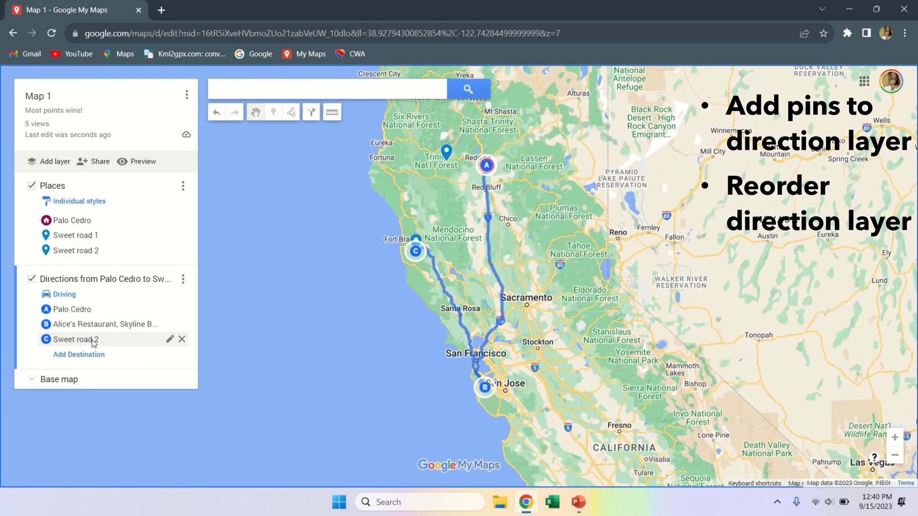
left_click_drag(96, 340, 93, 325)
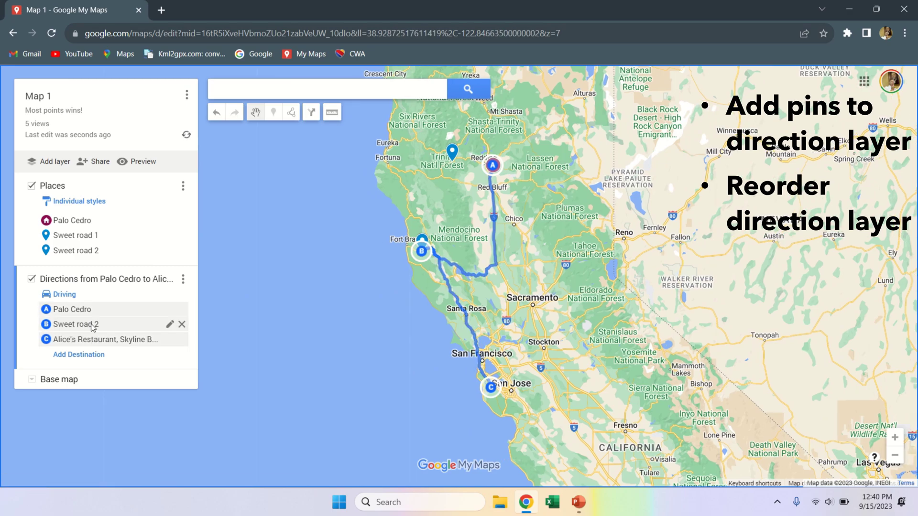
- Add the saved Sweet road 1 marker to the directions layer and move it to the second stop, ahead of Sweet road 2
left_click(86, 354)
type("swe")
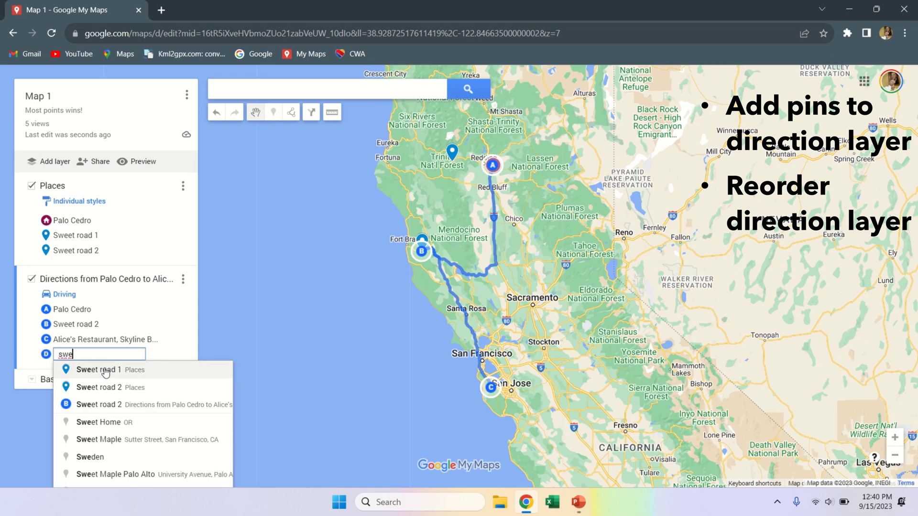
left_click(105, 373)
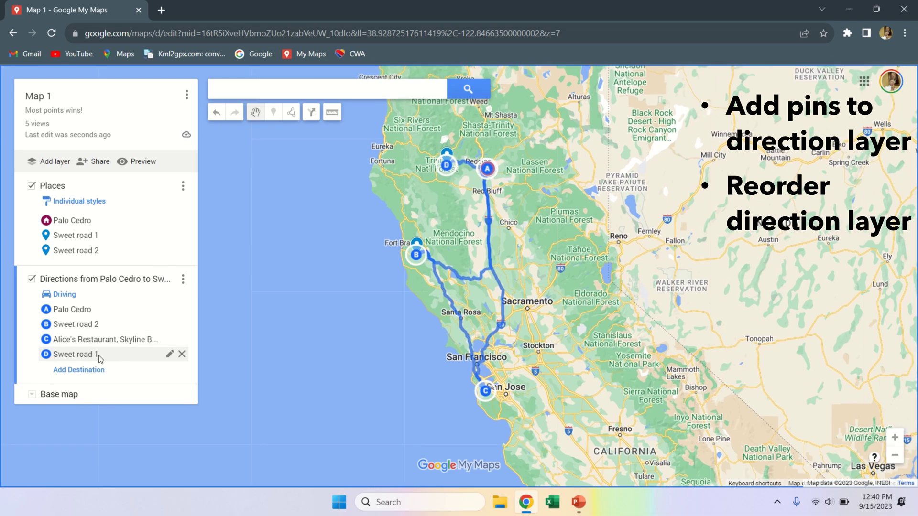
left_click_drag(98, 355, 99, 324)
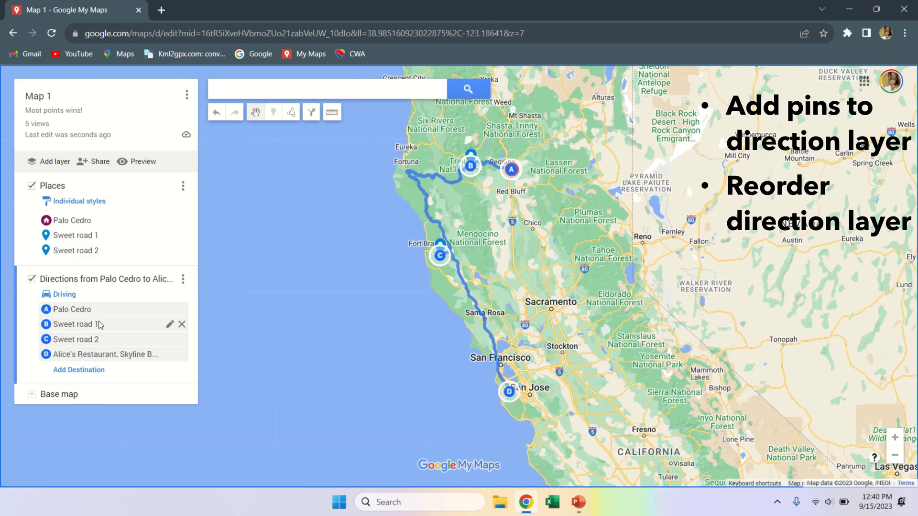
- Reroute the leg after Sweet road 2 off Highway 101 and onto Highway 128 near Philo
scroll(414, 303, "up", 4)
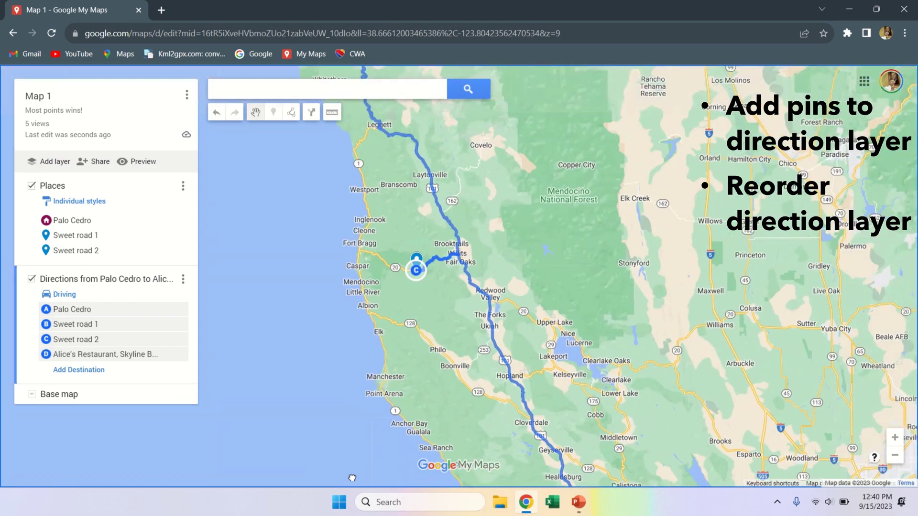
left_click_drag(353, 478, 329, 497)
mouse_move(427, 2)
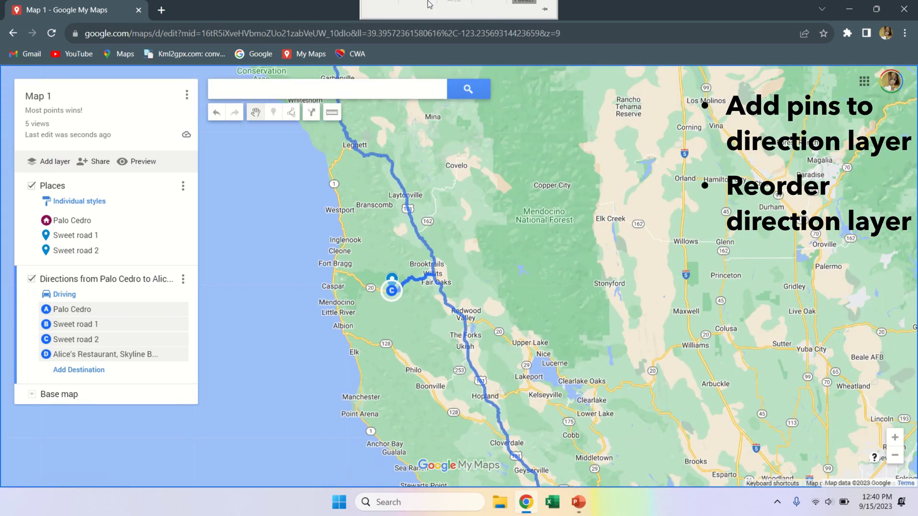
left_click(418, 21)
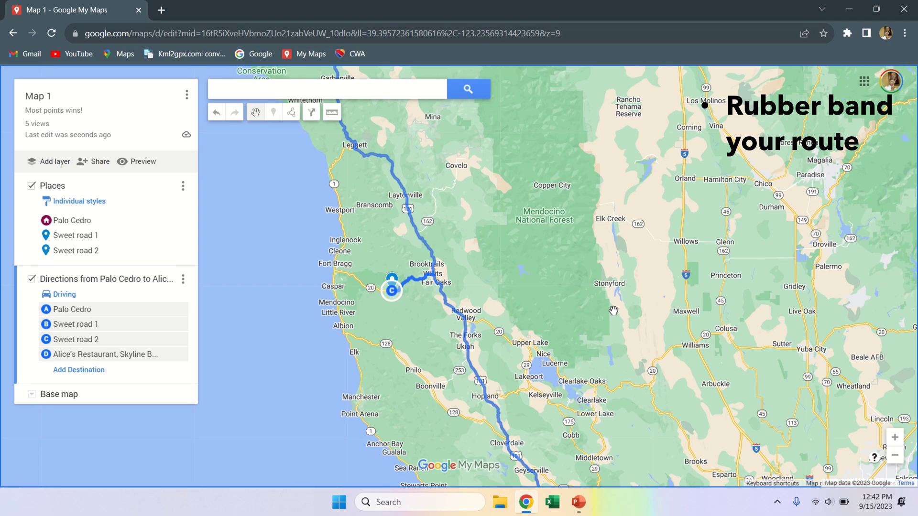
left_click_drag(454, 373, 397, 358)
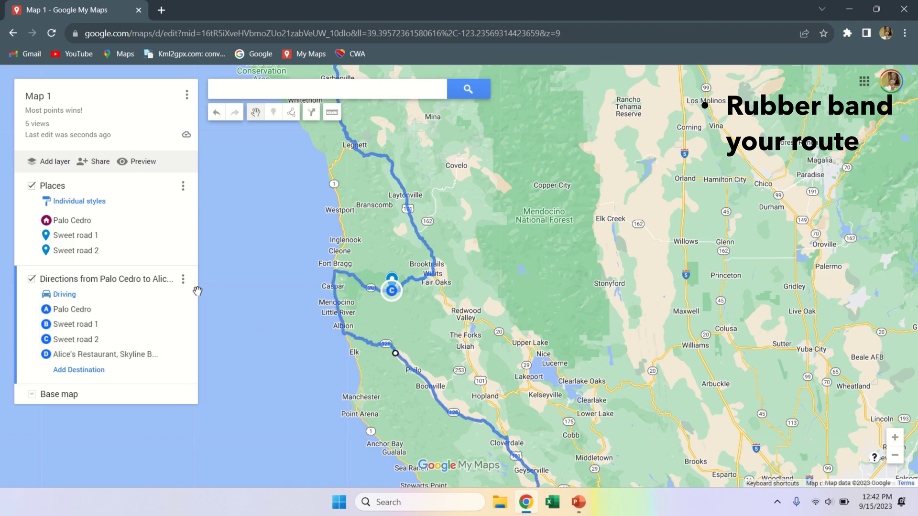
- Open the directions layer's step-by-step directions to check the rerouted trip's total distance and time
left_click(183, 280)
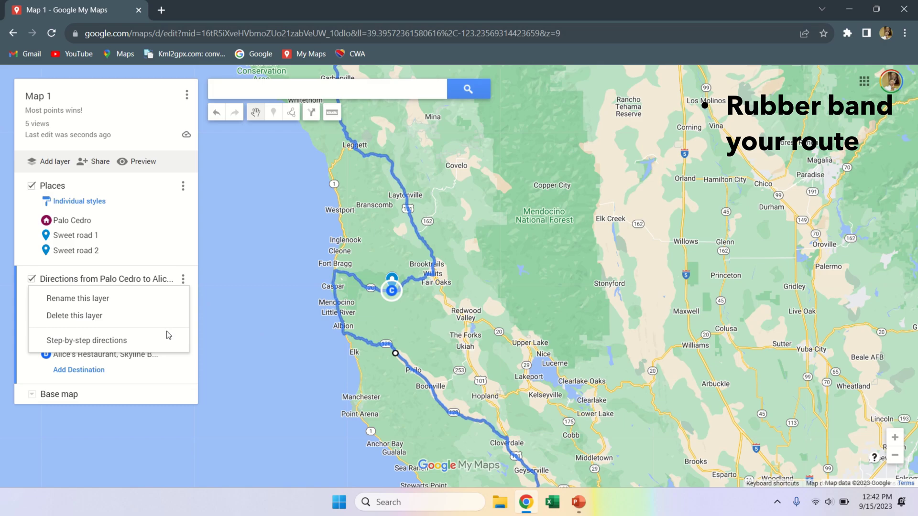
left_click(146, 340)
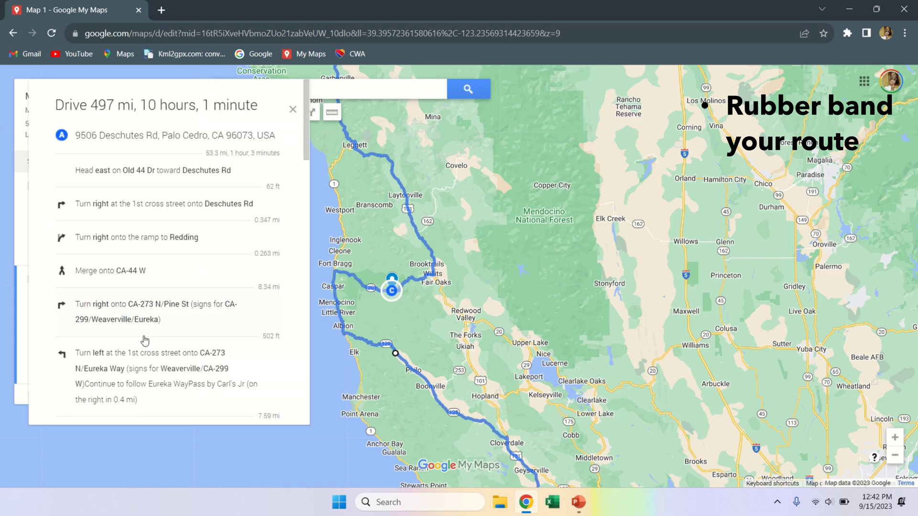
mouse_move(476, 3)
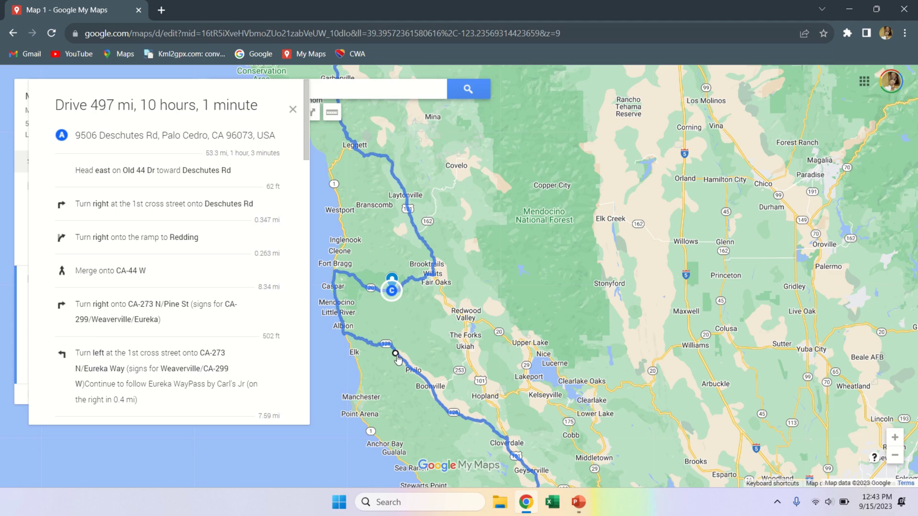
- Move the Highway 128 via point to Highway 101 near Ukiah, and reroute the Laytonville stretch along the coast between Westport and Inglenook
left_click_drag(398, 359, 474, 362)
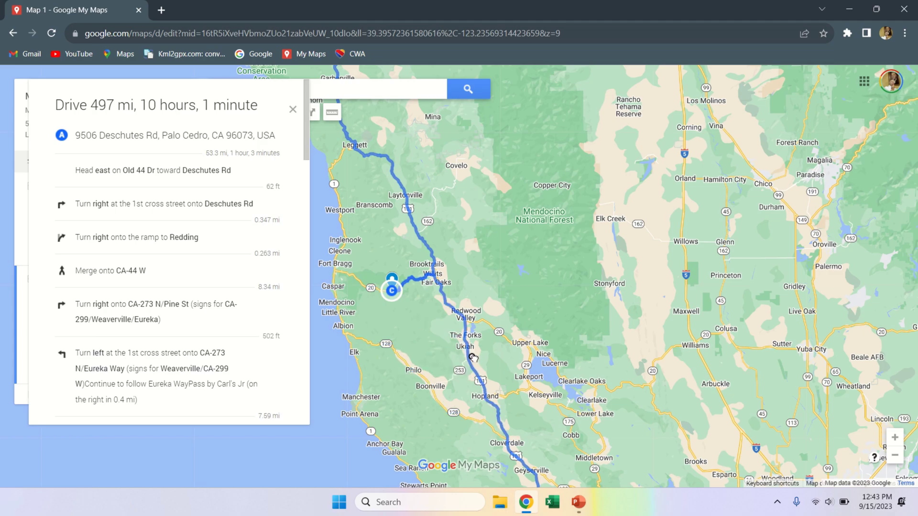
left_click_drag(407, 208, 343, 229)
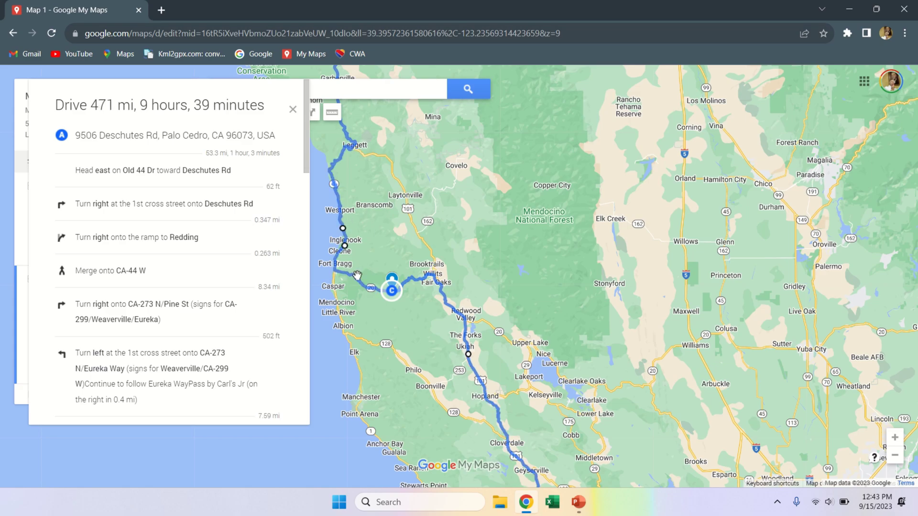
- Reopen the step-by-step directions to review the coastal route's total distance and time, then close them
left_click(293, 109)
left_click(183, 279)
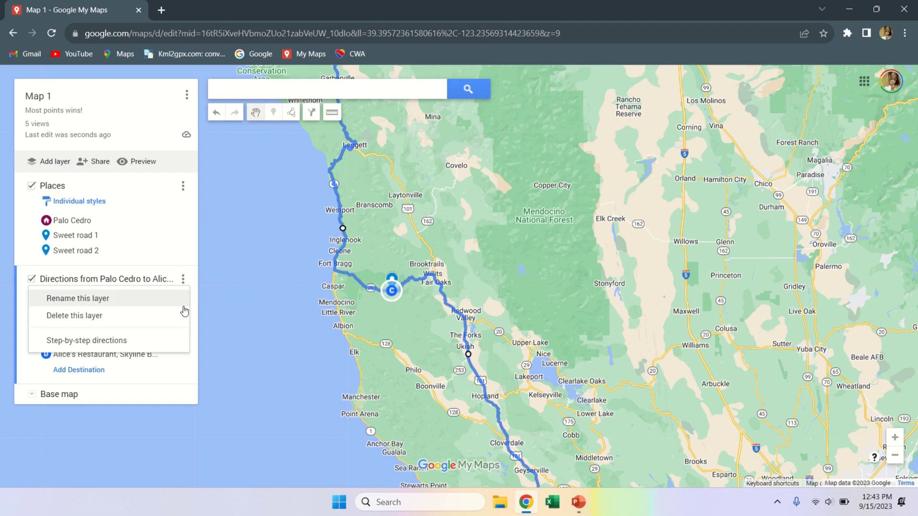
left_click(167, 341)
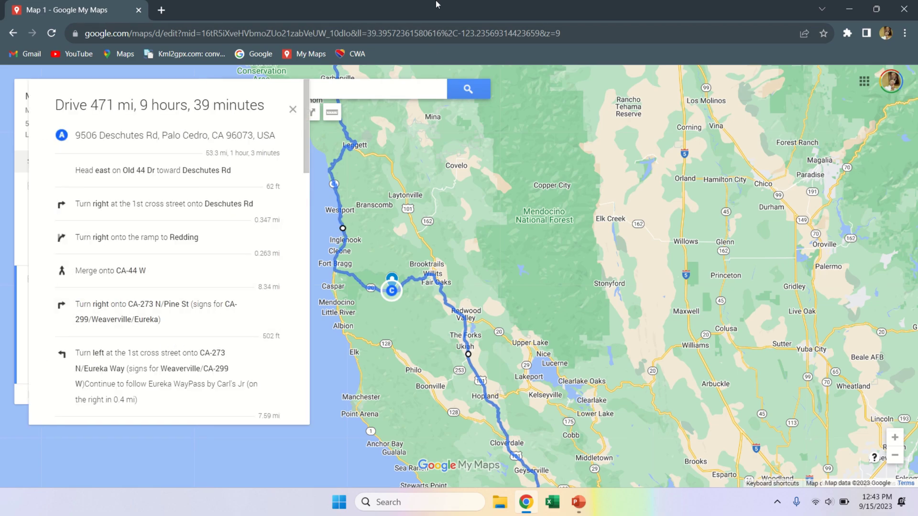
mouse_move(437, 2)
left_click(420, 29)
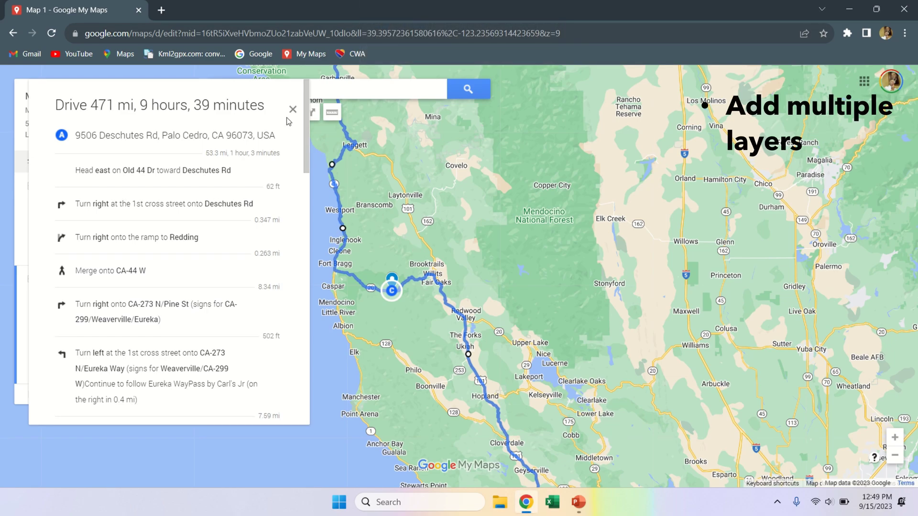
left_click(293, 109)
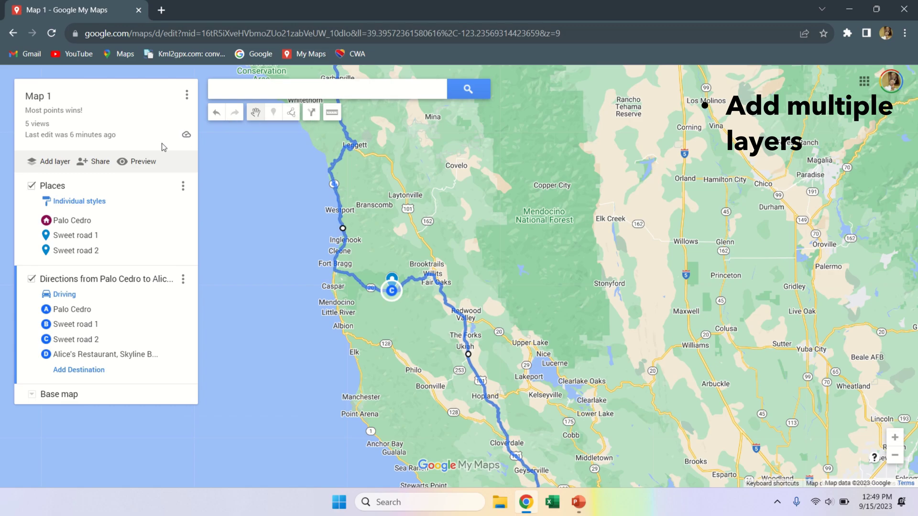
- Add a new layer to the map and name it "Gas stops"
left_click(43, 163)
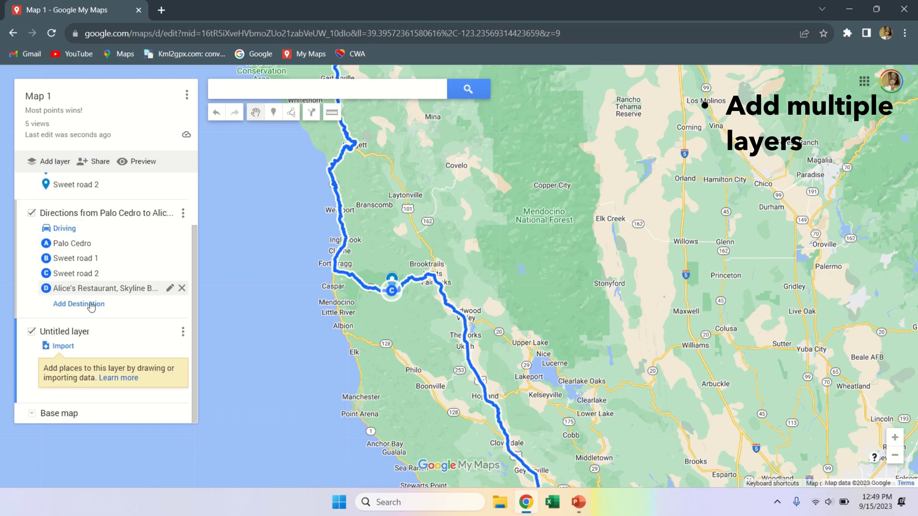
left_click(67, 333)
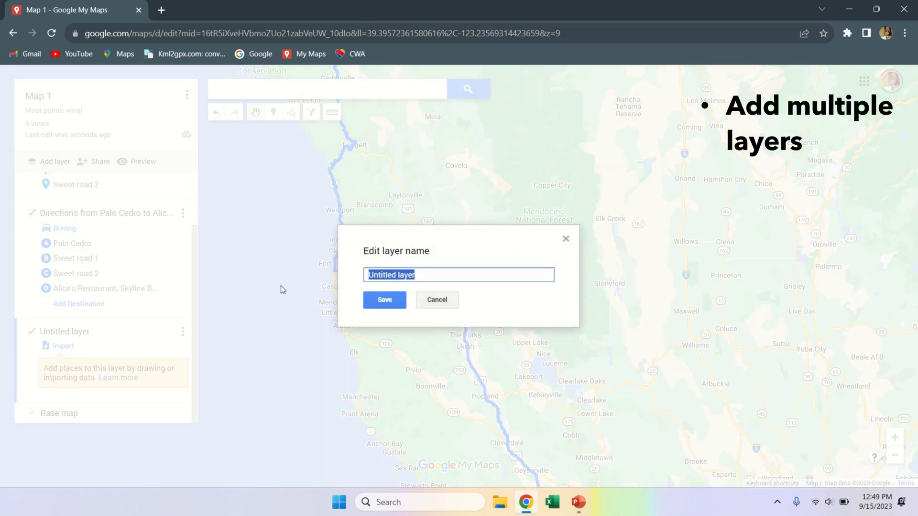
type("Gas stops")
left_click(364, 301)
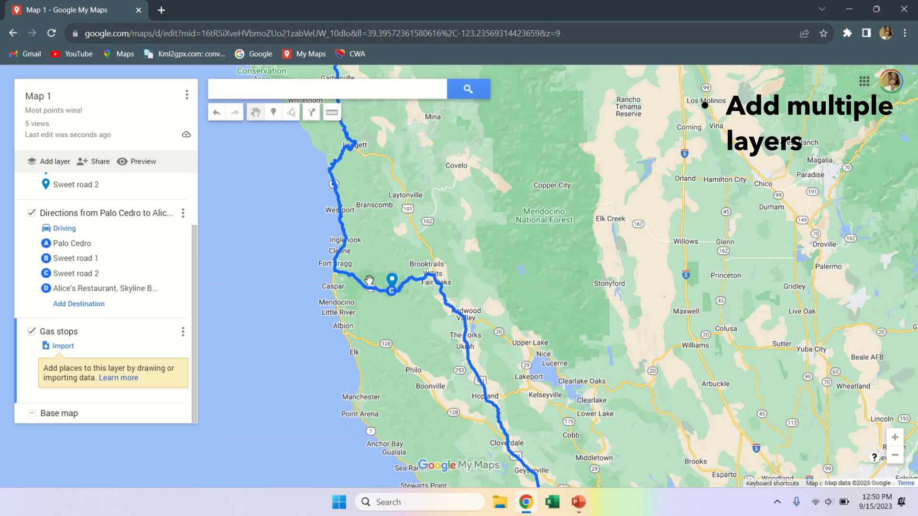
- Search for the Shell station on Arby Way in Anderson, CA, and add it to the Gas stops layer
left_click(305, 97)
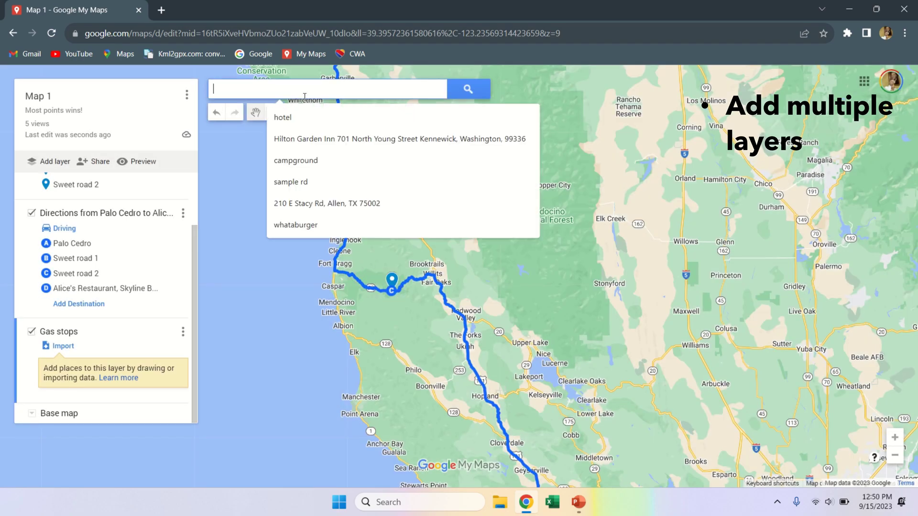
type("shell")
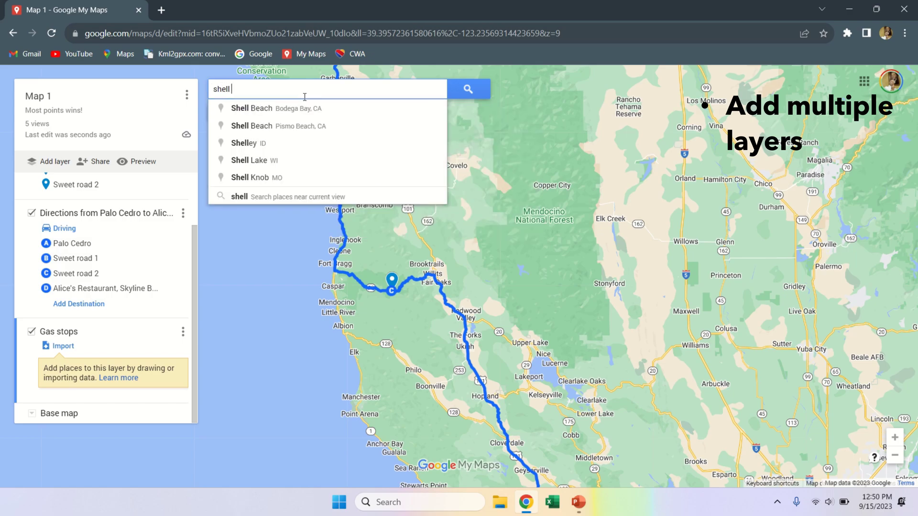
type(" ande")
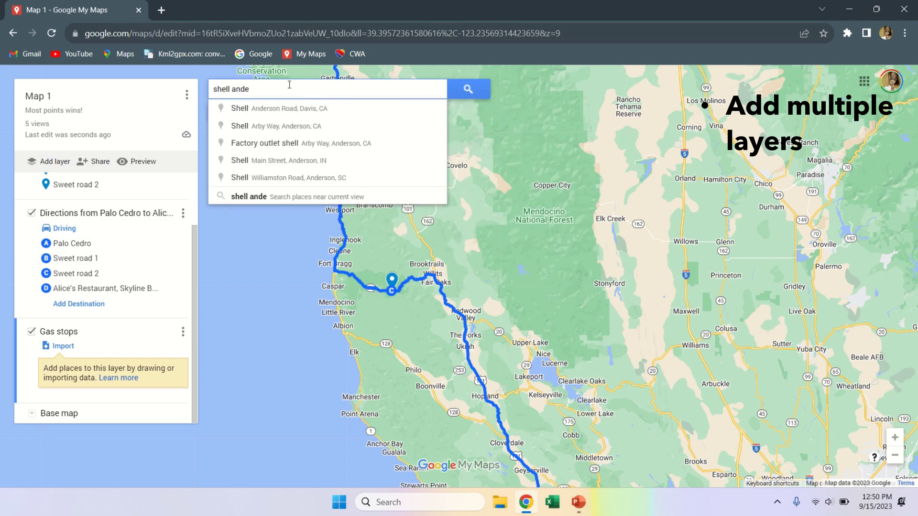
left_click(293, 126)
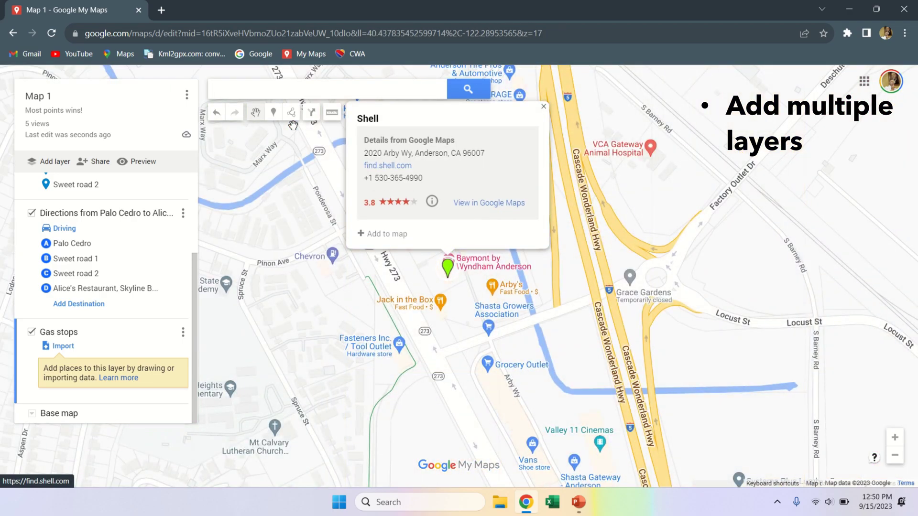
left_click(371, 234)
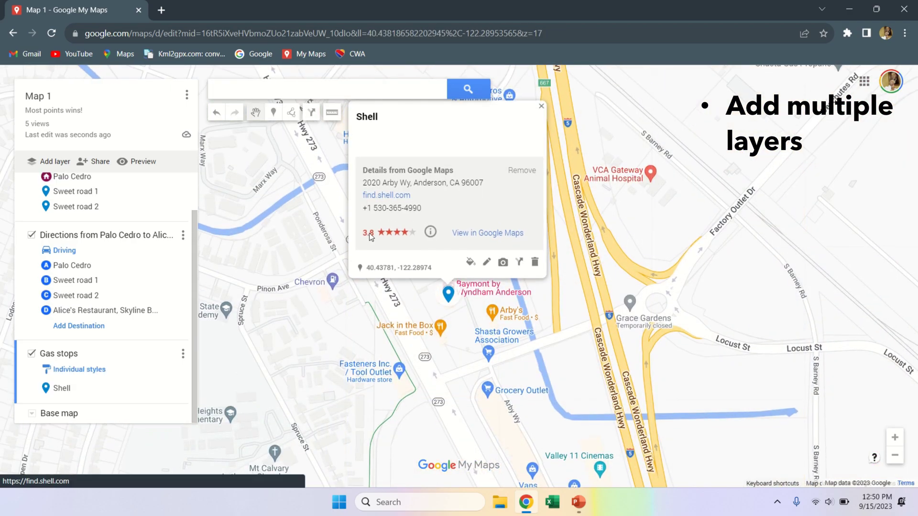
- Style the Shell marker with a light green color and a gas pump icon
left_click(471, 262)
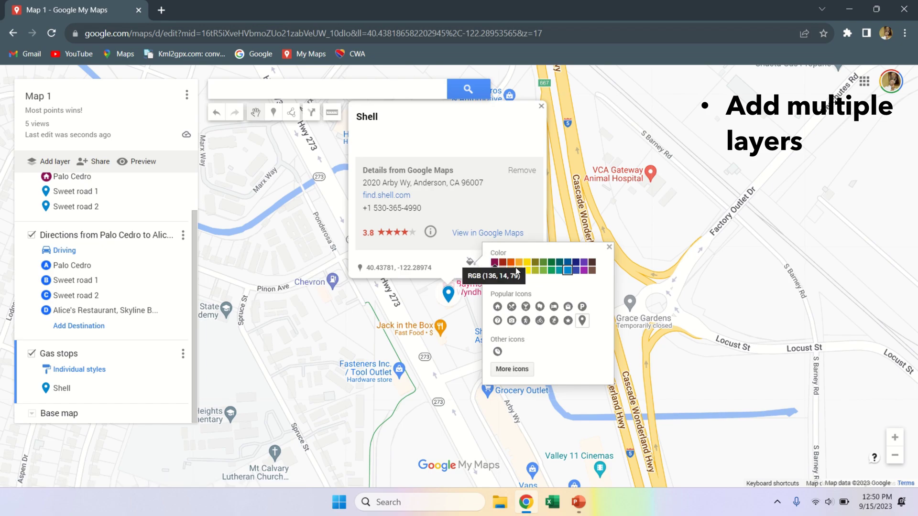
left_click(546, 272)
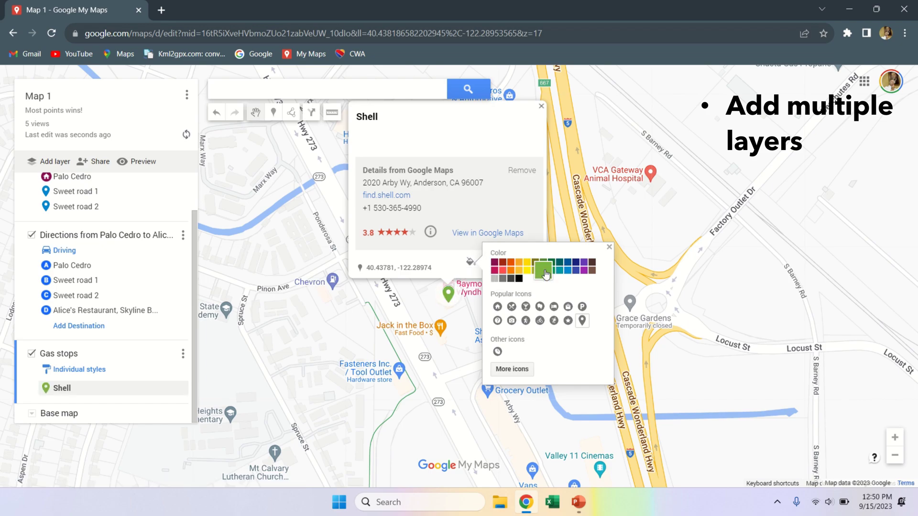
left_click(522, 367)
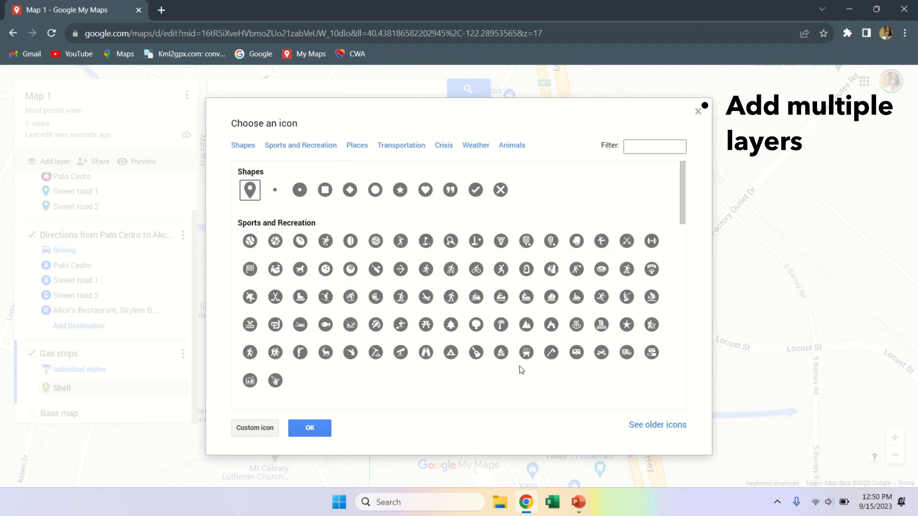
left_click(635, 145)
left_click(251, 238)
left_click(302, 423)
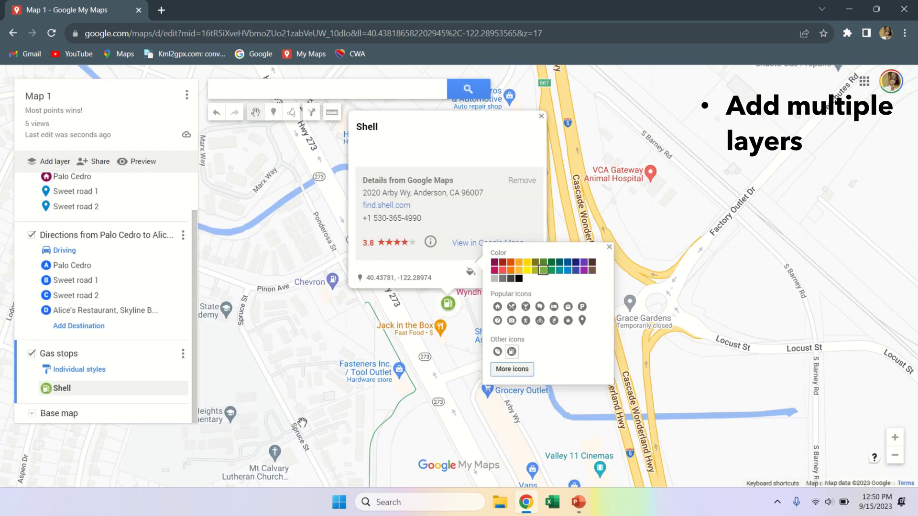
- Add the Shell gas stop as a destination in the driving directions and move it directly after Palo Cedro
left_click(87, 326)
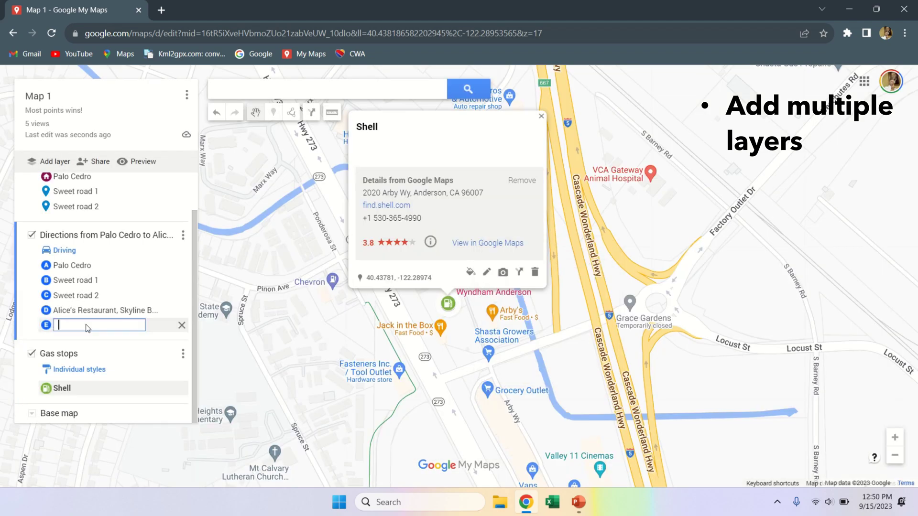
type("she")
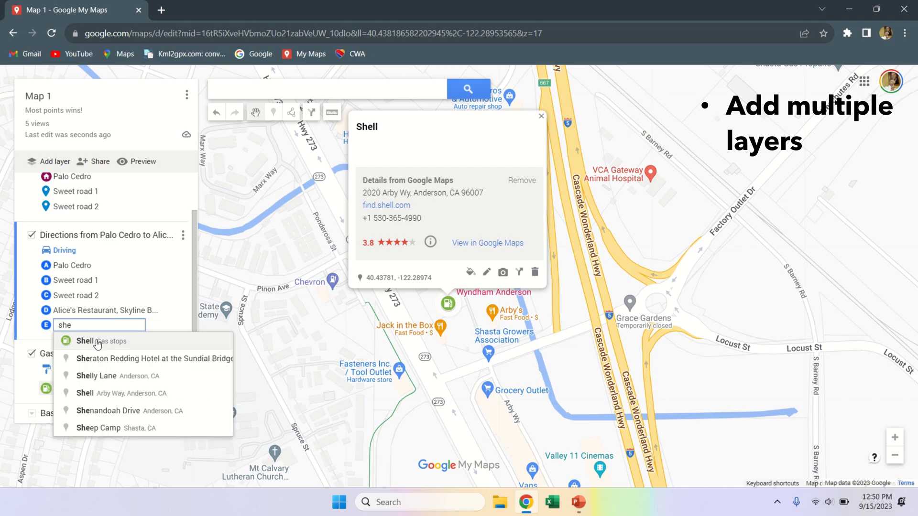
left_click(86, 341)
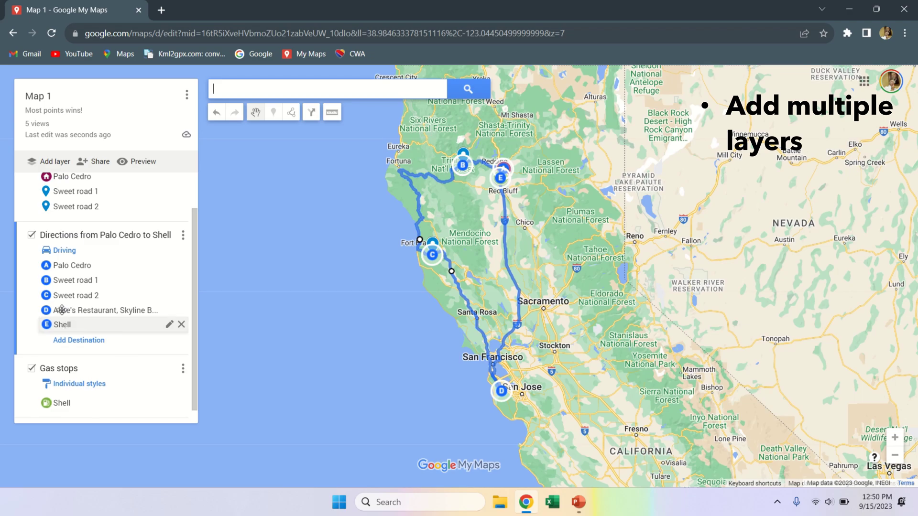
left_click_drag(61, 310, 61, 282)
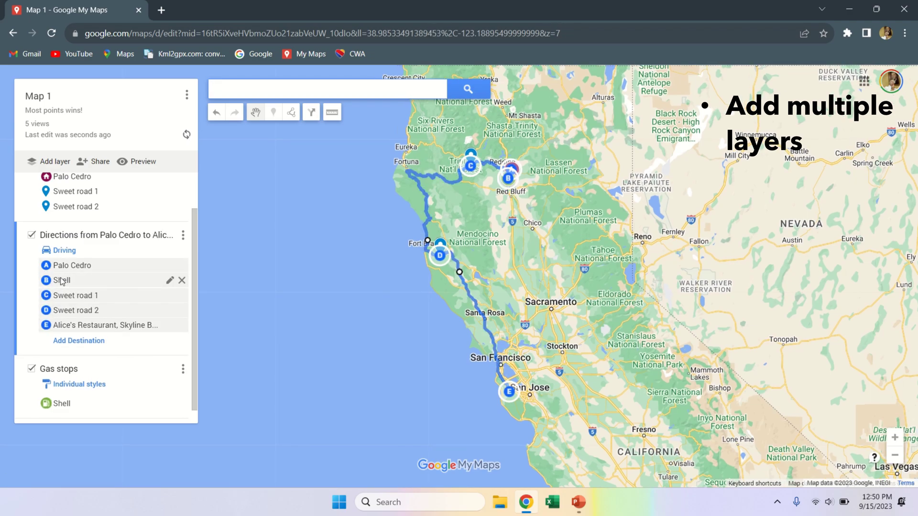
- Open the step-by-step directions to review the route's distance and time with the Shell stop, and close them
left_click(183, 235)
left_click(119, 297)
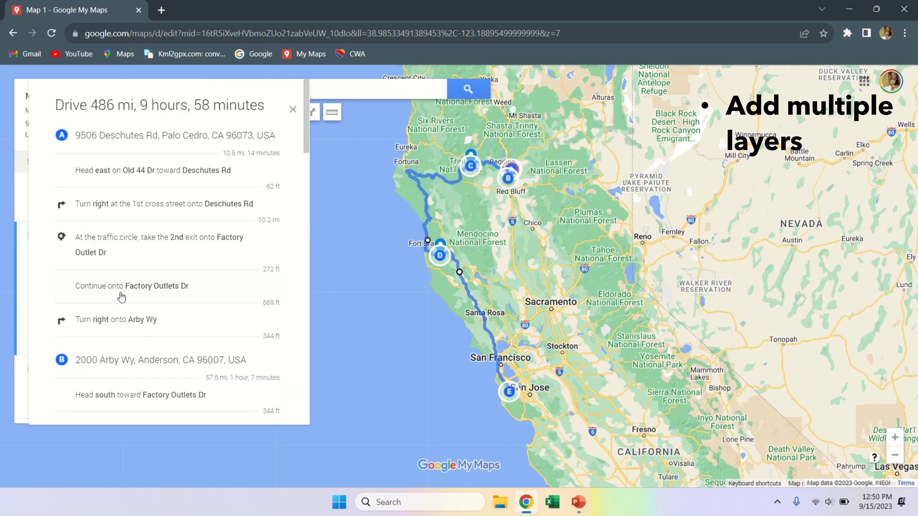
mouse_move(435, 4)
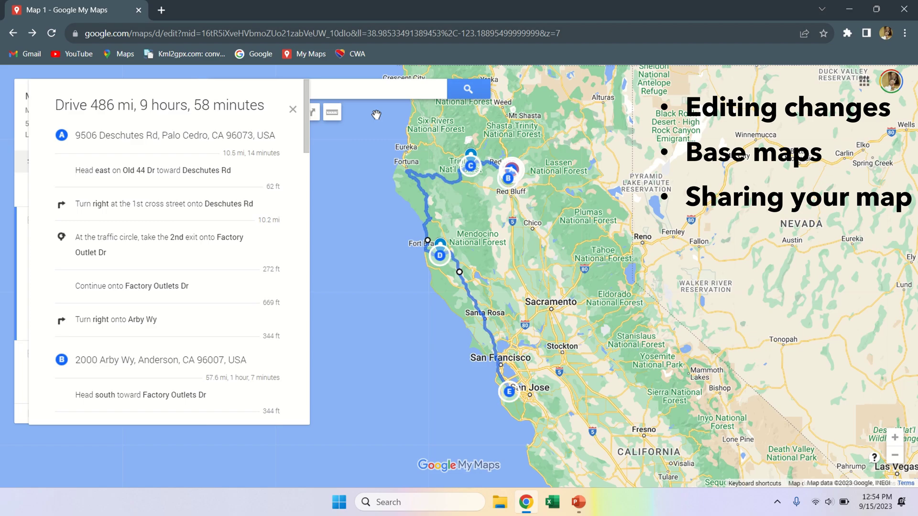
left_click(293, 110)
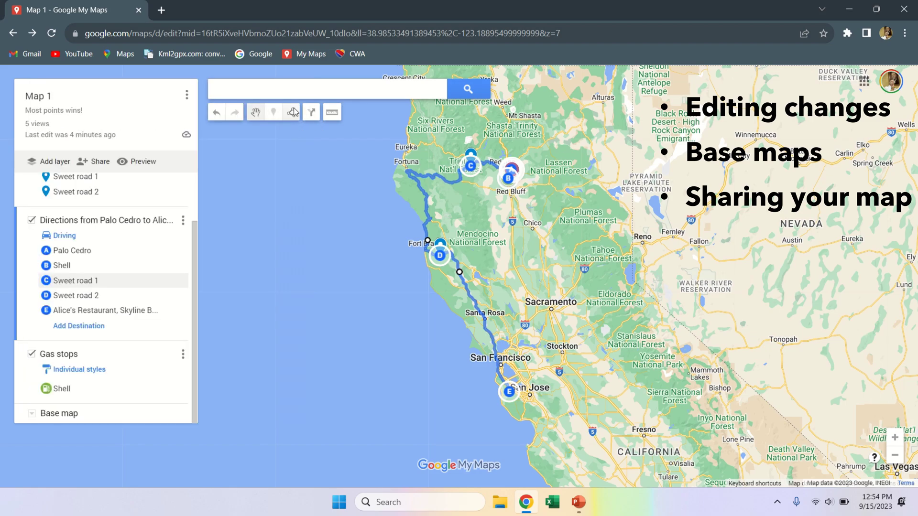
- Undo the reordering and addition of the Shell destination, and redo both changes
left_click(216, 115)
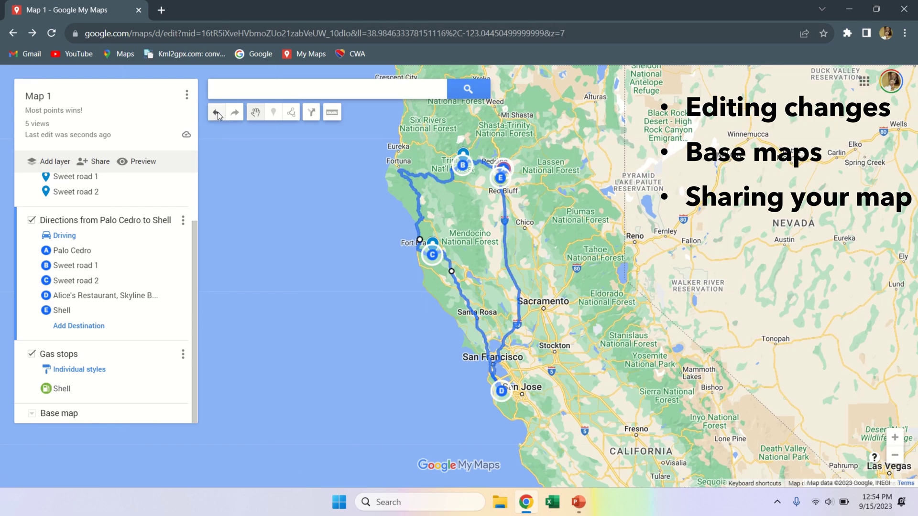
left_click(217, 114)
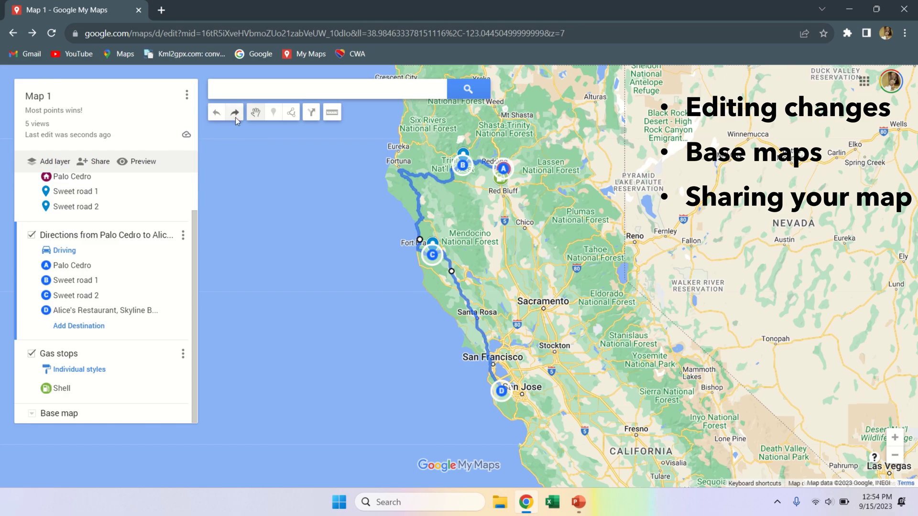
left_click(234, 113)
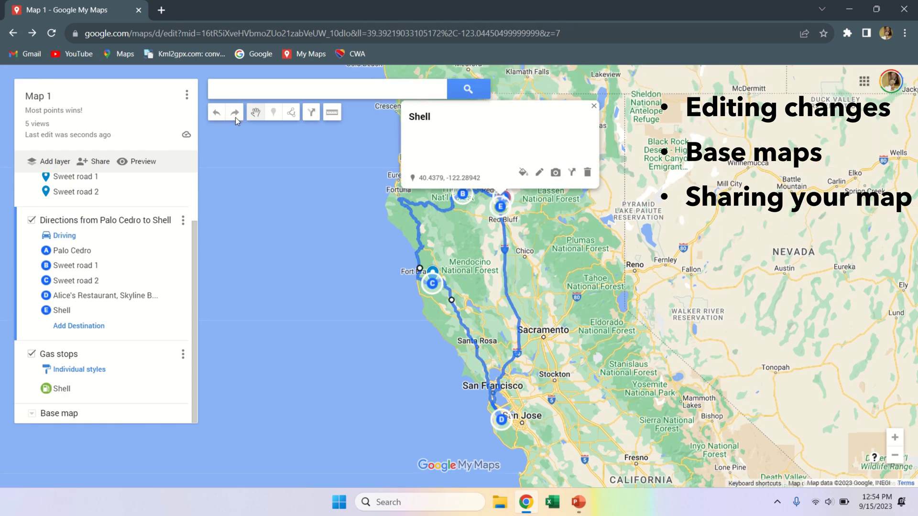
left_click(234, 113)
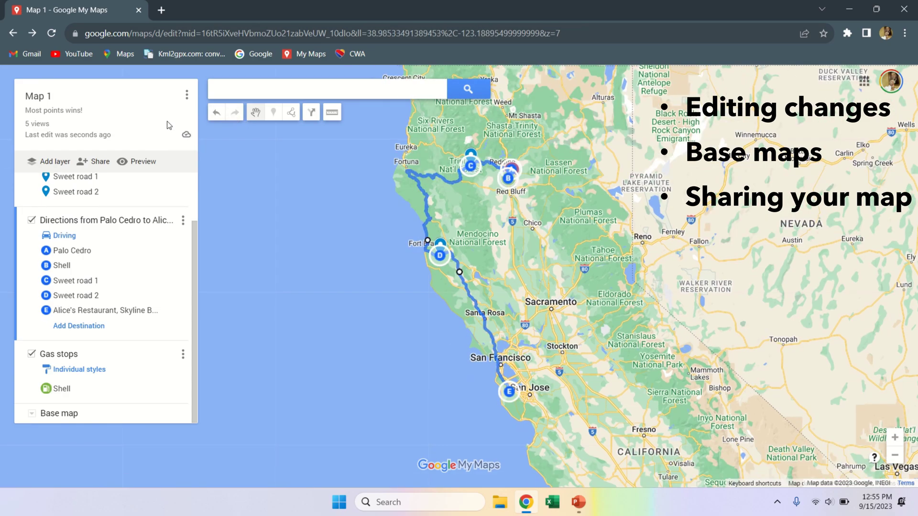
- Try the satellite base map, and set the base map to the terrain style
left_click(32, 413)
left_click(109, 302)
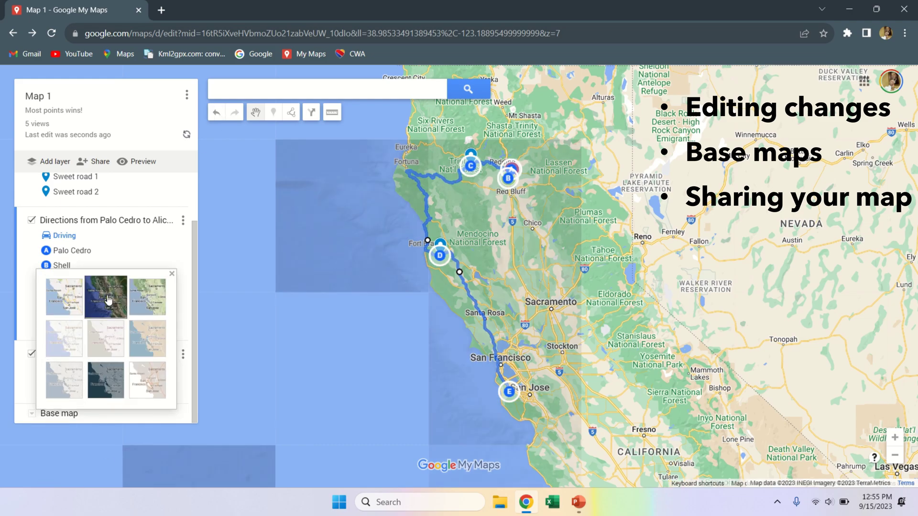
left_click(147, 299)
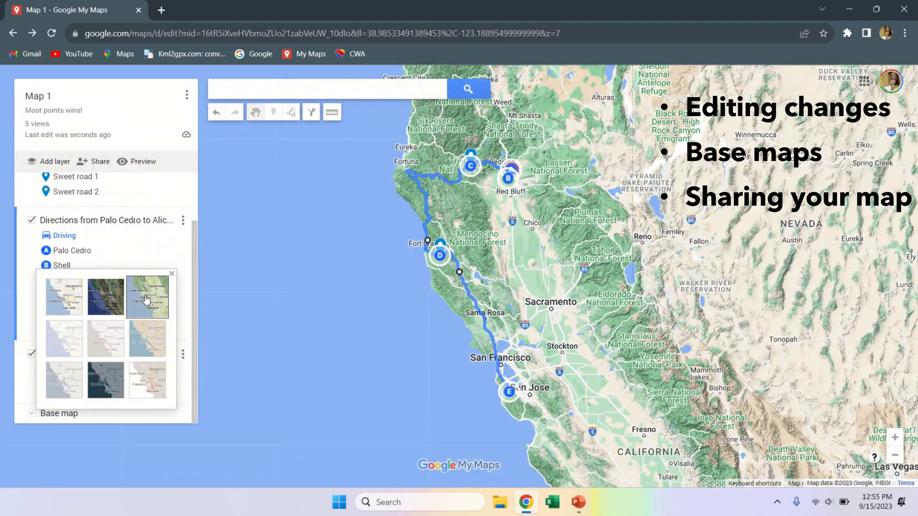
left_click(172, 276)
left_click(172, 277)
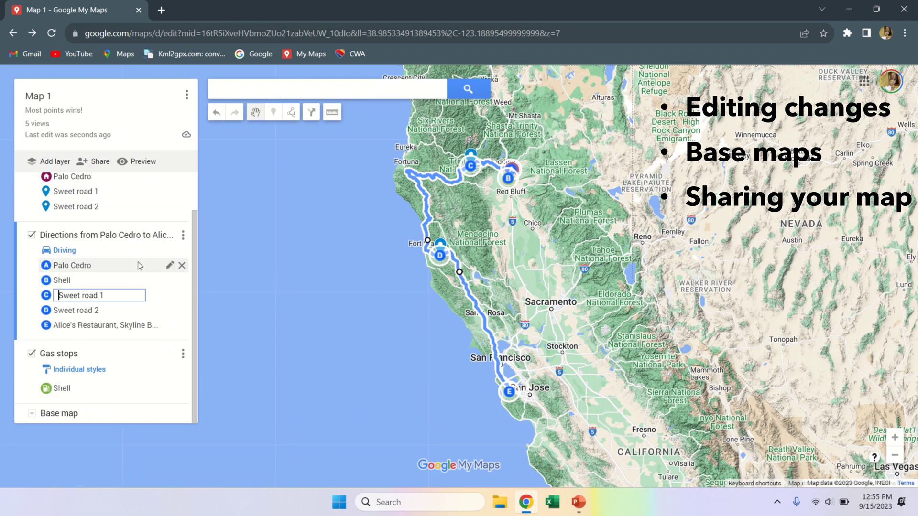
- Share the map so anyone with the link can view it, and keep the link role as Viewer in the Drive sharing settings
left_click(97, 161)
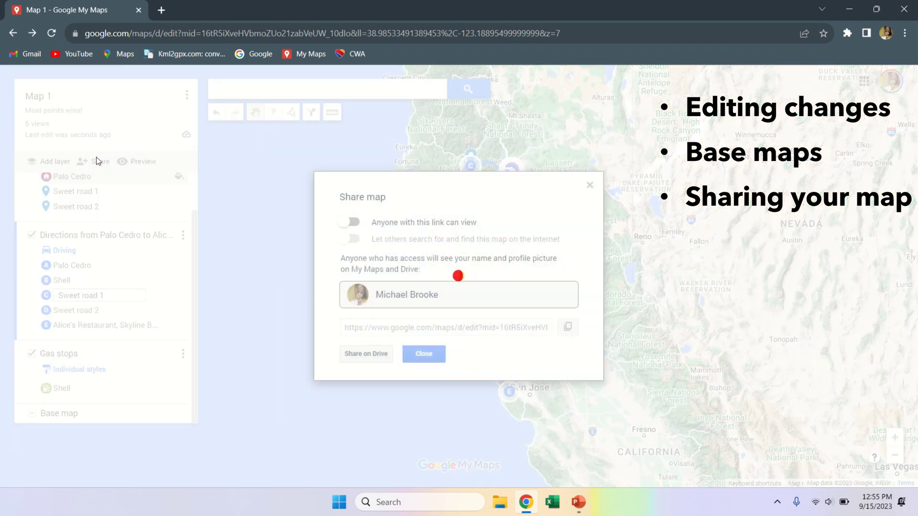
left_click(350, 223)
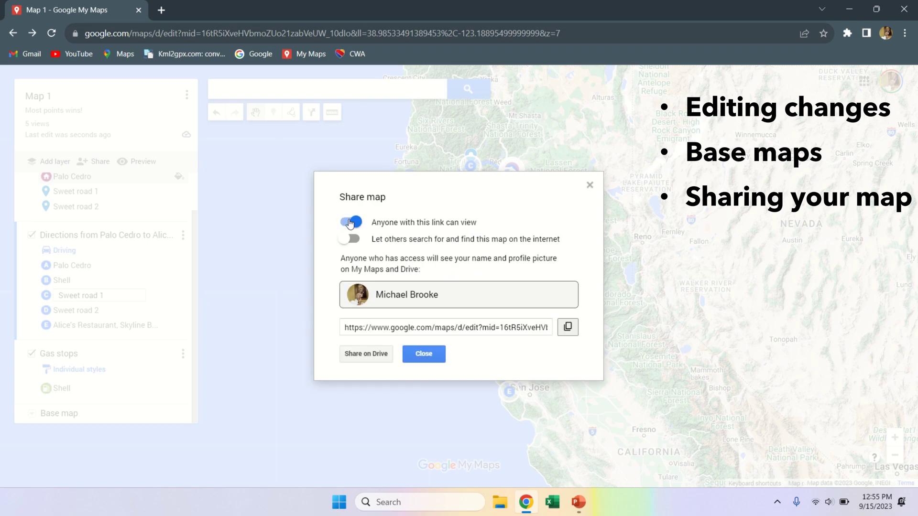
left_click(368, 355)
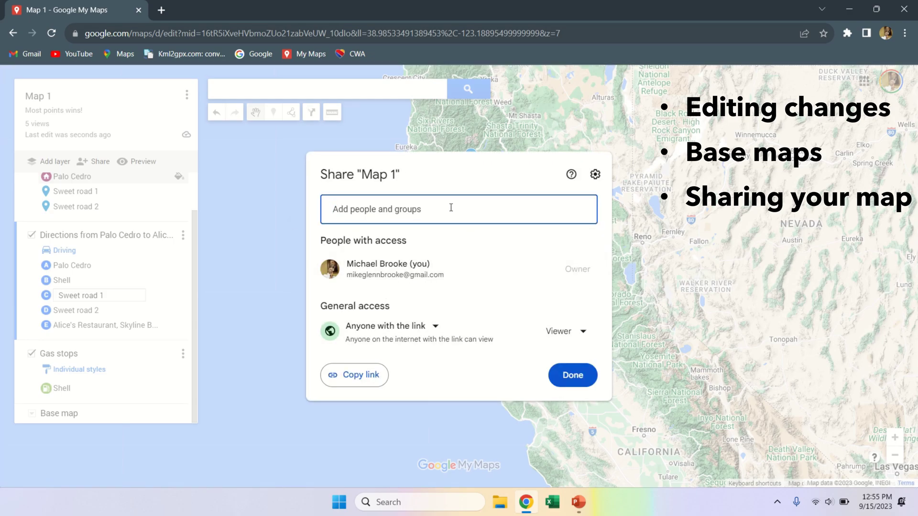
left_click(559, 331)
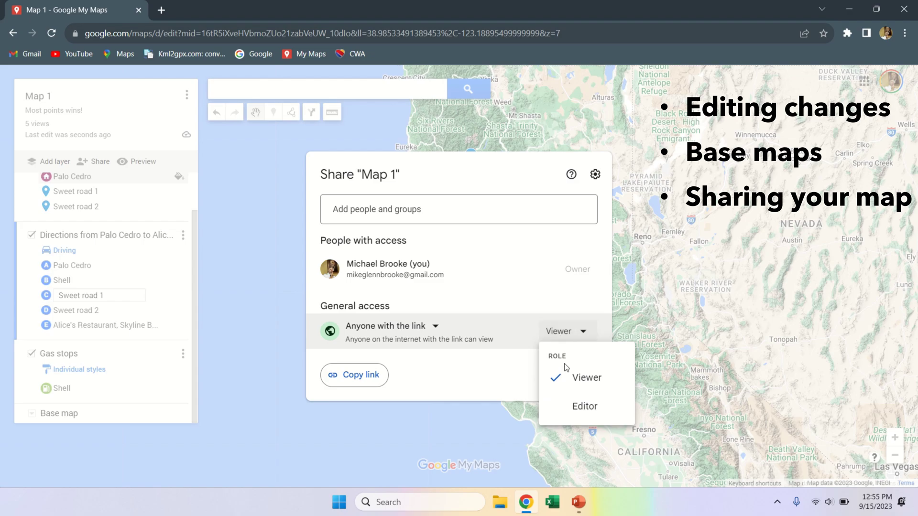
left_click(586, 377)
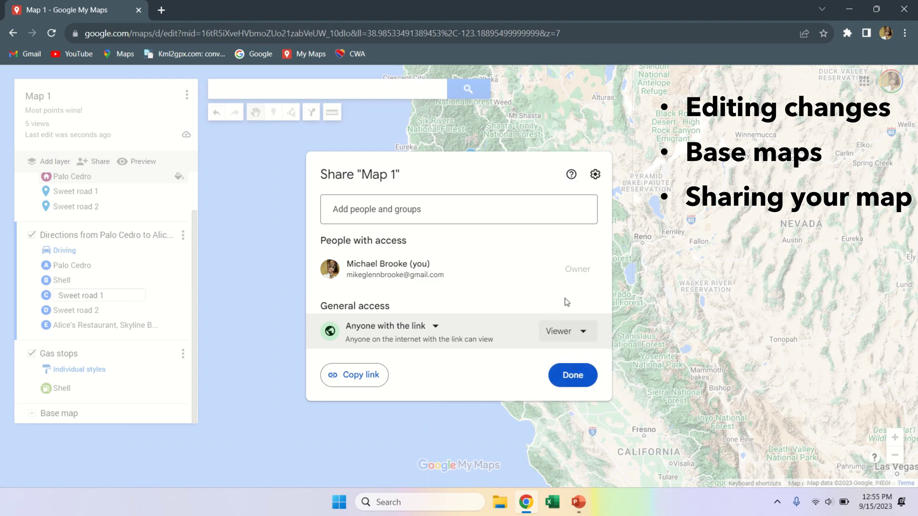
mouse_move(381, 1)
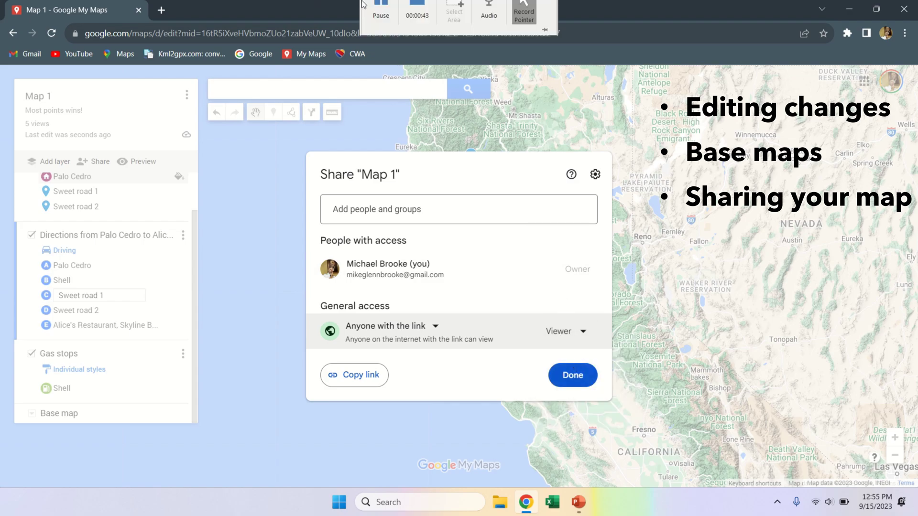
left_click(415, 32)
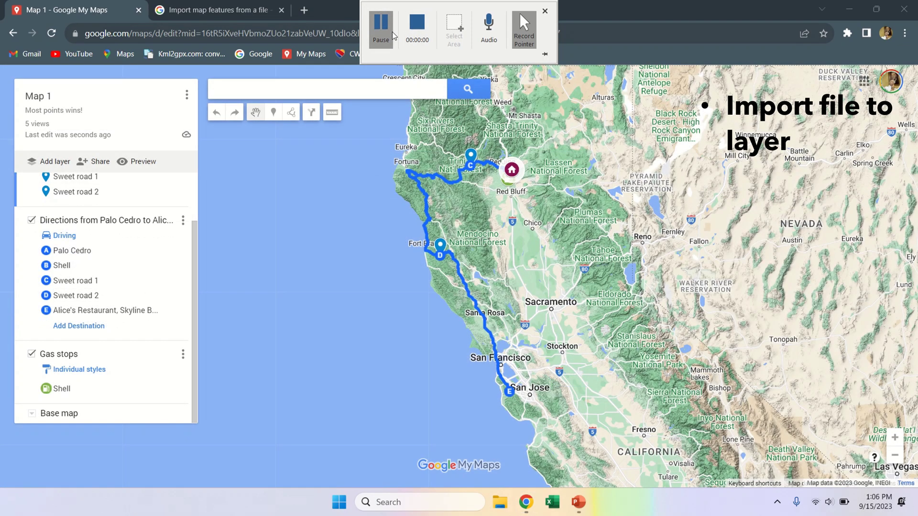
- Add a new layer to the map and open the file import for it
left_click(52, 162)
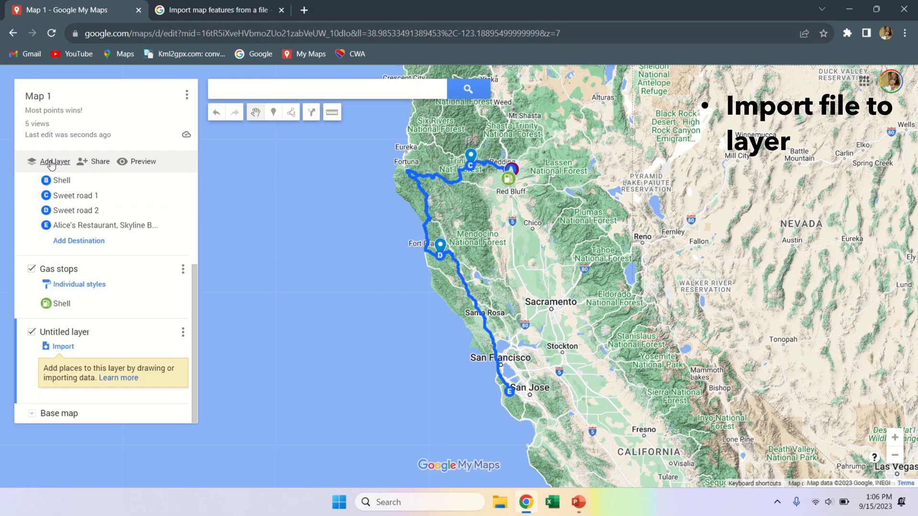
left_click(62, 346)
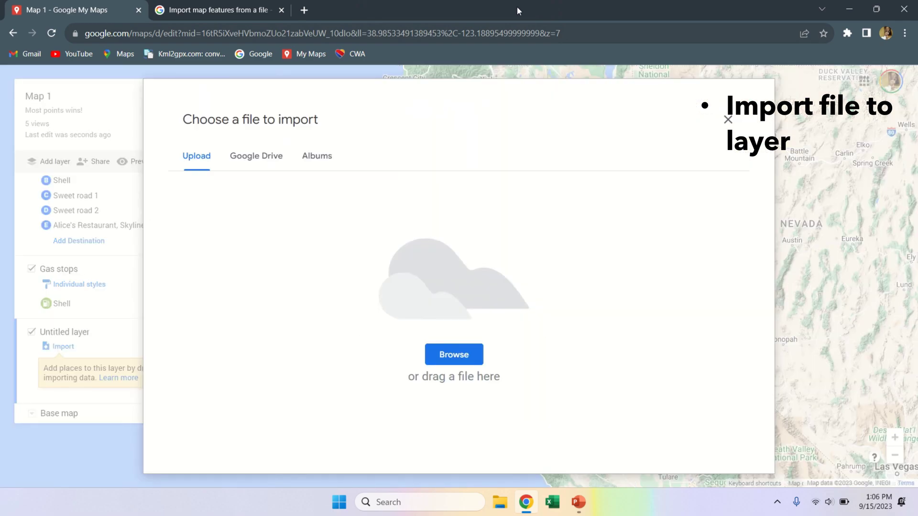
mouse_move(519, 12)
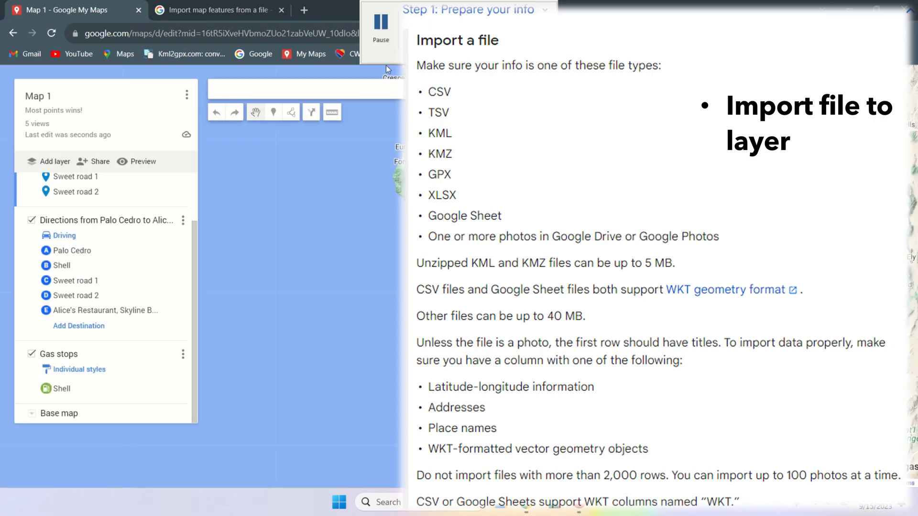
left_click(51, 162)
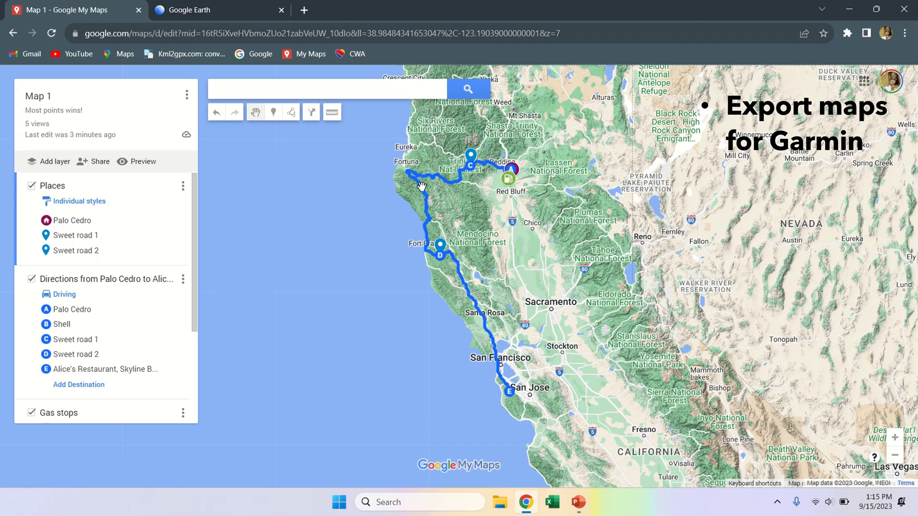
- Open the map's KML/KMZ export and examine the layer choices and the KML format option
left_click(186, 95)
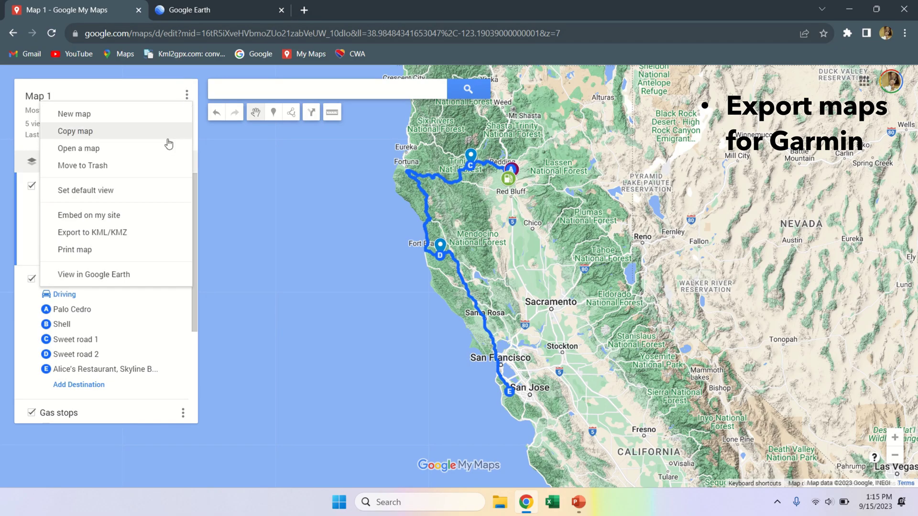
left_click(129, 233)
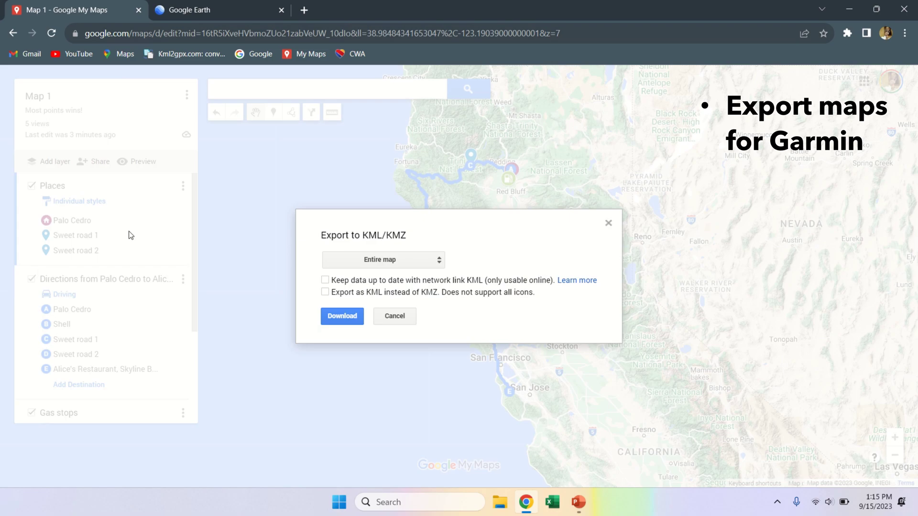
left_click(376, 264)
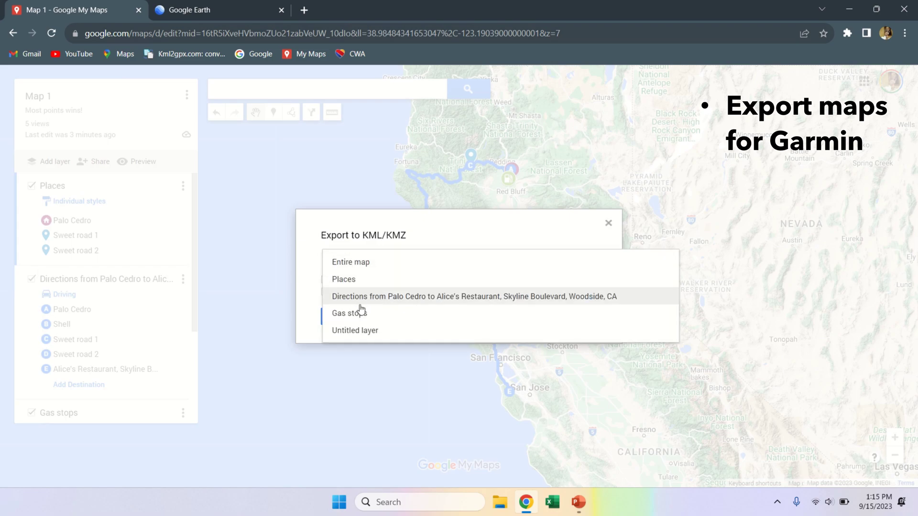
left_click(277, 331)
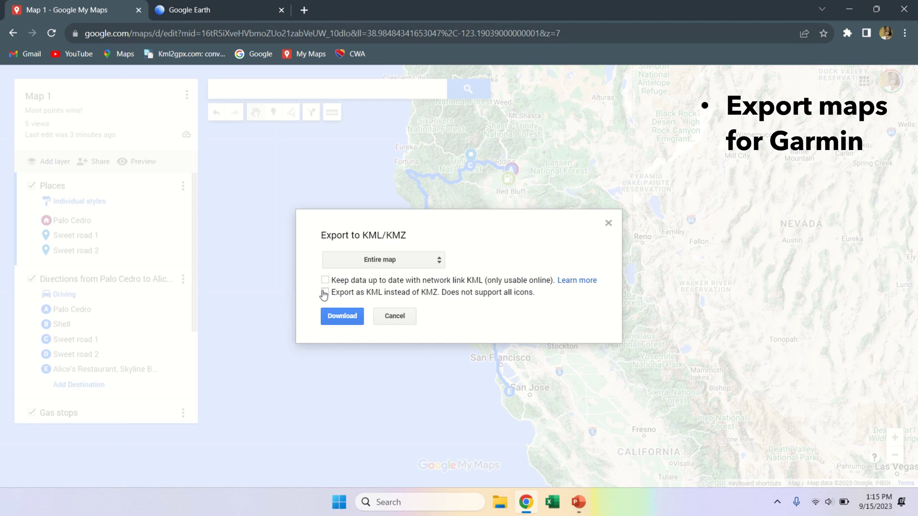
mouse_move(520, 6)
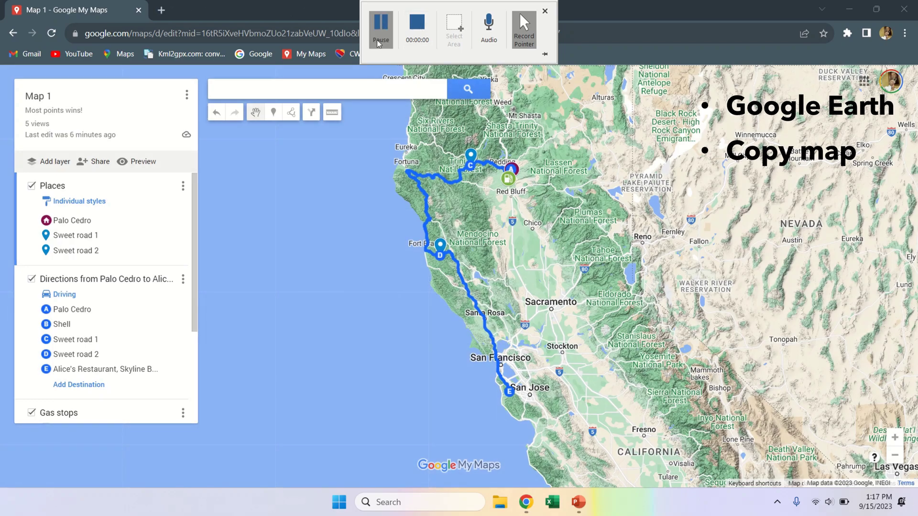
- View the map in Google Earth and return to Google My Maps
left_click(186, 95)
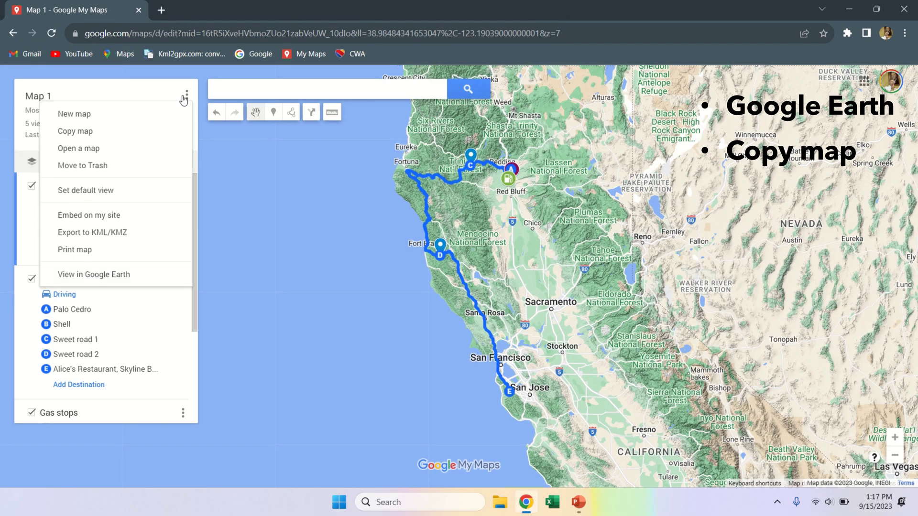
left_click(100, 280)
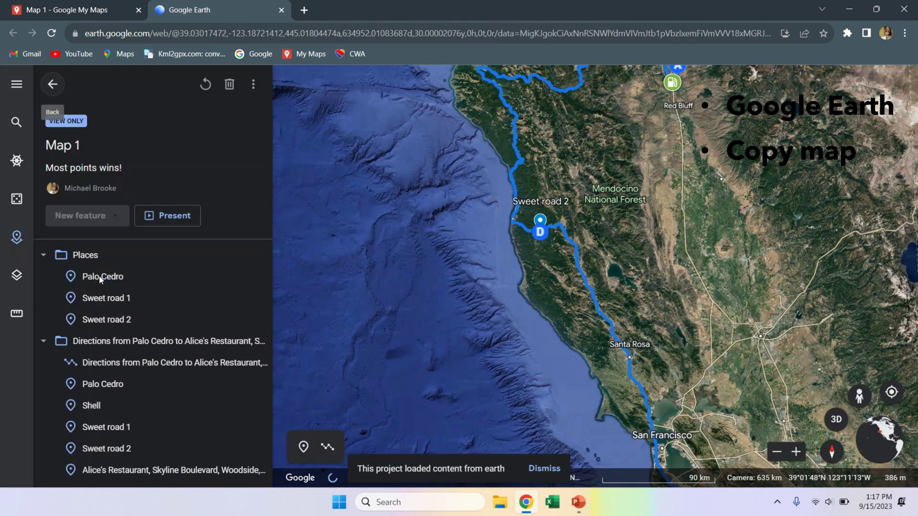
left_click(86, 11)
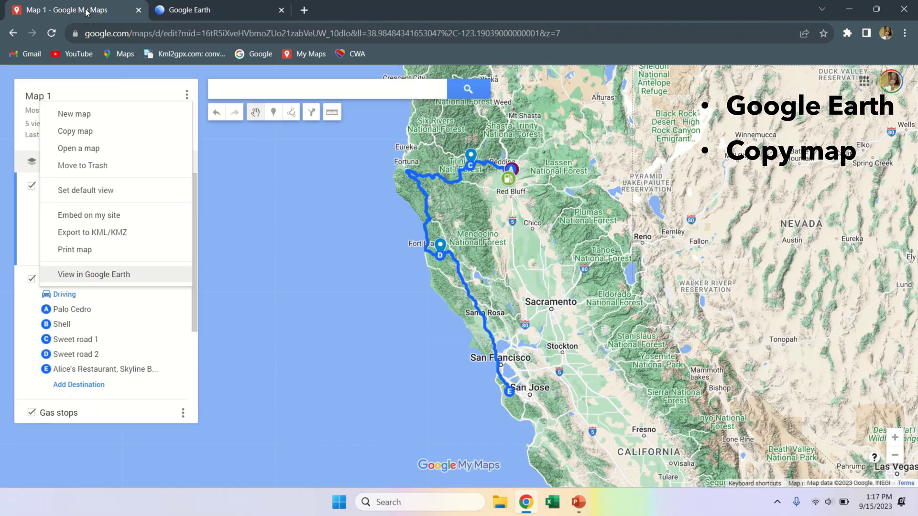
- Make a copy of the map under the name Copy of Map 1, without sharing it with the same people
left_click(186, 95)
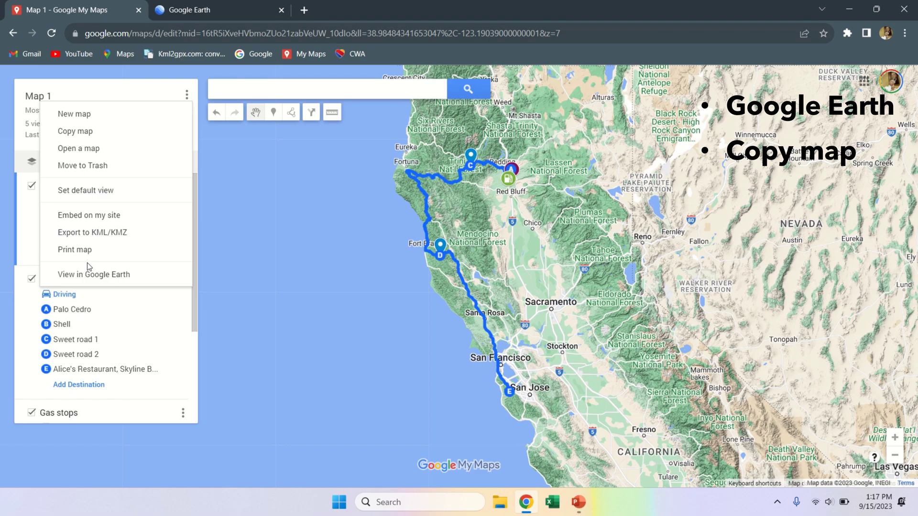
left_click(90, 131)
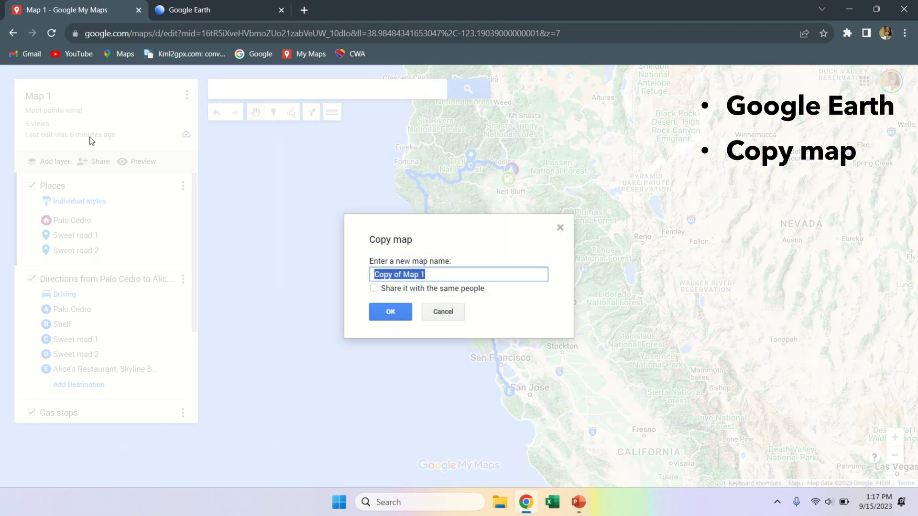
left_click(378, 318)
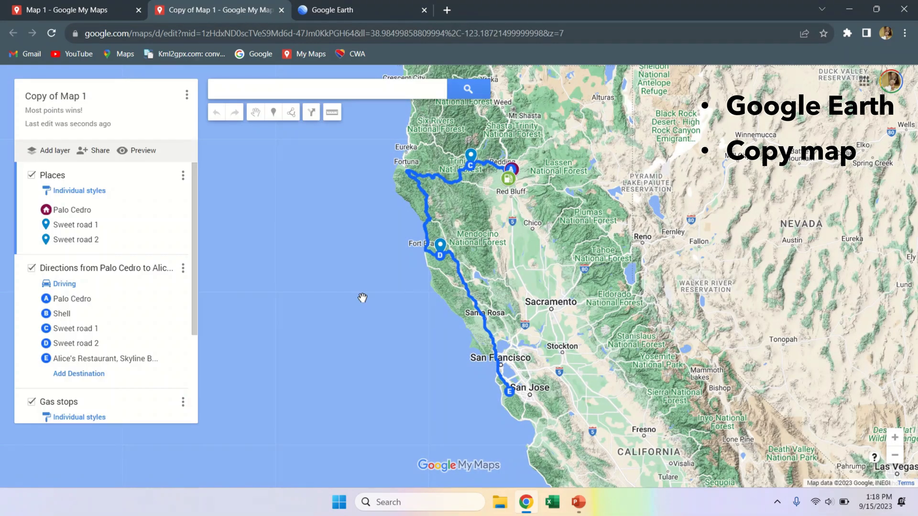
mouse_move(418, 9)
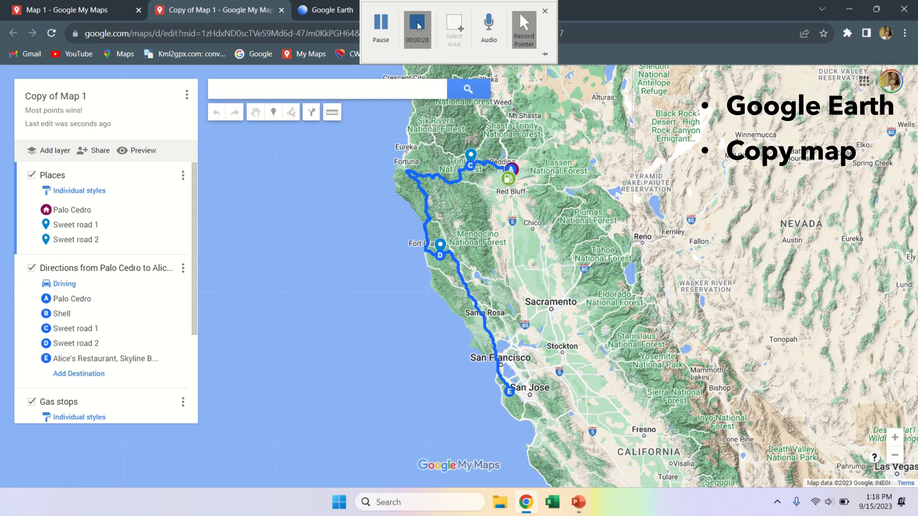
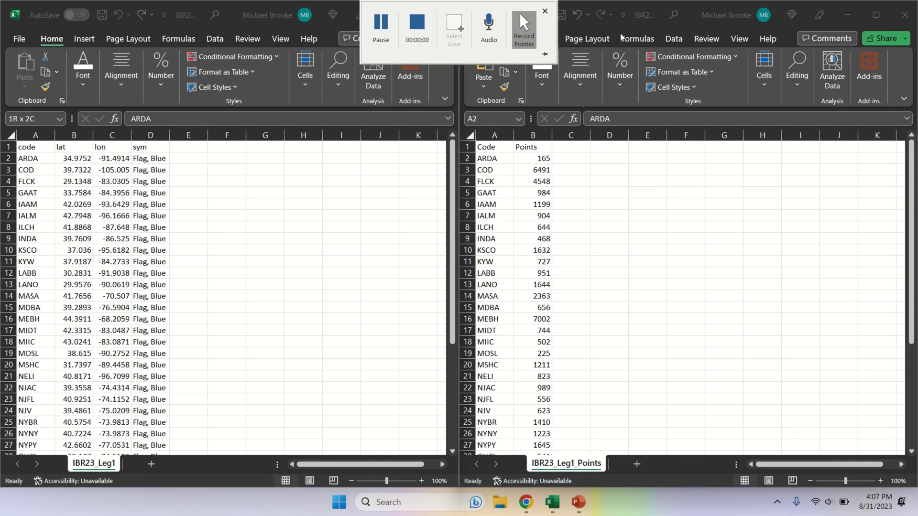
- Copy all code, lat and lon values from IBR23_Leg1 in Excel into the rally template's NAME, LAT and LON columns, starting at A2
left_click(848, 14)
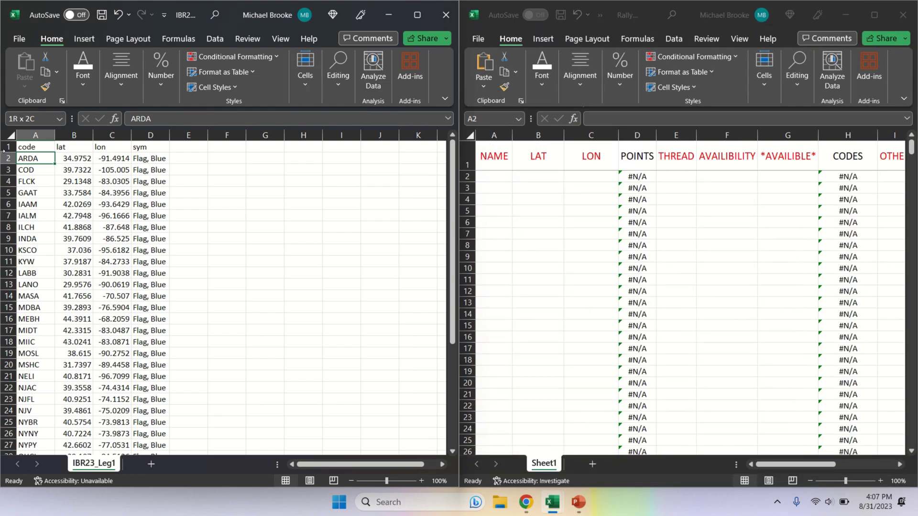
key("shift+Right")
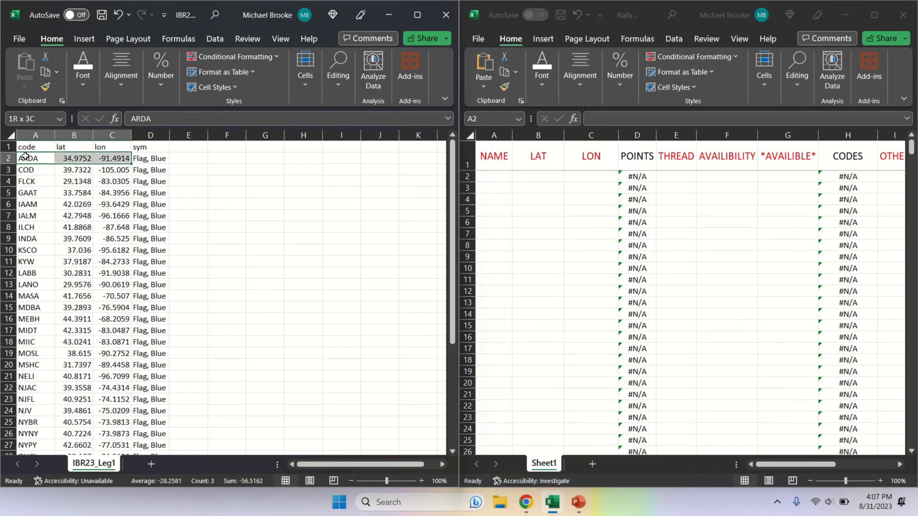
key("ctrl+shift+Down")
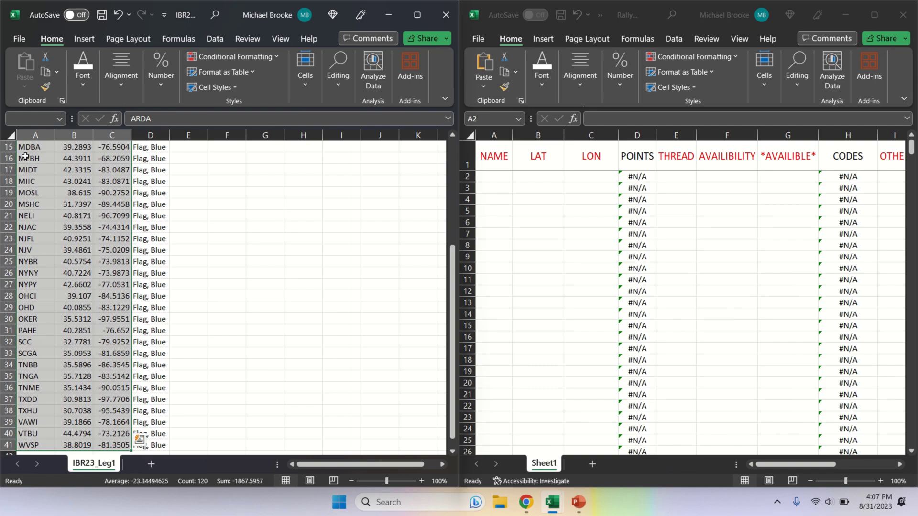
key("ctrl+c")
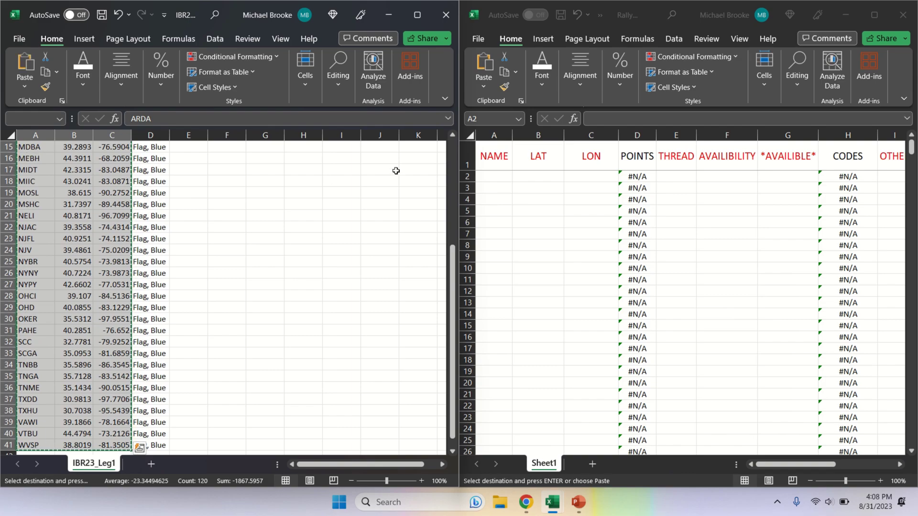
left_click(489, 180)
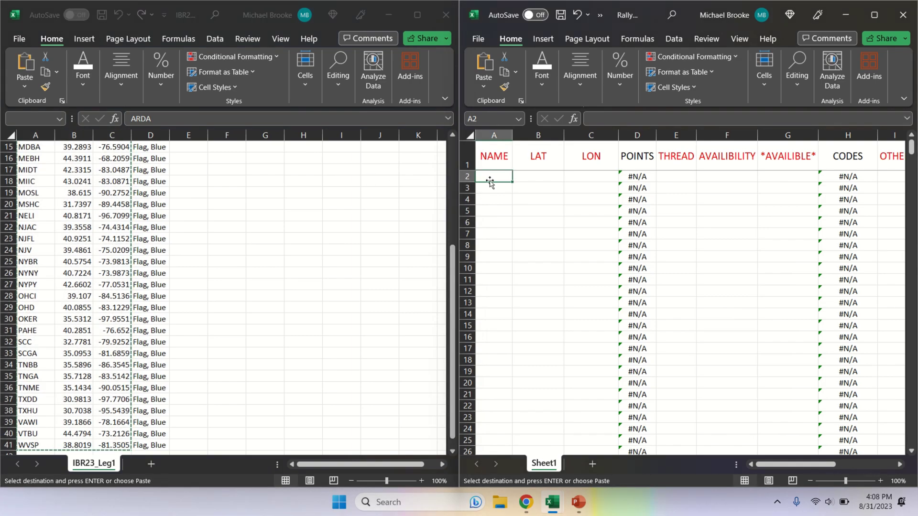
key("ctrl+v")
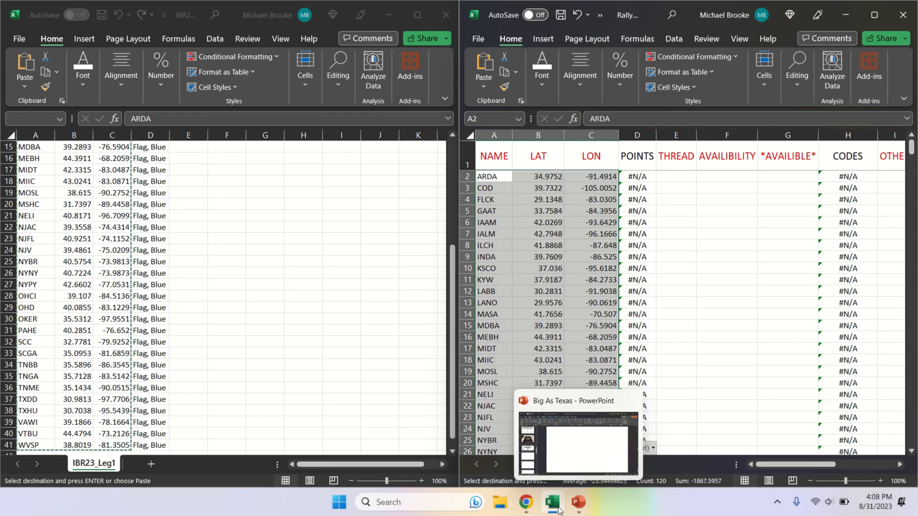
- Copy all codes and points from IBR23_Leg1_Points into the rally template's (CODE) and (POINTS) columns, starting at L2
mouse_move(557, 510)
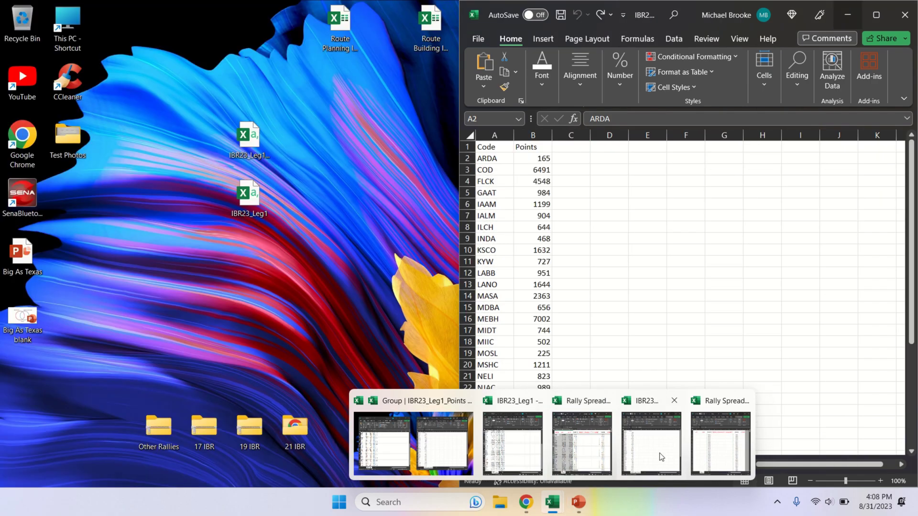
left_click(659, 453)
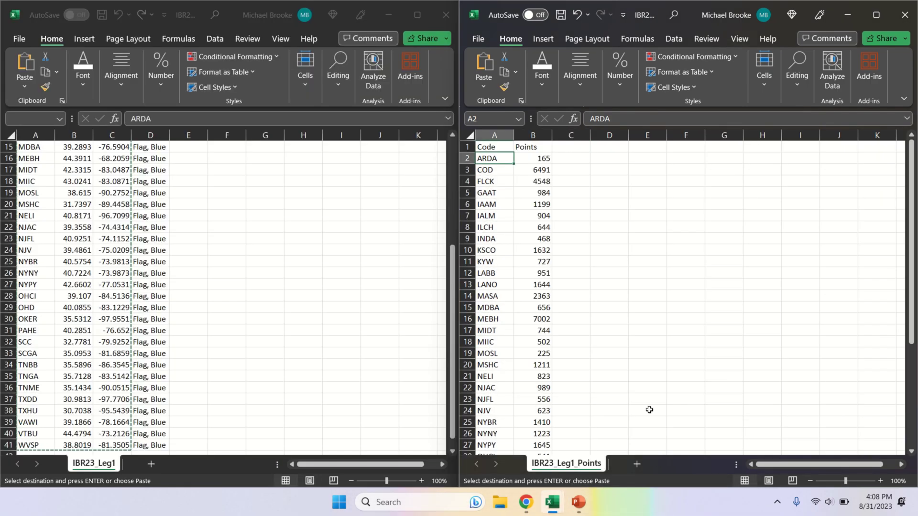
left_click_drag(689, 16, 2, 108)
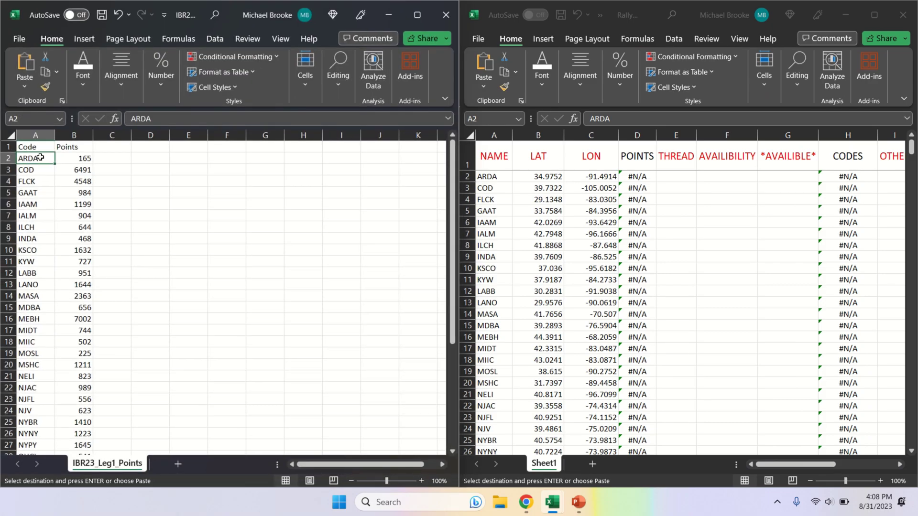
key("shift+Right")
key("ctrl+shift+Down")
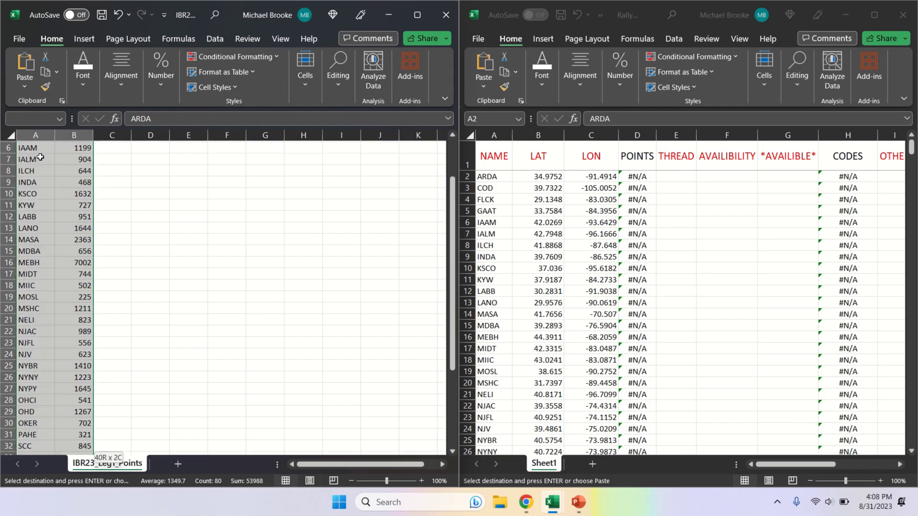
key("ctrl+c")
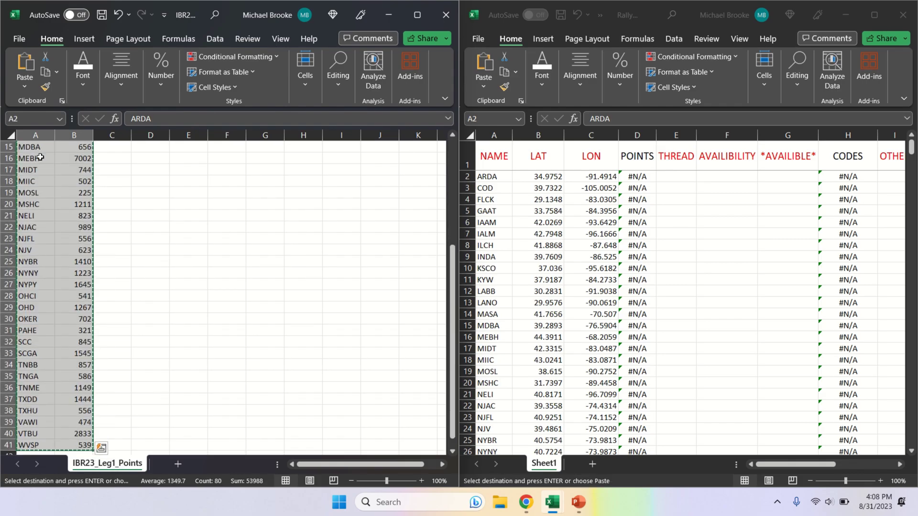
left_click(877, 20)
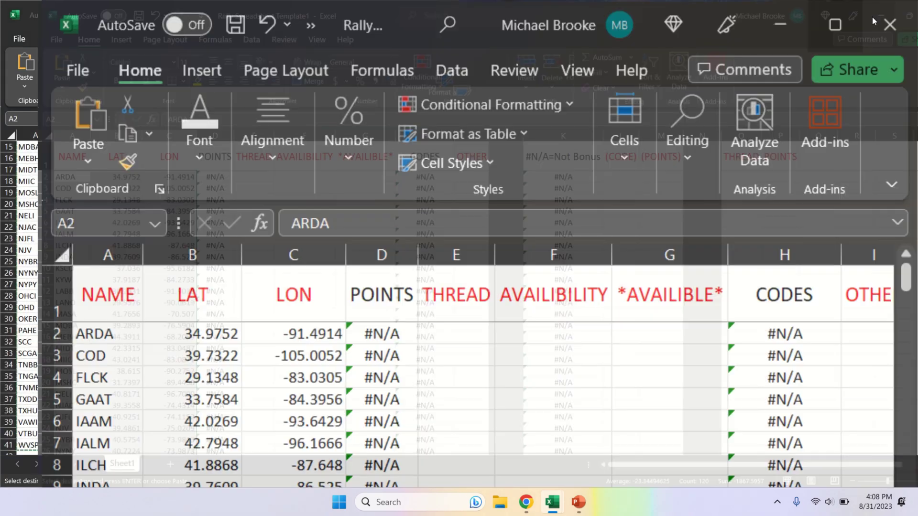
left_click(585, 180)
key("ctrl+v")
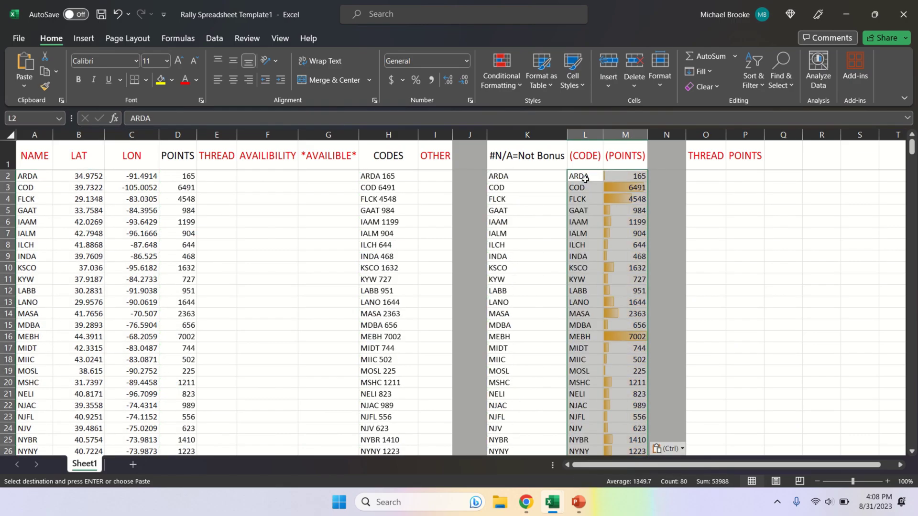
mouse_move(508, 3)
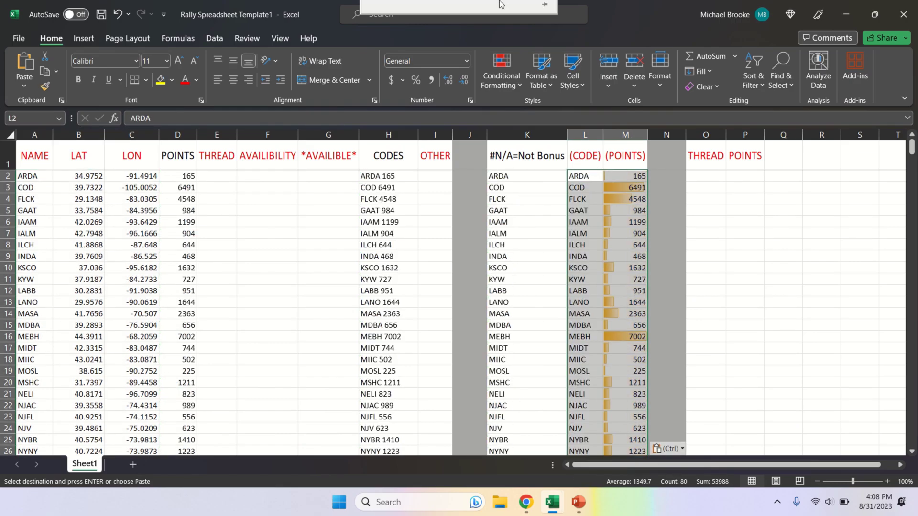
left_click(412, 21)
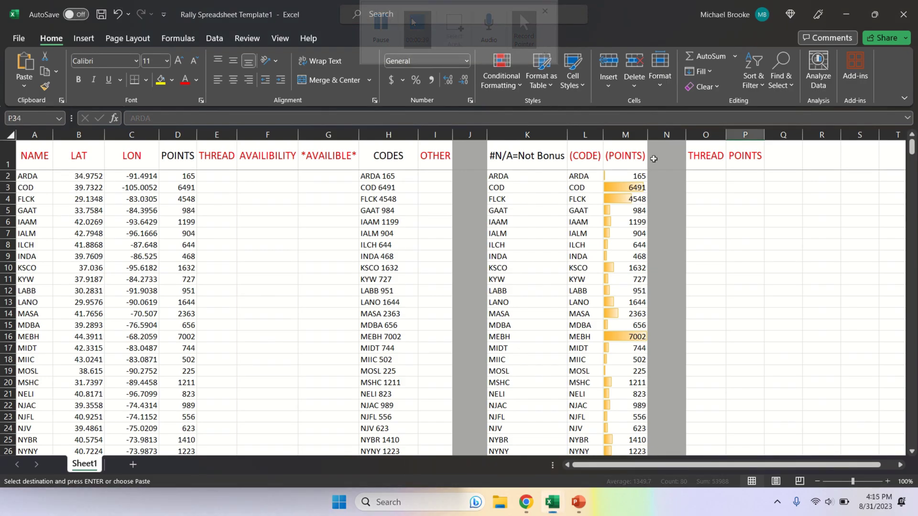
scroll(653, 159, "down", 9)
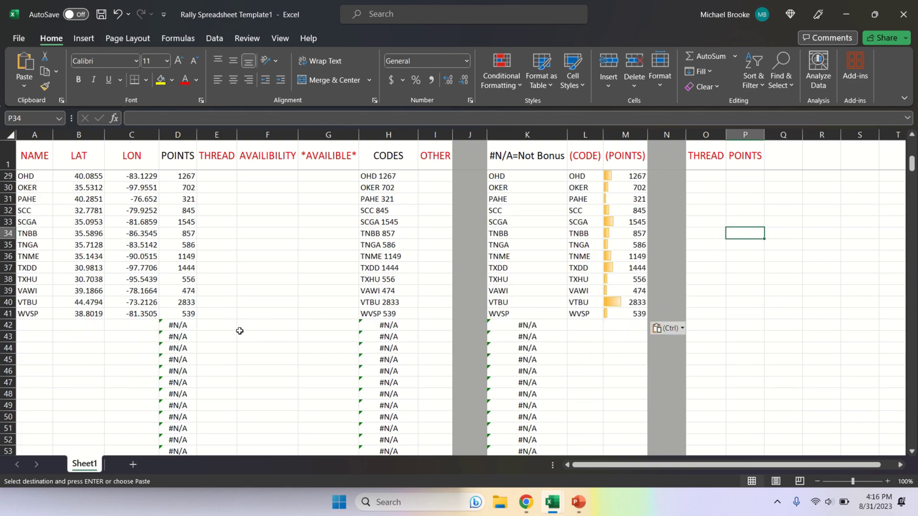
left_click(8, 325)
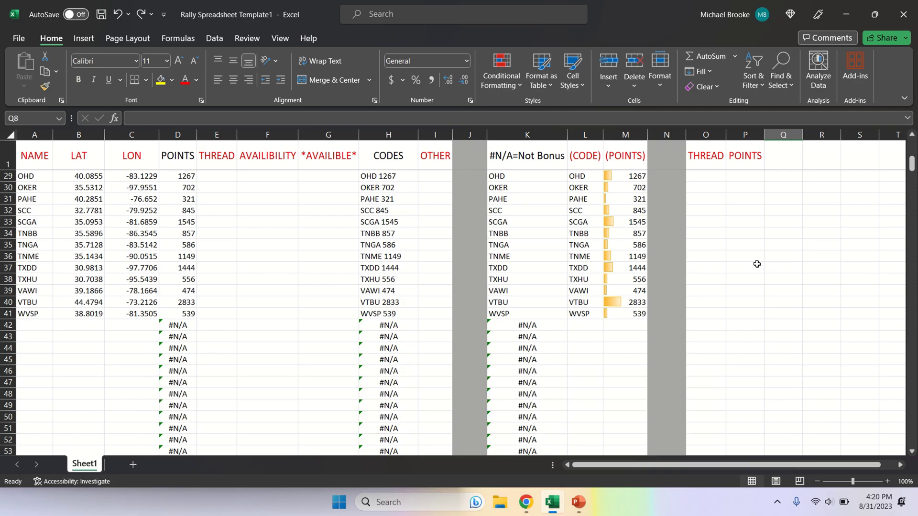
- Sort the (POINTS) values from M2 down from largest to smallest, expanding the selection to include the adjacent data
scroll(718, 252, "up", 9)
left_click(620, 175)
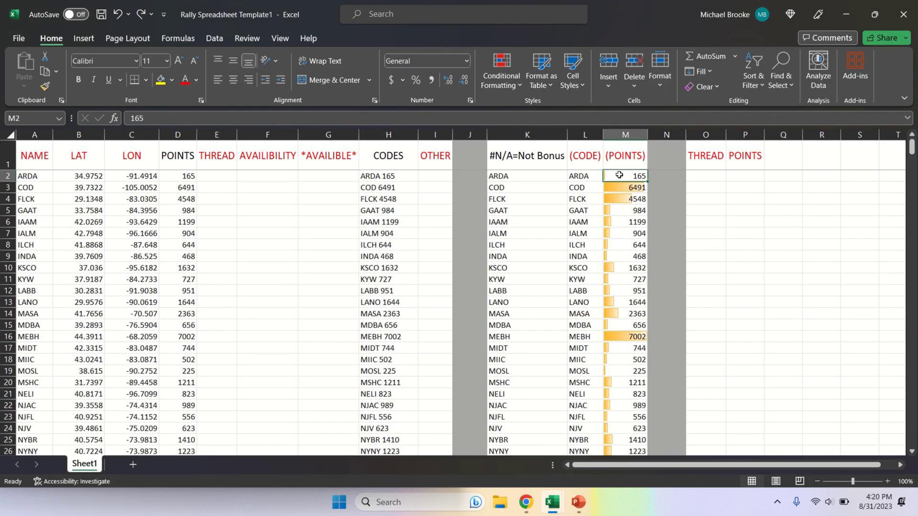
key("ctrl+shift+Down")
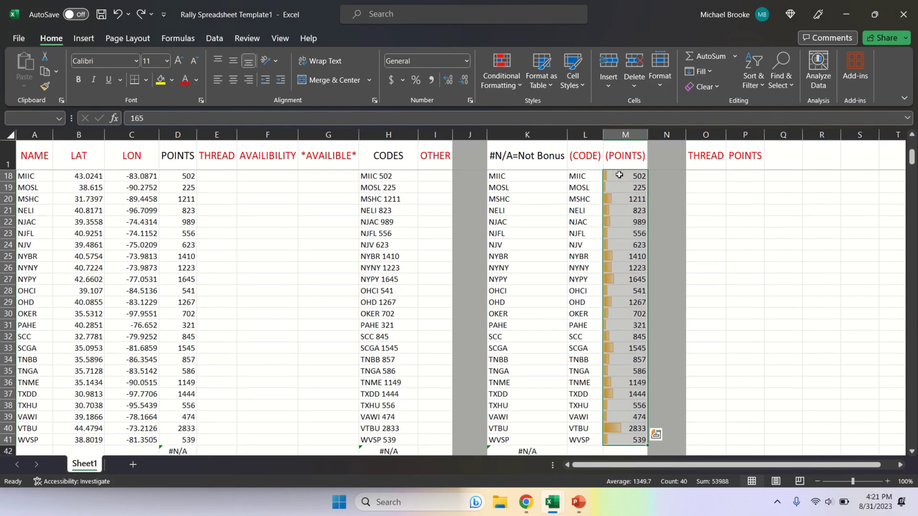
right_click(626, 178)
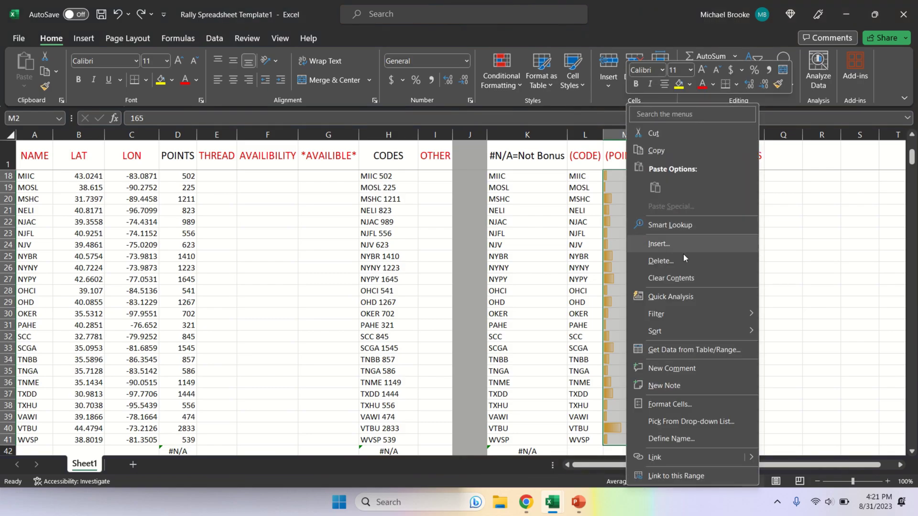
mouse_move(678, 330)
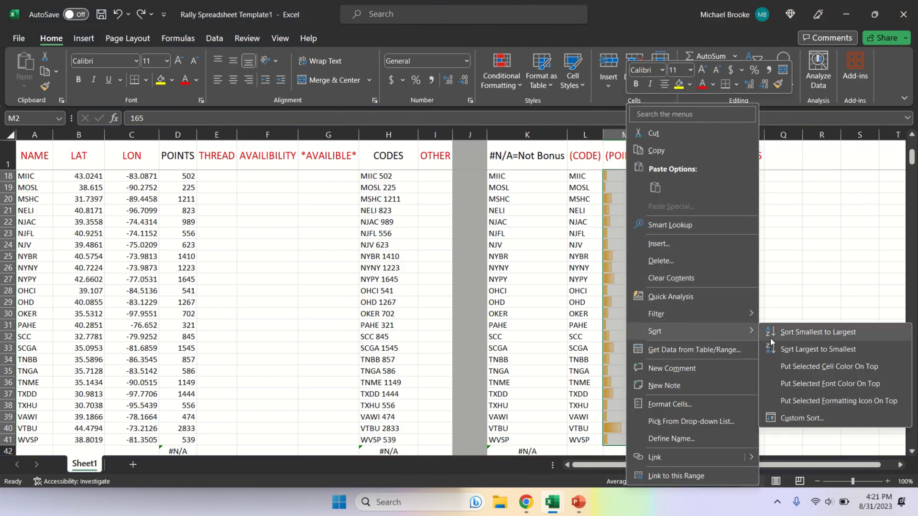
left_click(788, 347)
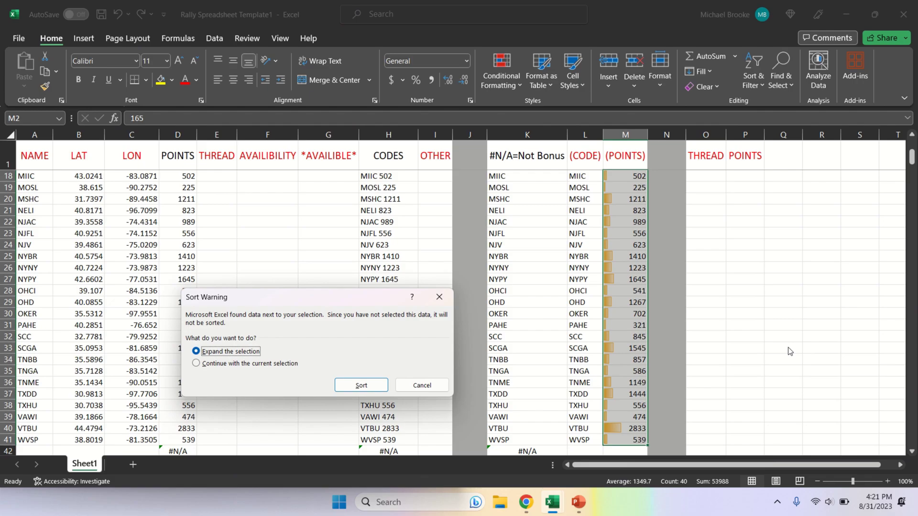
left_click(361, 384)
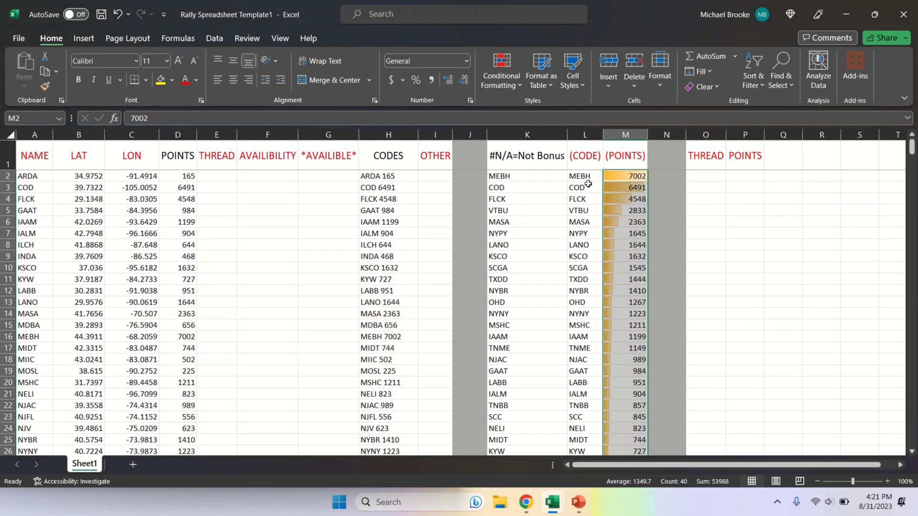
mouse_move(467, 2)
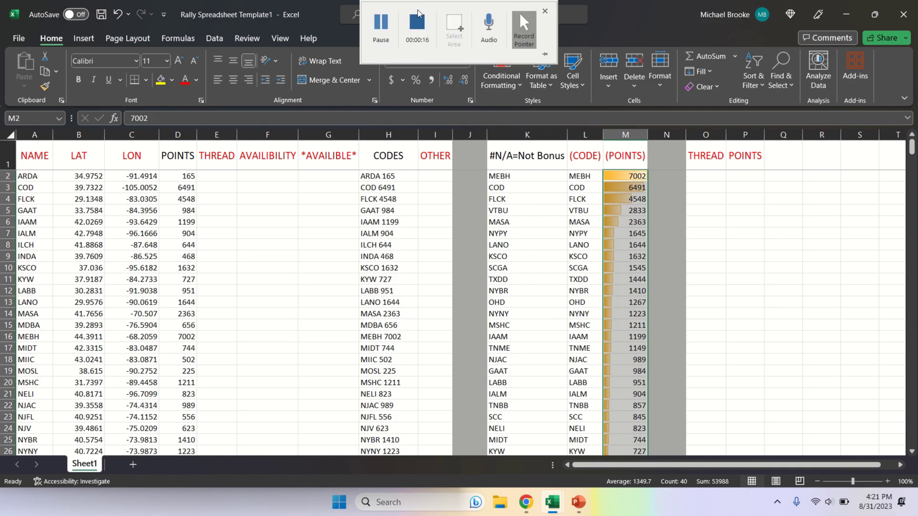
left_click(421, 21)
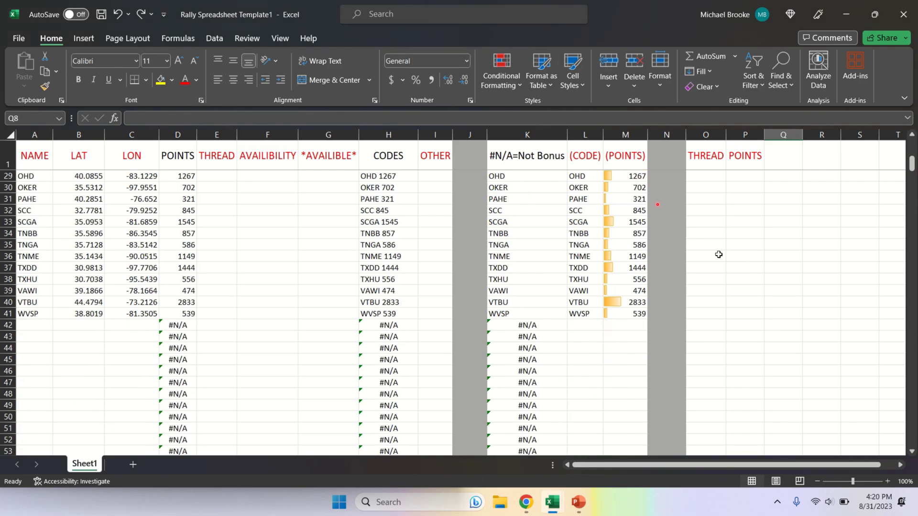
- Sort the points in M2:M41 from largest to smallest, expanding the selection to keep the codes aligned
scroll(717, 254, "up", 9)
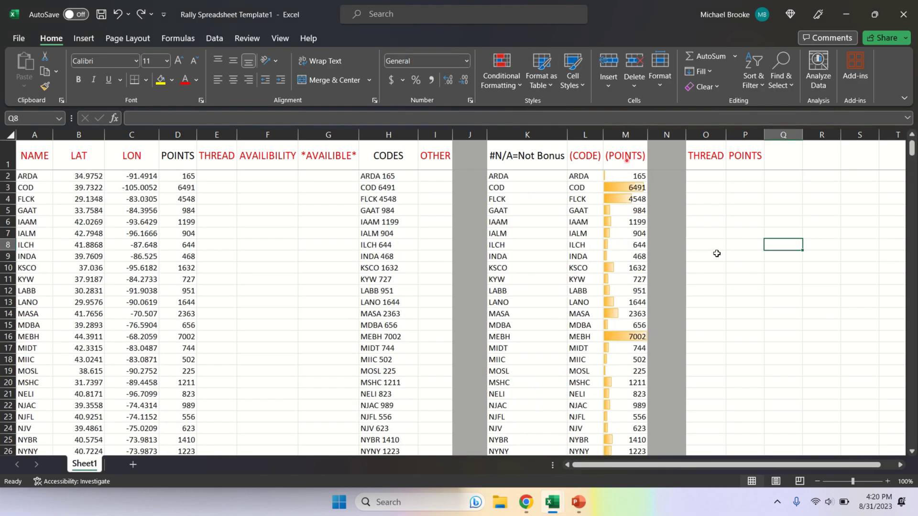
left_click(619, 175)
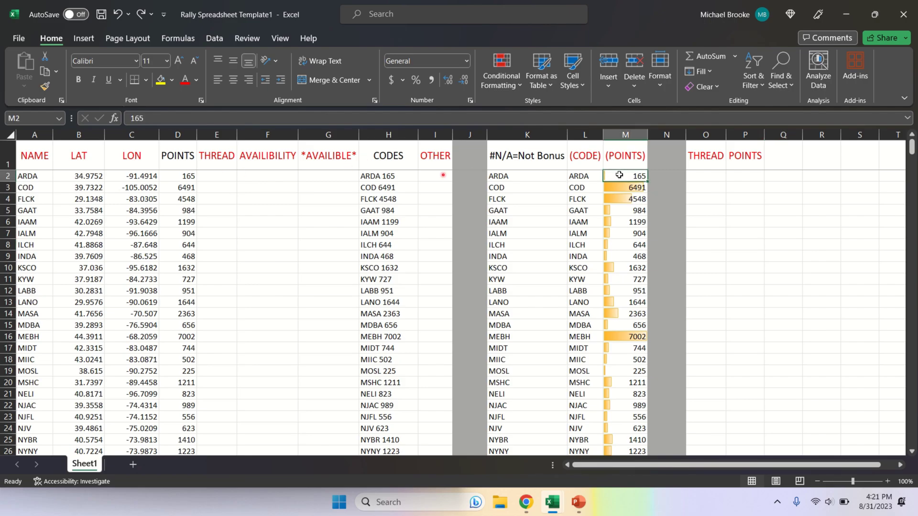
key("ctrl+shift+Down")
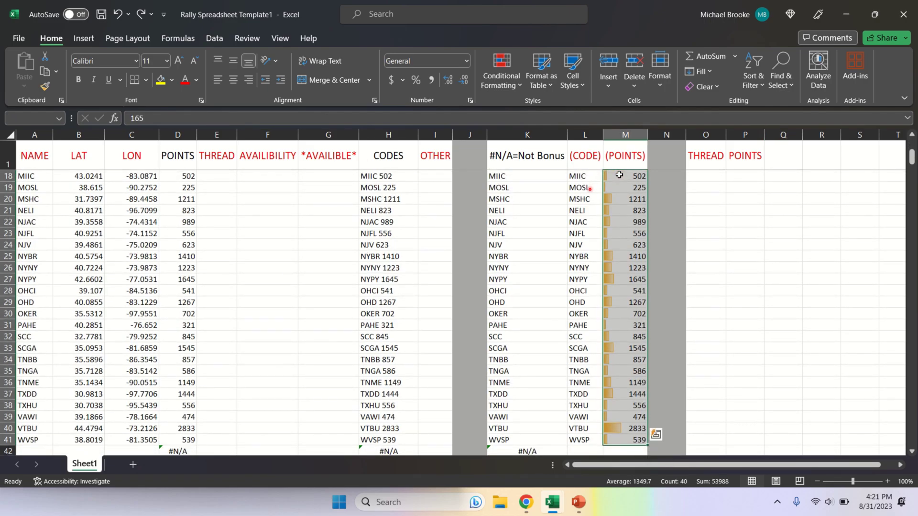
right_click(624, 178)
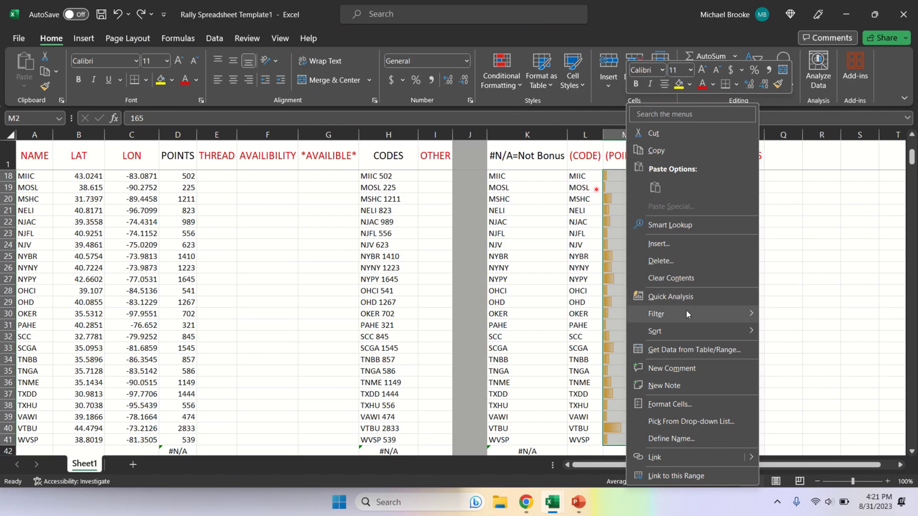
mouse_move(678, 330)
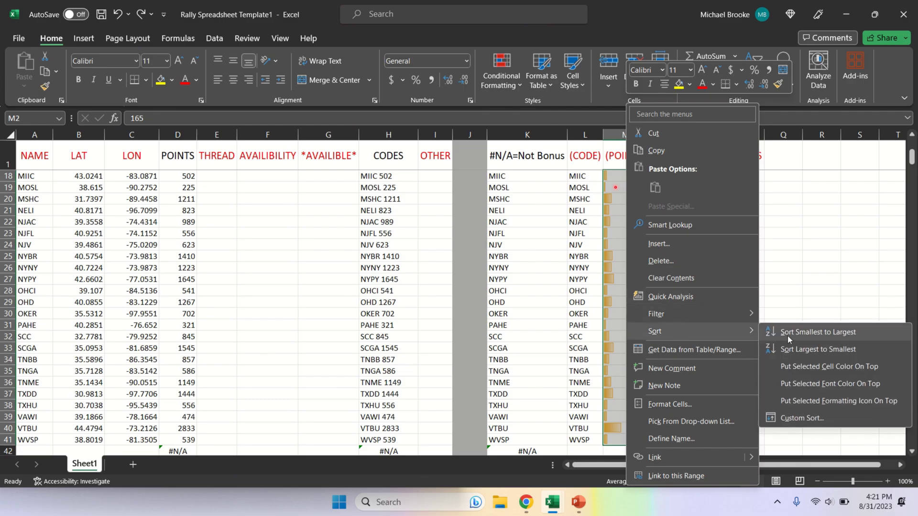
left_click(788, 349)
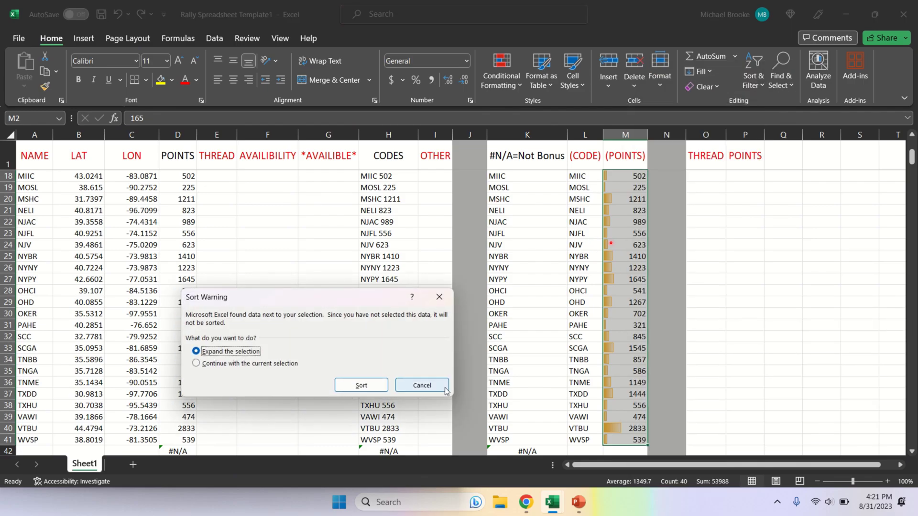
left_click(386, 389)
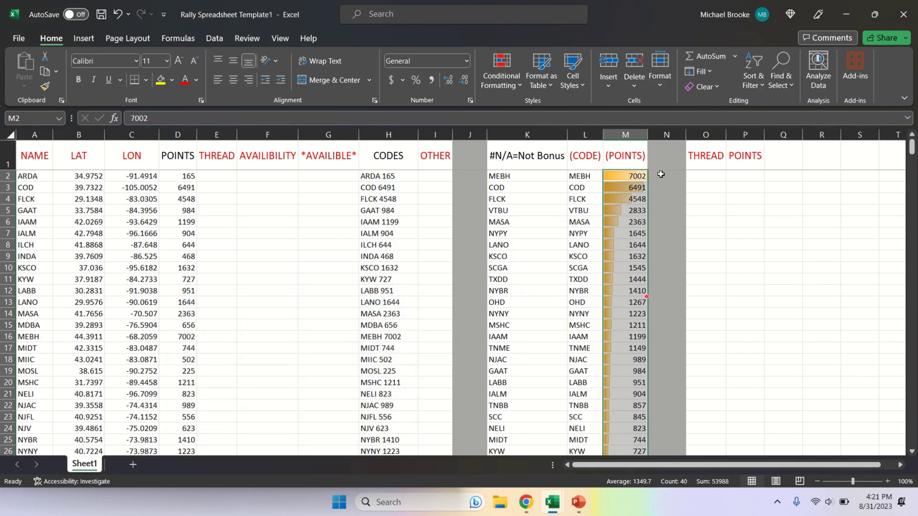
- Compare the length of the NAME list with the (CODE) list and check for #N/A entries in the #N/A=Not Bonus column
mouse_move(522, 7)
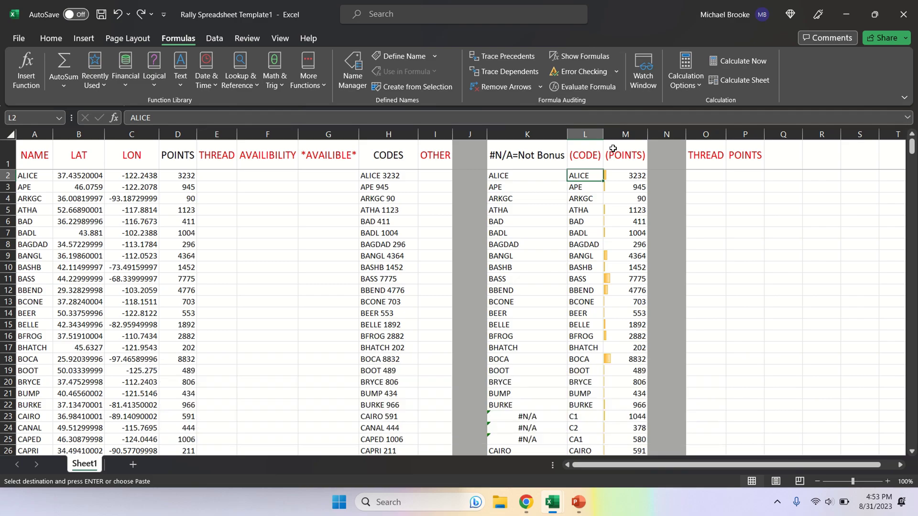
scroll(613, 149, "down", 14)
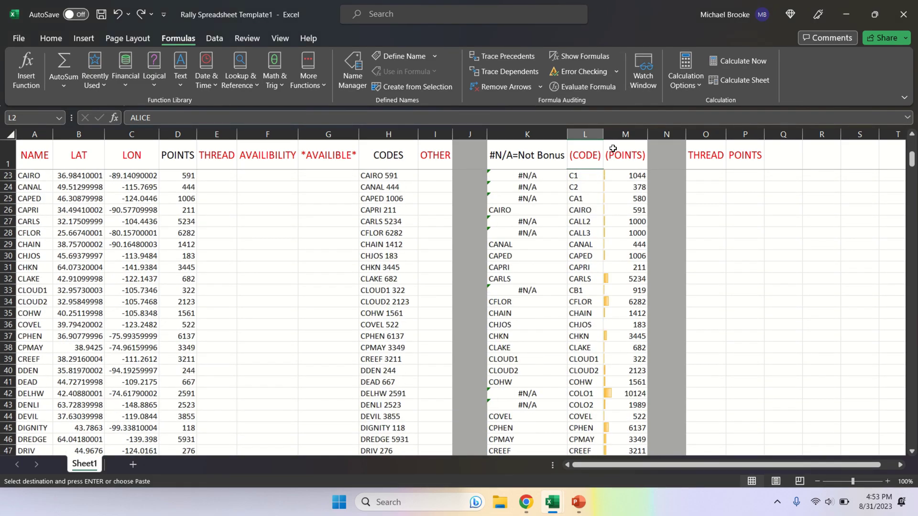
scroll(613, 149, "down", 20)
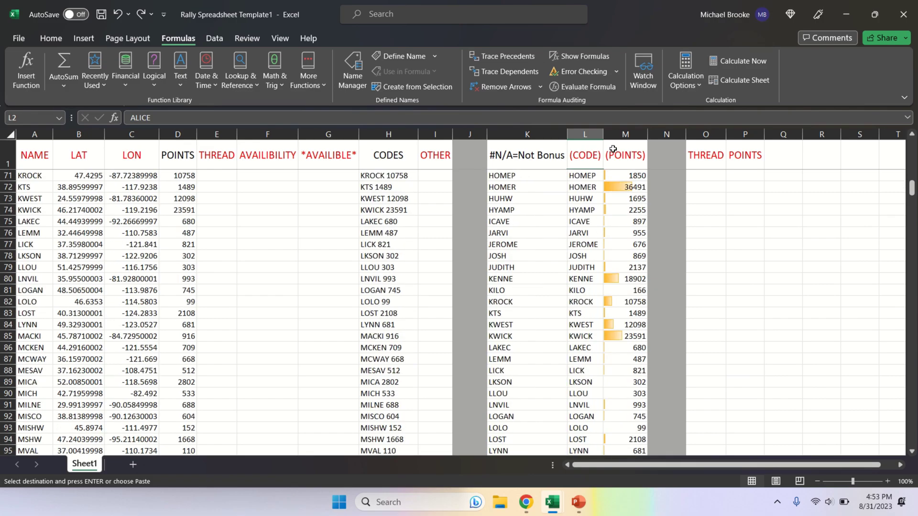
scroll(611, 152, "down", 16)
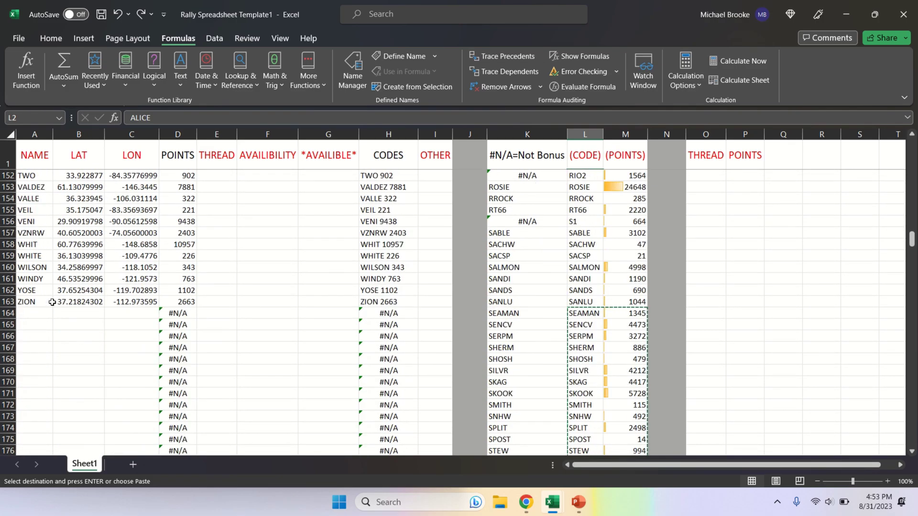
left_click(7, 312)
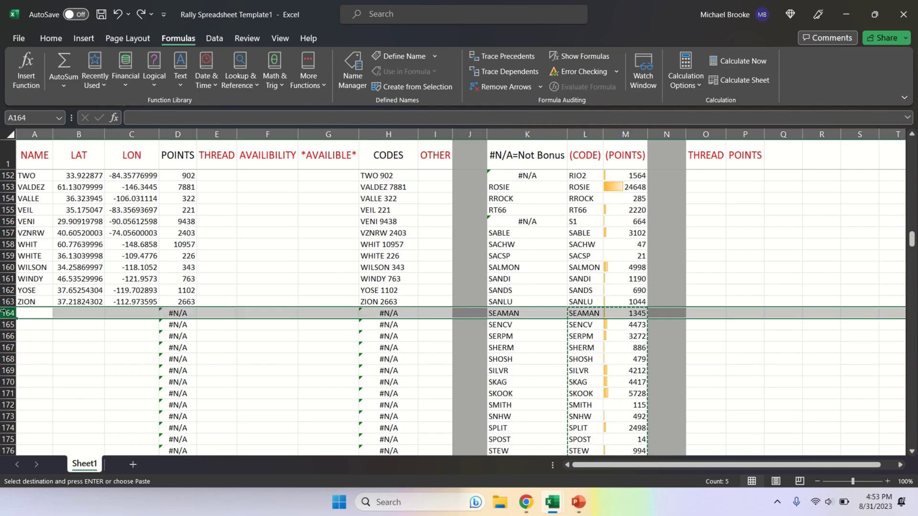
scroll(541, 276, "down", 12)
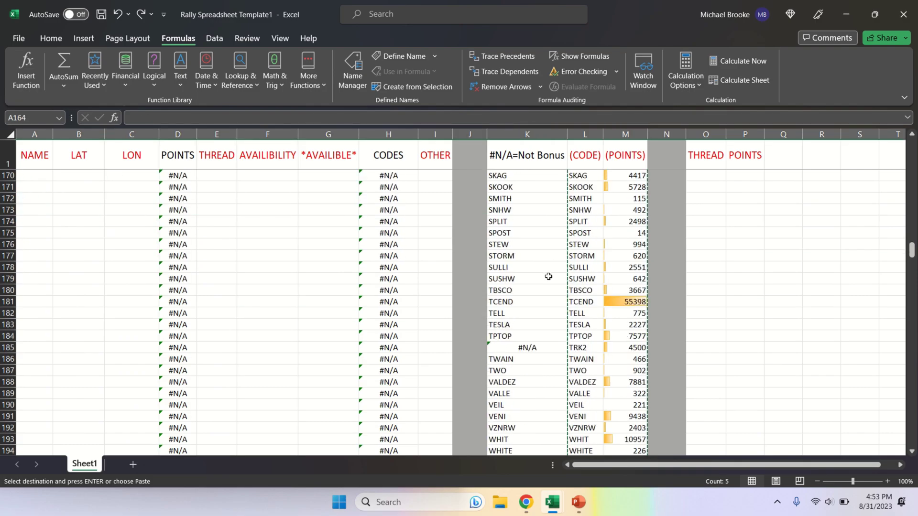
scroll(548, 278, "up", 20)
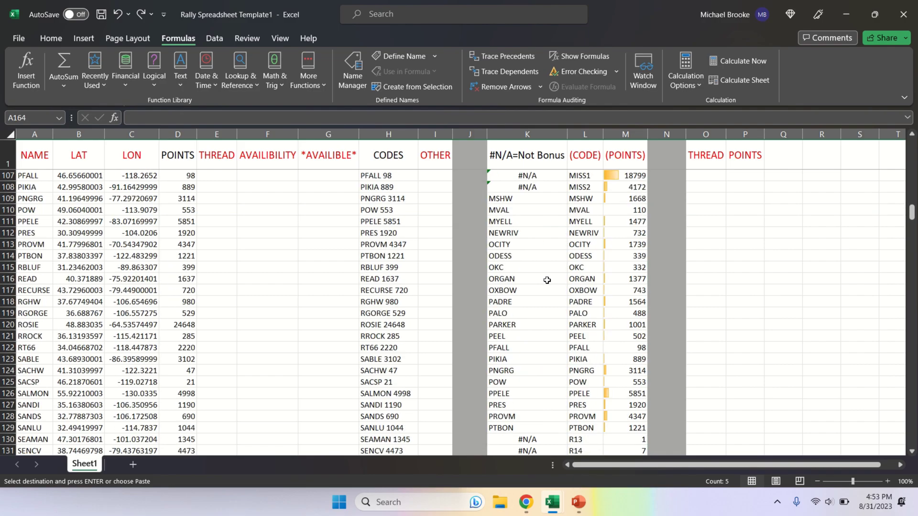
scroll(546, 282, "up", 14)
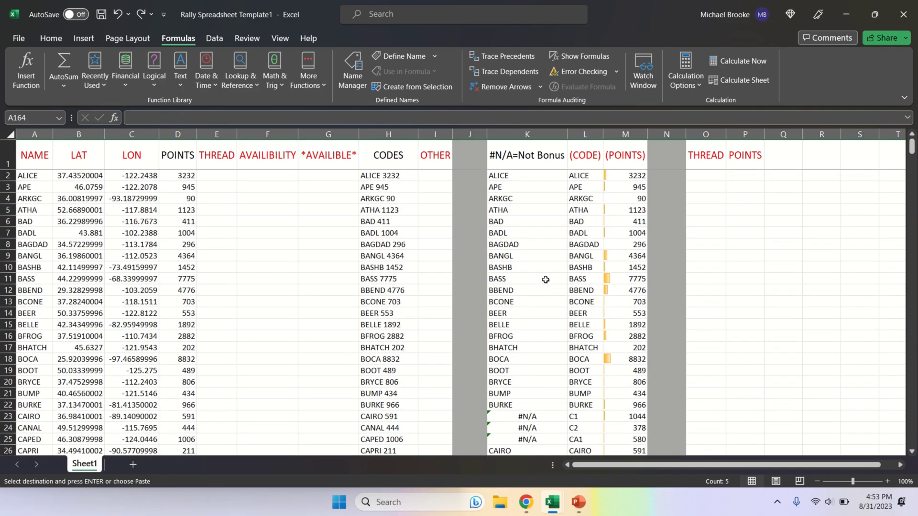
- Sort the #N/A=Not Bonus column, K2:K500, from A to Z, expanding the selection to include the codes and points
left_click(520, 178)
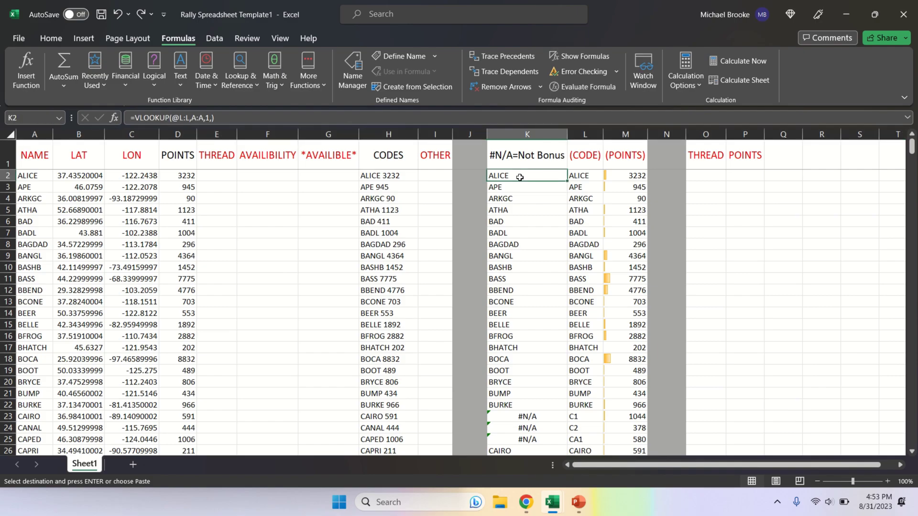
key("ctrl+shift+Down")
key("ctrl+v")
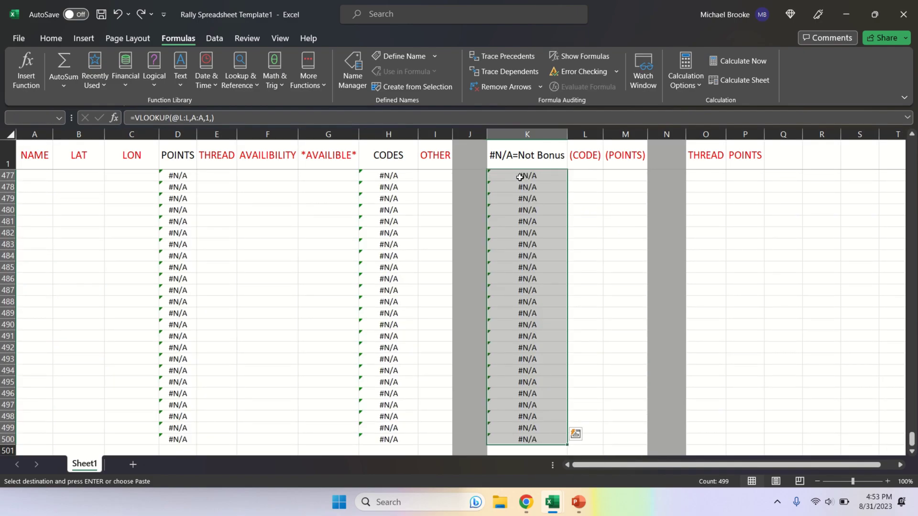
right_click(523, 207)
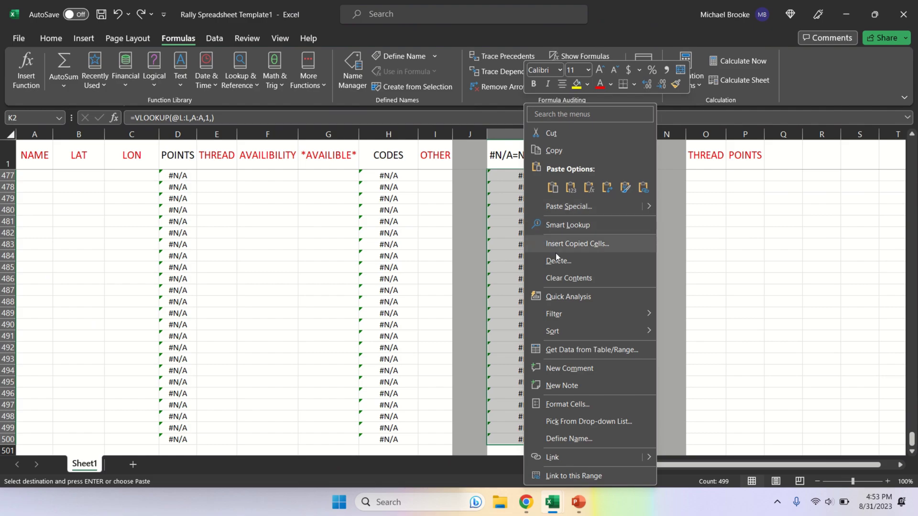
mouse_move(563, 332)
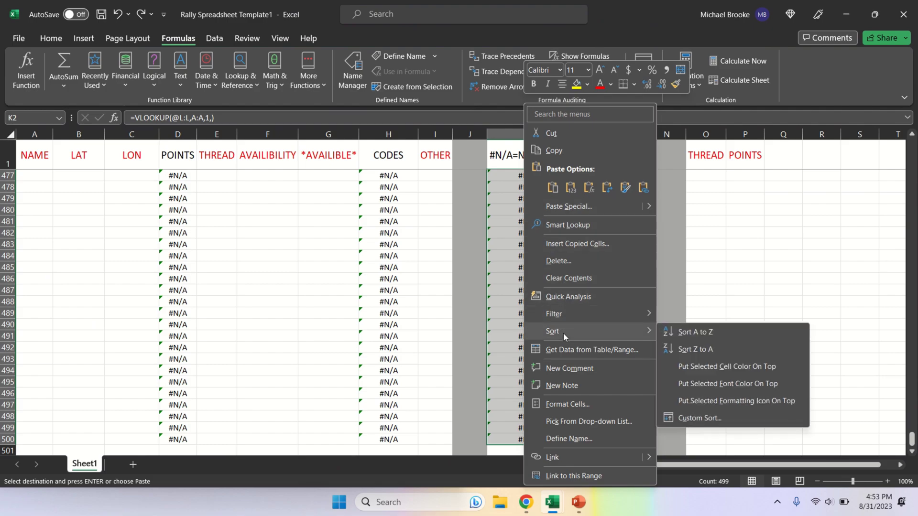
left_click(676, 329)
left_click(374, 384)
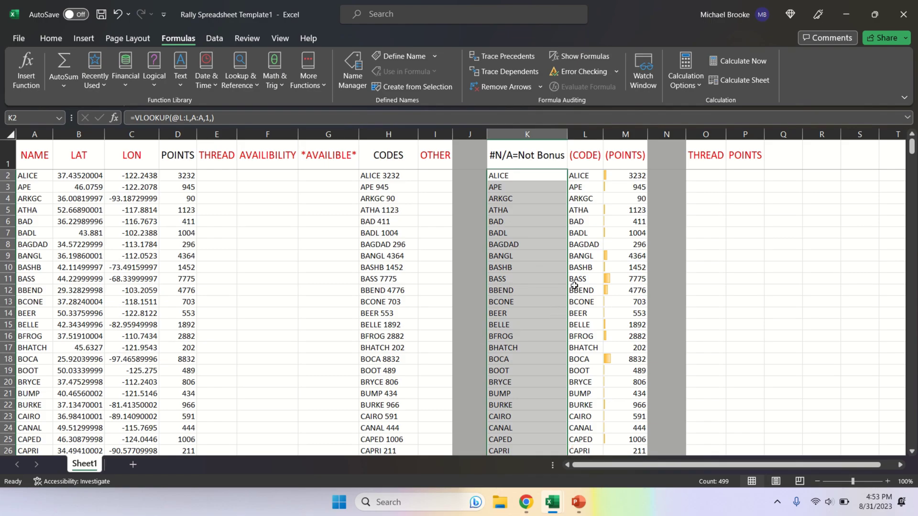
- Examine where the NAME list ends and which codes are flagged #N/A from row 164 down
left_click(574, 284)
scroll(576, 282, "down", 18)
scroll(578, 284, "down", 20)
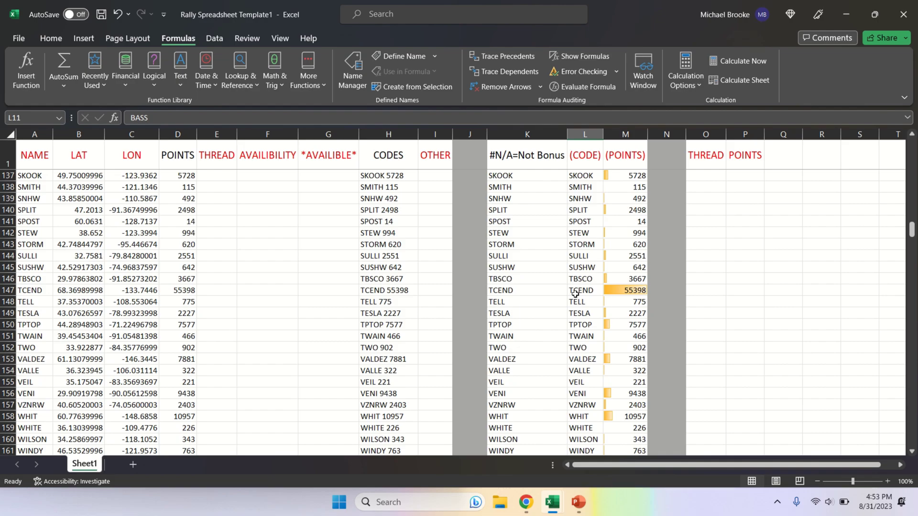
scroll(575, 294, "down", 7)
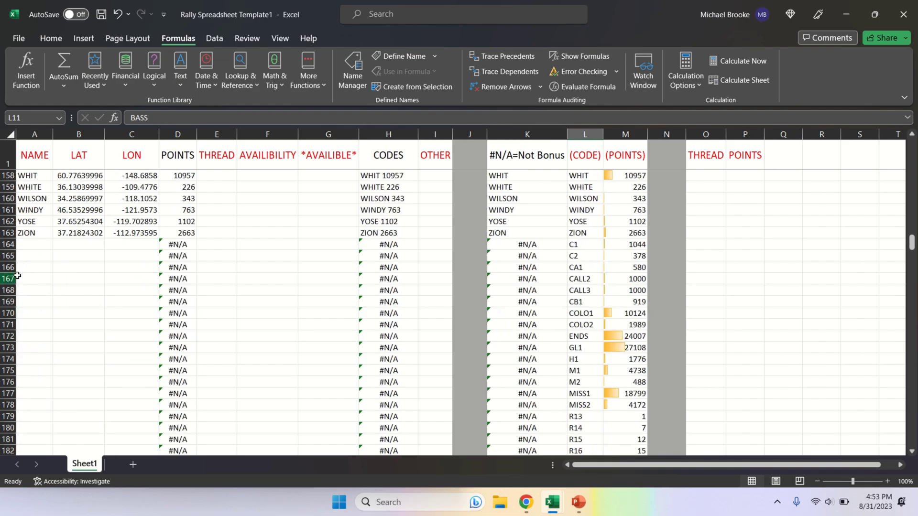
left_click(8, 245)
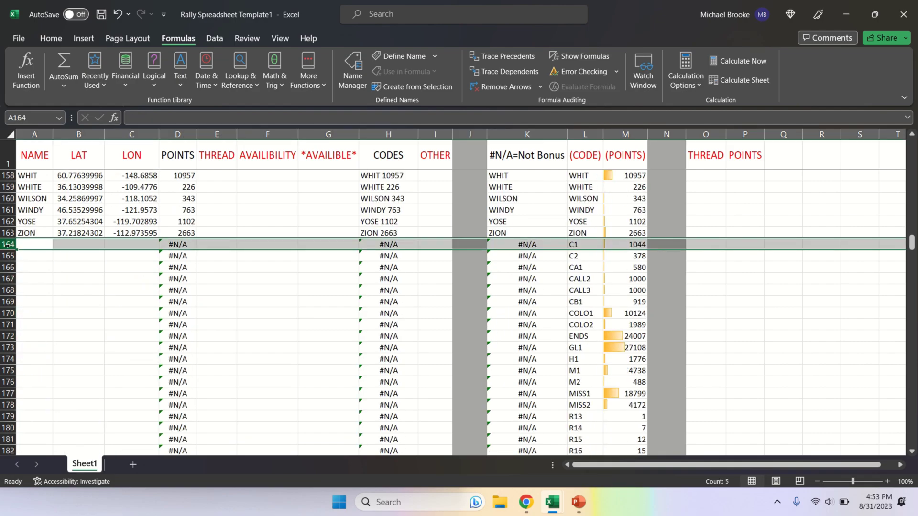
scroll(555, 271, "down", 9)
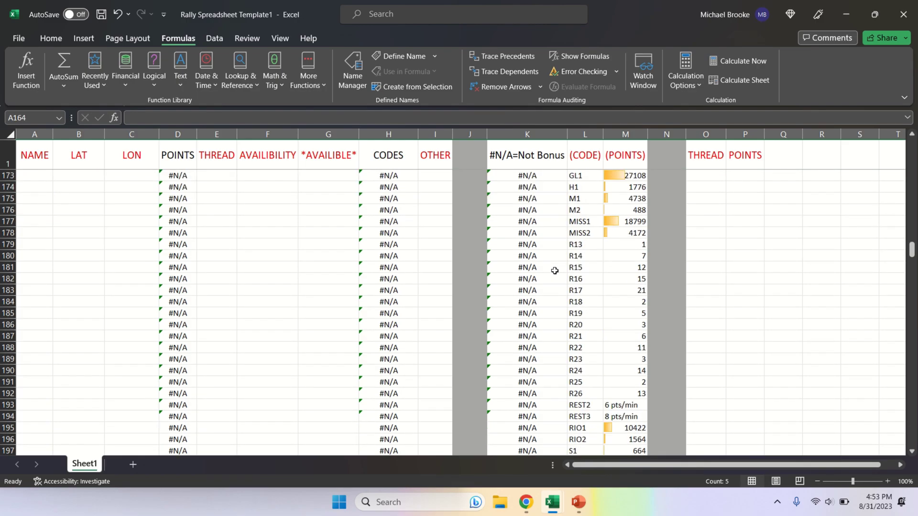
scroll(555, 271, "up", 8)
scroll(555, 271, "up", 1)
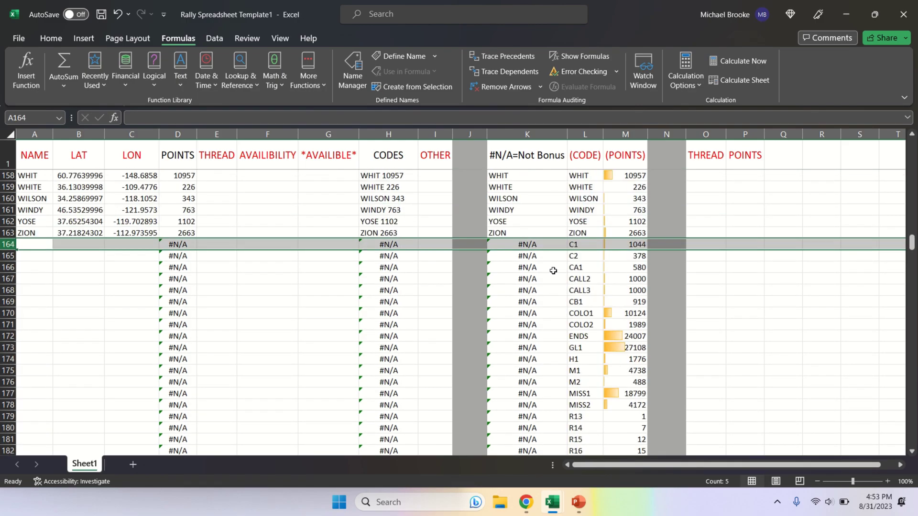
- Move the #N/A codes and points in L164:M199 to the THREAD and POINTS columns, starting at O2
left_click(574, 246)
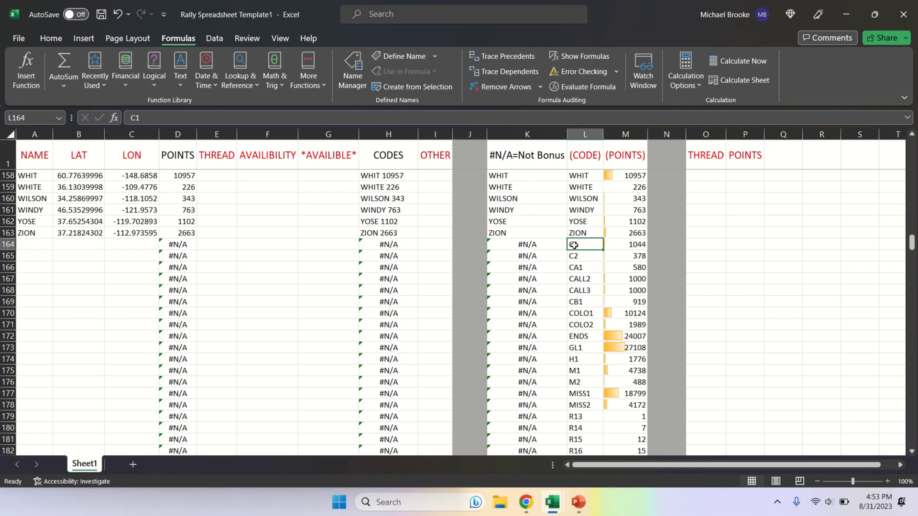
key("ctrl+shift+Right")
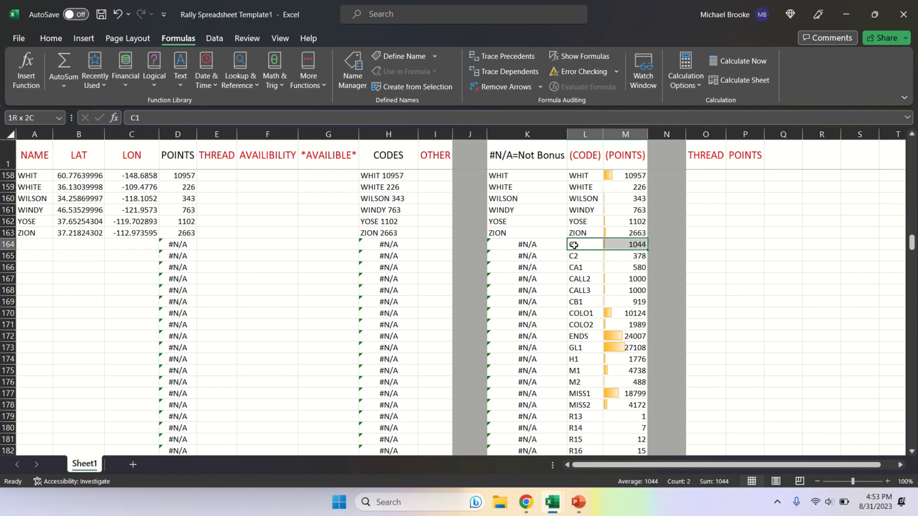
key("ctrl+shift+Down")
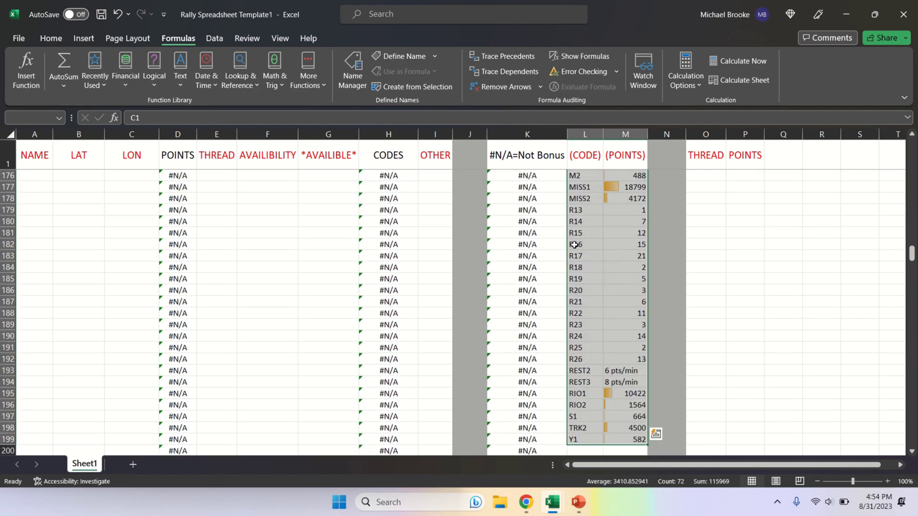
right_click(574, 245)
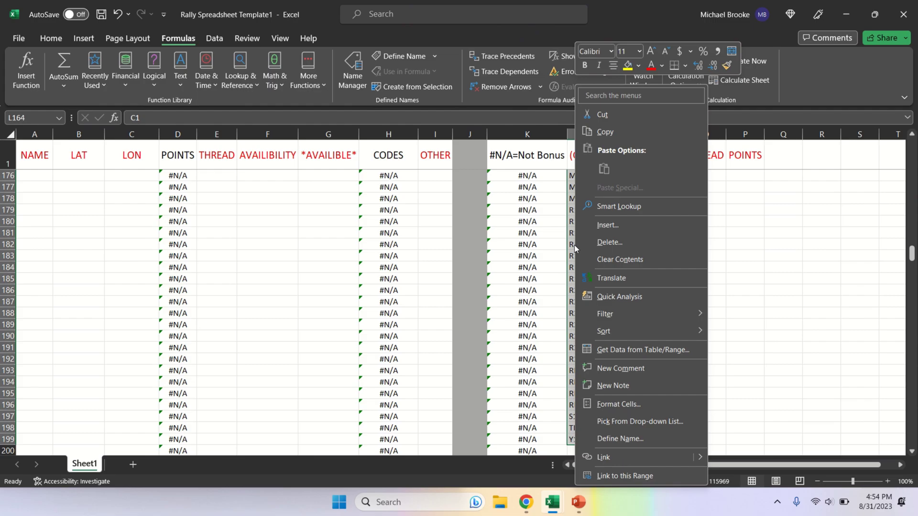
left_click(603, 115)
scroll(729, 205, "up", 6)
scroll(729, 205, "up", 20)
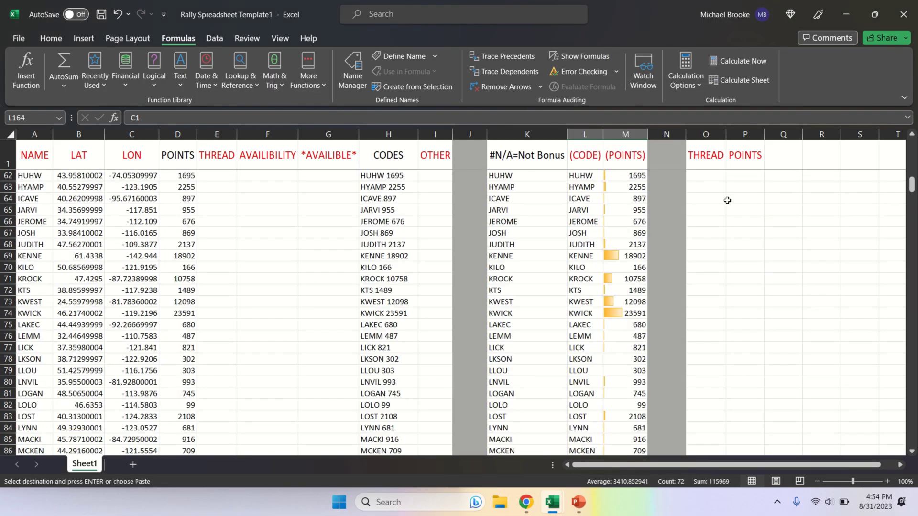
left_click(713, 177)
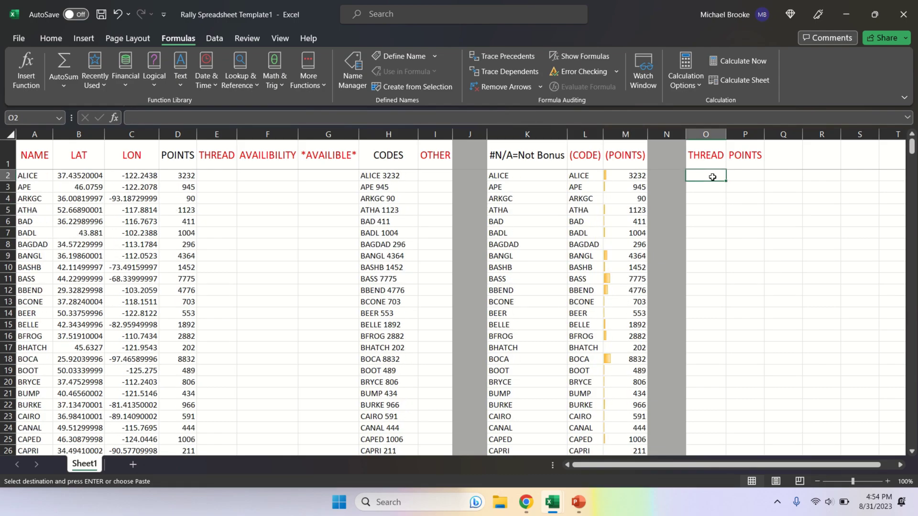
key("ctrl+v")
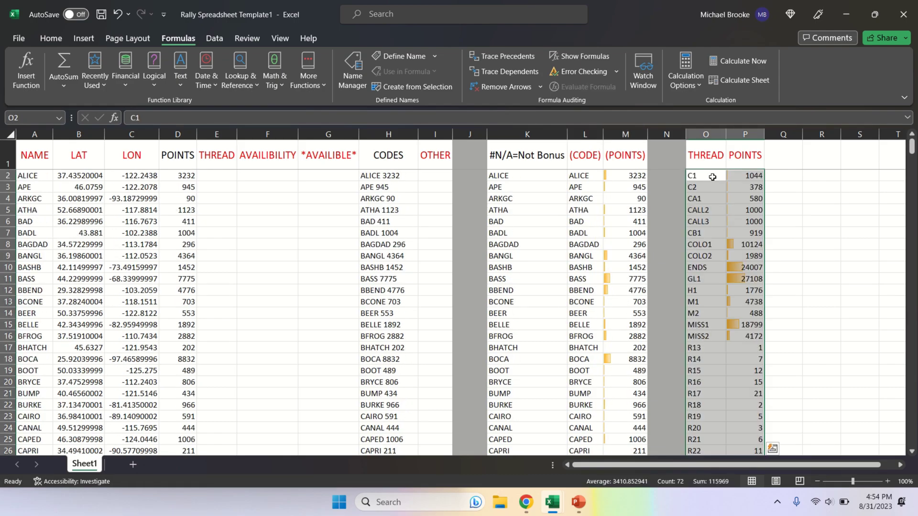
- Sort the POINTS column beside the THREAD list, from P2 down, from largest to smallest, expanding the selection to include the thread codes
left_click(754, 176)
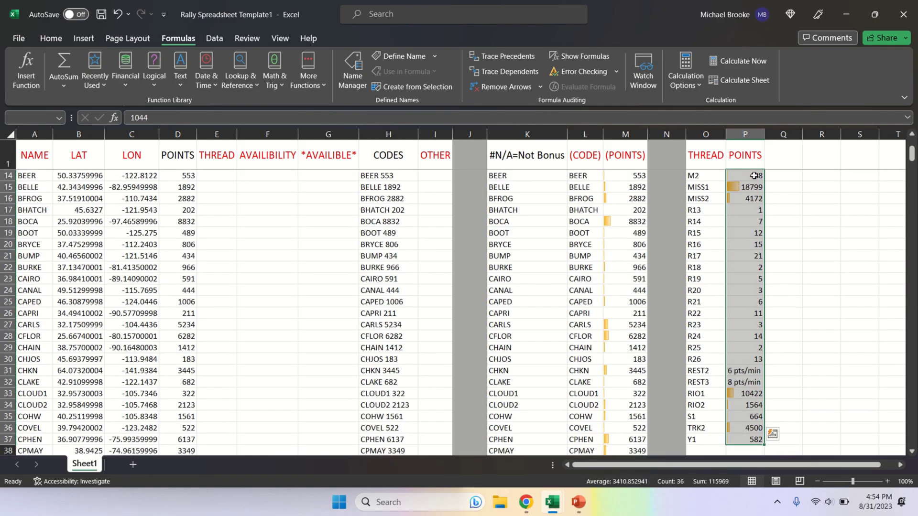
right_click(757, 205)
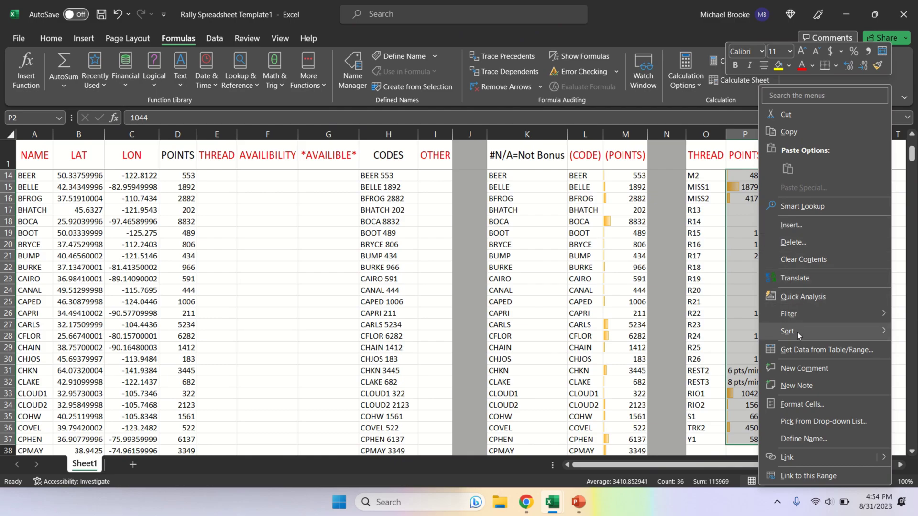
mouse_move(797, 332)
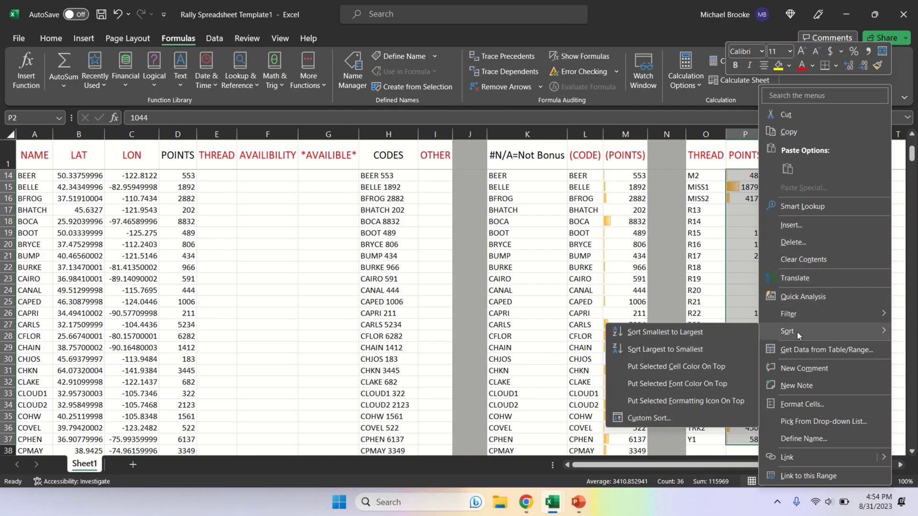
left_click(685, 349)
left_click(361, 385)
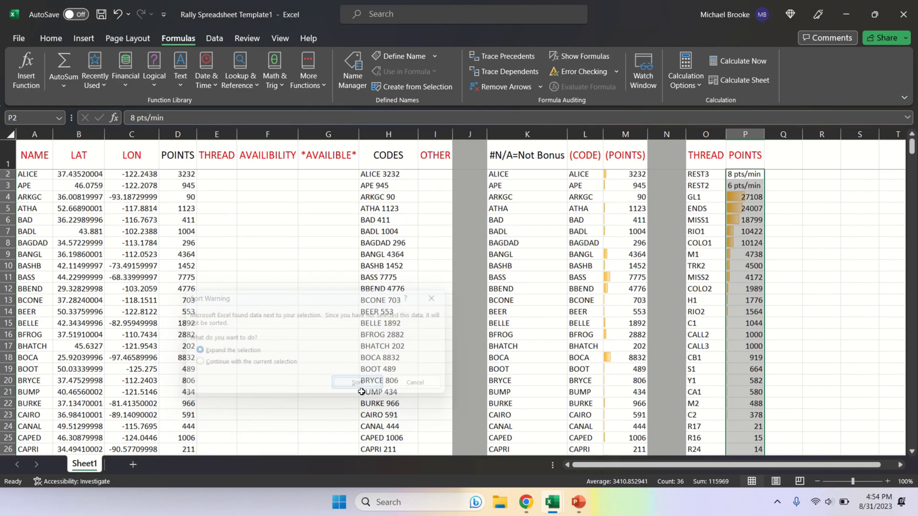
- Sort the (POINTS) column, from M2 down to row 163, from largest to smallest, expanding the selection to include the codes
left_click(631, 178)
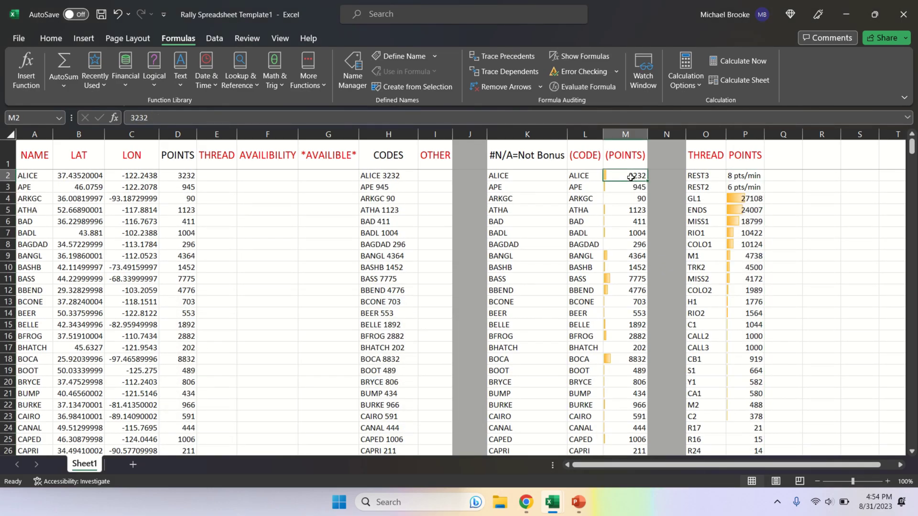
key("ctrl+shift+Down")
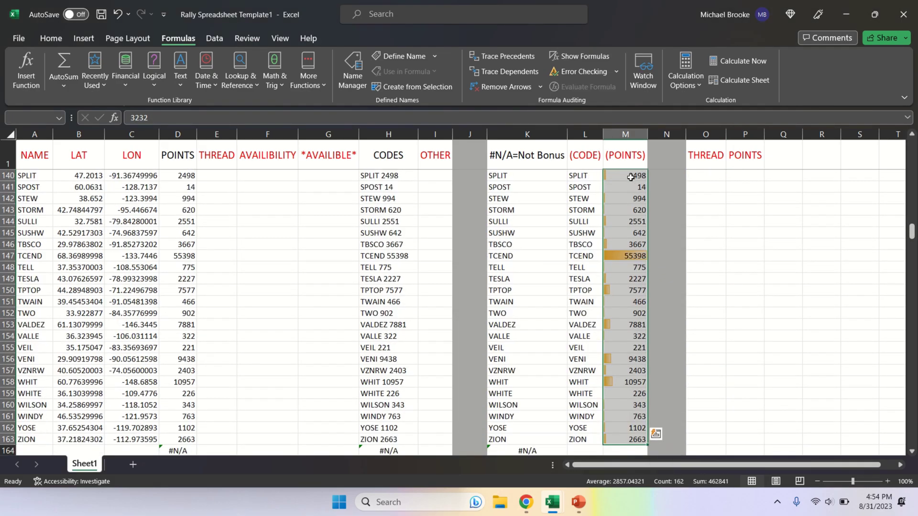
right_click(631, 195)
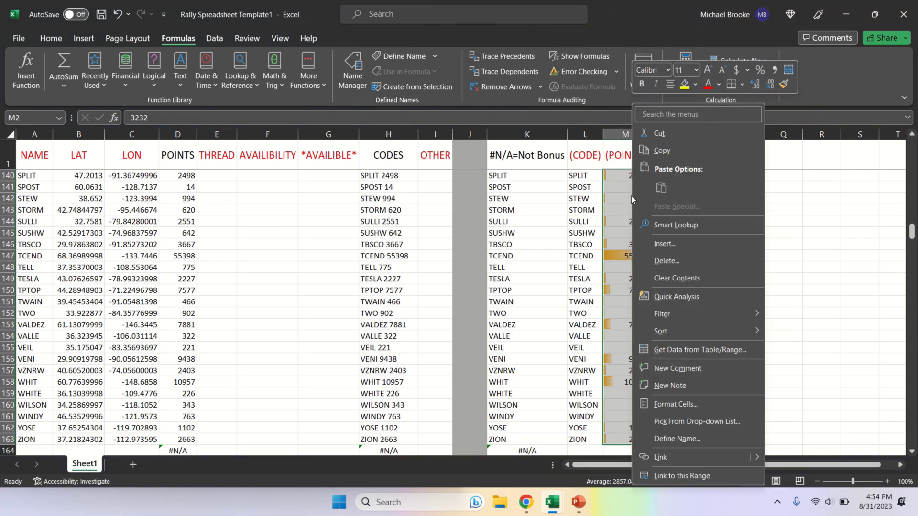
mouse_move(671, 329)
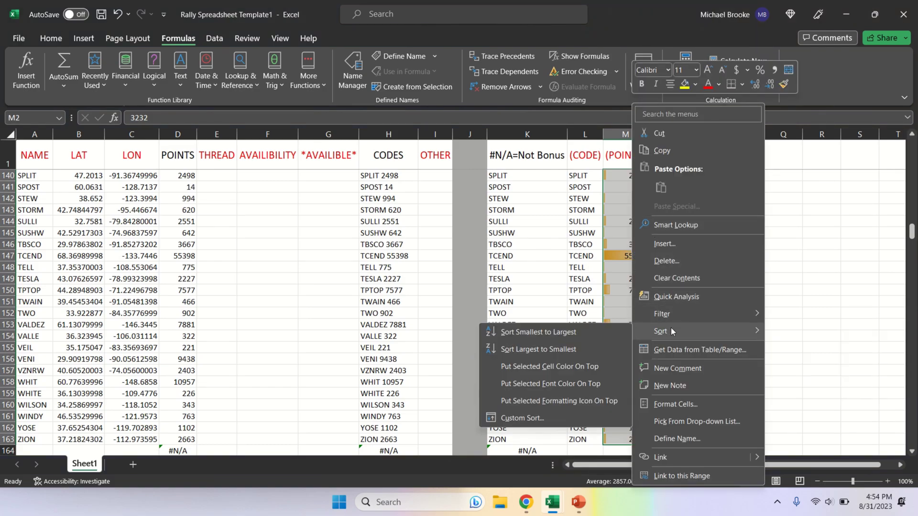
left_click(547, 349)
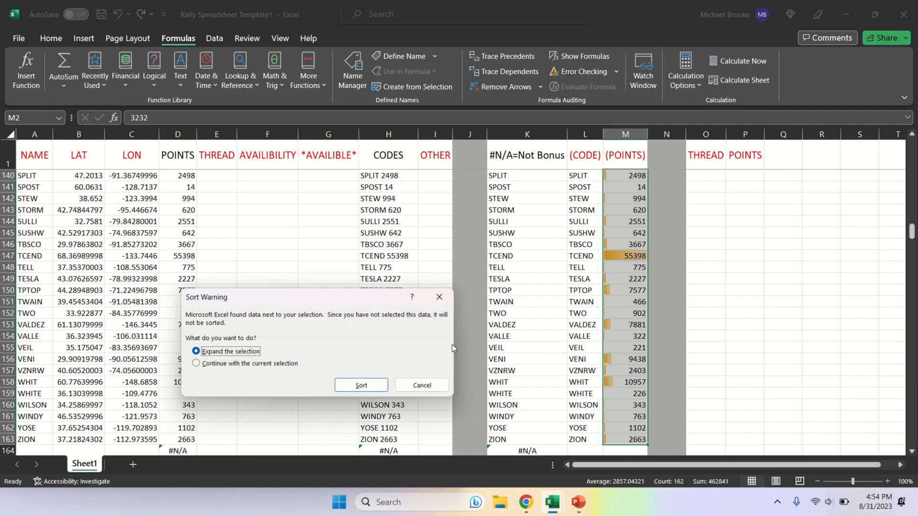
left_click(361, 385)
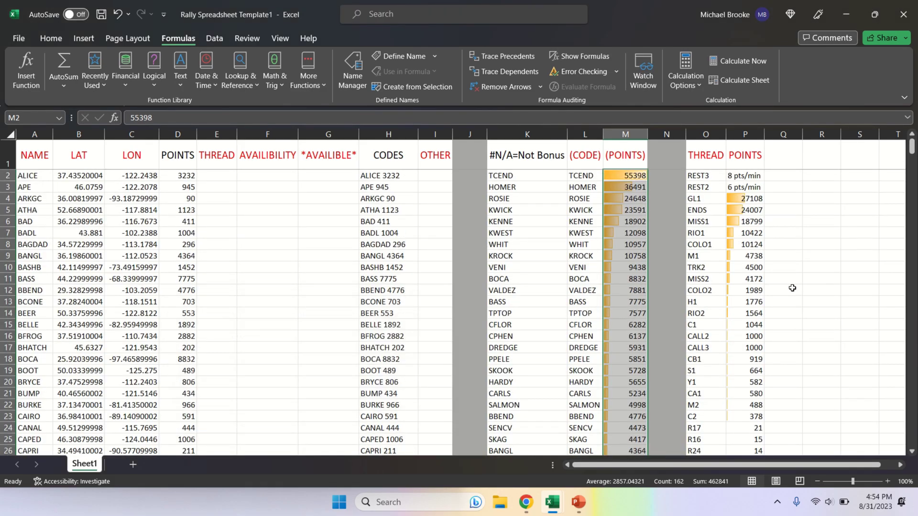
left_click(782, 175)
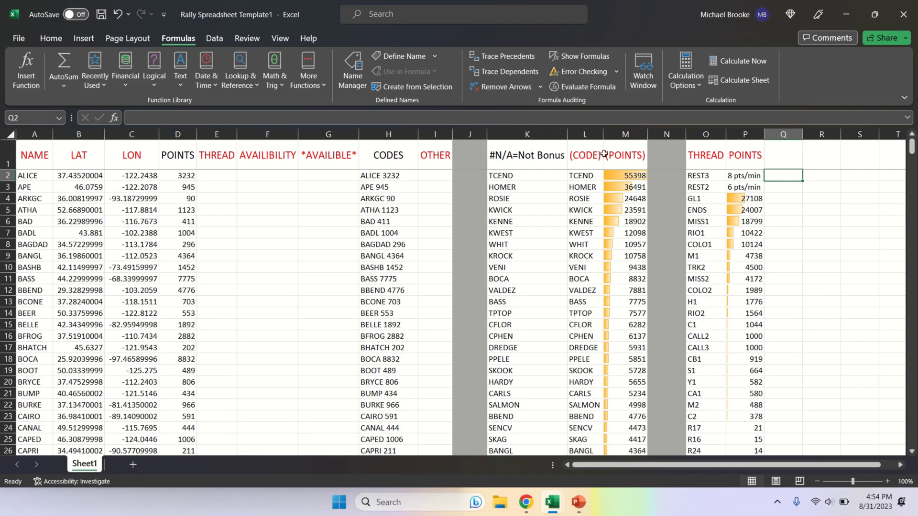
mouse_move(417, 5)
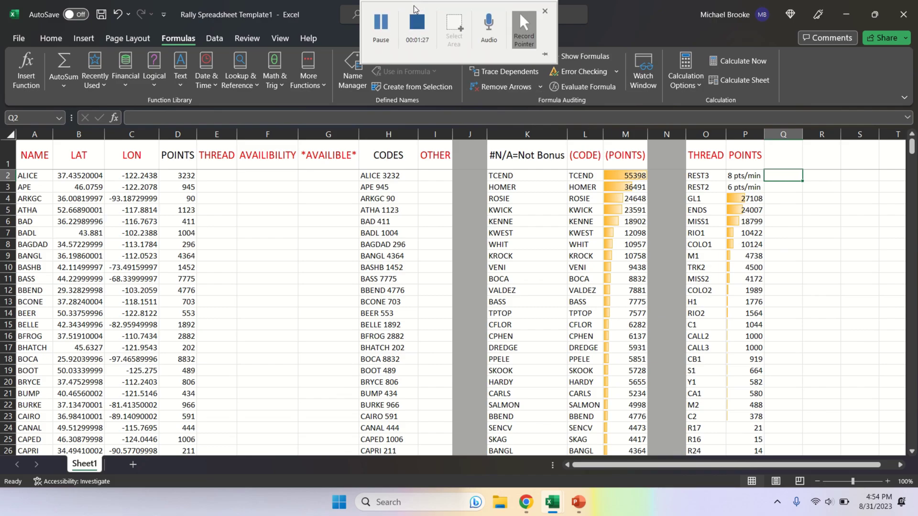
left_click(414, 24)
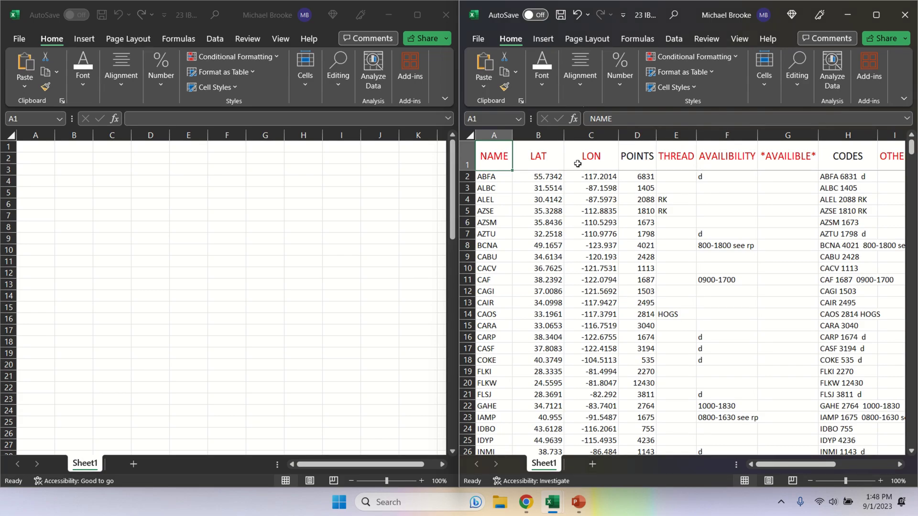
- Copy the NAME through CODES columns, A1:H84, including the header row, from the rally sheet
key("shift+Right")
key("shift+Right")
key("shift+Right")
key("shift+Right")
key("shift+Right")
key("shift+Right")
key("shift+Right")
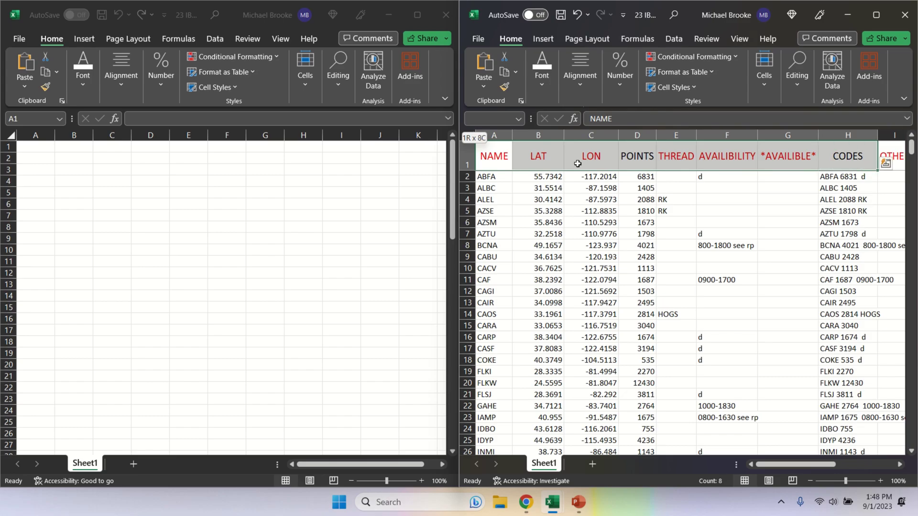
key("ctrl+shift+Down")
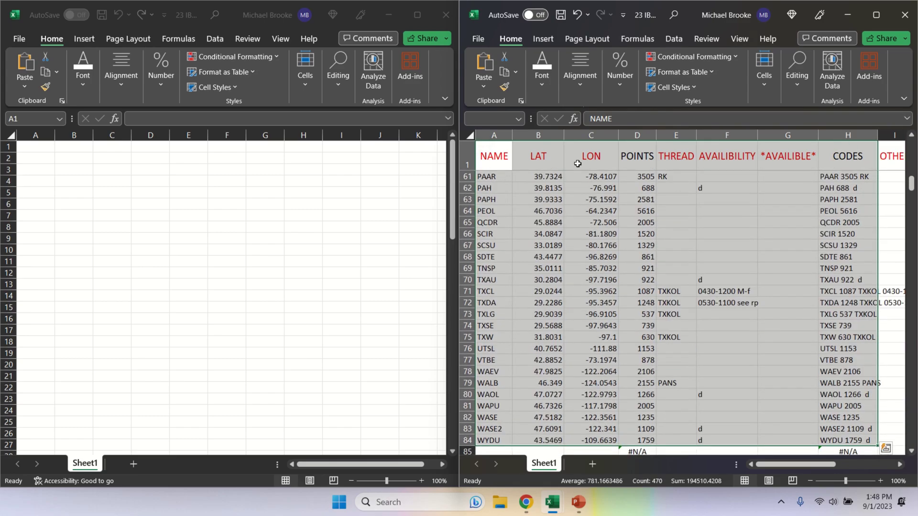
key("ctrl+c")
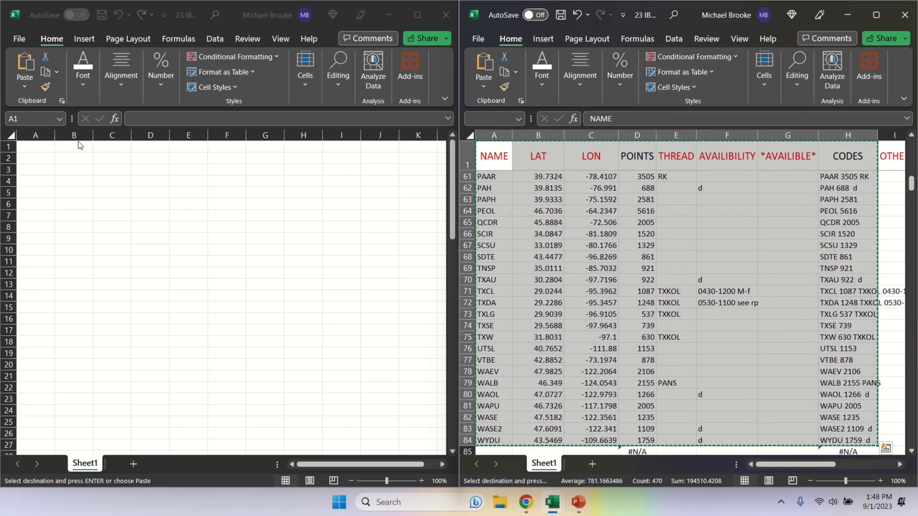
- Paste the copied rally data into the blank workbook starting at A1, as values only
left_click(48, 145)
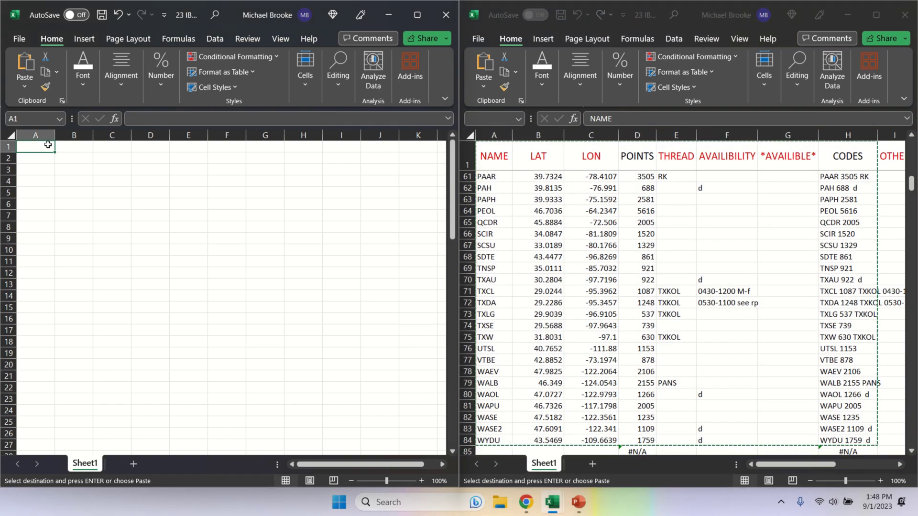
key("ctrl+v")
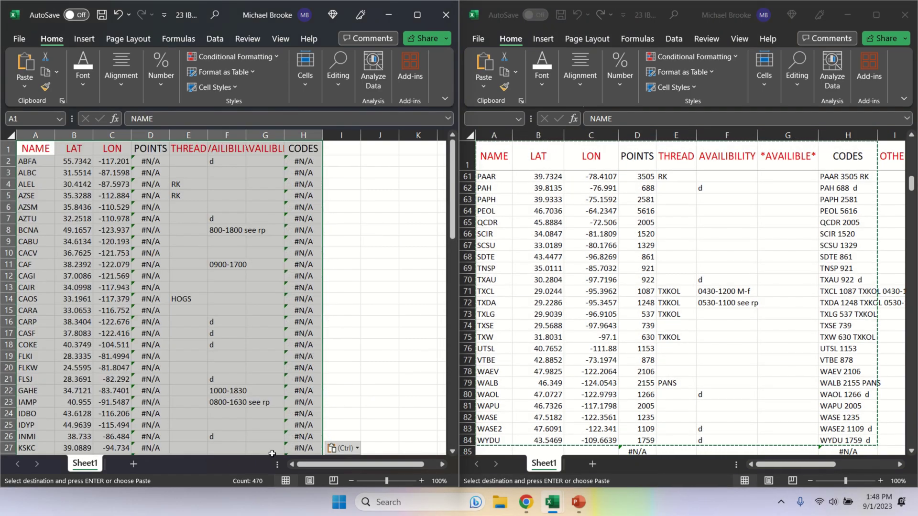
left_click(345, 448)
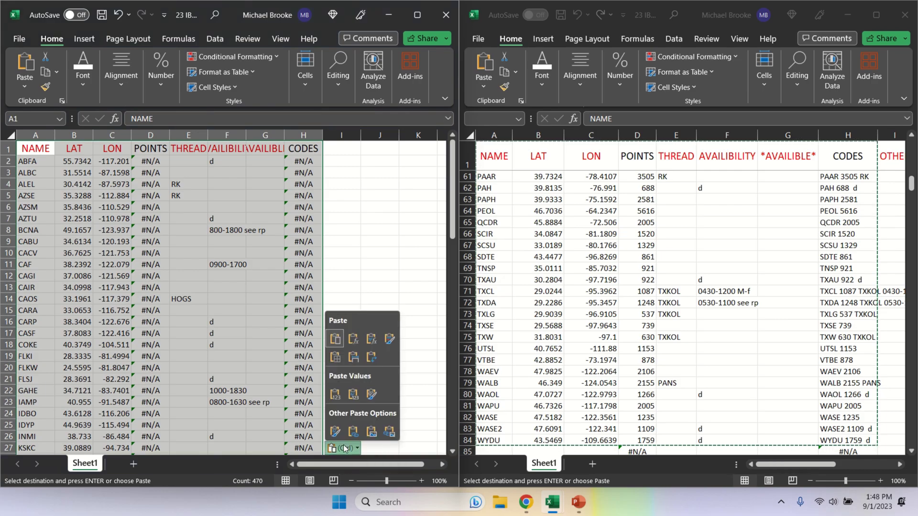
left_click(337, 399)
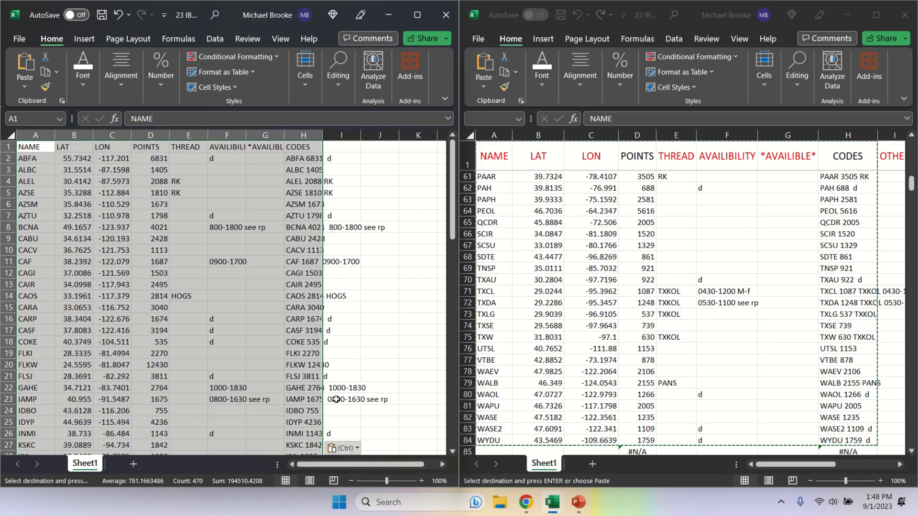
mouse_move(401, 5)
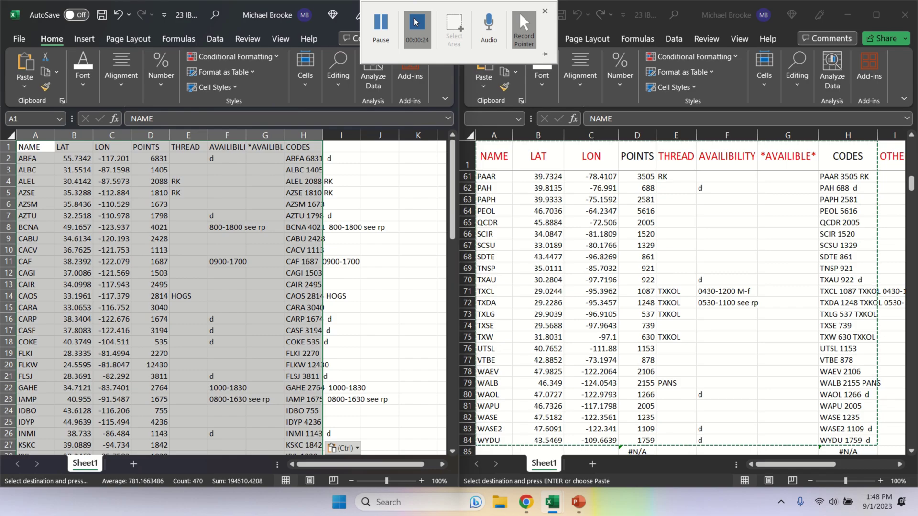
left_click(415, 22)
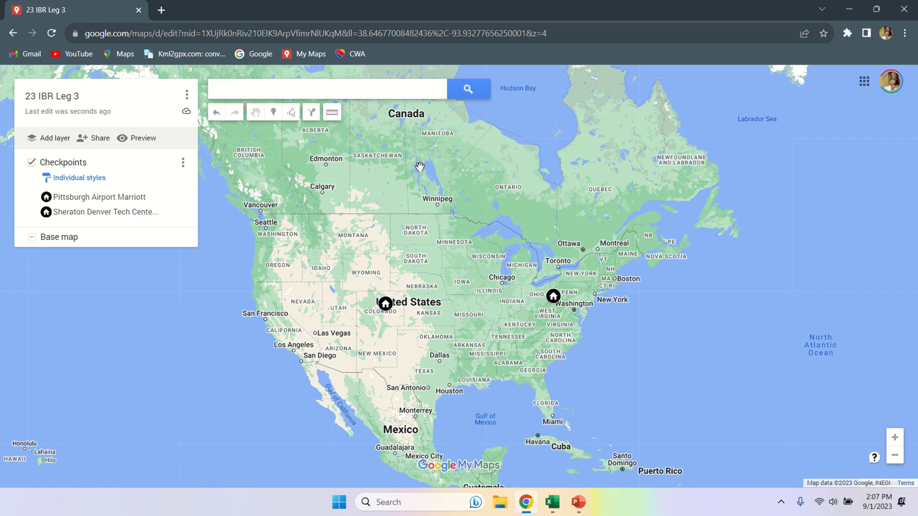
- Add a layer to the 23 IBR Leg 3 map and upload the 23 IBR Leg 3 Google file from the desktop into it
left_click(64, 138)
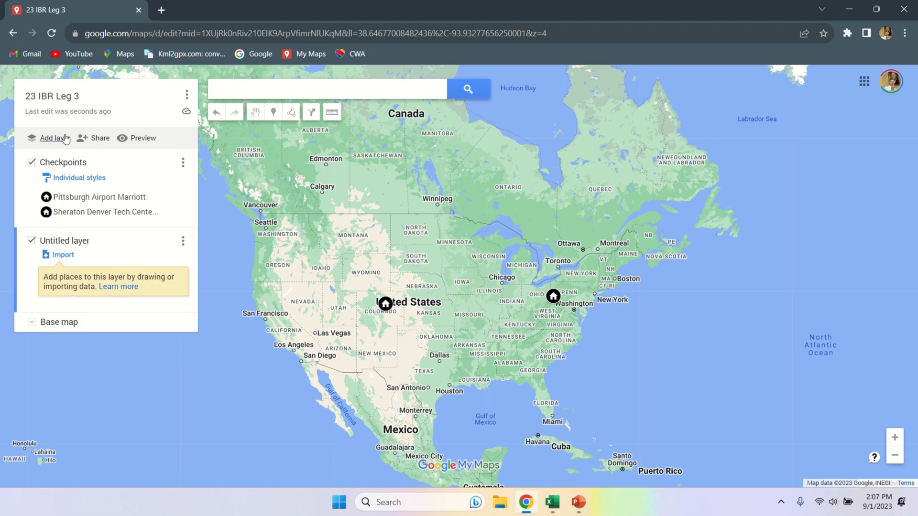
left_click(62, 255)
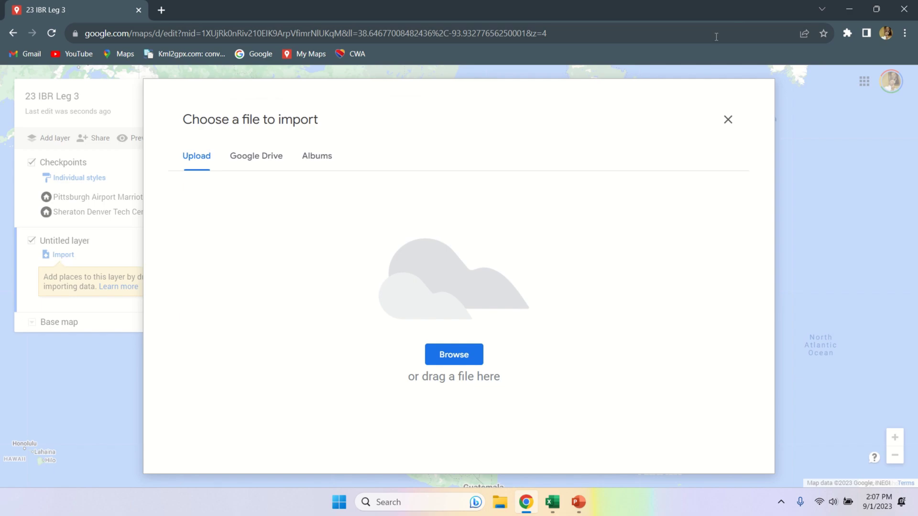
left_click(876, 8)
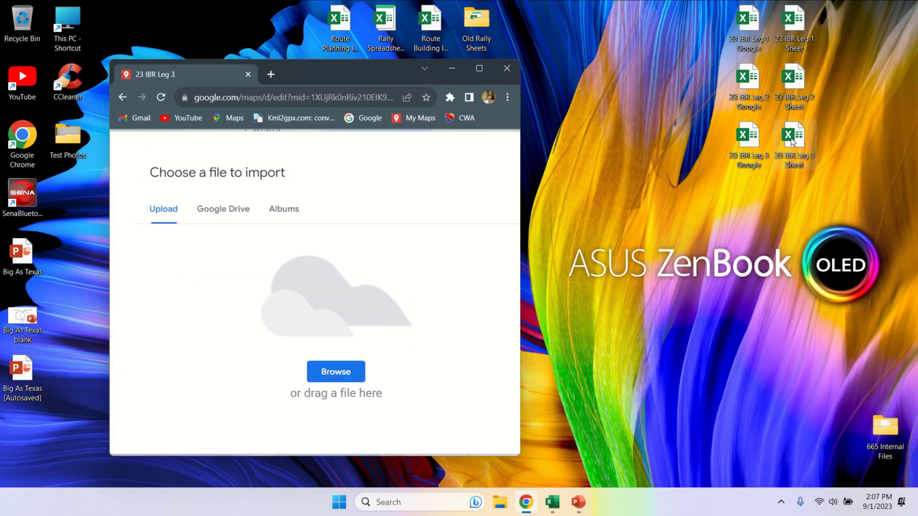
left_click_drag(746, 142, 368, 282)
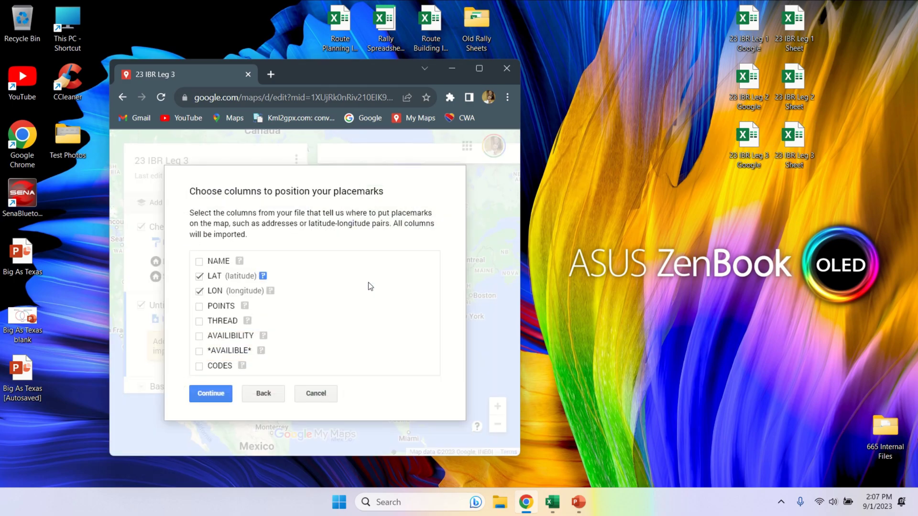
- Finish the import with placemarks positioned by the LAT and LON columns and markers titled by the CODES column
left_click(479, 67)
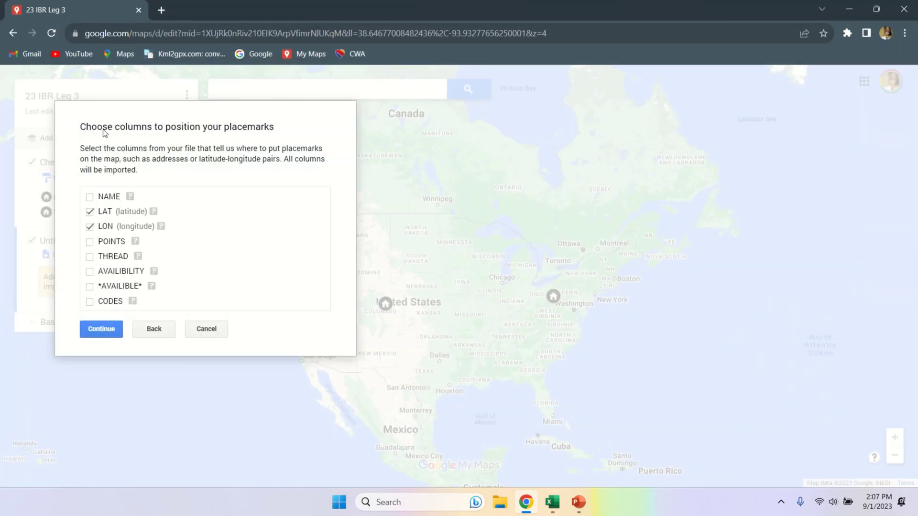
left_click(108, 338)
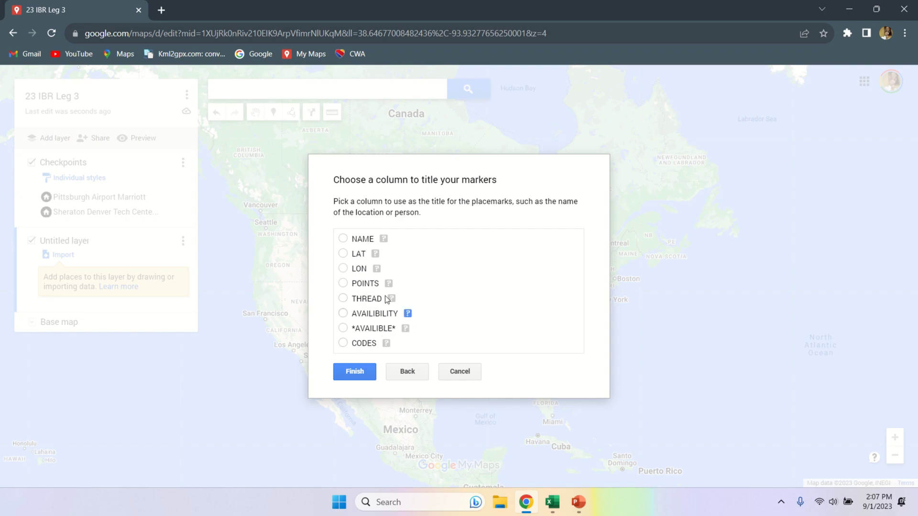
left_click(343, 344)
left_click(355, 372)
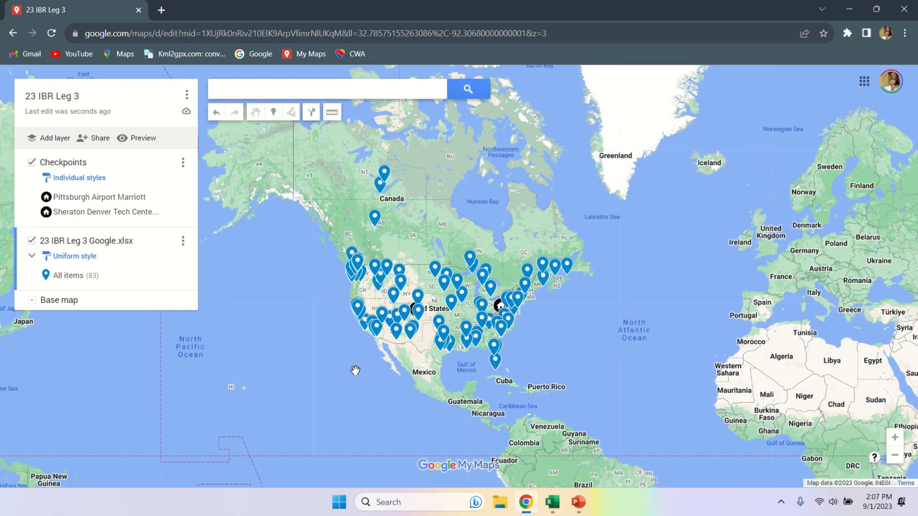
mouse_move(392, 4)
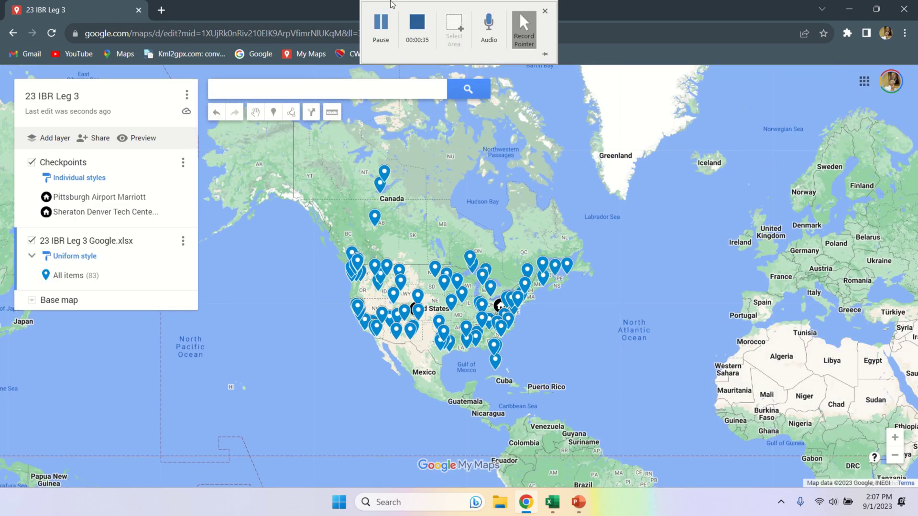
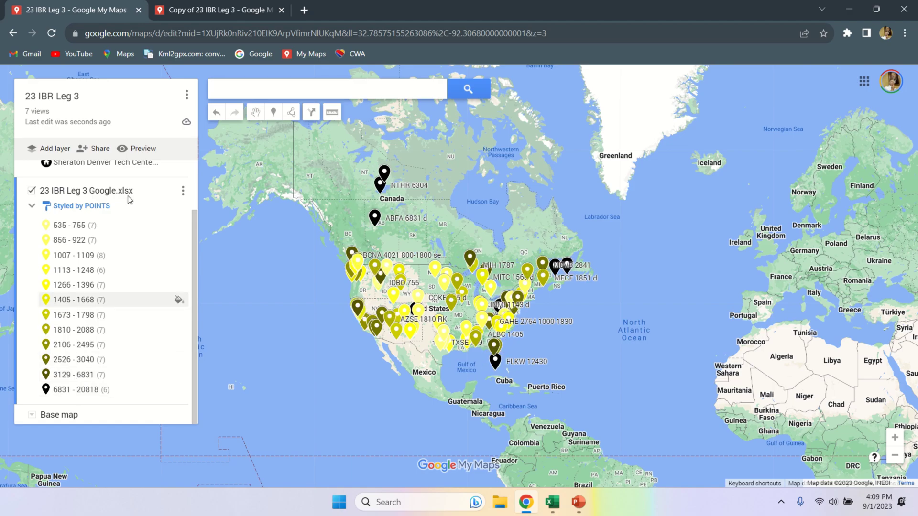
- Duplicate the Copy of 23 IBR Leg 3 map, keeping the suggested name Copy of Copy of 23 IBR Leg 3
left_click(211, 12)
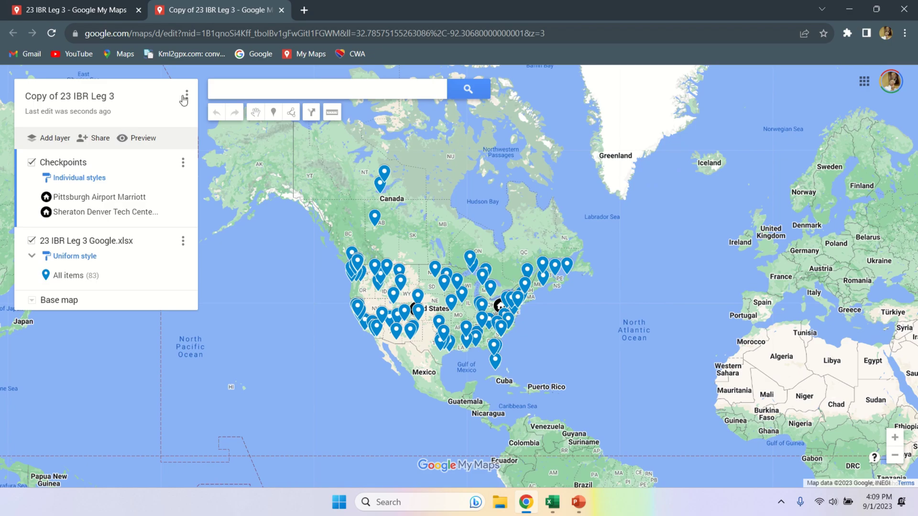
left_click(187, 95)
left_click(102, 137)
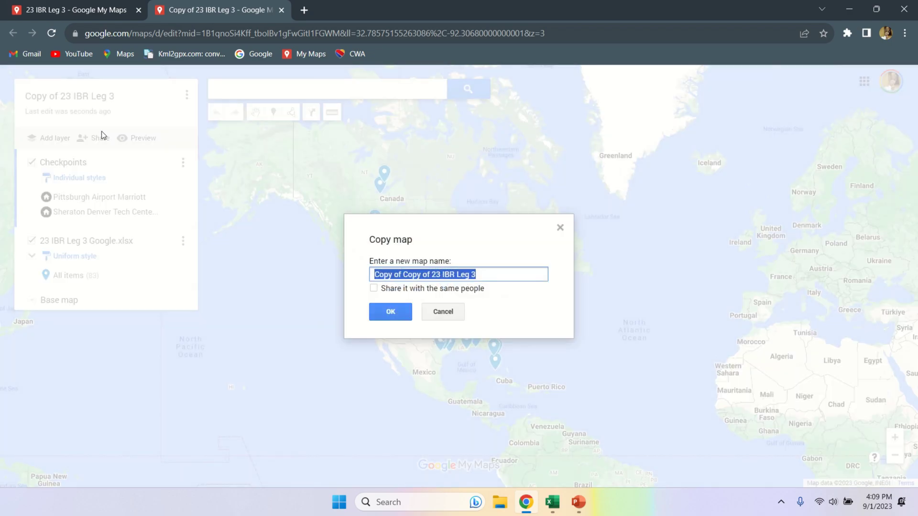
left_click(390, 316)
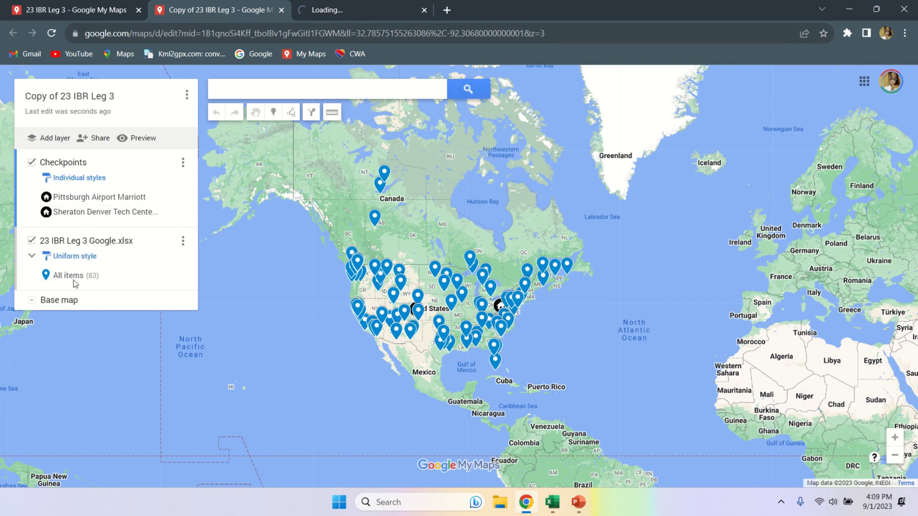
- Style the 23 IBR Leg 3 Google.xlsx layer by the THREAD column and label its markers with CODES
left_click(75, 256)
left_click(95, 259)
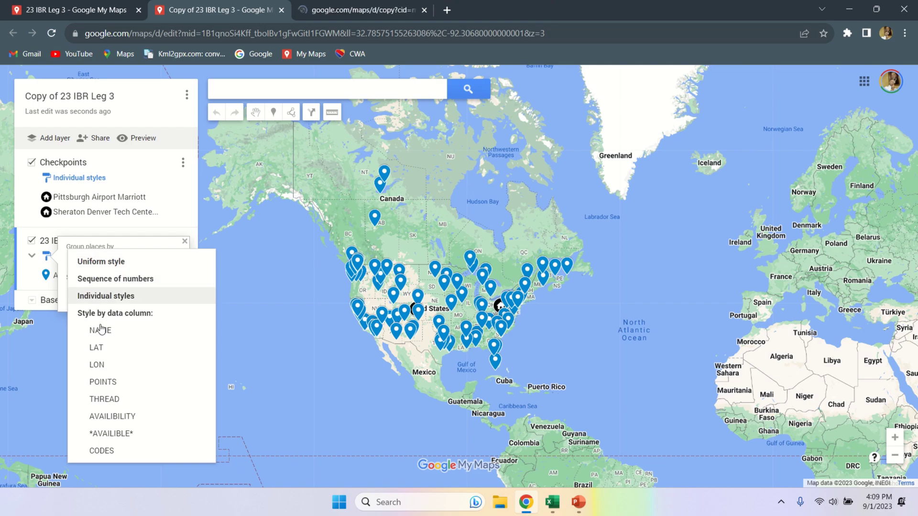
left_click(113, 403)
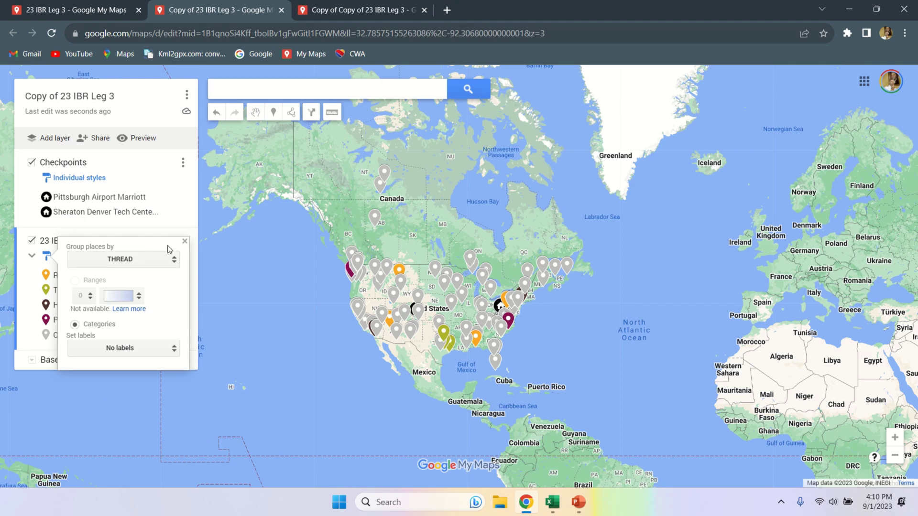
left_click(110, 353)
scroll(116, 415, "down", 1)
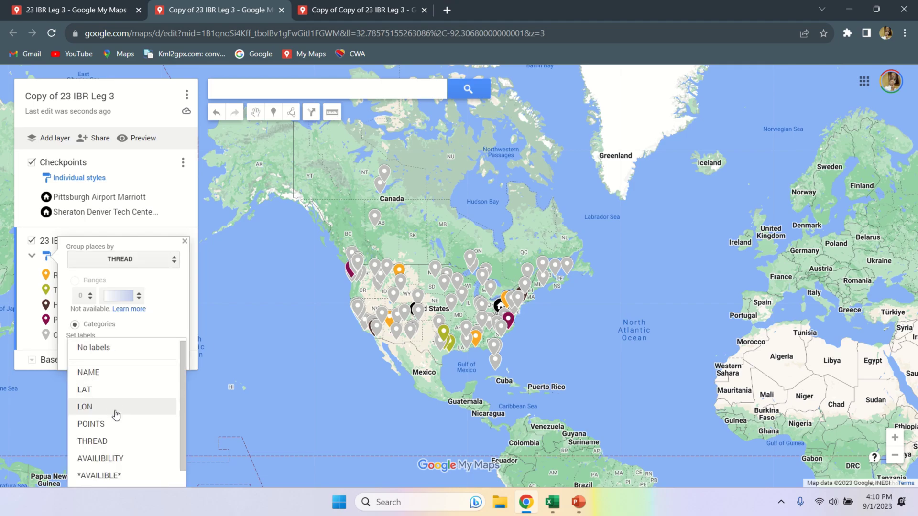
left_click(91, 476)
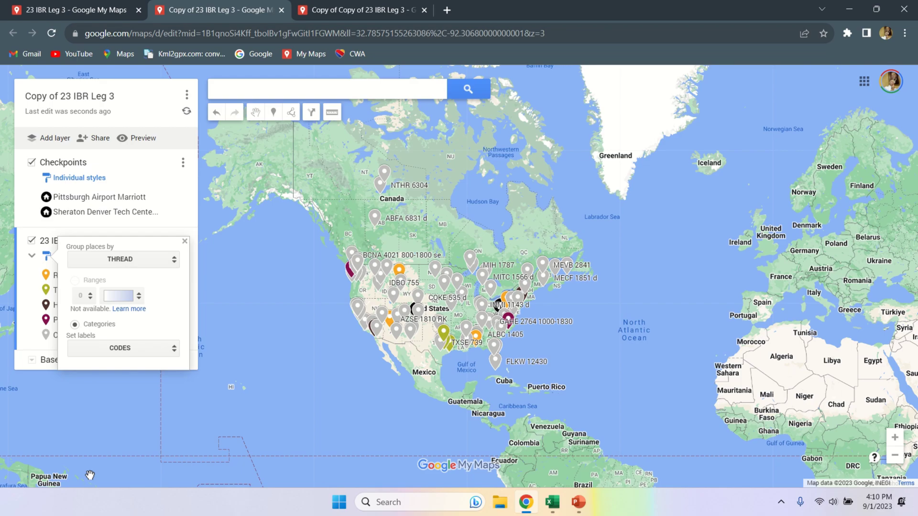
left_click(184, 244)
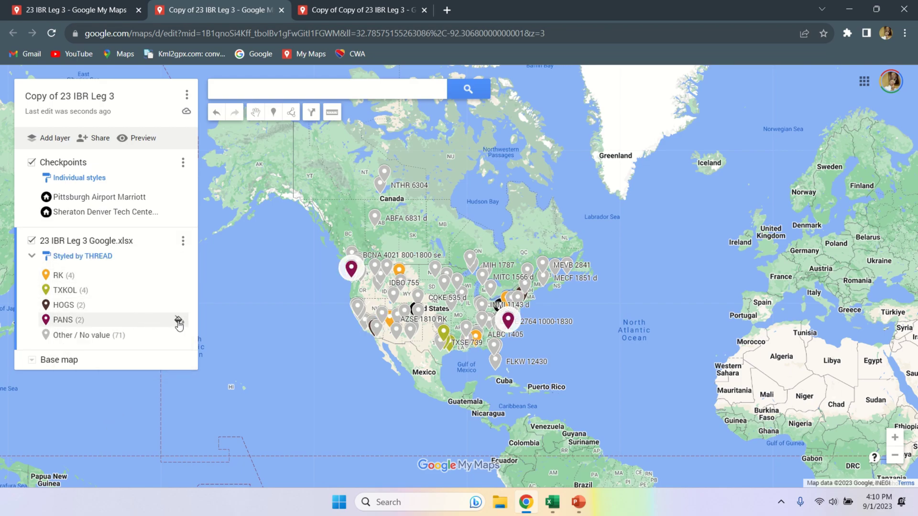
- Recolour the PANS category markers dark orange and the HOGS category markers dark blue
left_click(178, 321)
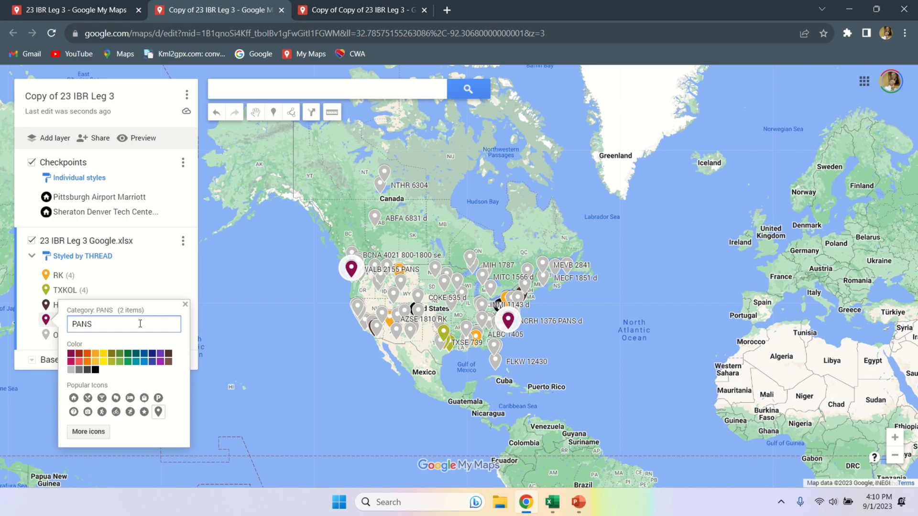
left_click(90, 354)
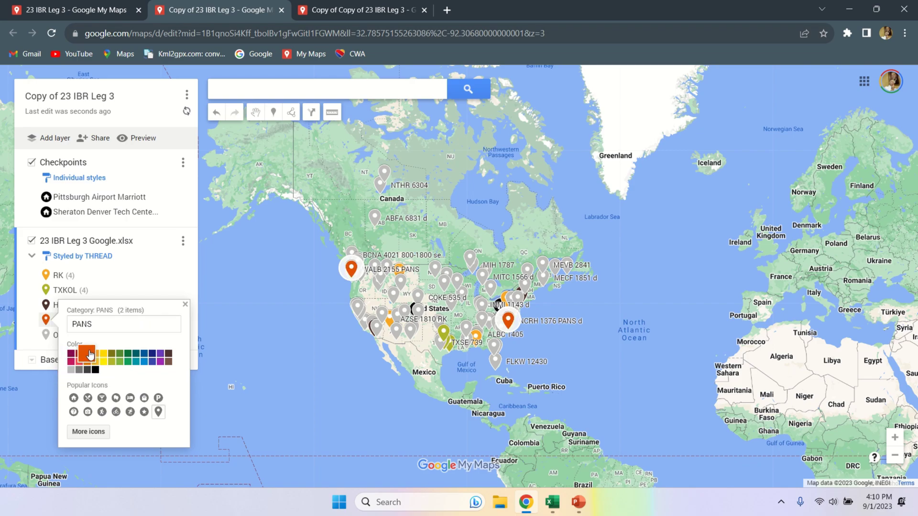
left_click(185, 304)
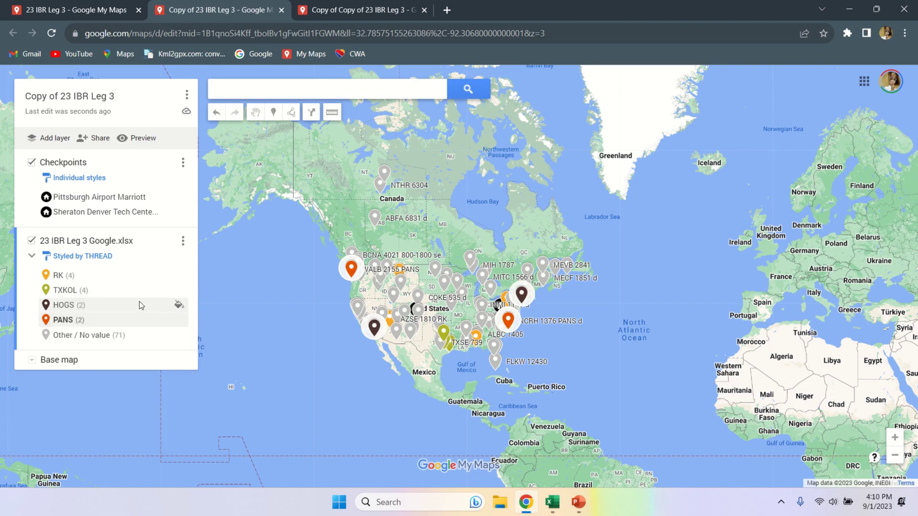
left_click(179, 305)
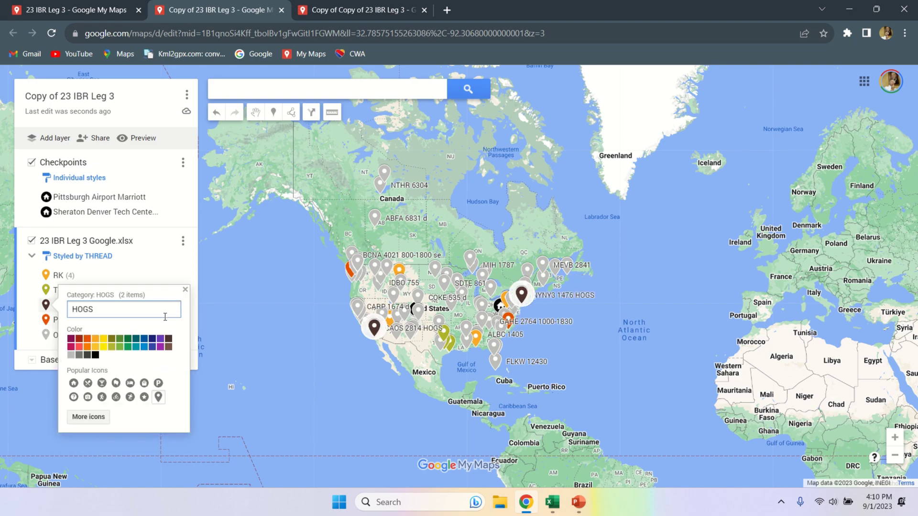
left_click(140, 342)
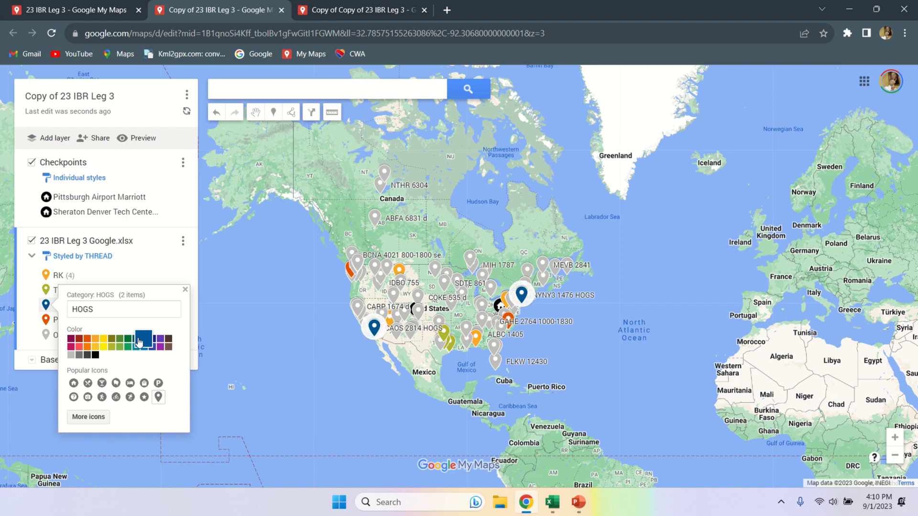
left_click(185, 291)
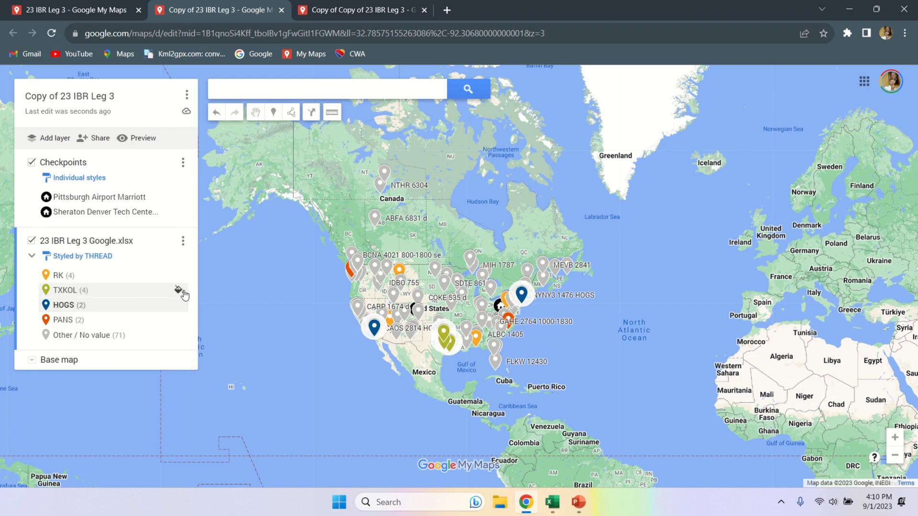
- Change the icon of the Other / No value category to the small dot shape
left_click(177, 335)
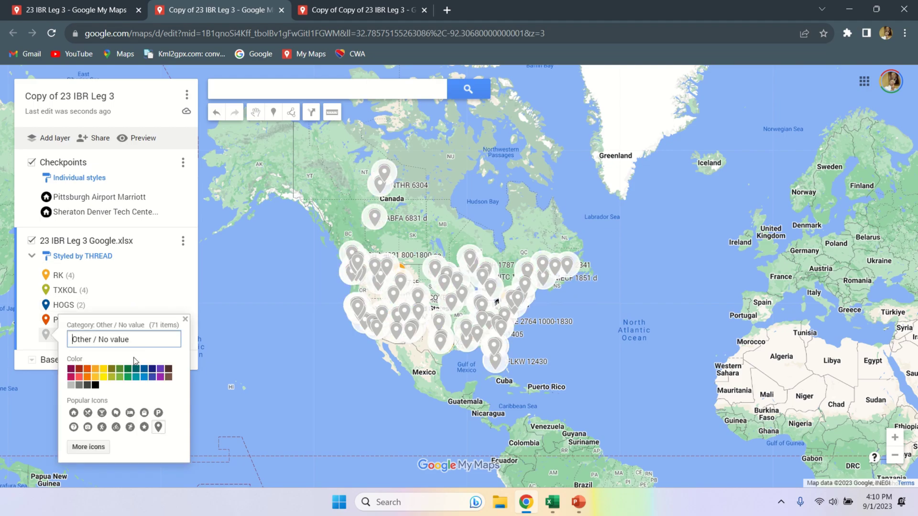
left_click(88, 446)
left_click(275, 190)
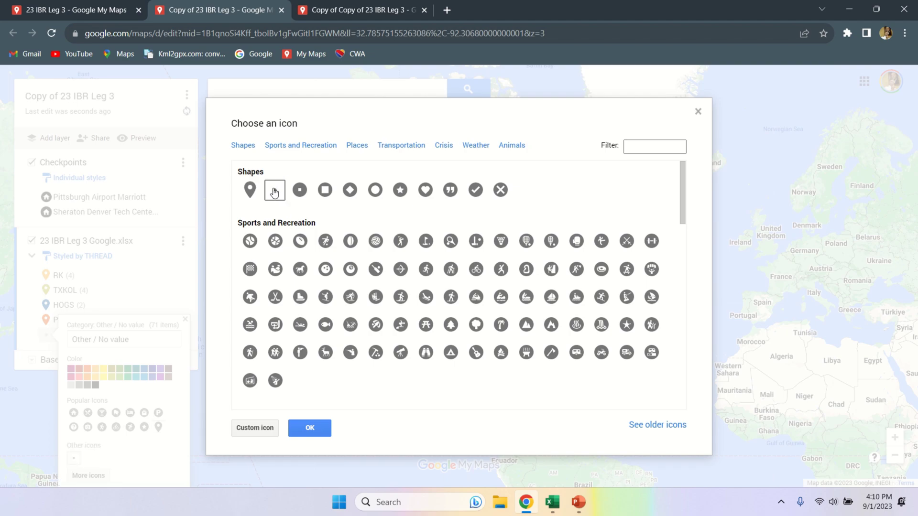
left_click(308, 430)
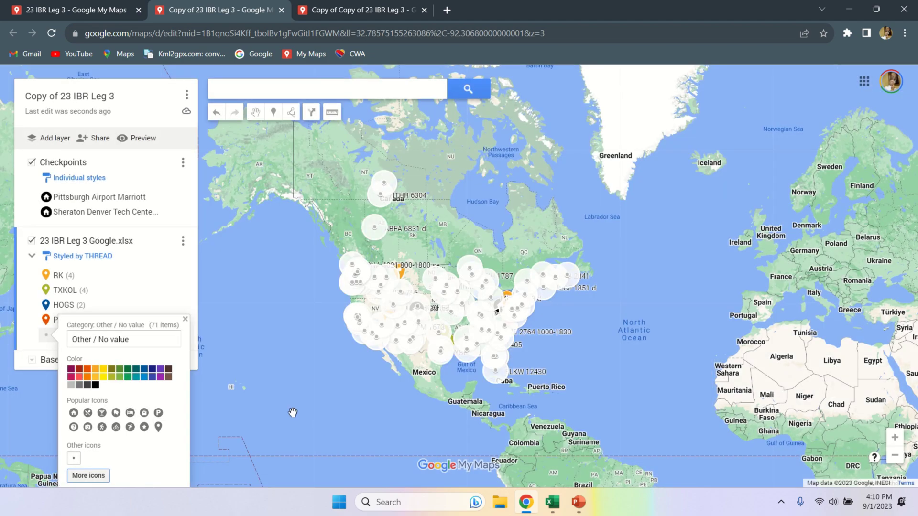
left_click(185, 319)
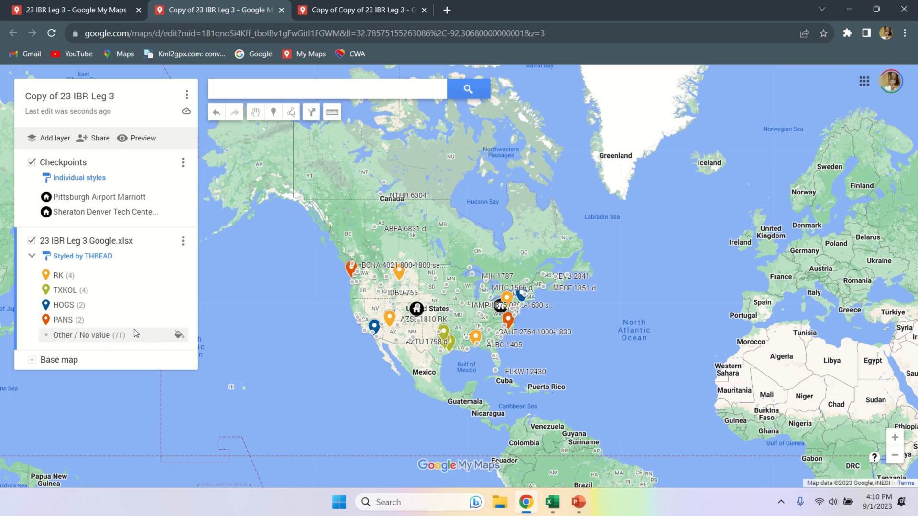
scroll(310, 334, "up", 1)
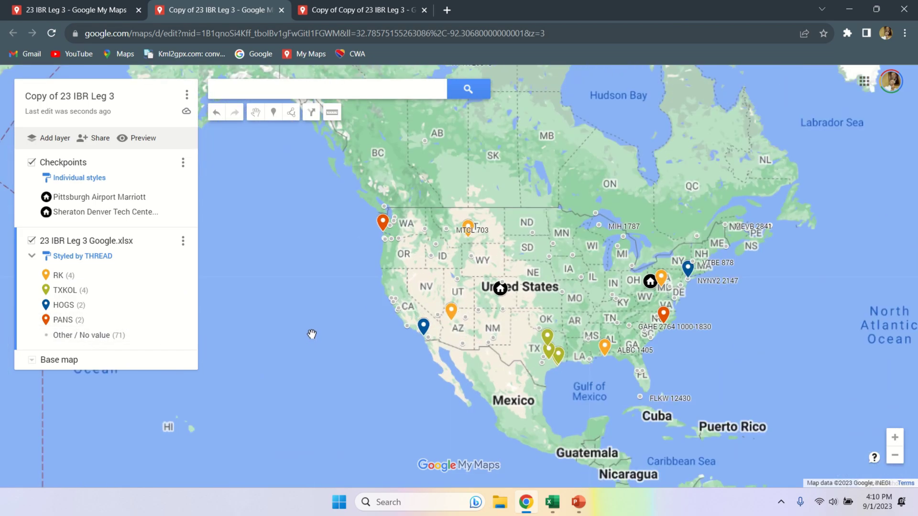
left_click_drag(310, 335, 263, 332)
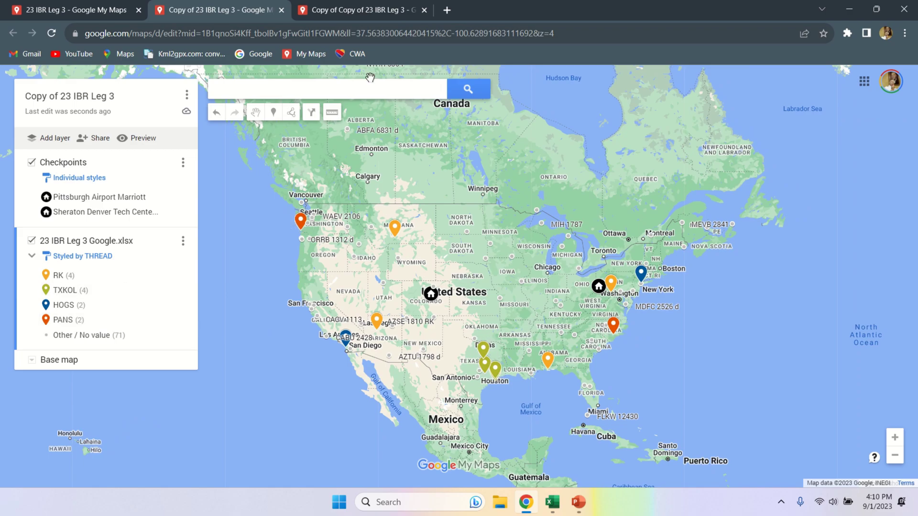
- In the Copy of Copy of 23 IBR Leg 3 map, style the rally layer by AVAILIBILITY and label its markers with CODES
left_click(363, 10)
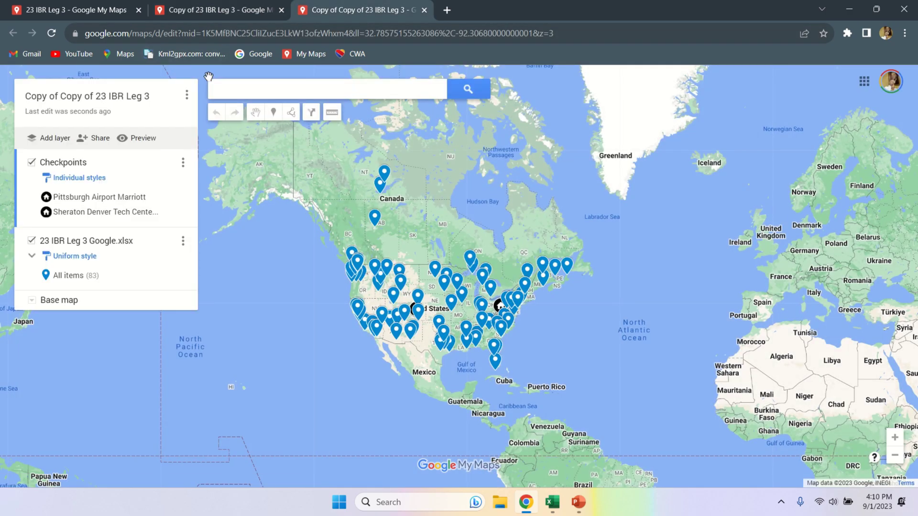
left_click(87, 257)
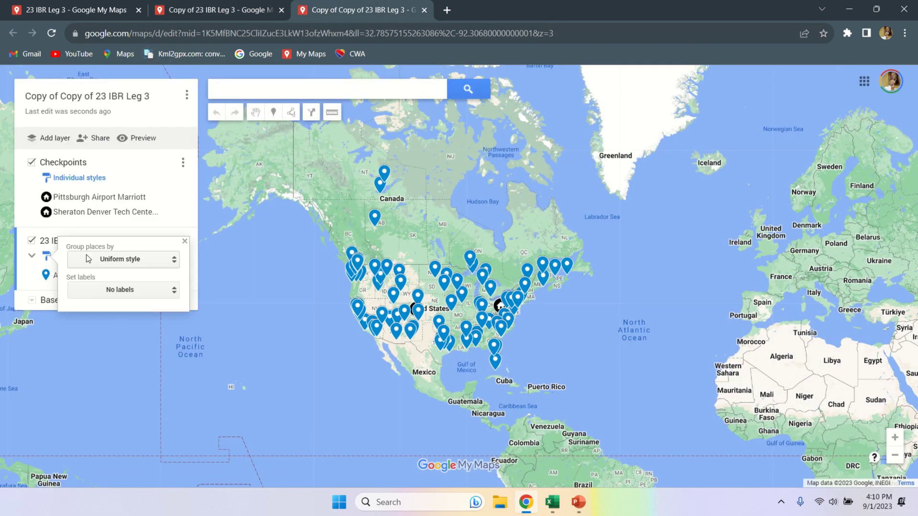
left_click(103, 260)
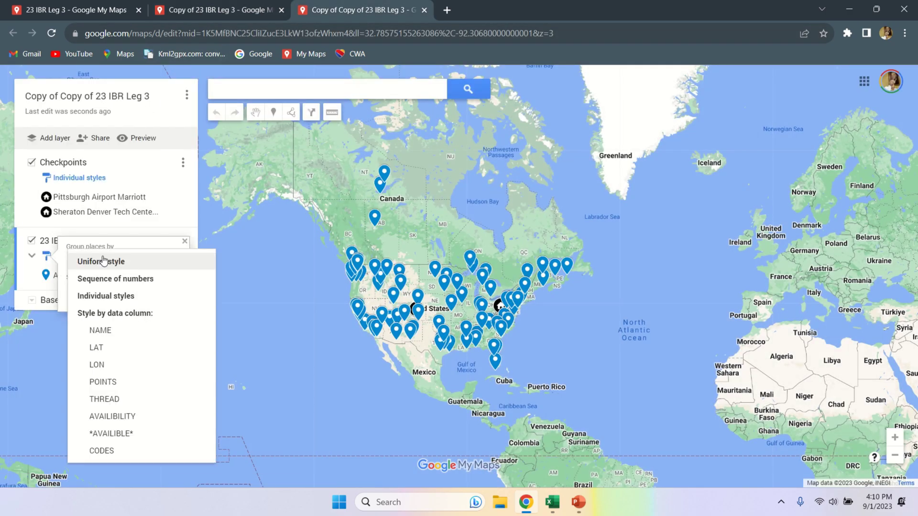
left_click(110, 421)
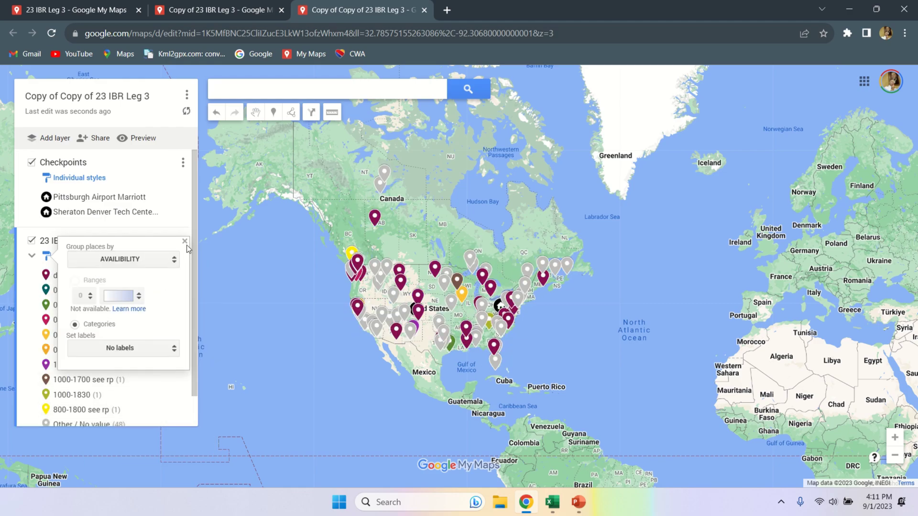
left_click(136, 349)
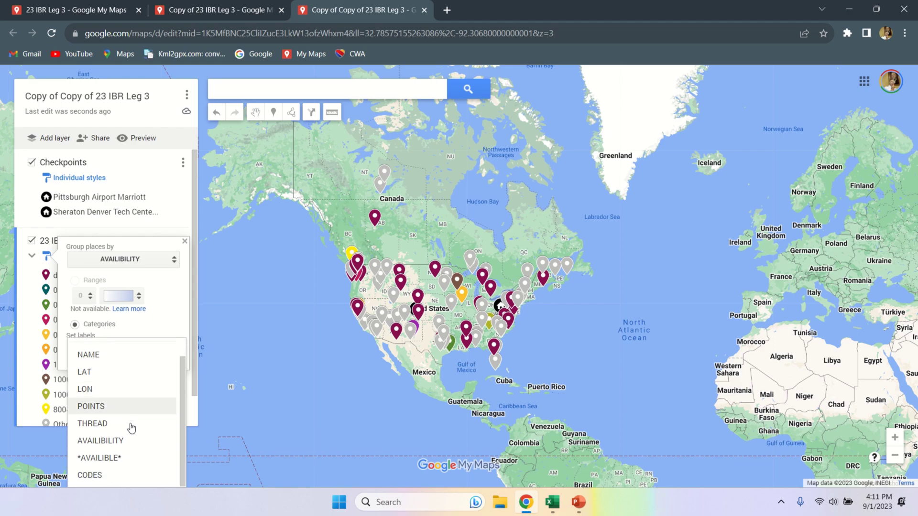
left_click(106, 476)
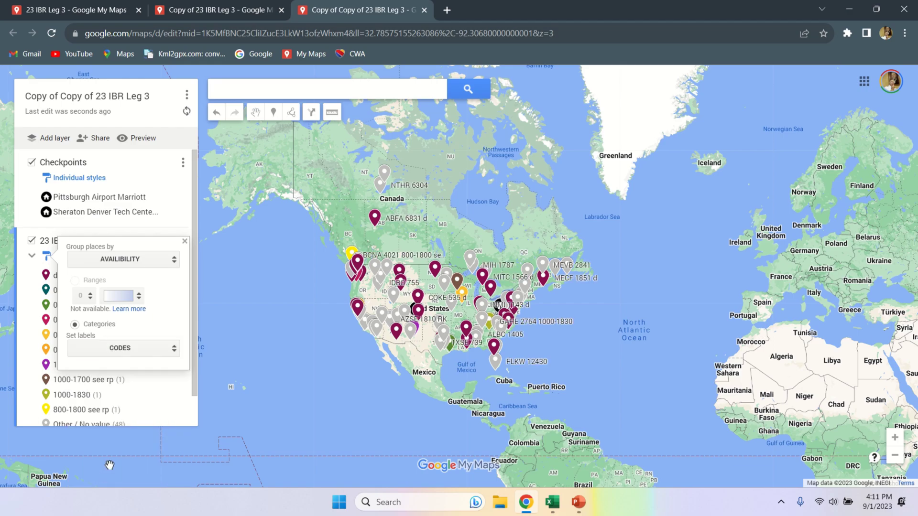
left_click(185, 242)
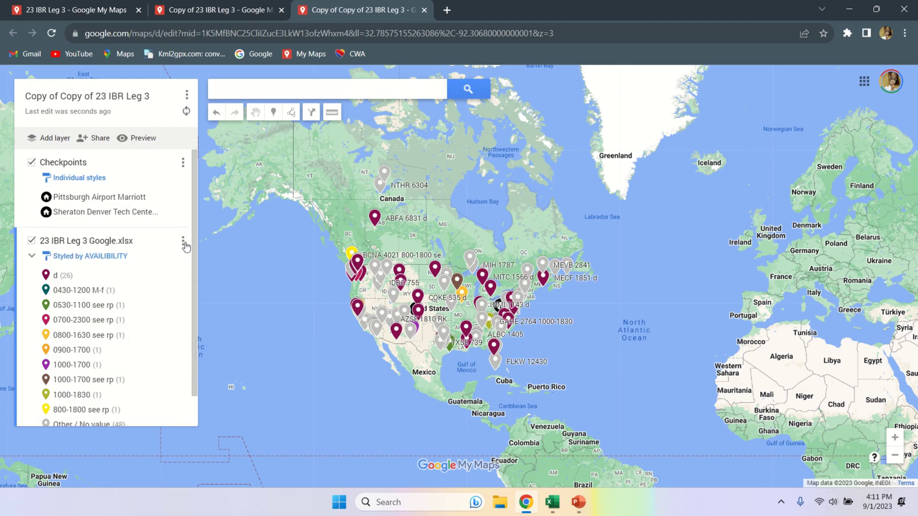
left_click(74, 275)
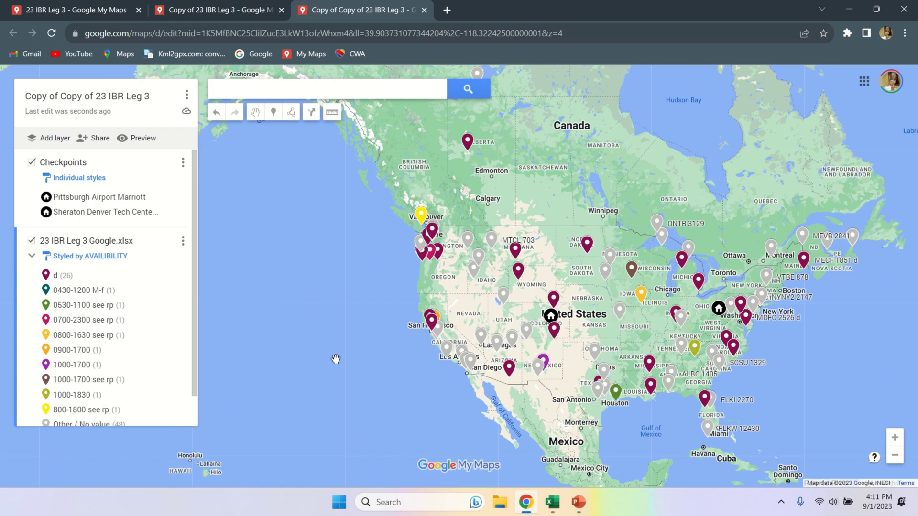
- Compare the three 23 IBR Leg 3 maps styled by THREAD, AVAILIBILITY and POINTS by switching between them
left_click(217, 10)
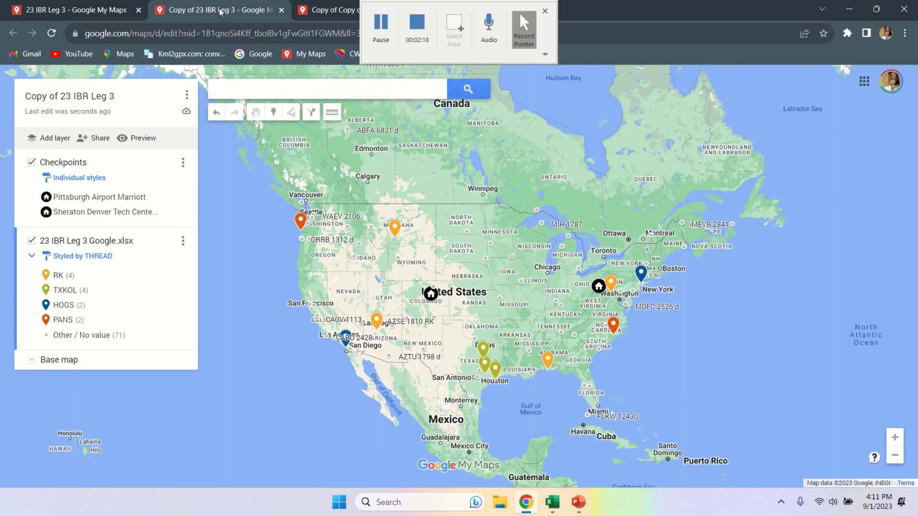
left_click(85, 8)
left_click(353, 10)
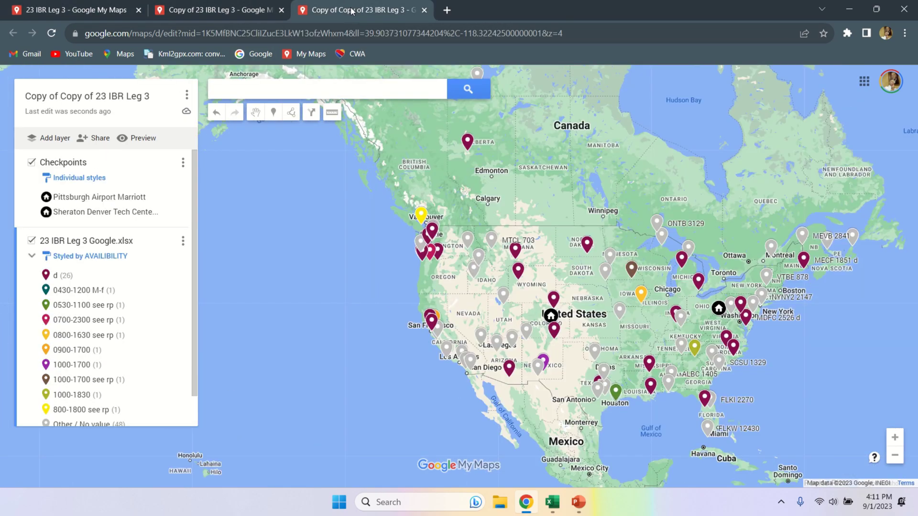
left_click(232, 12)
left_click(70, 9)
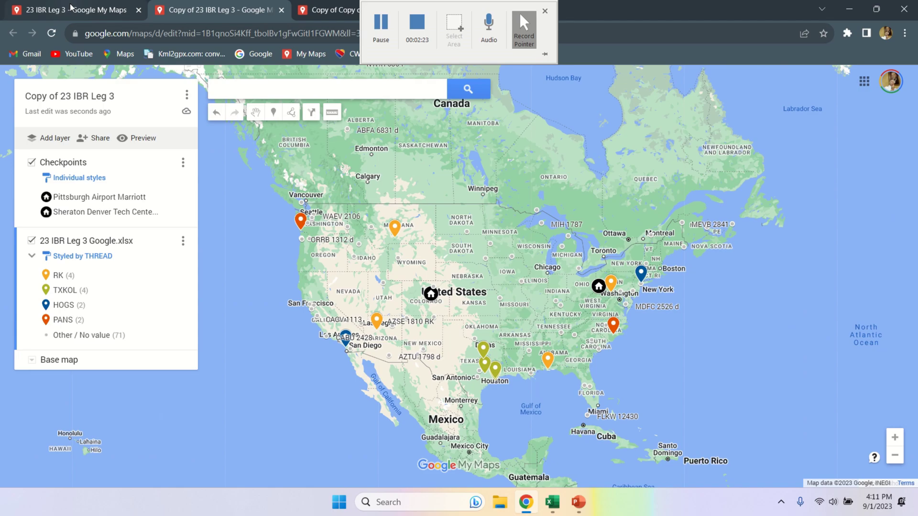
left_click(414, 7)
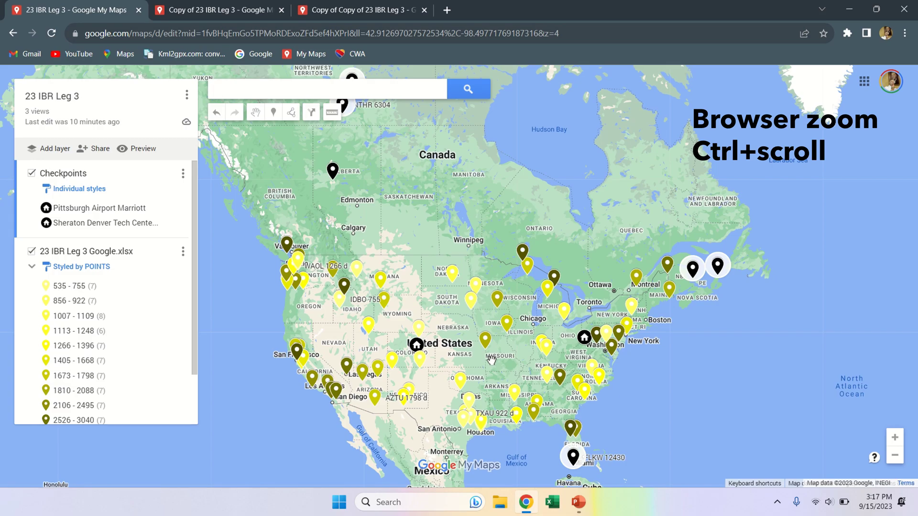
- Reduce the browser zoom to 67% and recentre the 23 IBR Leg 3 map on the United States
scroll(478, 347, "up", 3)
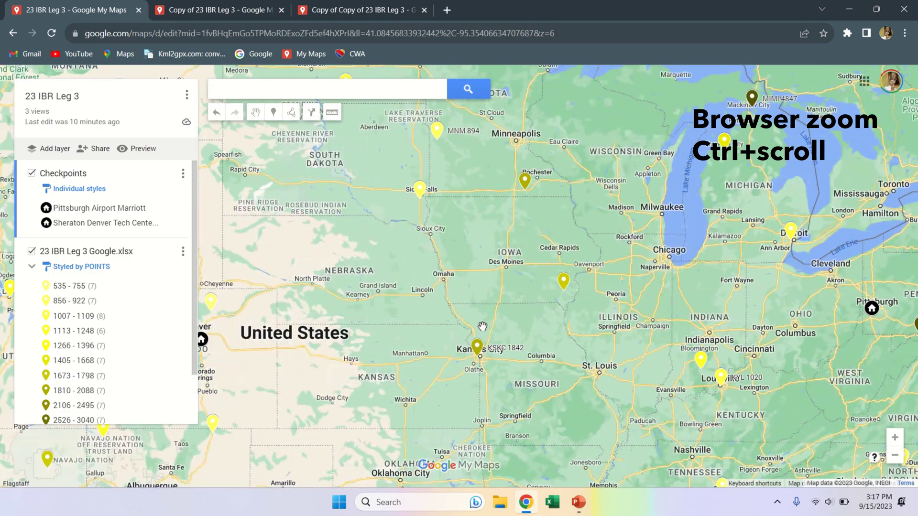
left_click_drag(658, 324, 328, 261)
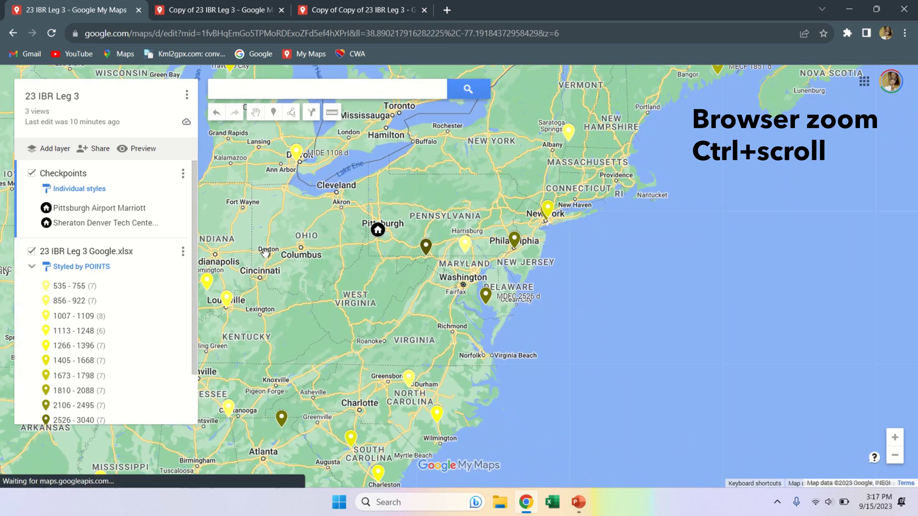
scroll(346, 269, "down", 4)
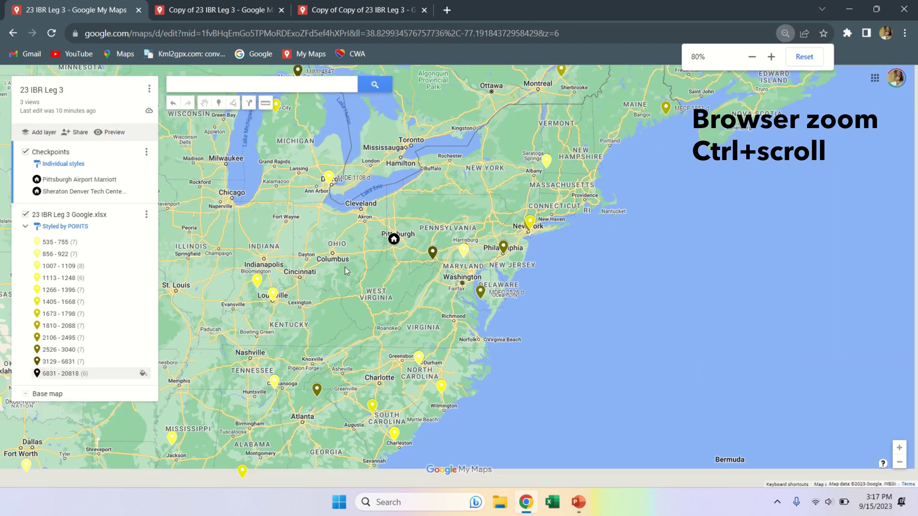
scroll(345, 267, "down", 2)
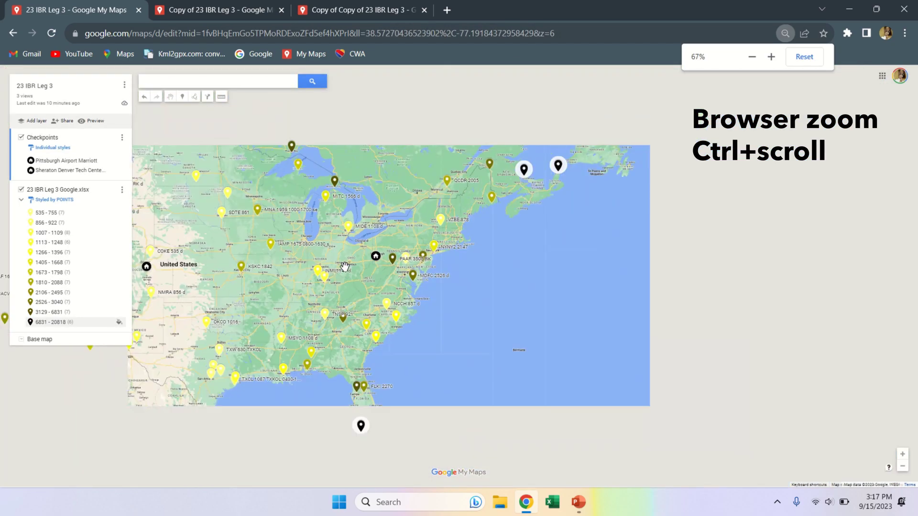
left_click_drag(330, 270, 486, 291)
scroll(448, 295, "up", 1)
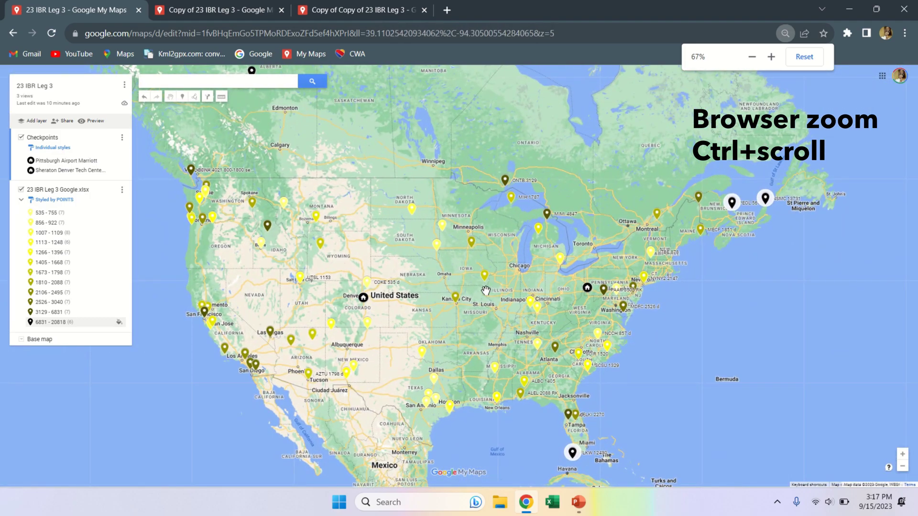
- Enlarge the browser page to 150%, examine the pin labels across California and the Southwest, and return the page zoom to 100%
left_click_drag(376, 279, 449, 280)
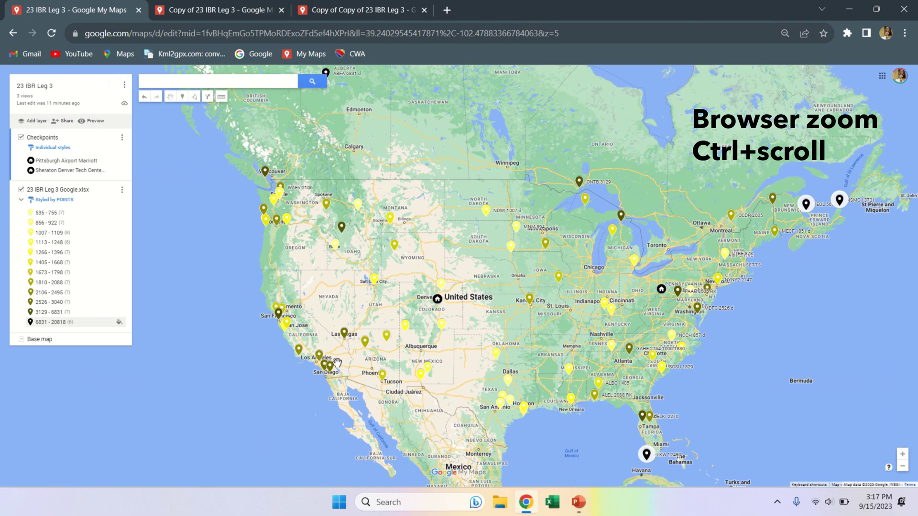
scroll(338, 362, "up", 2, "ctrl")
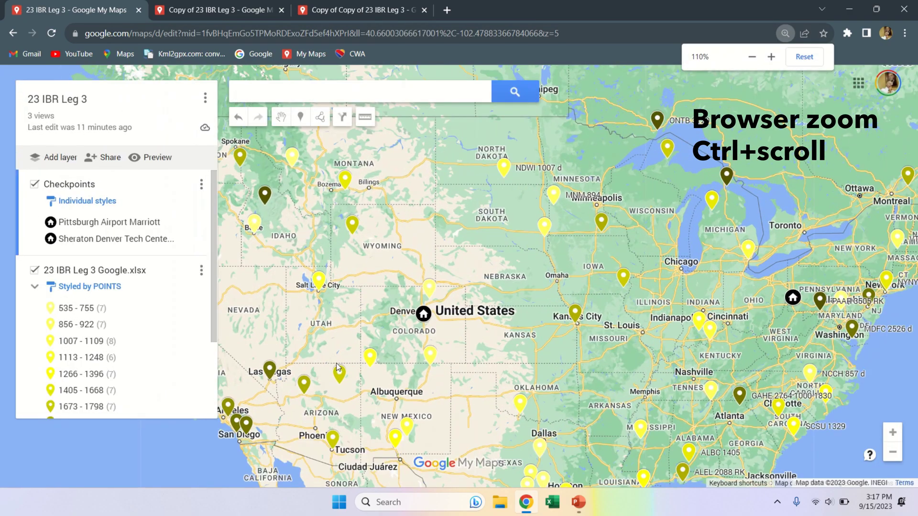
scroll(337, 365, "up", 3, "ctrl")
left_click_drag(389, 373, 694, 252)
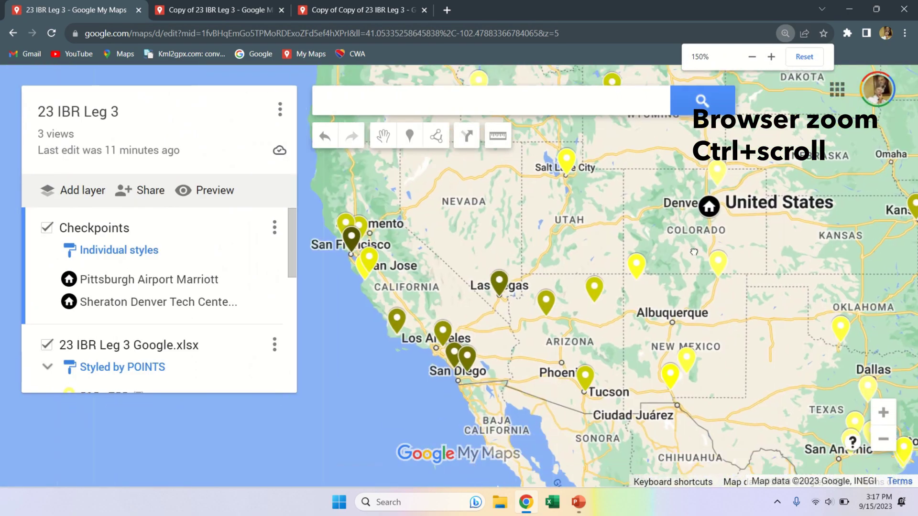
scroll(478, 364, "up", 1)
left_click_drag(593, 305, 621, 297)
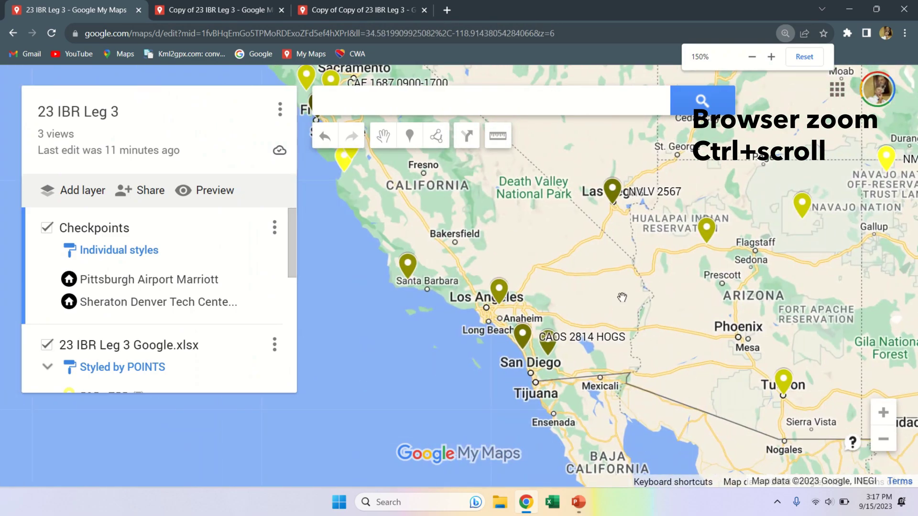
scroll(621, 297, "down", 1)
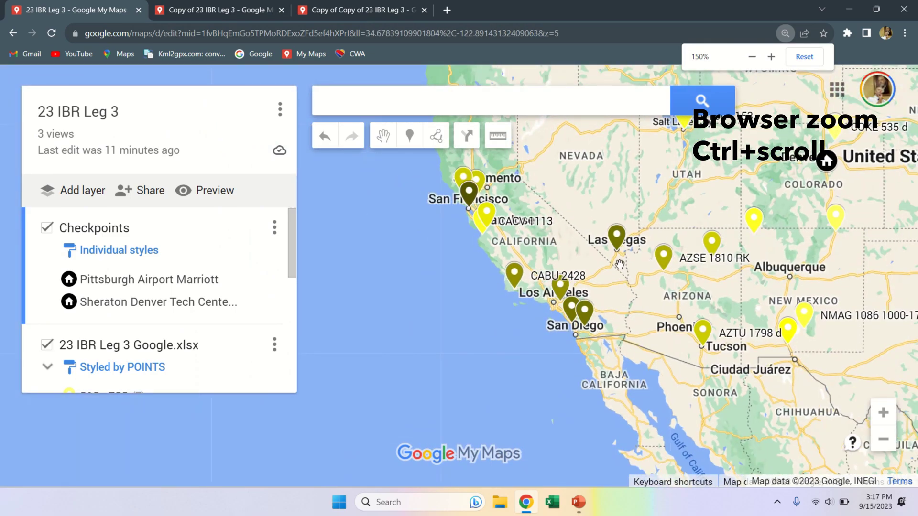
scroll(620, 267, "down", 3, "ctrl")
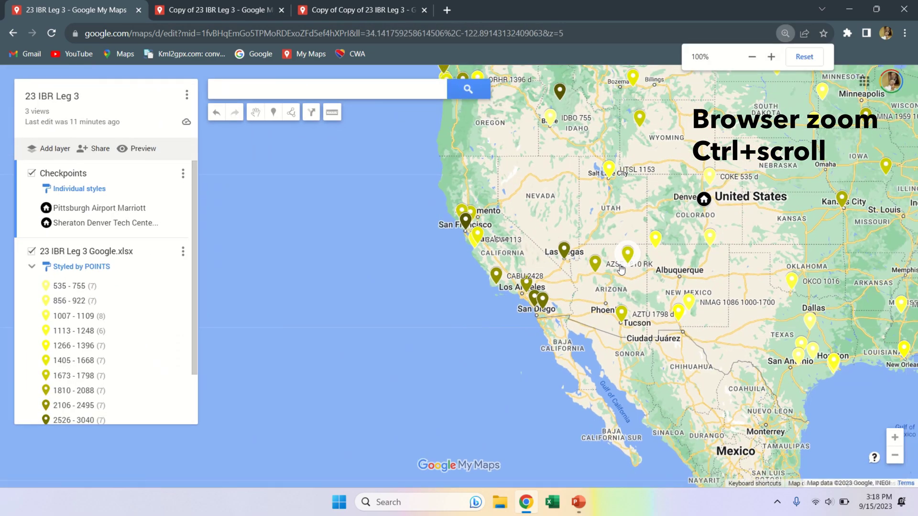
mouse_move(391, 2)
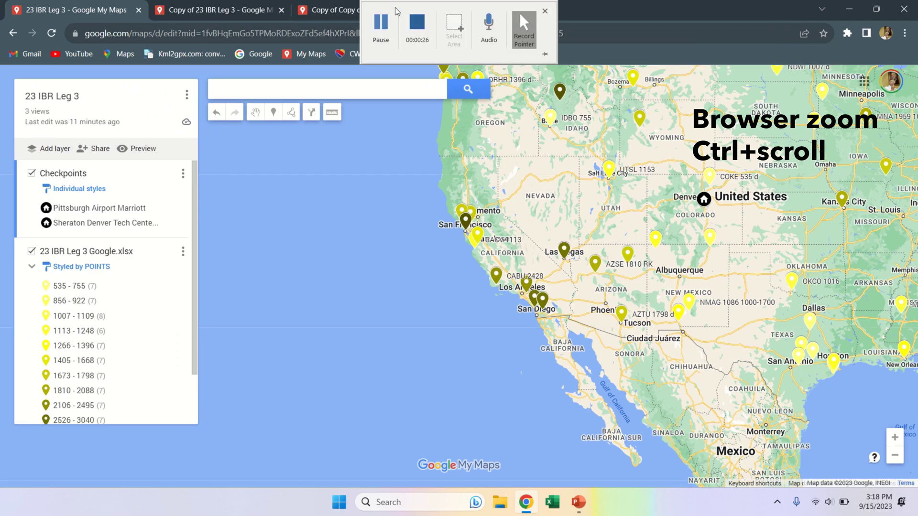
left_click(420, 23)
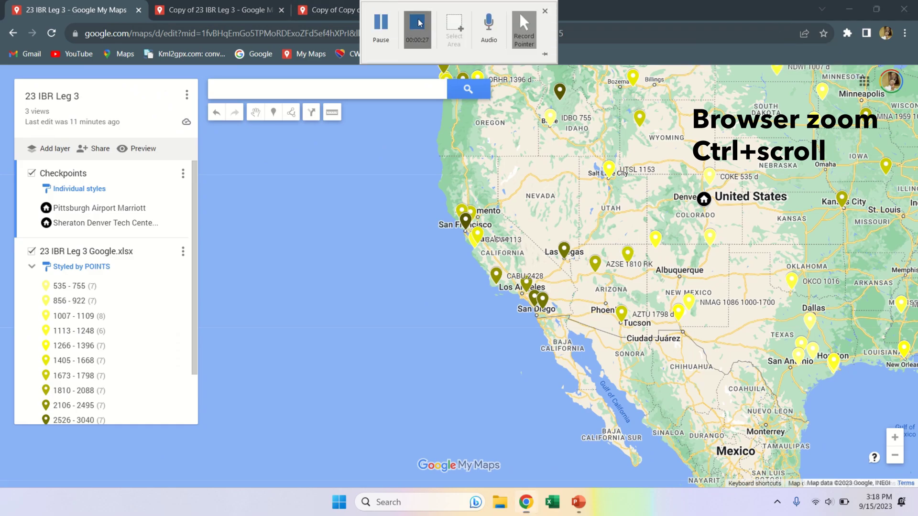
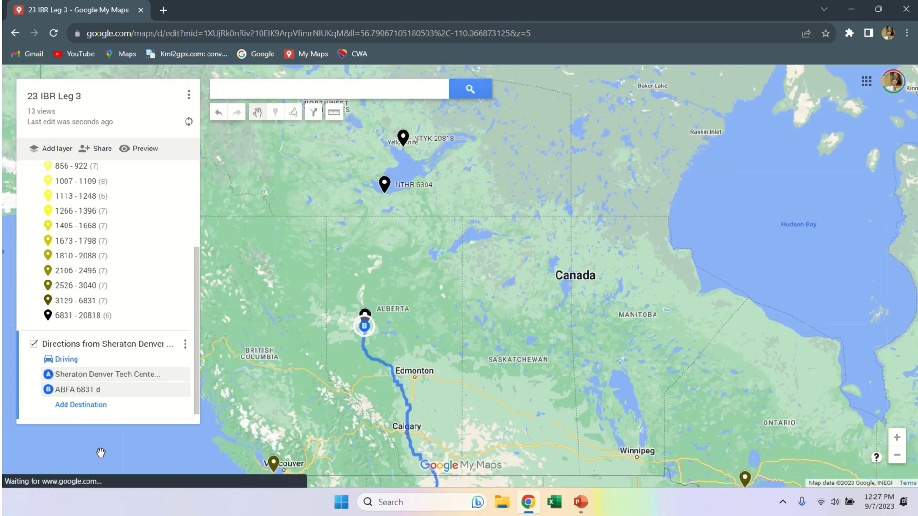
- Add the NTHR 6304 and NTYK 20818 pins as the next destinations after ABFA 6831 d in the driving route
left_click(81, 404)
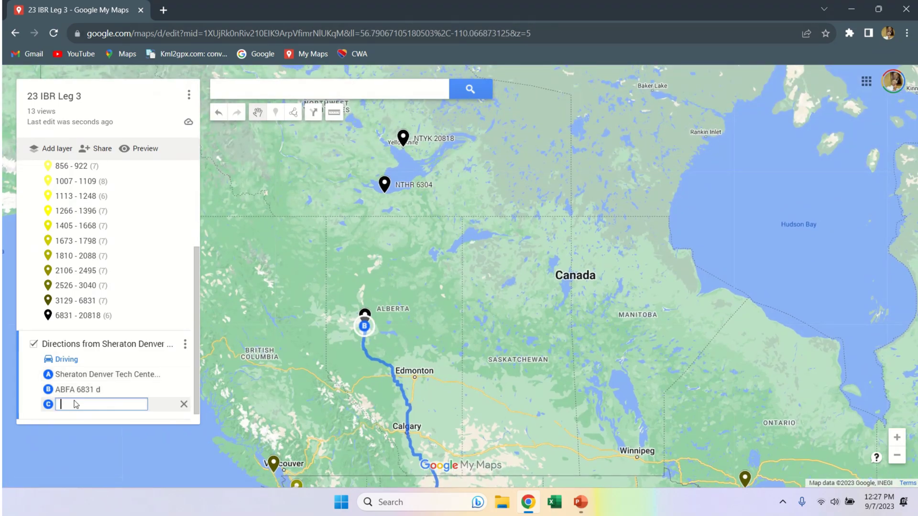
left_click(384, 183)
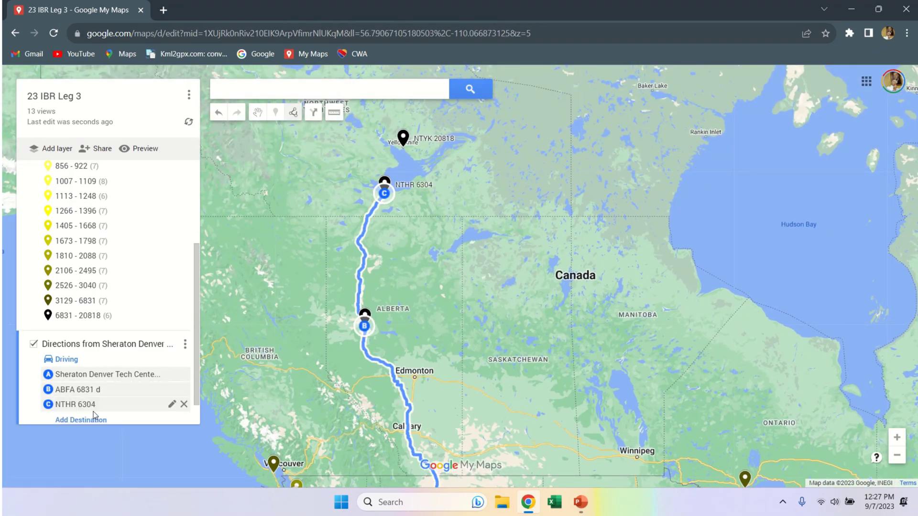
left_click(90, 419)
left_click(402, 141)
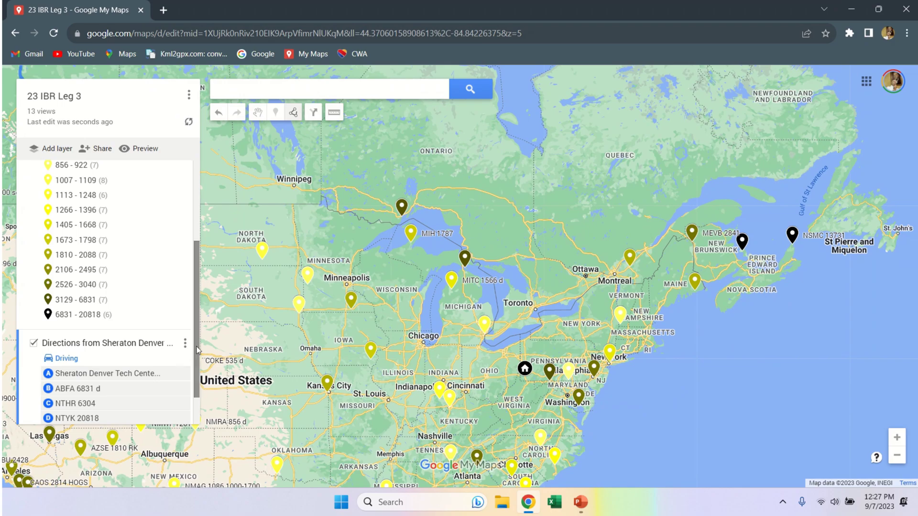
- Extend the driving route from NTYK 20818 with the ONTB 3129 and MIH 1787 pins as destinations
scroll(145, 380, "down", 2)
left_click(84, 391)
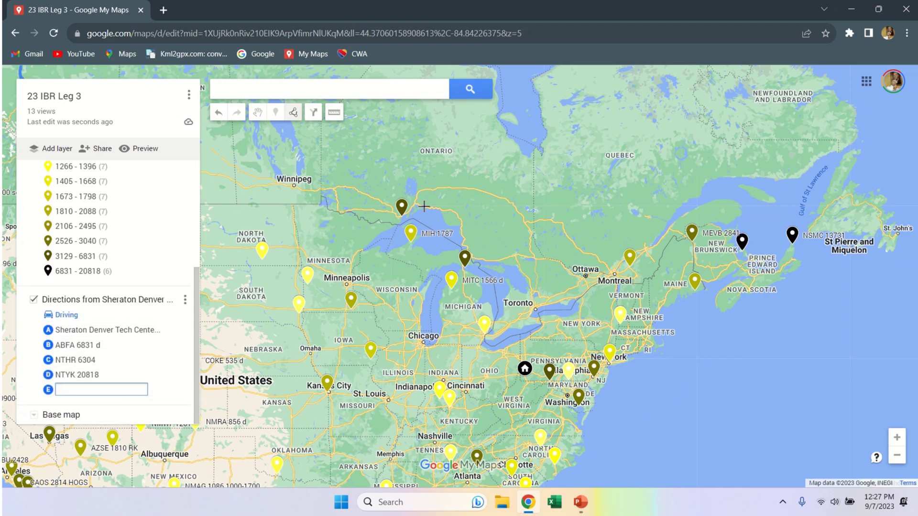
left_click(399, 213)
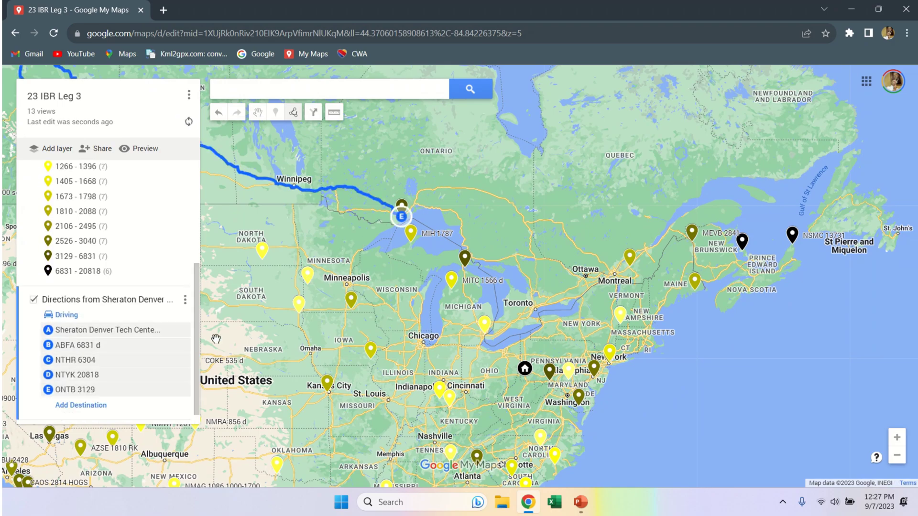
left_click(69, 406)
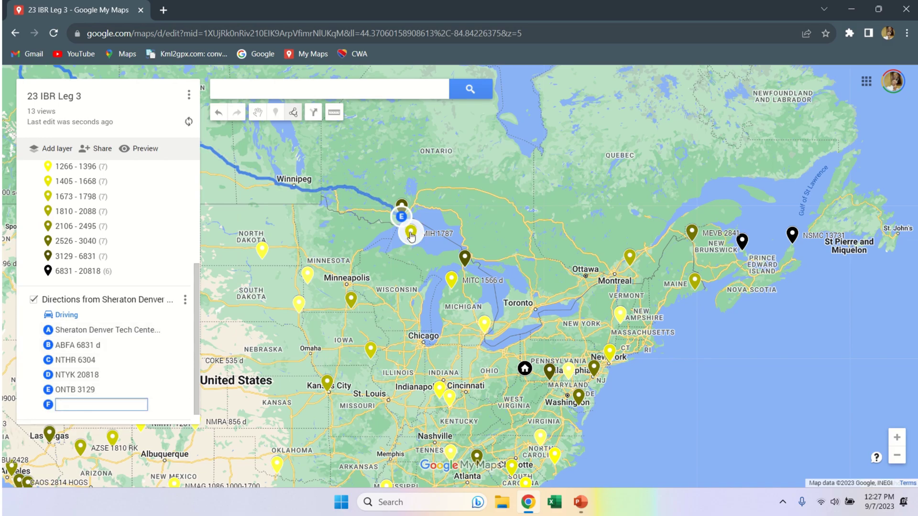
left_click(321, 308)
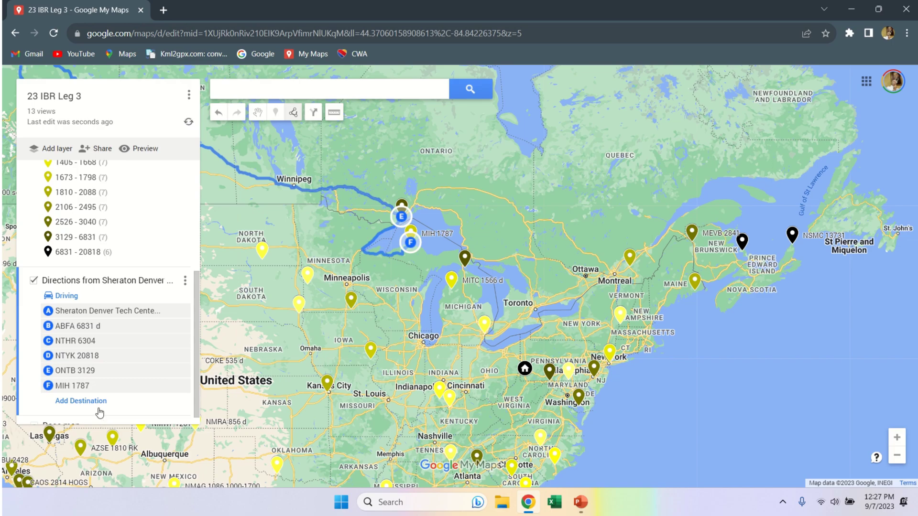
- Add the MITC 1566 d and PAAR 3505 RK pins as further destinations of the driving route
left_click(98, 419)
left_click(449, 284)
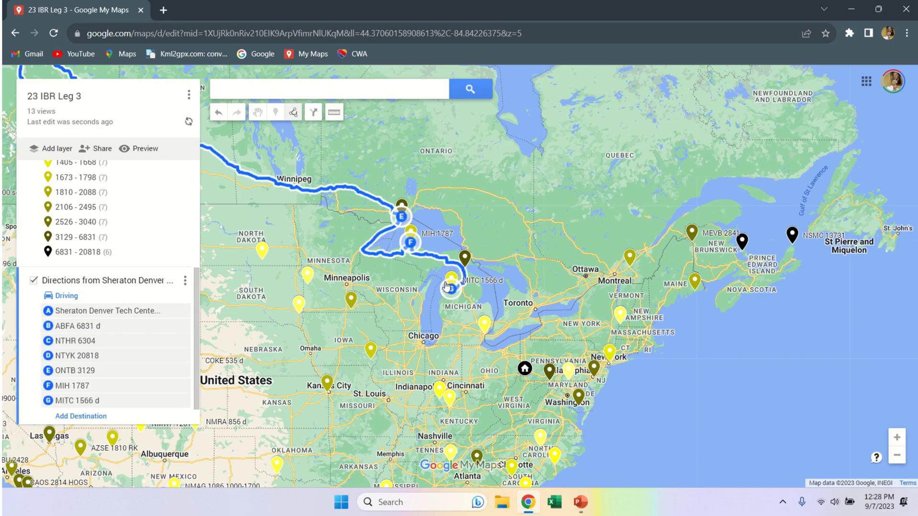
left_click(87, 417)
left_click(554, 378)
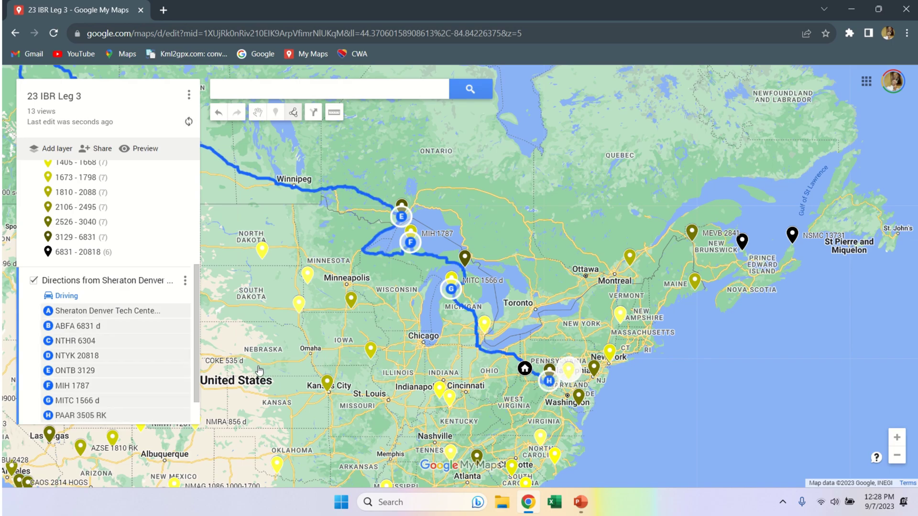
- Add the Pittsburgh Airport Marriott checkpoint as the final destination of the driving route
scroll(124, 392, "down", 1)
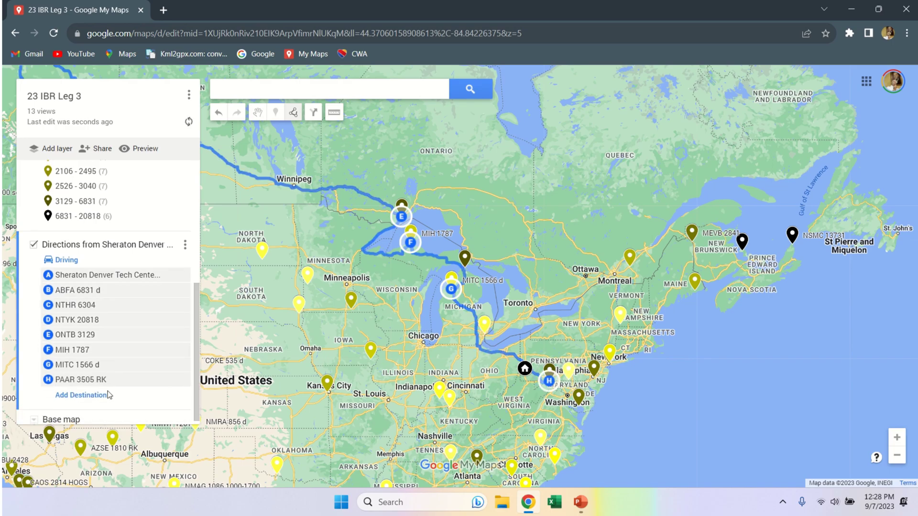
left_click(82, 395)
type("pit")
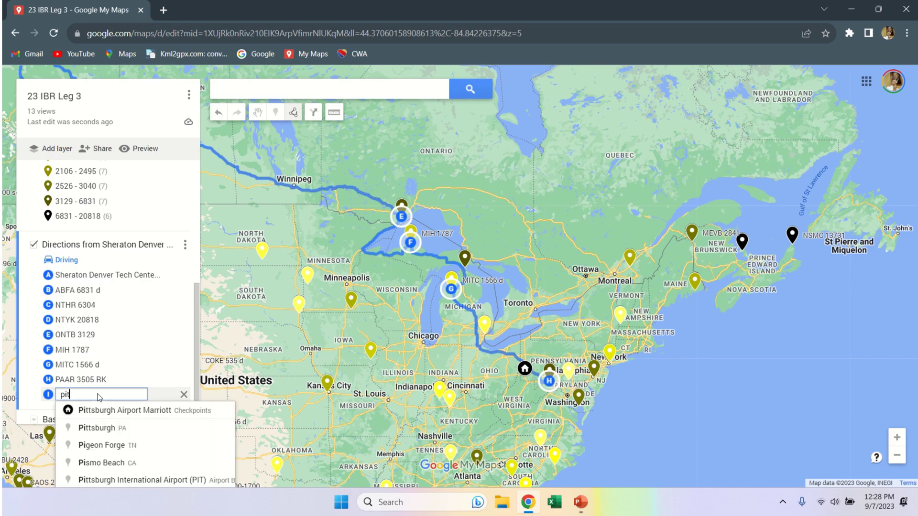
left_click(99, 410)
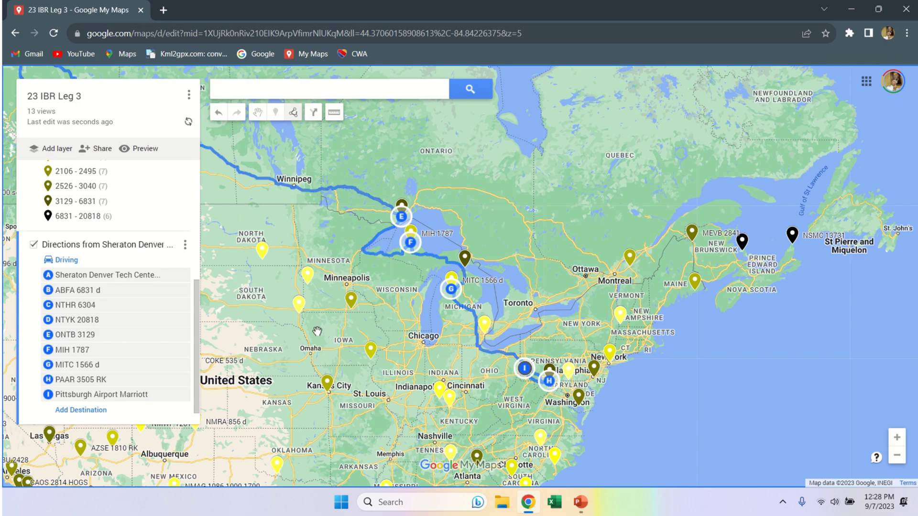
- Open the step-by-step directions for the route layer from the Sheraton Denver to the Pittsburgh Airport Marriott
left_click_drag(299, 325, 476, 408)
scroll(476, 408, "down", 1)
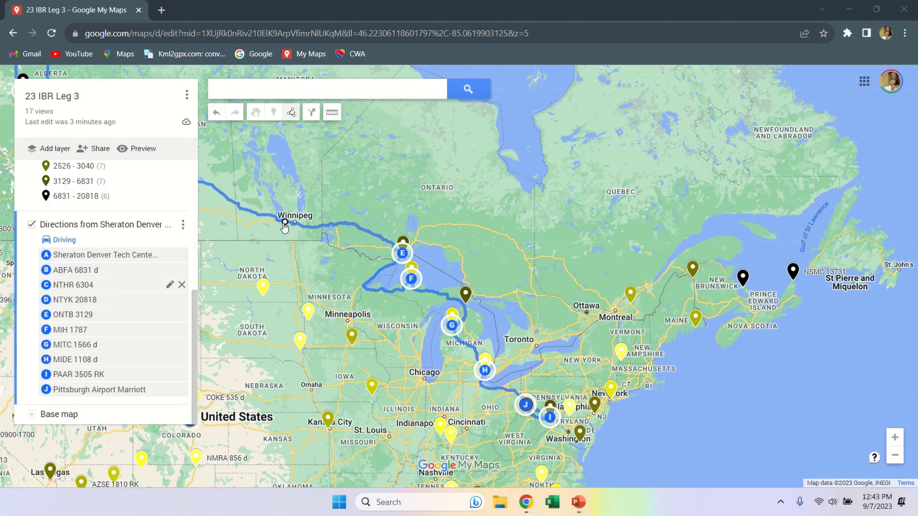
left_click(183, 225)
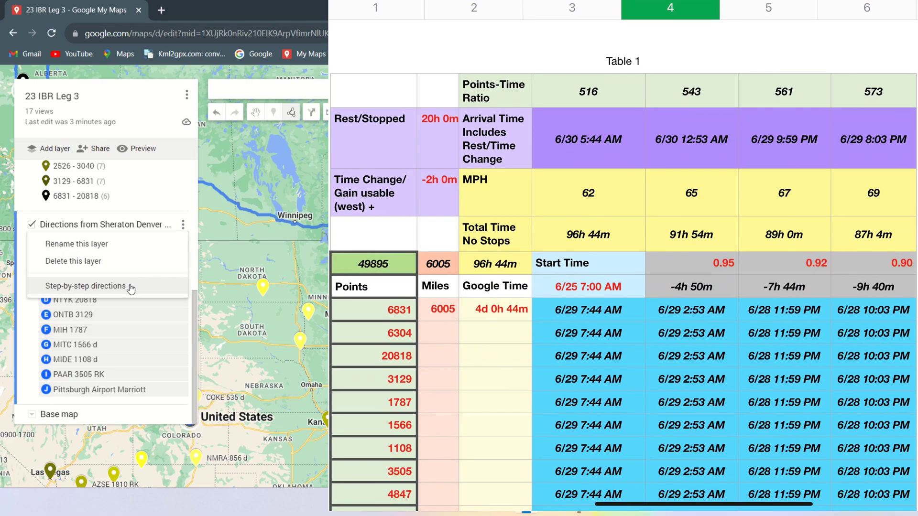
left_click(129, 286)
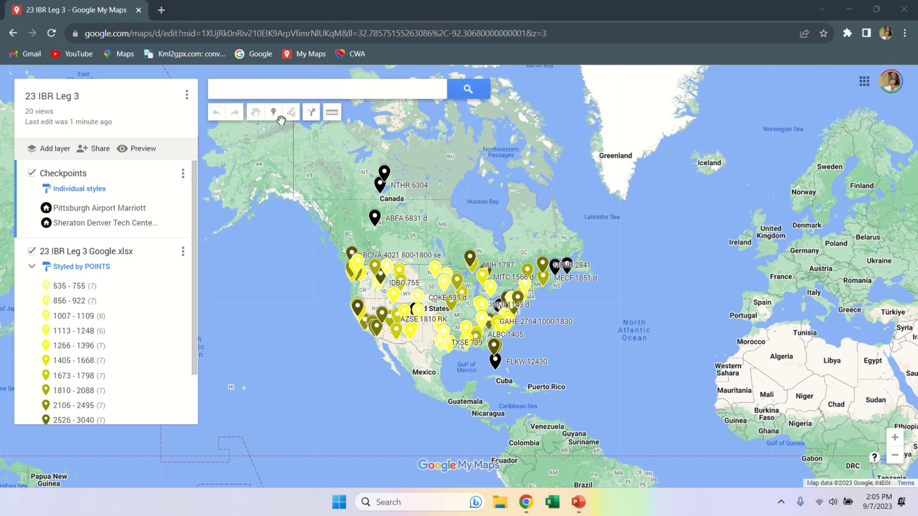
- Create a new driving directions layer from Sheraton Denver Tech Center Hotel to the QCDR 2005 pin near Montreal
left_click(312, 114)
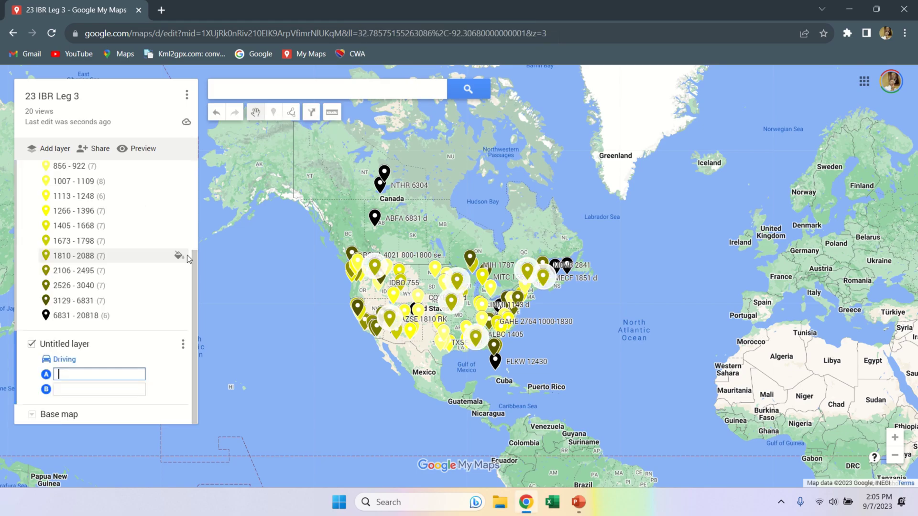
type("de")
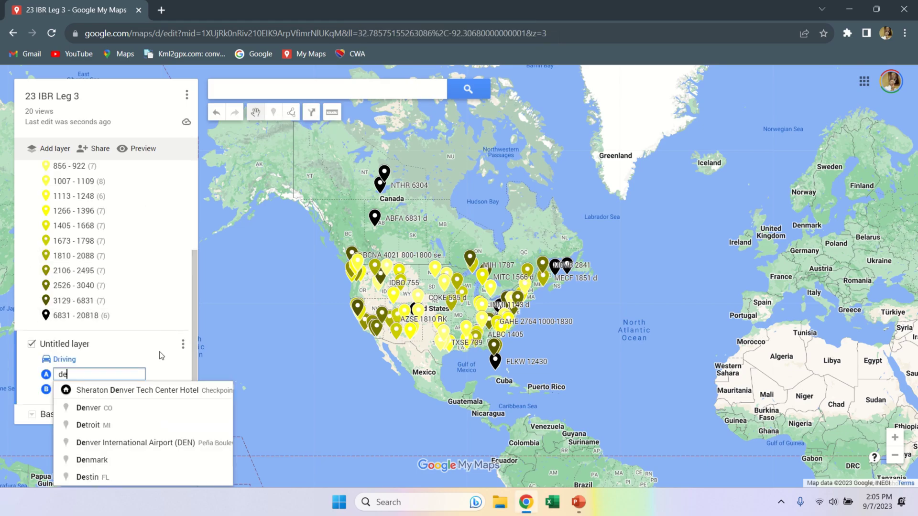
key("Return")
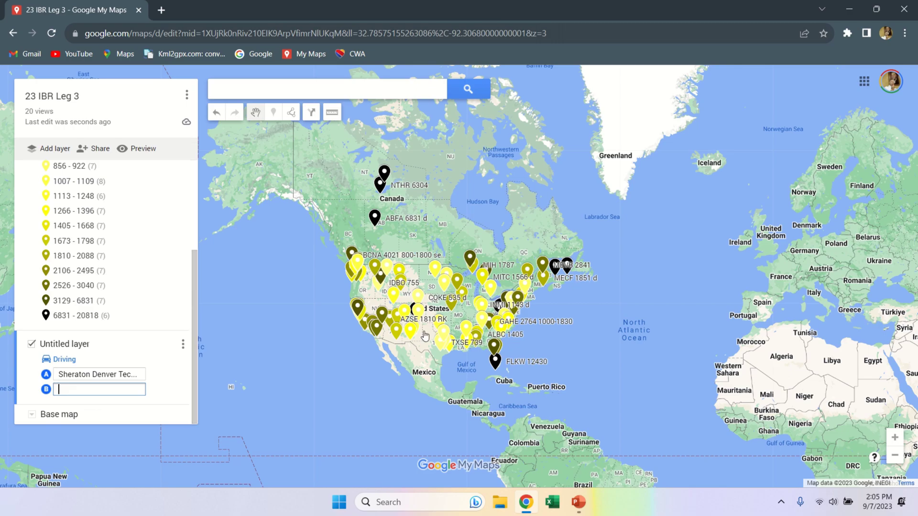
scroll(478, 309, "up", 5)
scroll(504, 282, "up", 2)
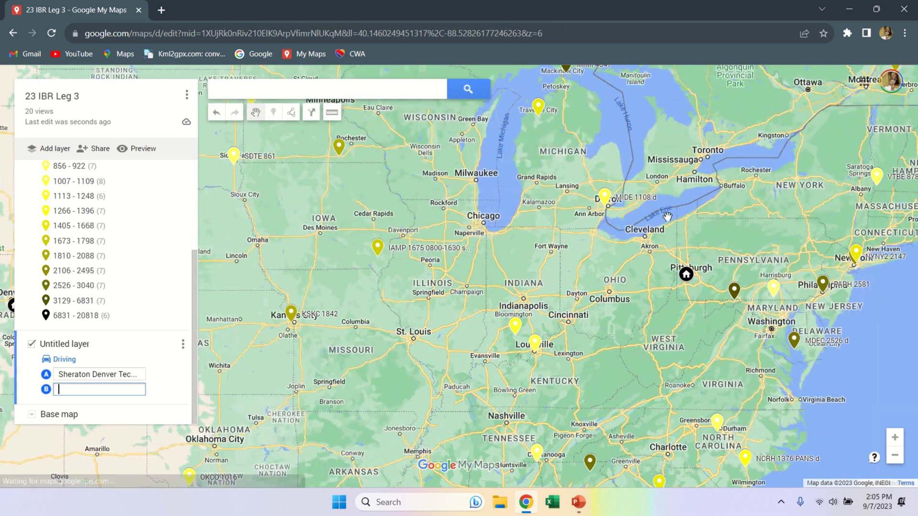
scroll(693, 192, "up", 2)
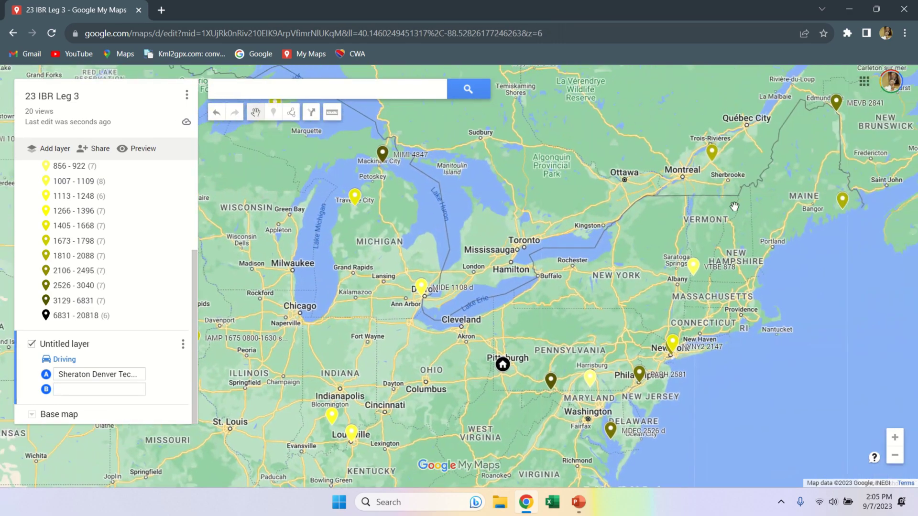
left_click(712, 153)
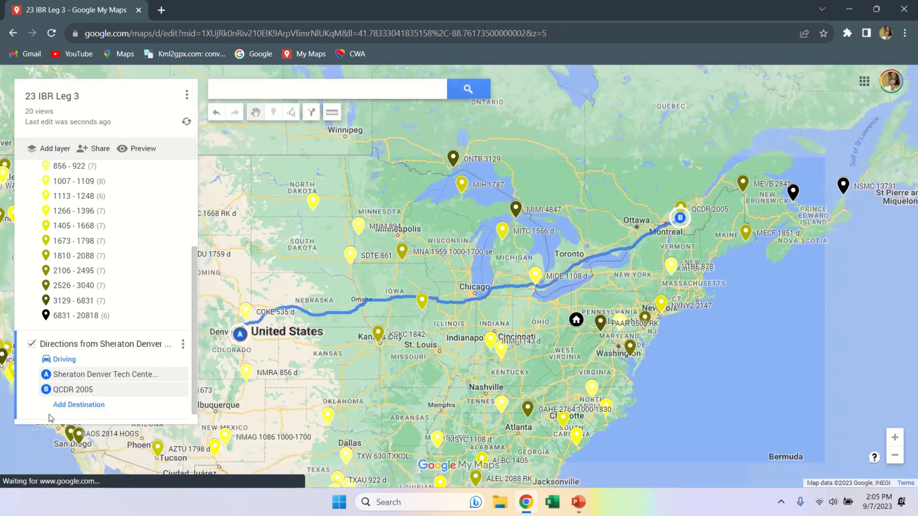
- Add the MIDE 1108 d pin near Detroit to the route and move it ahead of QCDR 2005
left_click(63, 405)
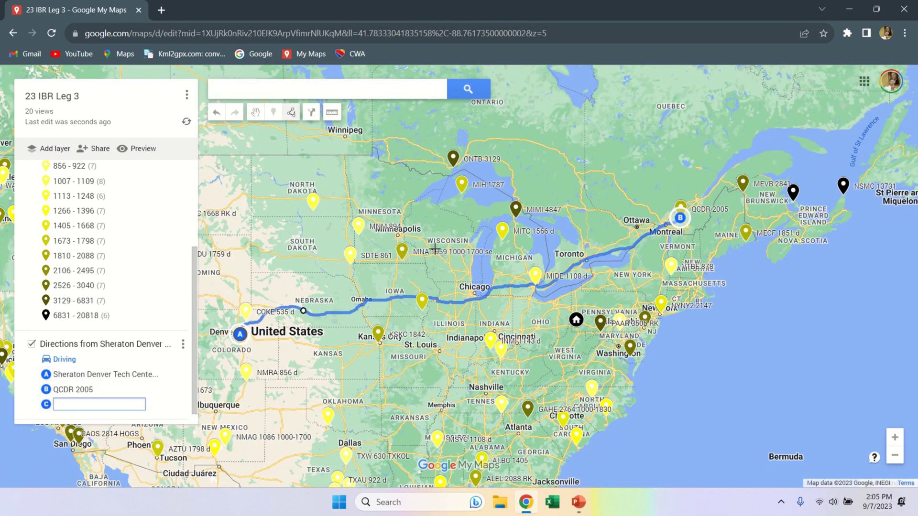
left_click(542, 279)
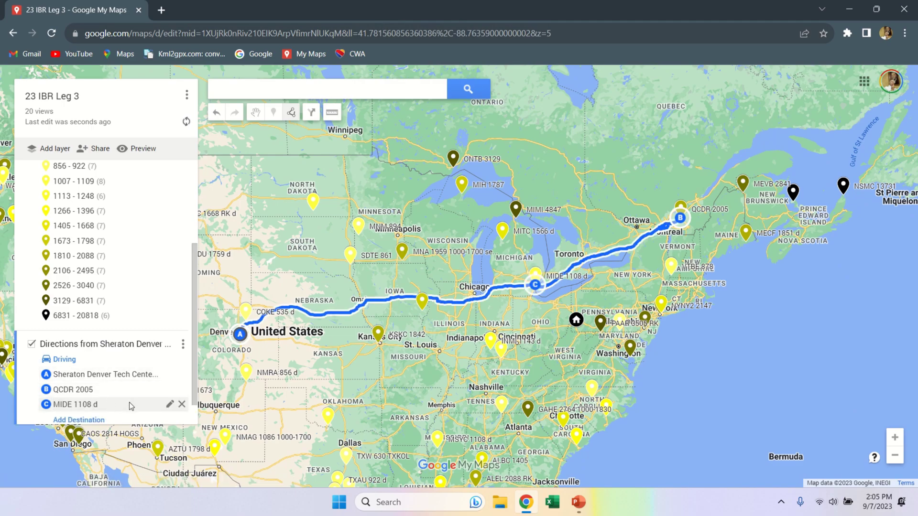
left_click_drag(128, 393, 132, 388)
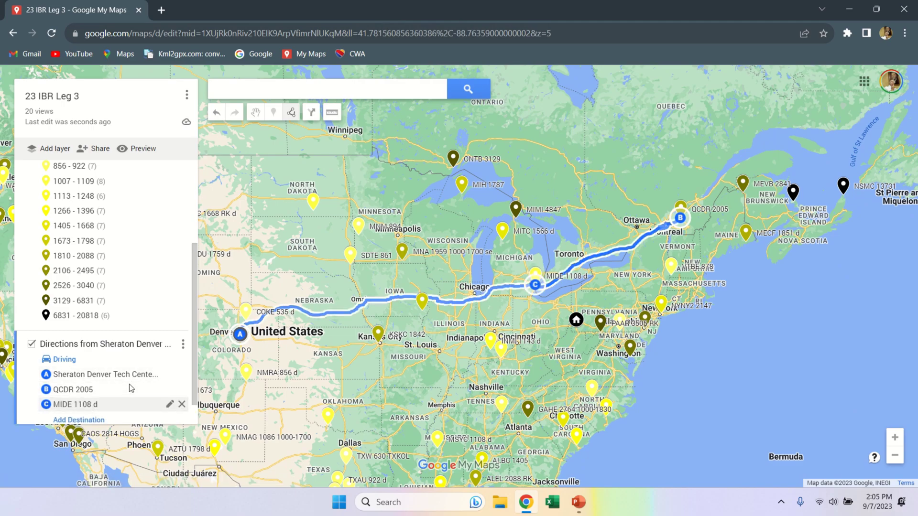
- Add the MEVB 2841 pin in northern Maine as the destination following QCDR 2005
left_click(79, 419)
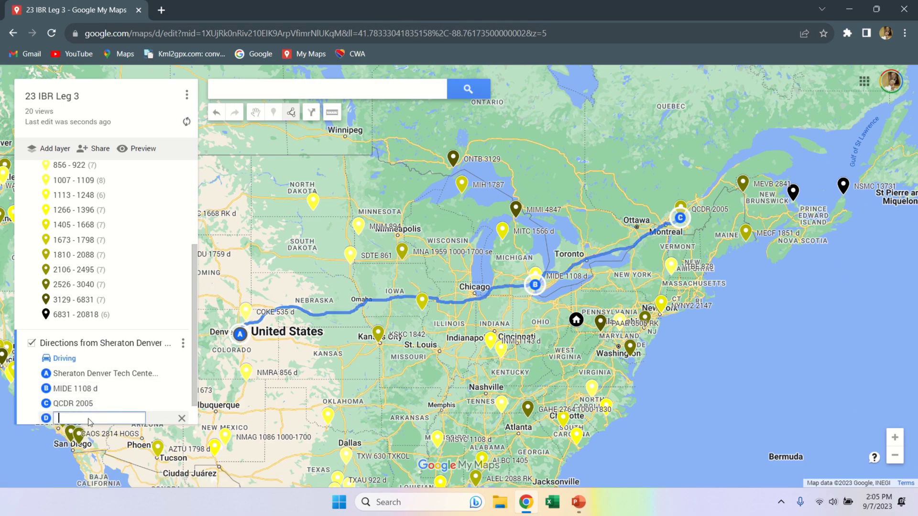
left_click(740, 193)
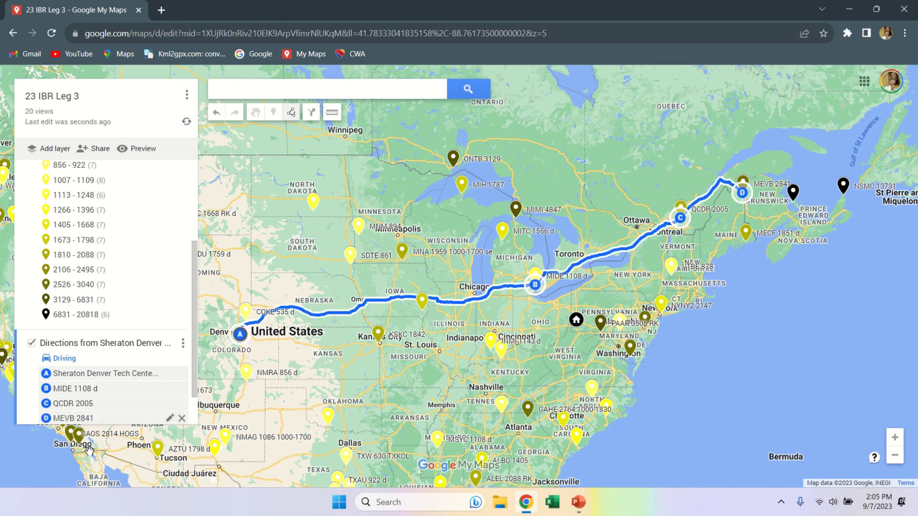
- Add the PEOL 5616 and NSMC 13731 pins in the Canadian Maritimes to the Denver route as stops following MEVB 2841
scroll(193, 386, "down", 1)
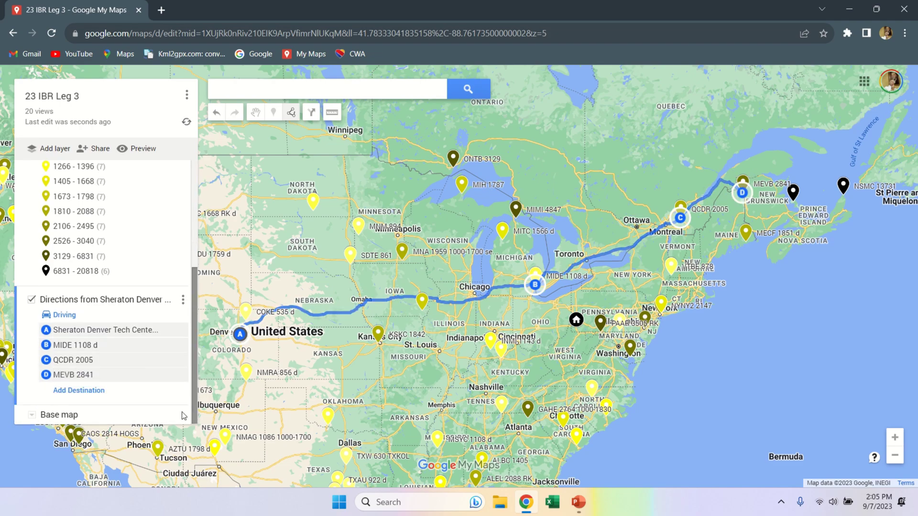
left_click(81, 389)
left_click(798, 194)
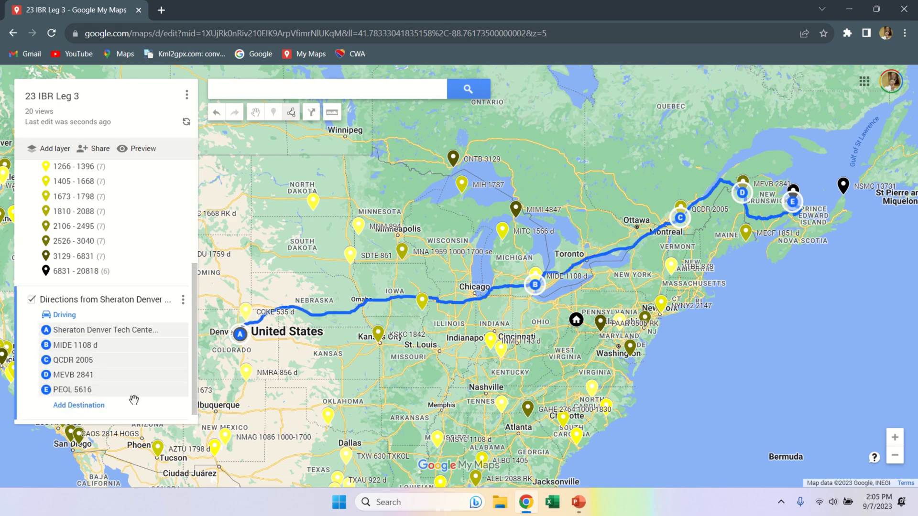
left_click(96, 409)
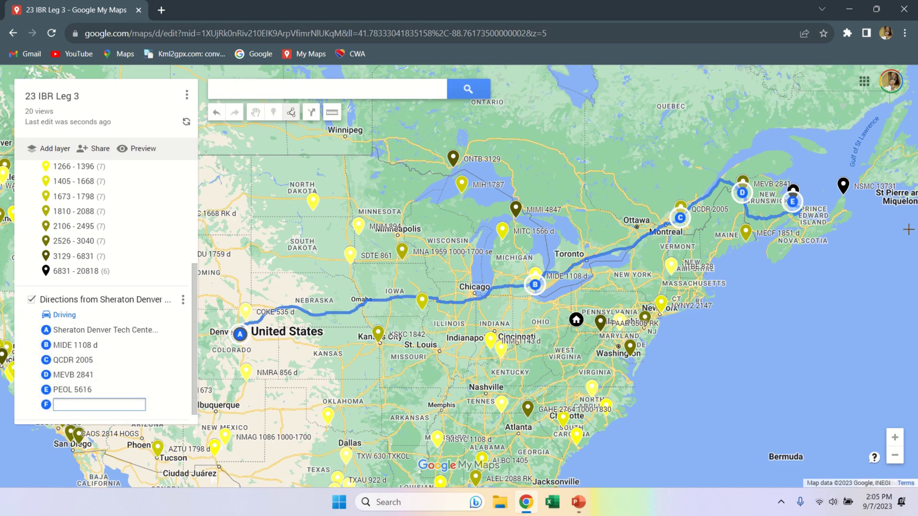
left_click(844, 186)
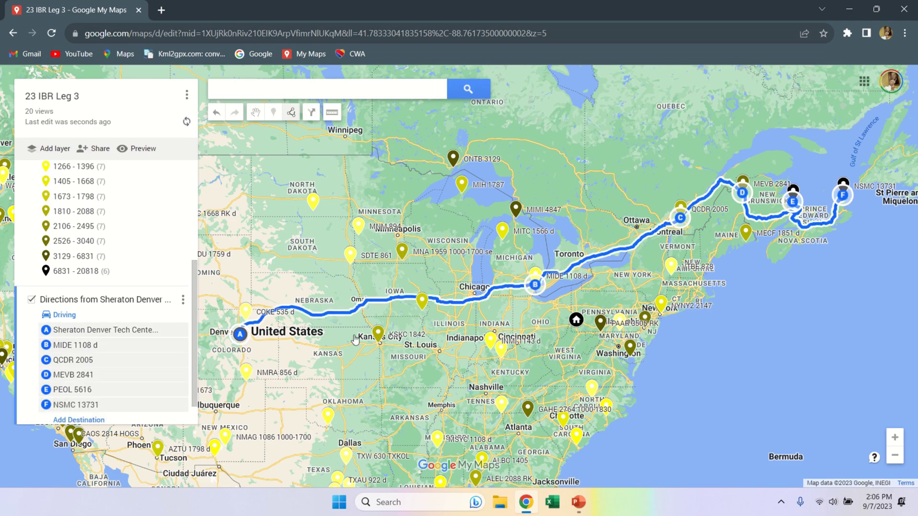
- Extend the Denver route southwest with the MECF 1851 d pin in Maine and the PAPH 2581 pin near Philadelphia
left_click(78, 420)
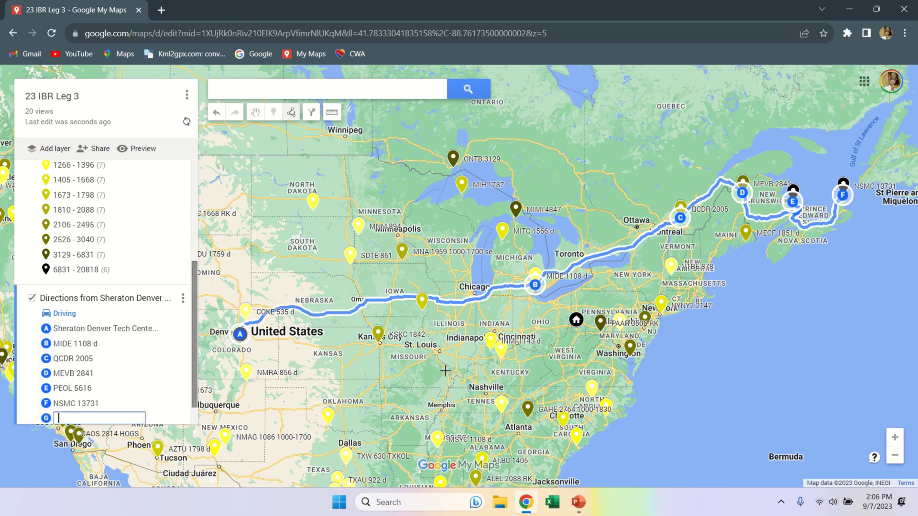
left_click(749, 238)
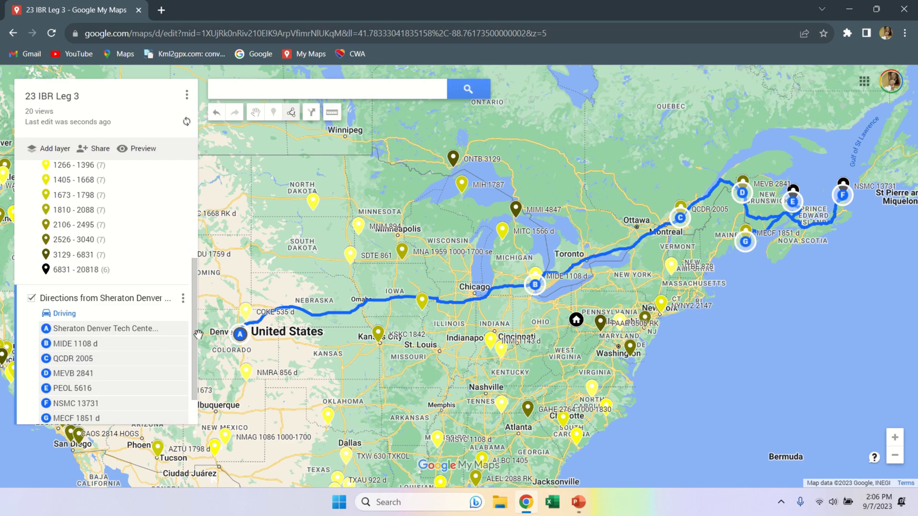
scroll(190, 348, "down", 2)
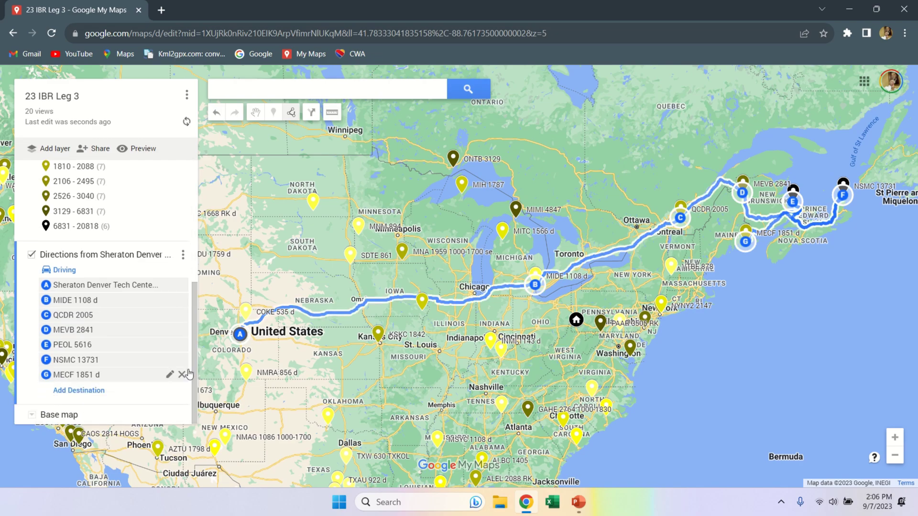
left_click(89, 390)
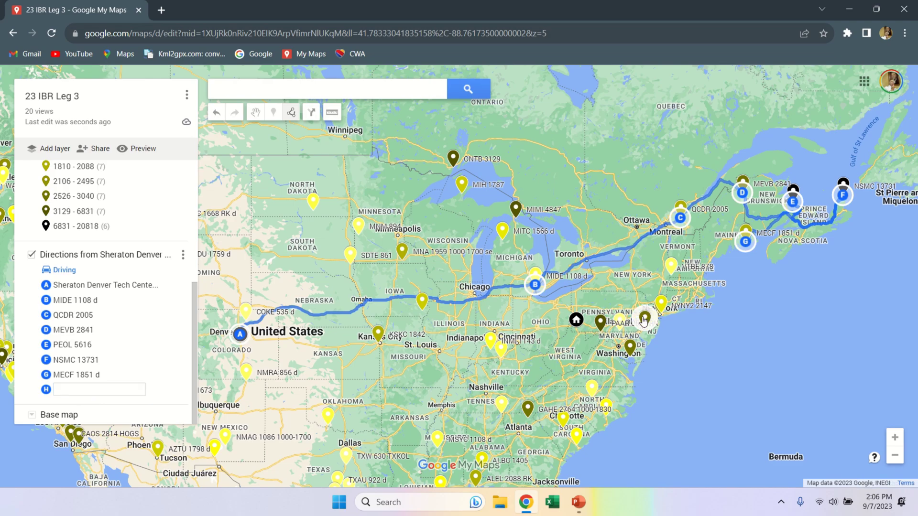
left_click(644, 320)
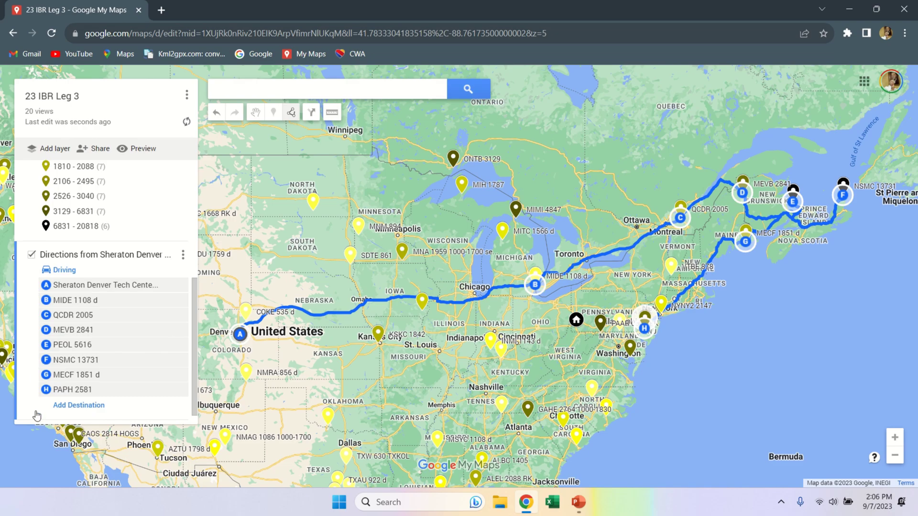
- Add FLKW 12430 from the 23 IBR Leg 3 Google.xlsx layer as the final destination of the Denver route
left_click(83, 406)
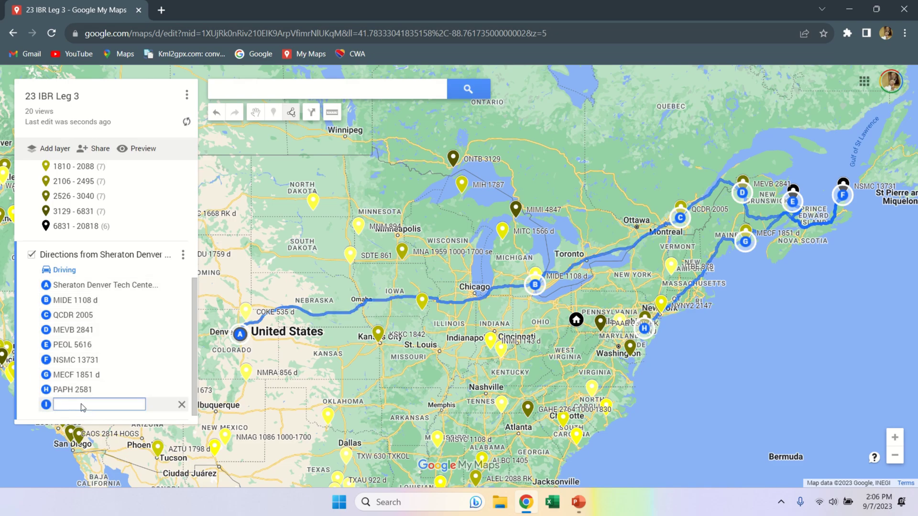
type("flkw")
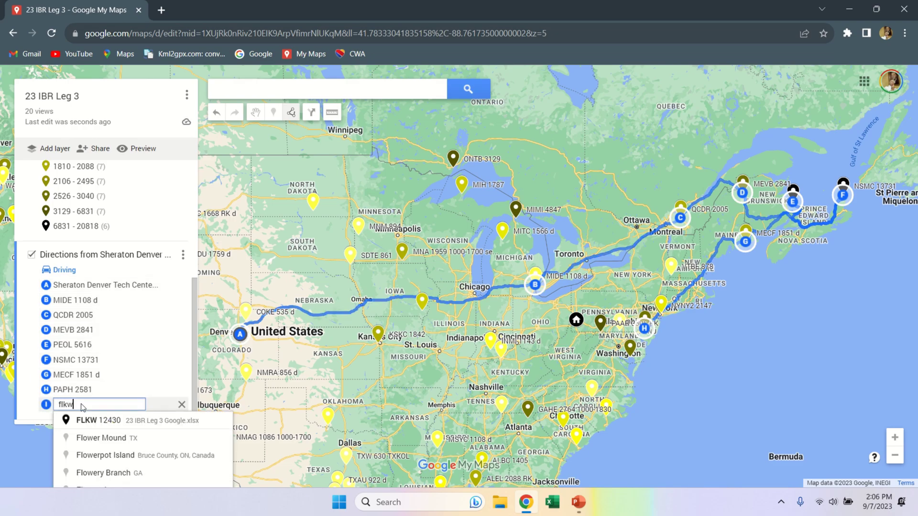
left_click(91, 420)
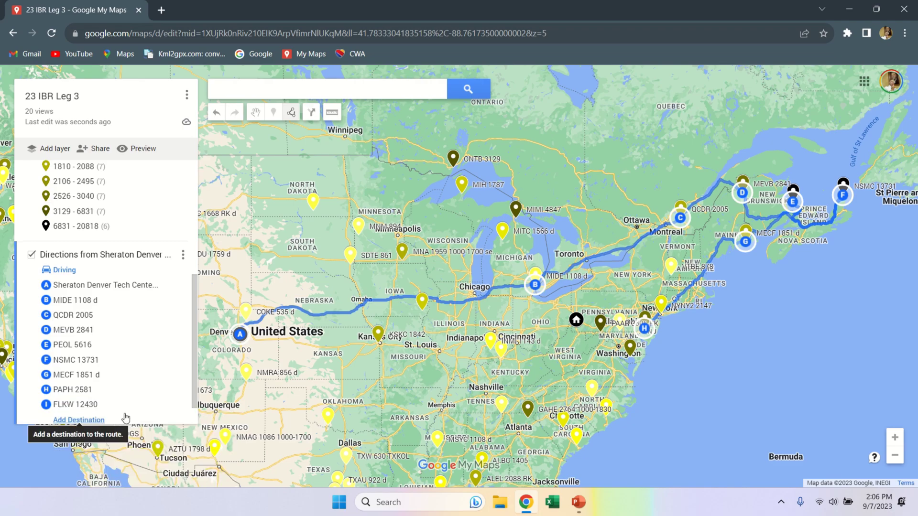
- Create a second driving directions layer from FLKW 12430 to the FLKI 2270 pin in central Florida
left_click(312, 113)
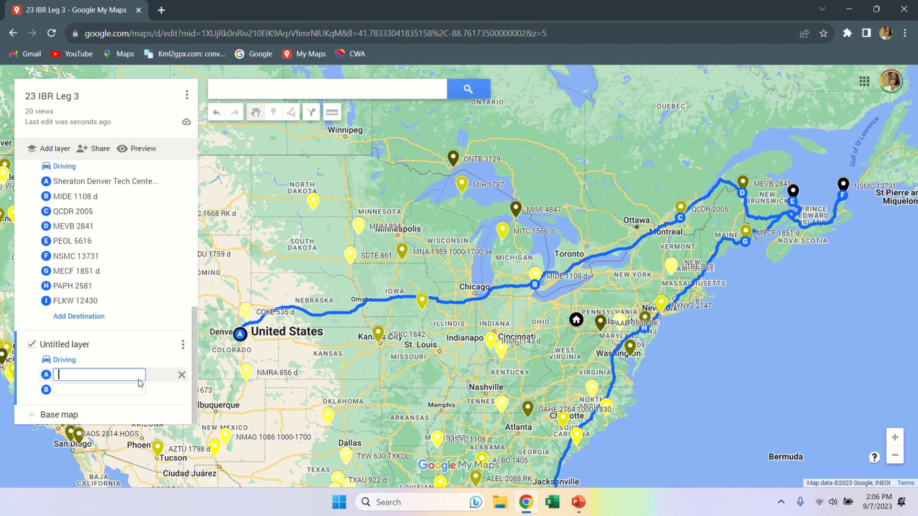
type("flw")
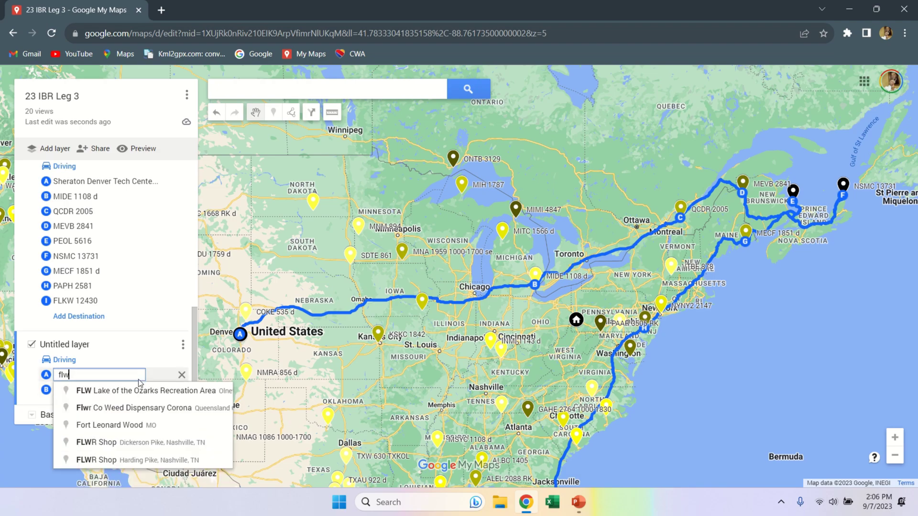
key("BackSpace")
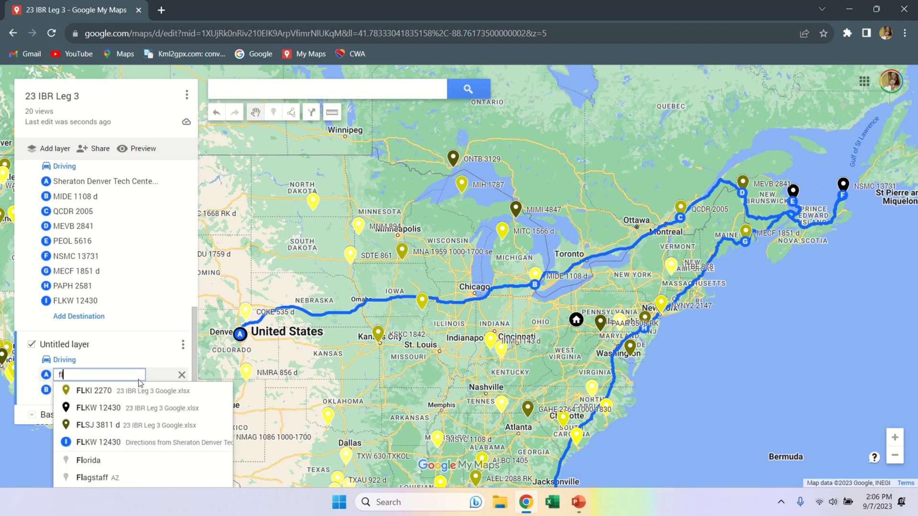
left_click(138, 409)
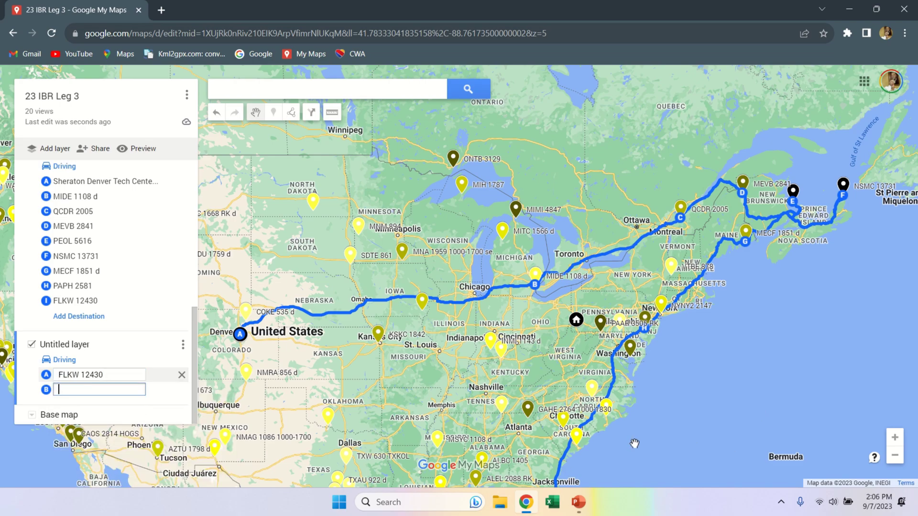
left_click_drag(623, 440, 646, 291)
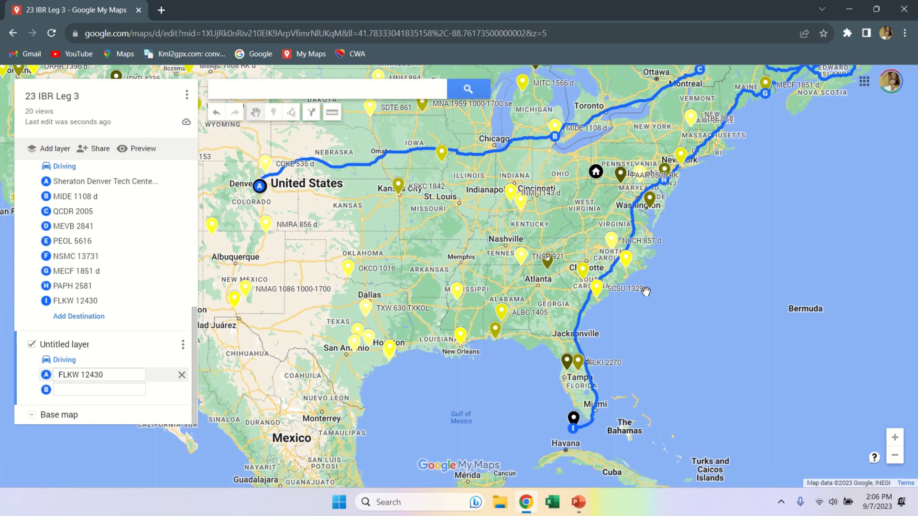
left_click(578, 364)
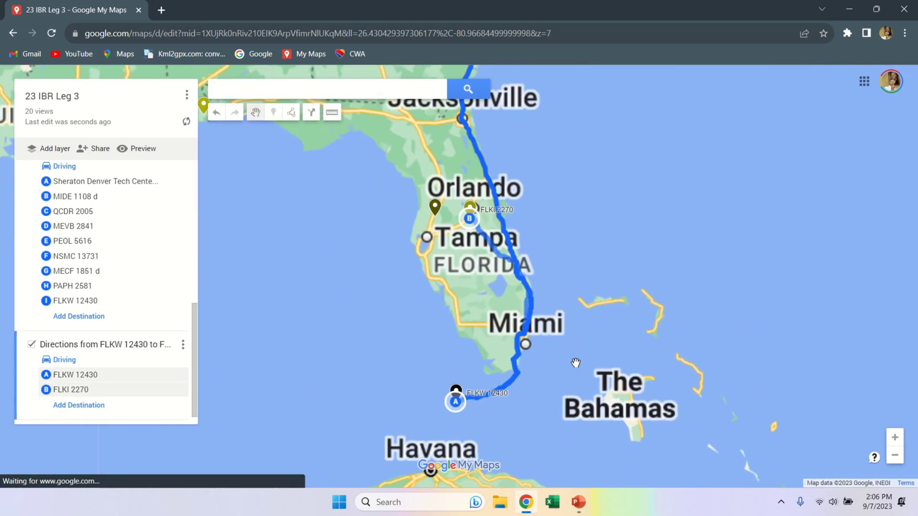
left_click(103, 404)
left_click(387, 152)
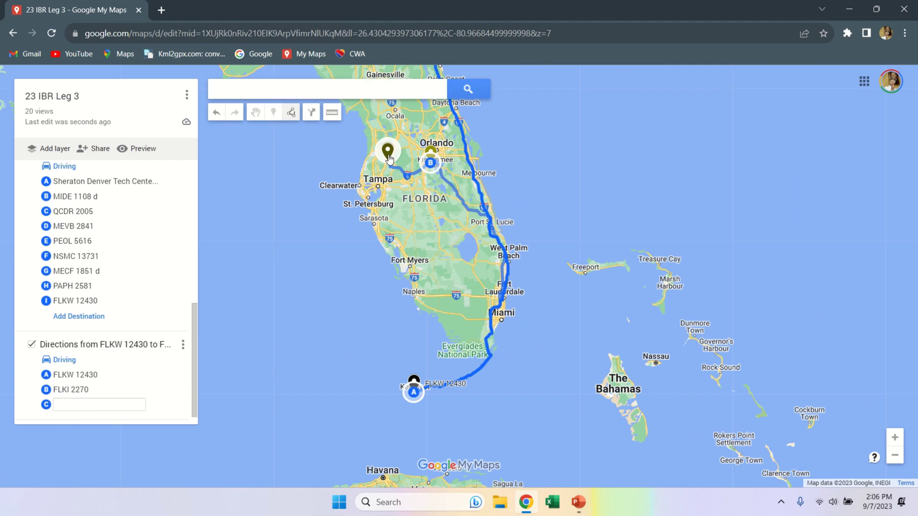
scroll(336, 178, "down", 1)
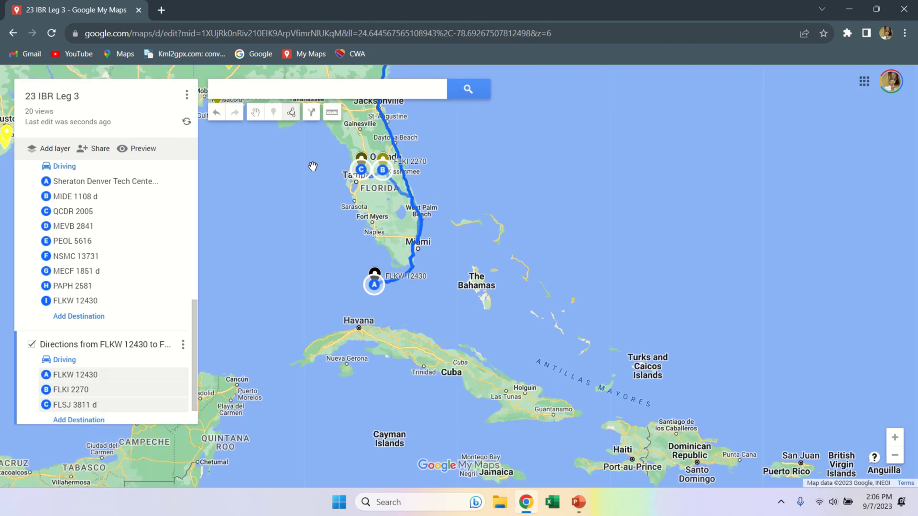
left_click_drag(313, 166, 321, 432)
left_click(67, 419)
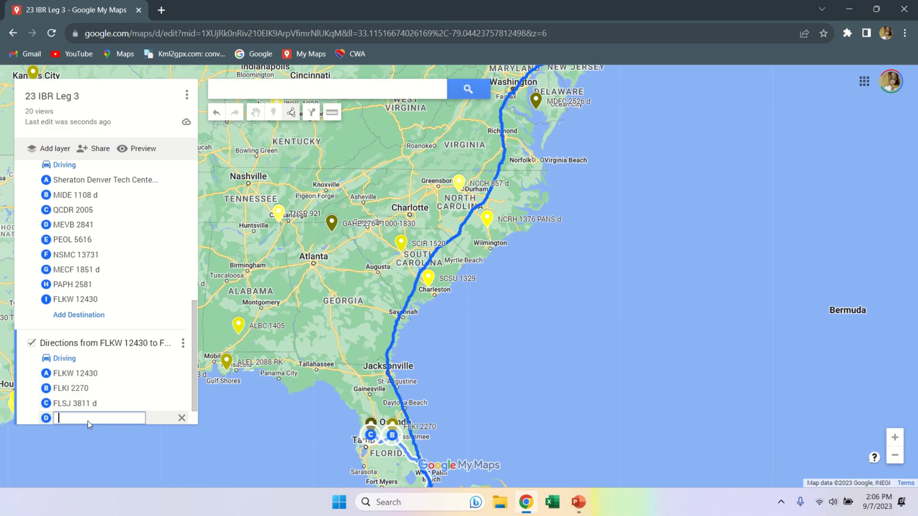
left_click(331, 232)
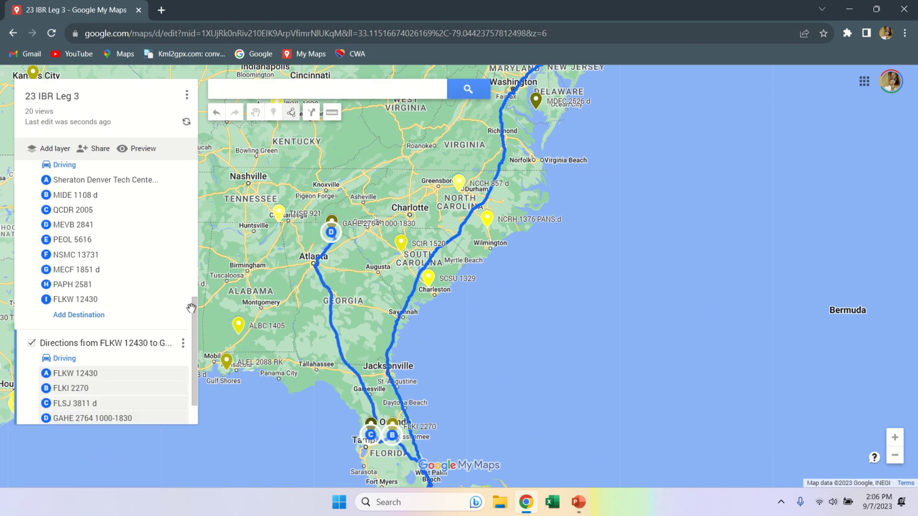
- Complete the second route with PAAR 3505 RK and the Pittsburgh Airport Marriott checkpoint as its last two destinations
left_click_drag(191, 308, 194, 349)
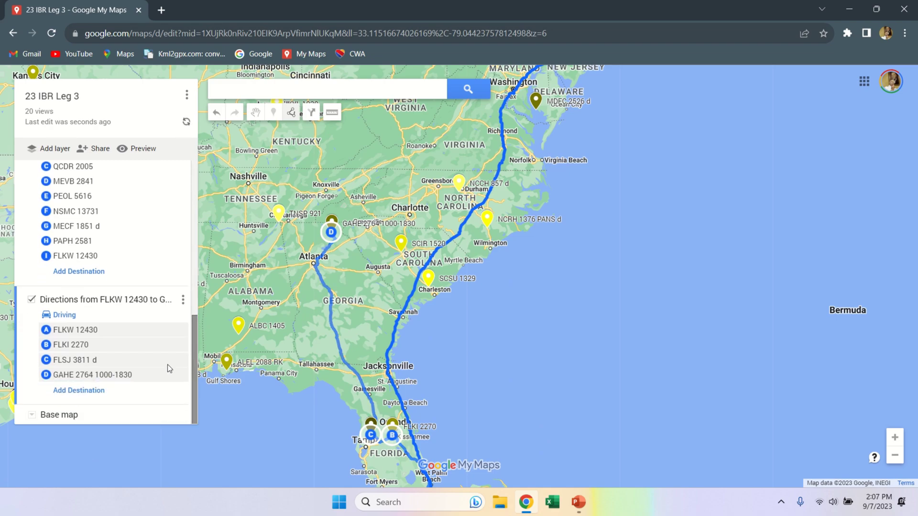
left_click(89, 395)
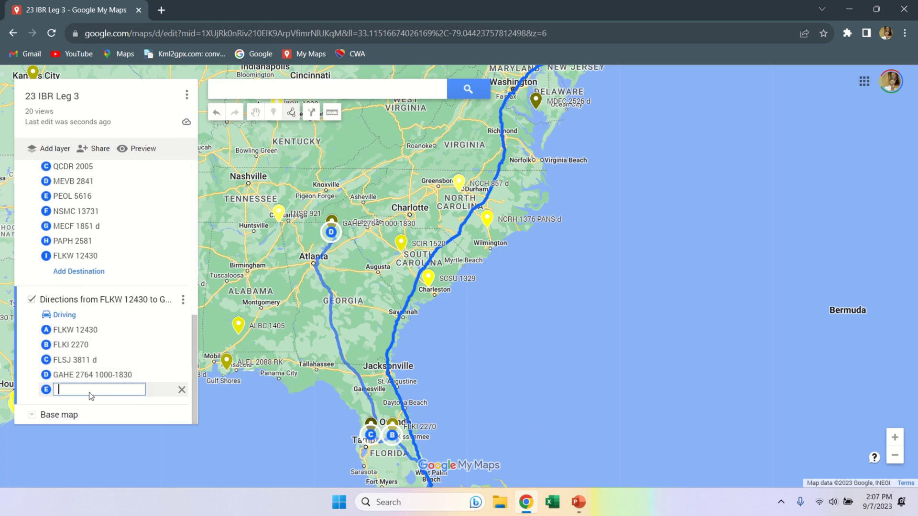
type("paar")
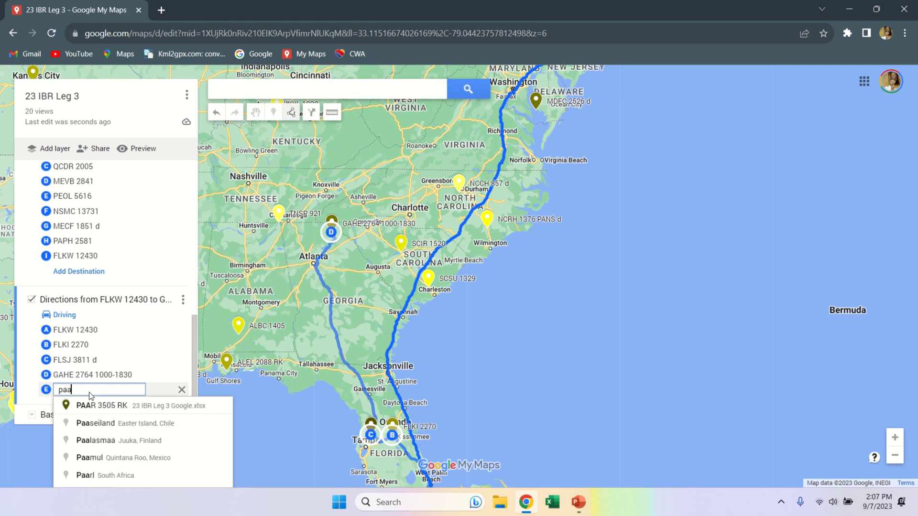
left_click(103, 410)
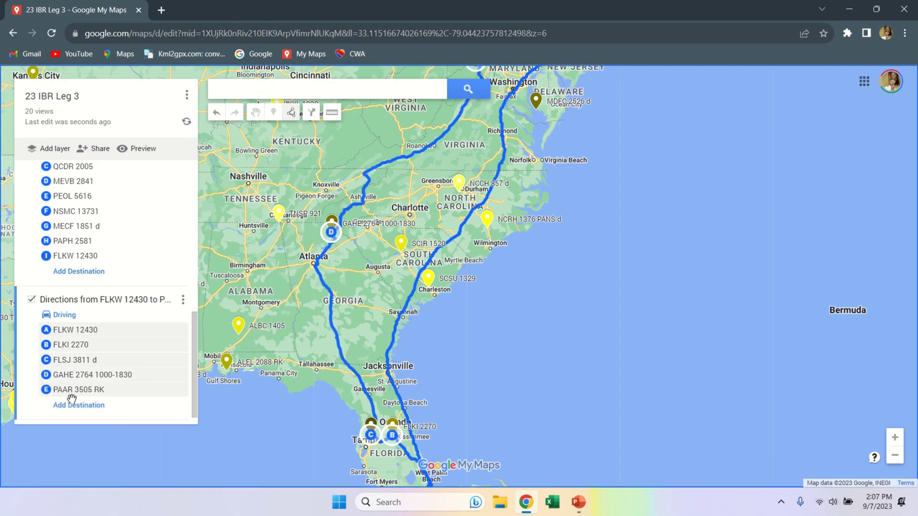
left_click(77, 406)
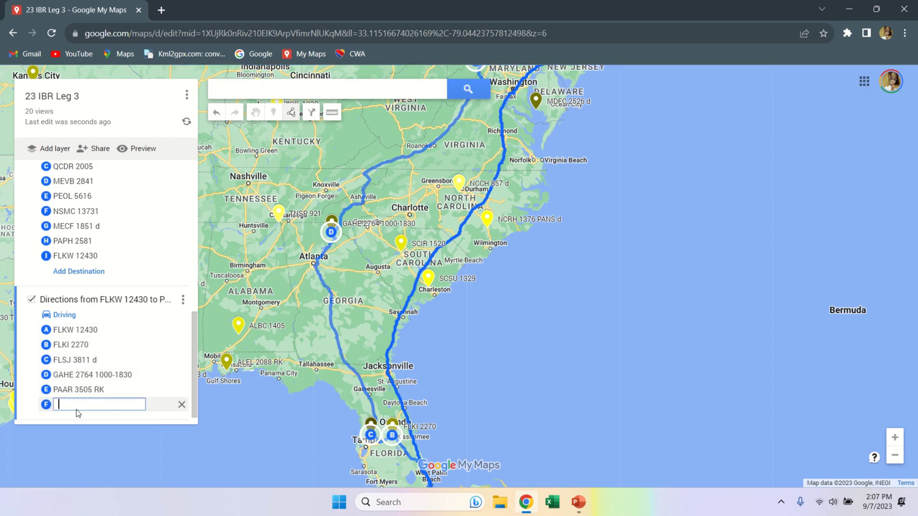
type("pit")
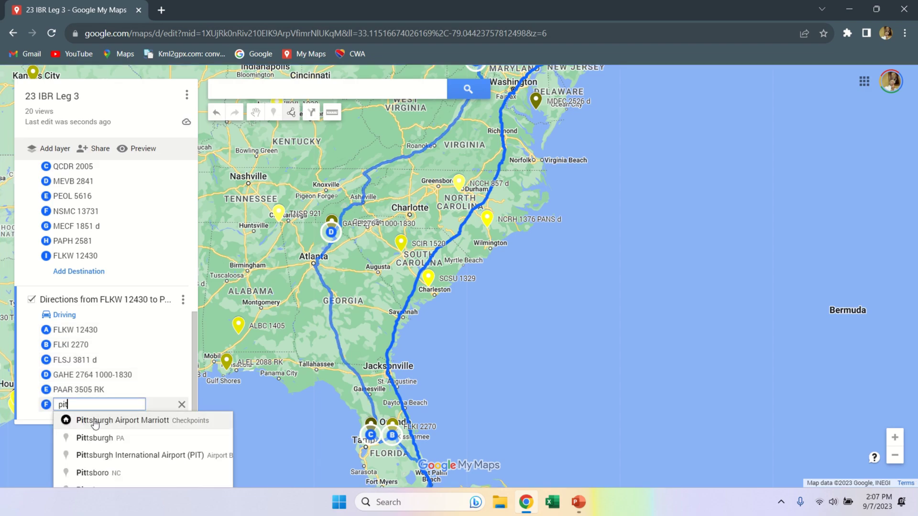
left_click(95, 421)
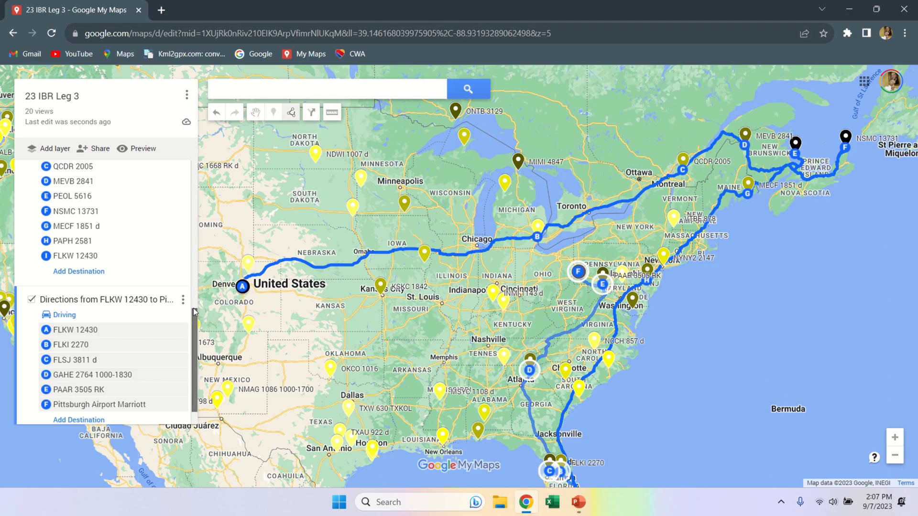
- Check the step-by-step directions of the Sheraton Denver layer and of the FLKW 12430 to Pittsburgh layer
scroll(194, 312, "up", 2)
left_click(182, 213)
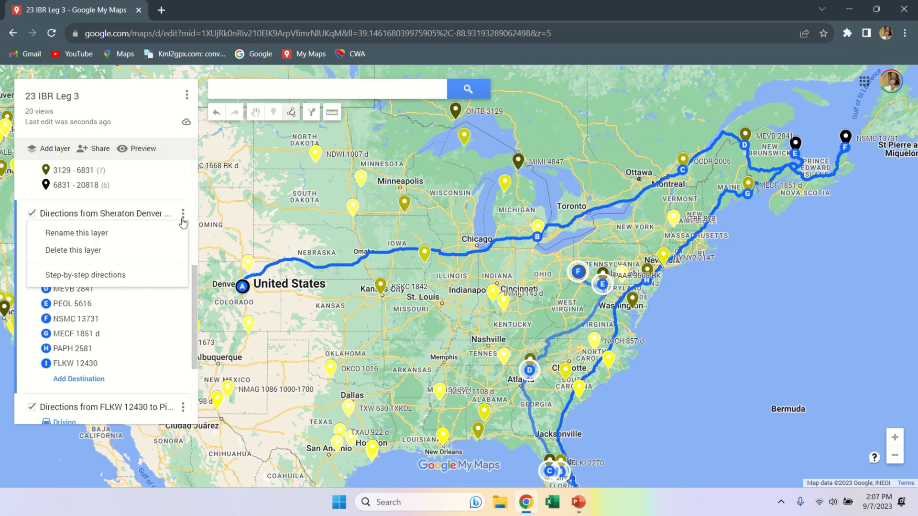
left_click(149, 274)
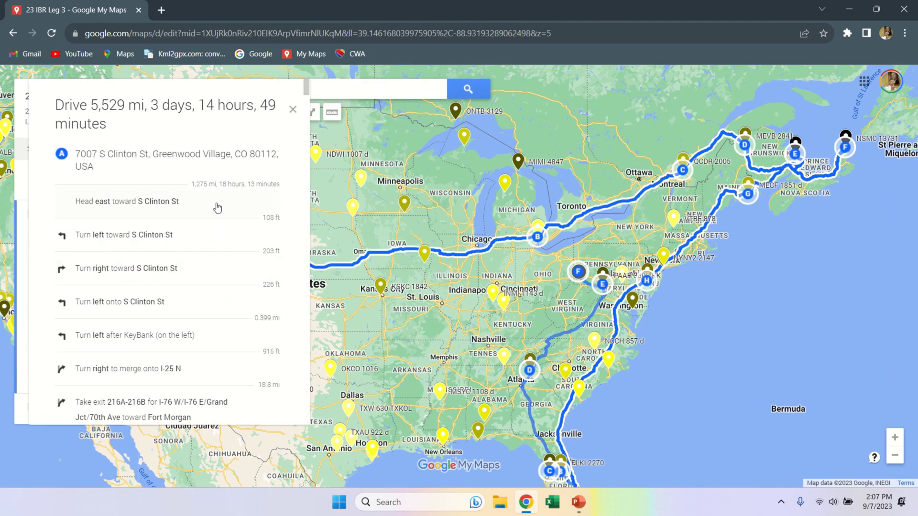
left_click(293, 111)
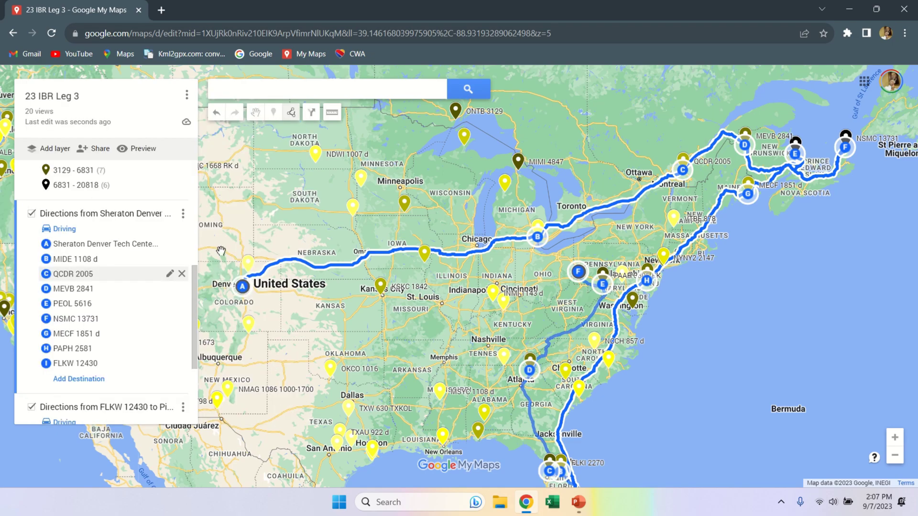
left_click(182, 407)
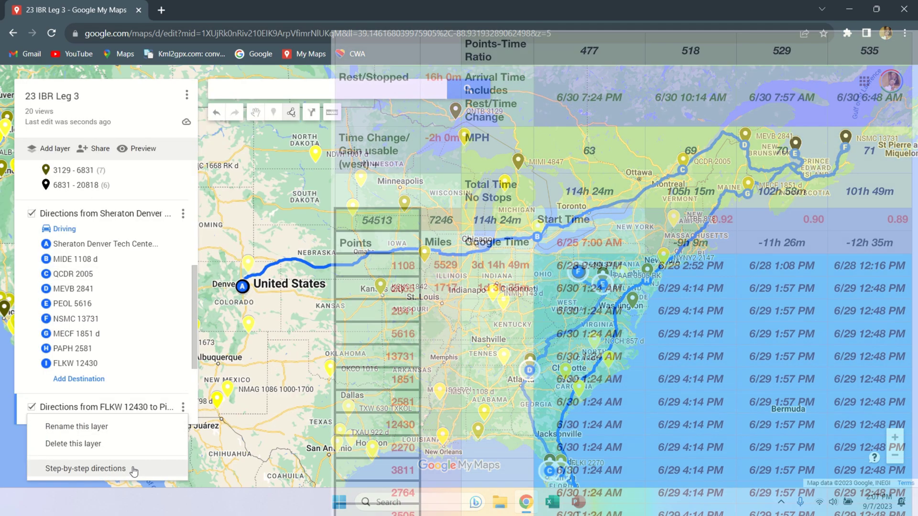
left_click(134, 468)
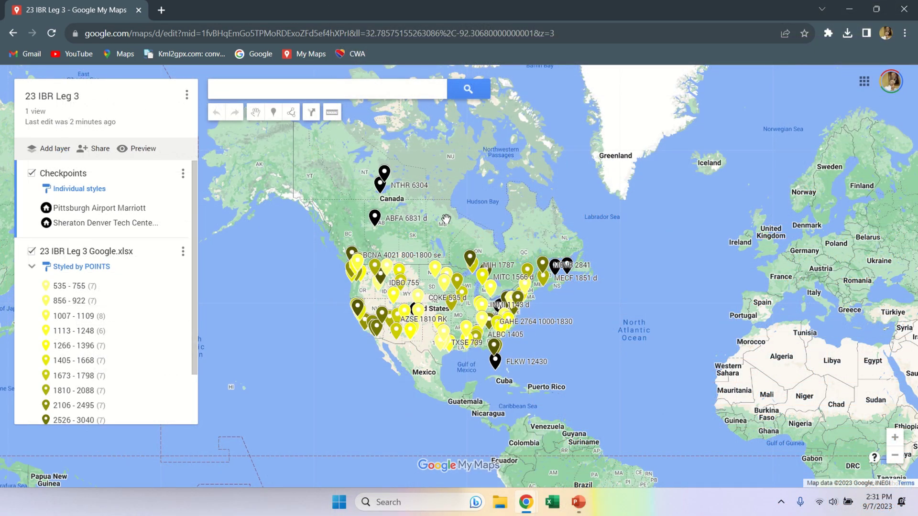
- Restyle the bonus pins of the 23 IBR Leg 3 Google.xlsx layer by the THREAD data column
left_click(64, 268)
left_click(92, 271)
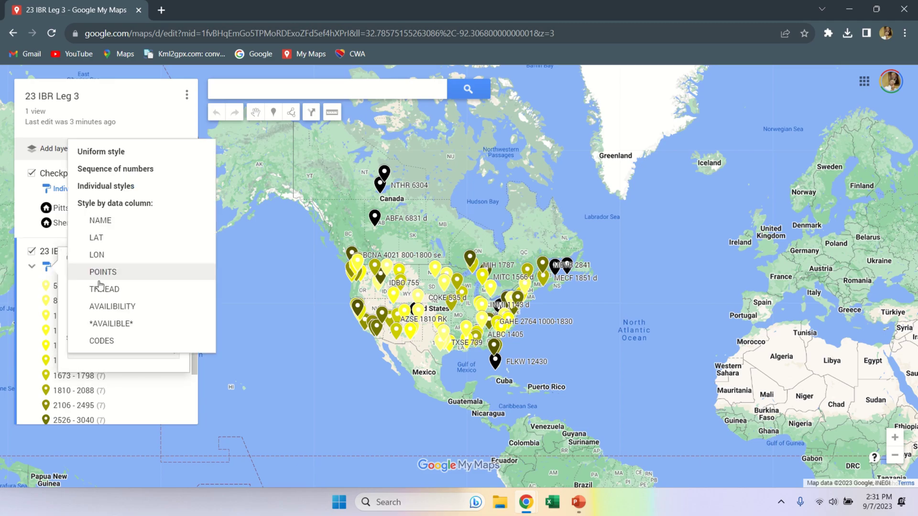
left_click(101, 289)
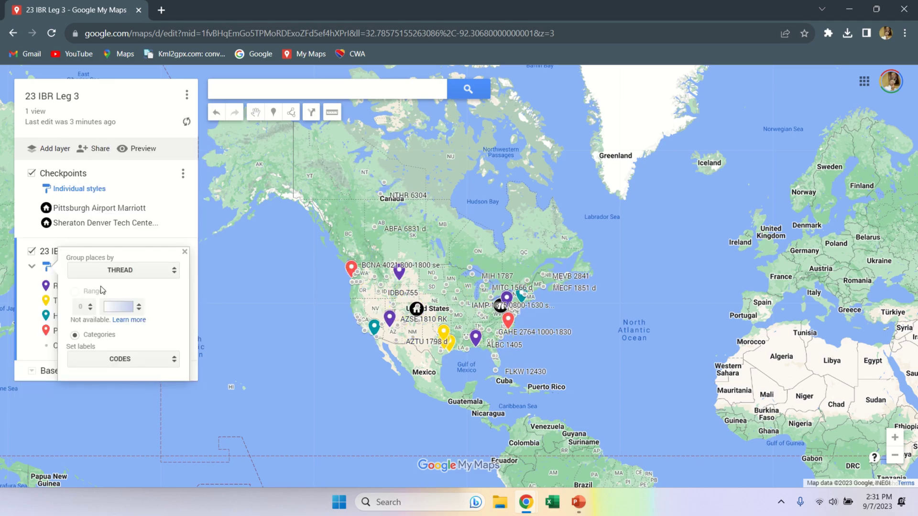
- Create a driving directions layer from Sheraton Denver Tech Center Hotel to the MTMC 1668 RK d pin in Montana
left_click(309, 114)
left_click(309, 115)
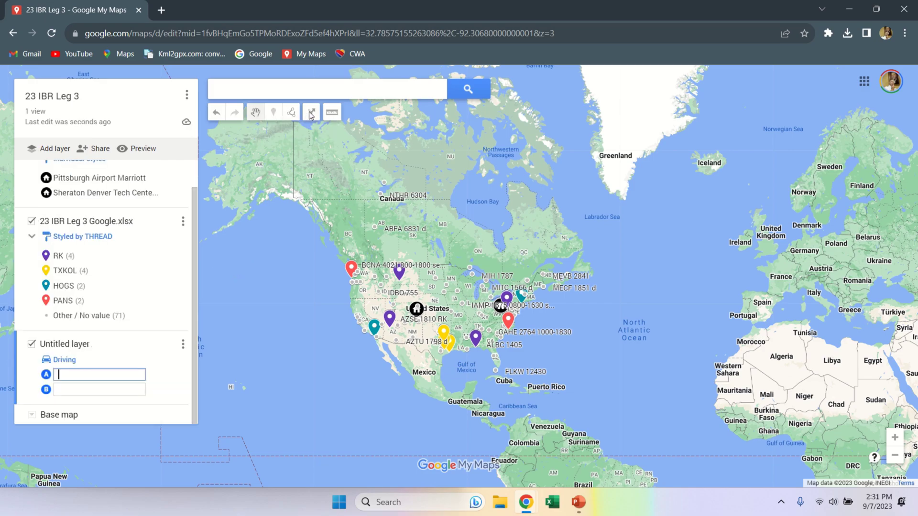
type("de")
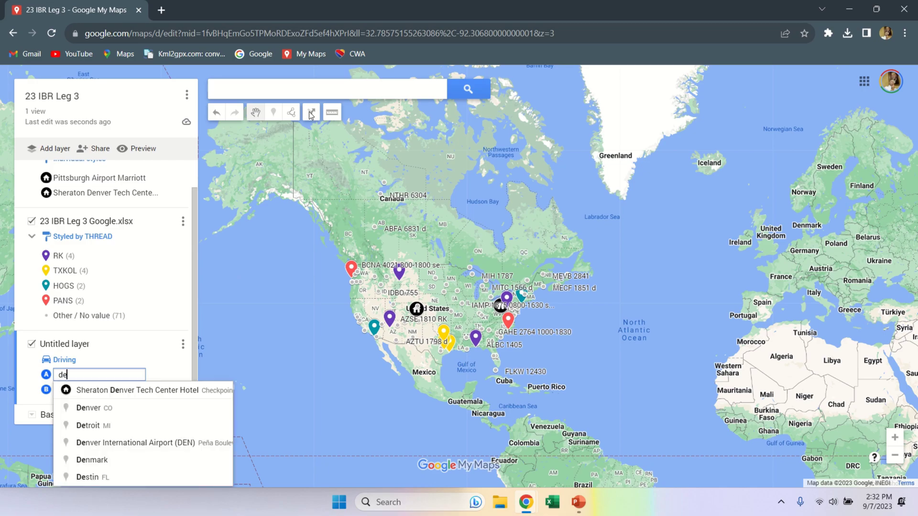
key("Return")
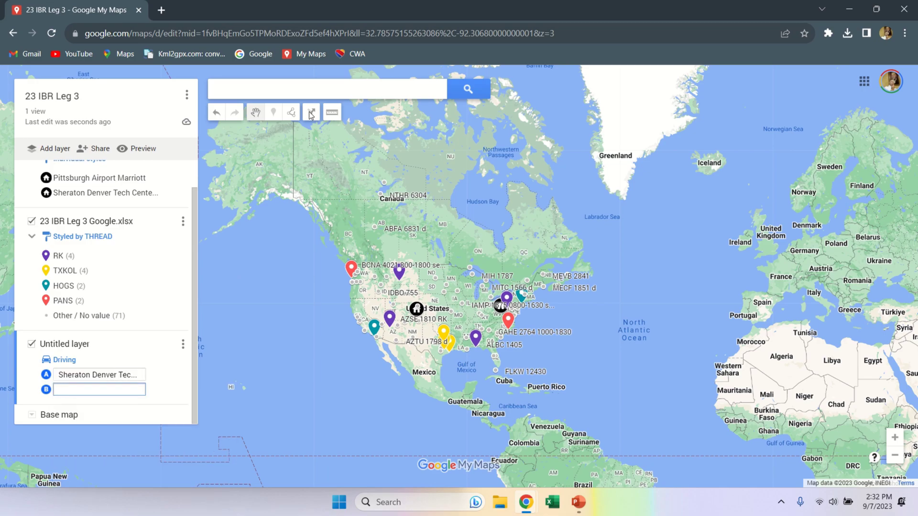
left_click(399, 278)
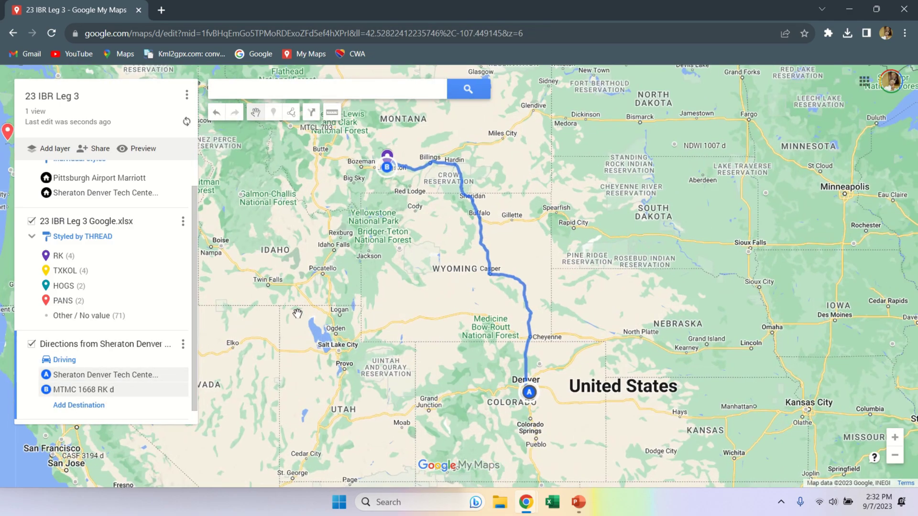
- Add WALB 2155 PANS near Portland and CAOS 2814 HOGS near San Diego as destinations on the Denver route
left_click_drag(297, 314, 498, 310)
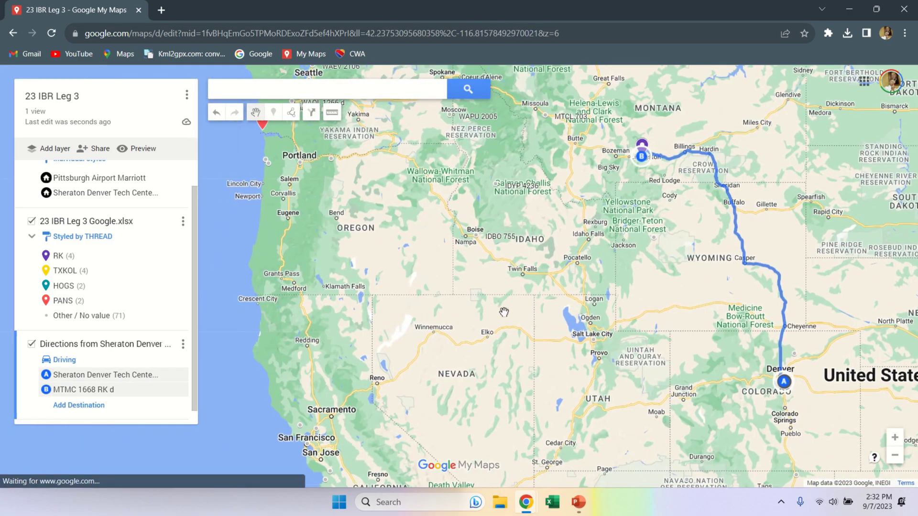
scroll(499, 311, "down", 2)
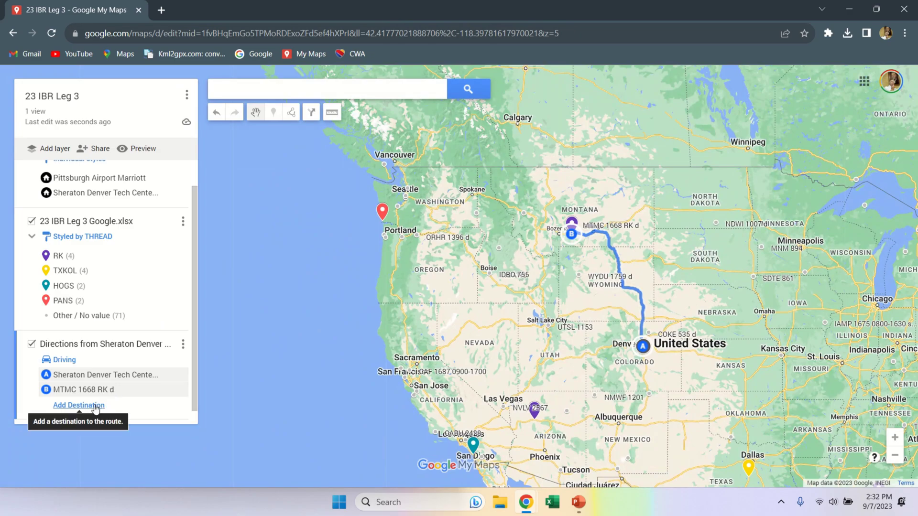
left_click(79, 405)
left_click(382, 222)
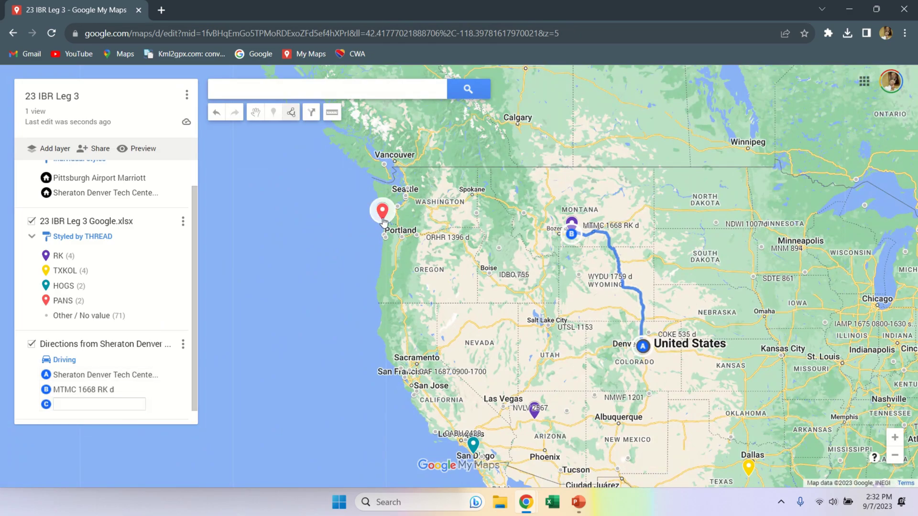
left_click(99, 421)
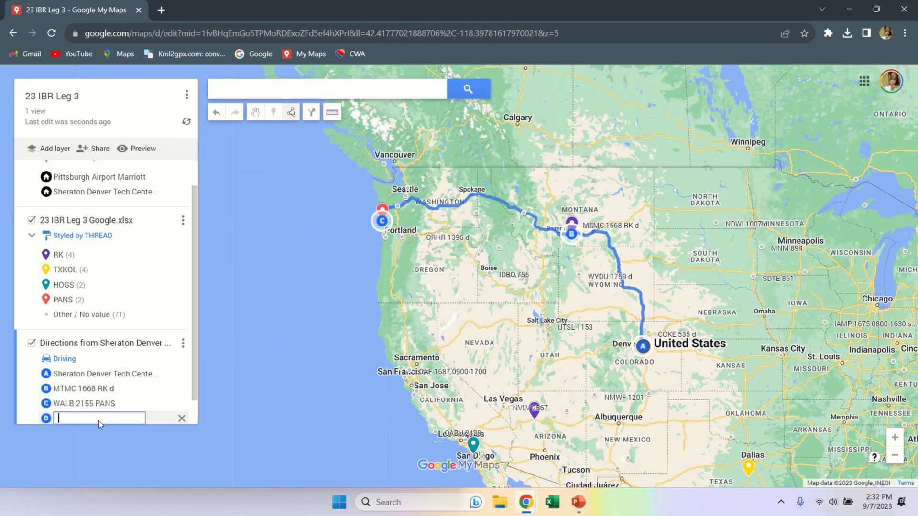
left_click(473, 447)
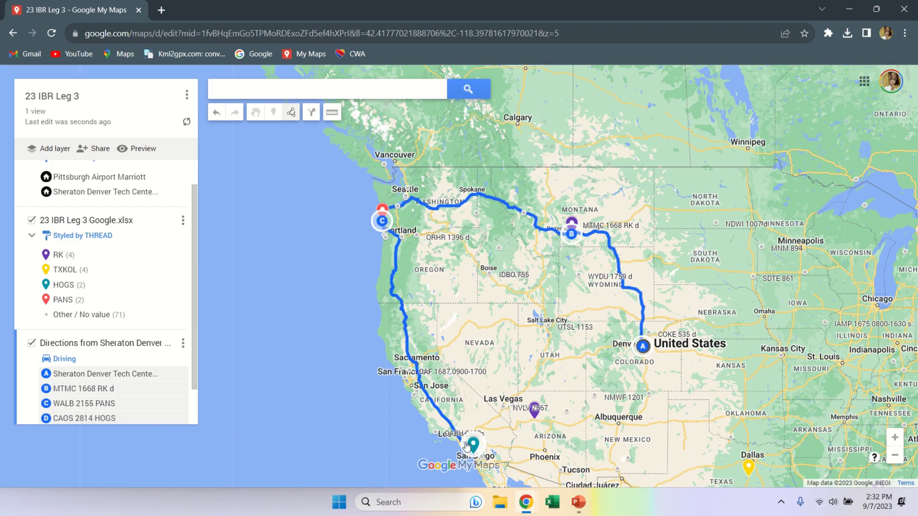
- Add the AZSE 1810 RK pin in northern Arizona as the stop after CAOS 2814 HOGS
scroll(194, 355, "down", 1)
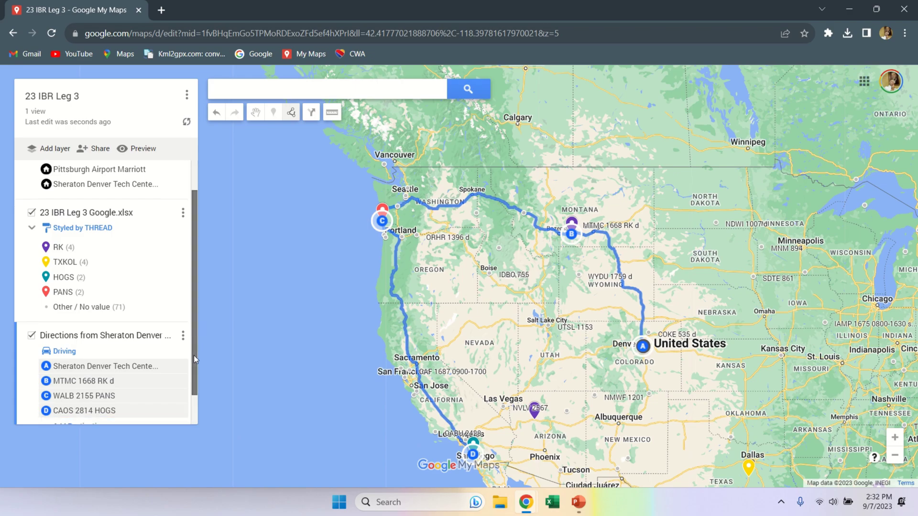
left_click(98, 394)
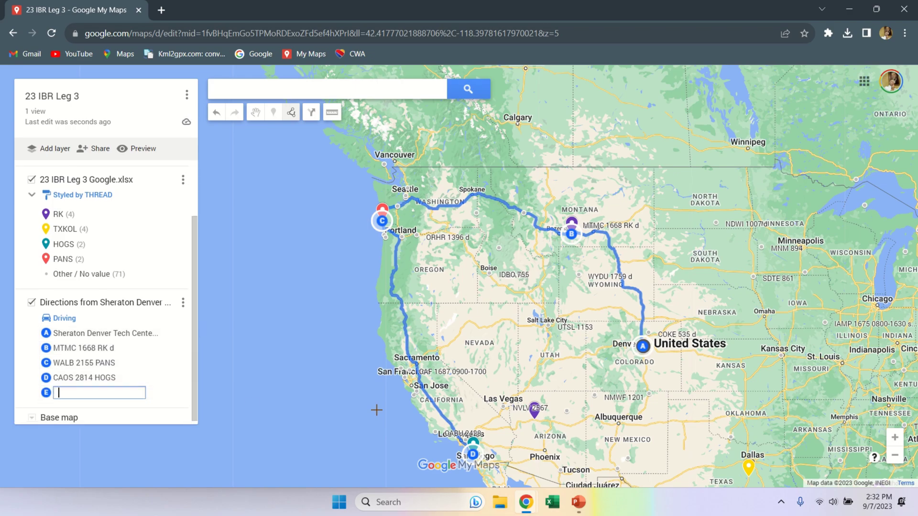
left_click(532, 415)
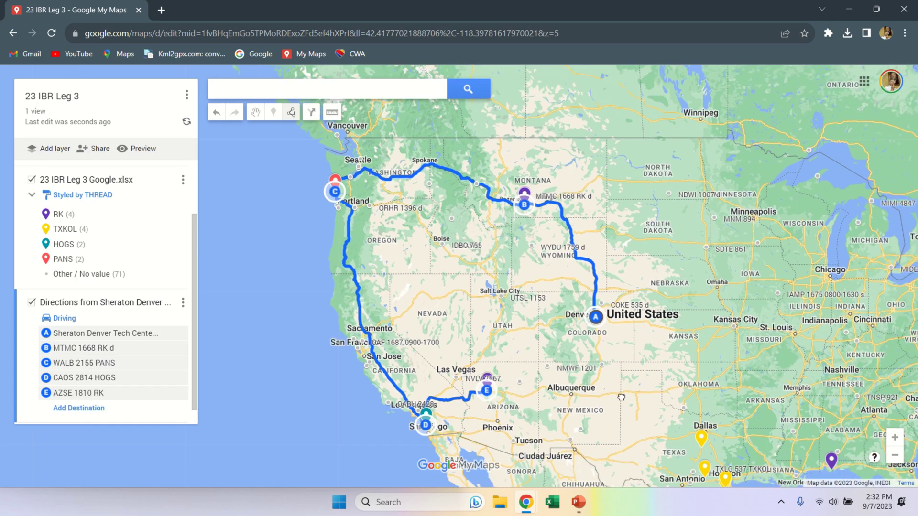
- Extend the Denver route into Texas with the TXW 630 TXKOL and TXLG 537 TXKOL pins
left_click_drag(621, 397, 448, 302)
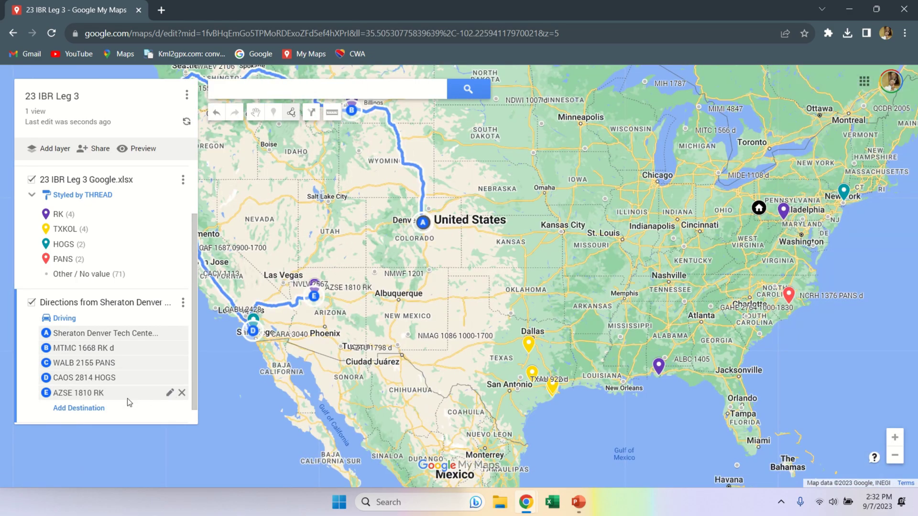
left_click(98, 408)
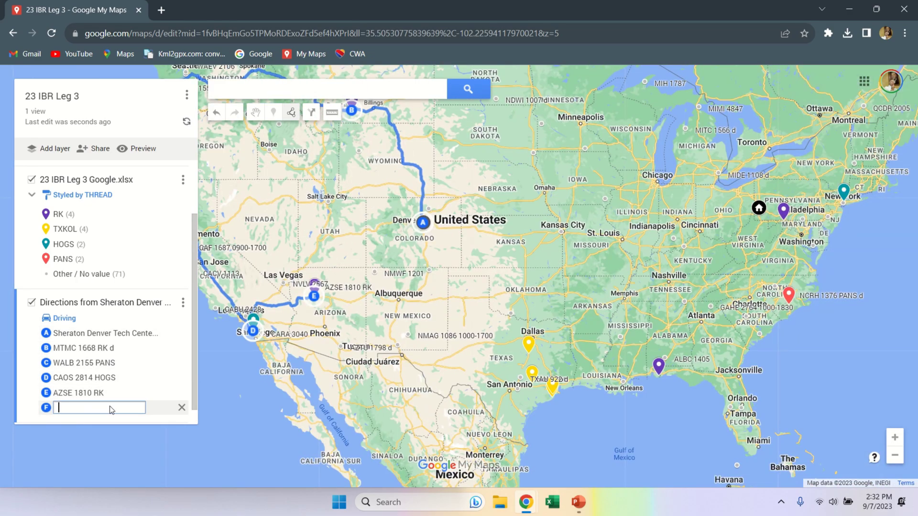
left_click(529, 351)
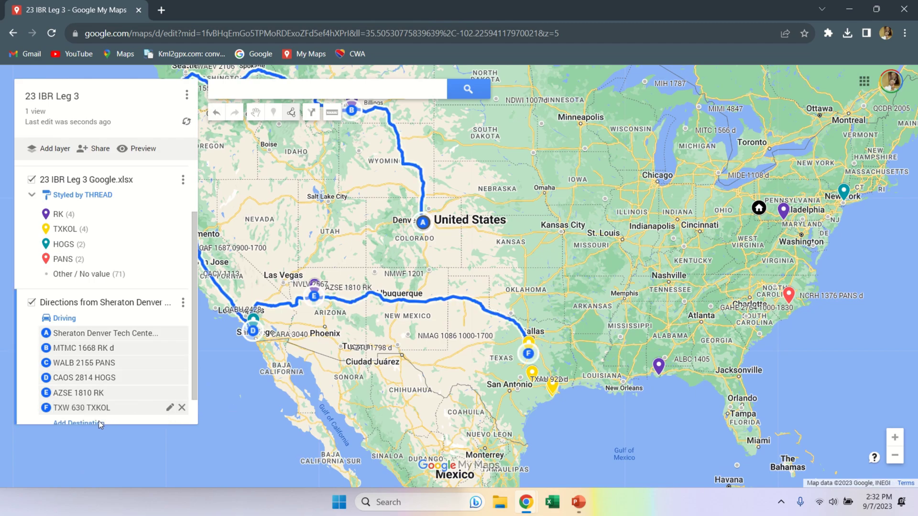
left_click(98, 421)
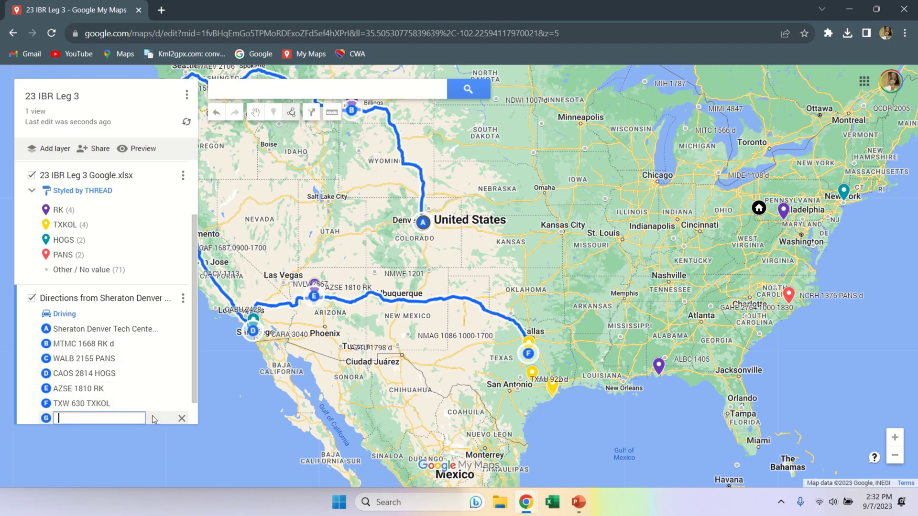
left_click(534, 377)
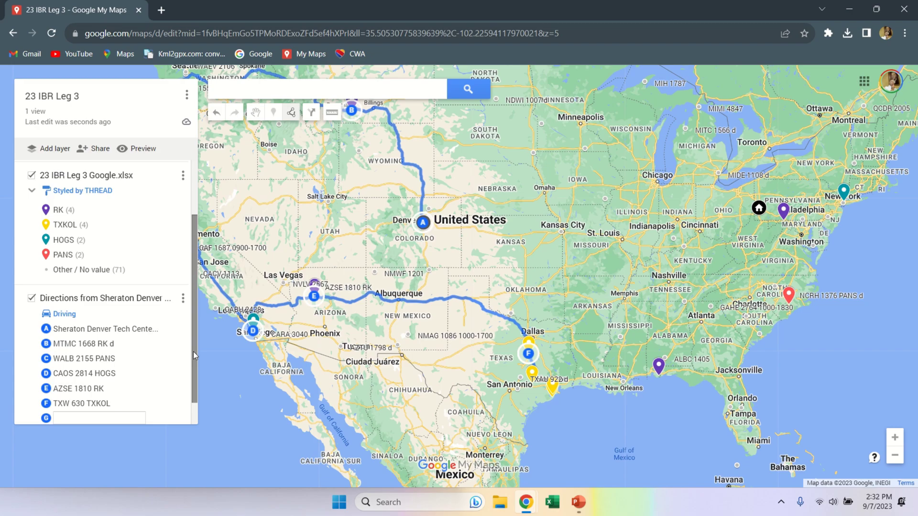
- Add the two TXKOL pins south of Houston, TXCL 1087 and TXDA 1248, as destinations H and I of the Denver route
left_click_drag(193, 352, 195, 388)
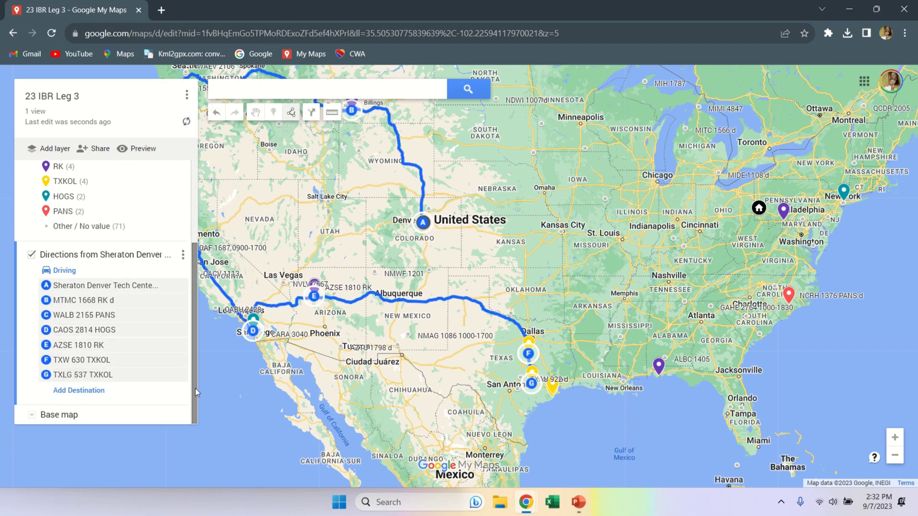
left_click(99, 391)
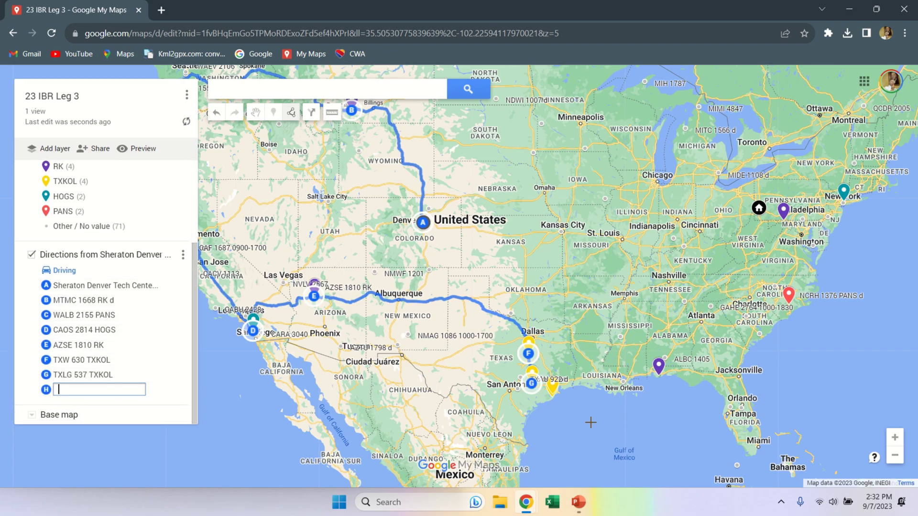
scroll(577, 412, "up", 1)
scroll(577, 411, "up", 2)
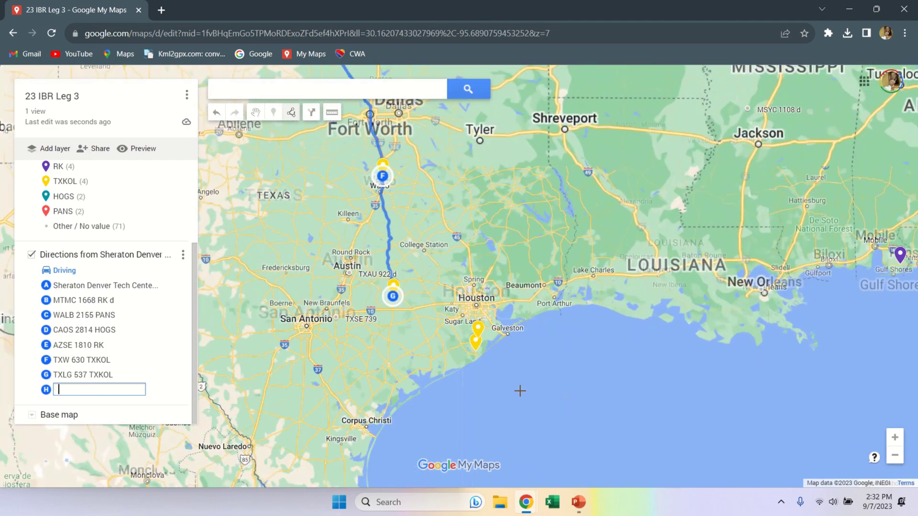
left_click(475, 351)
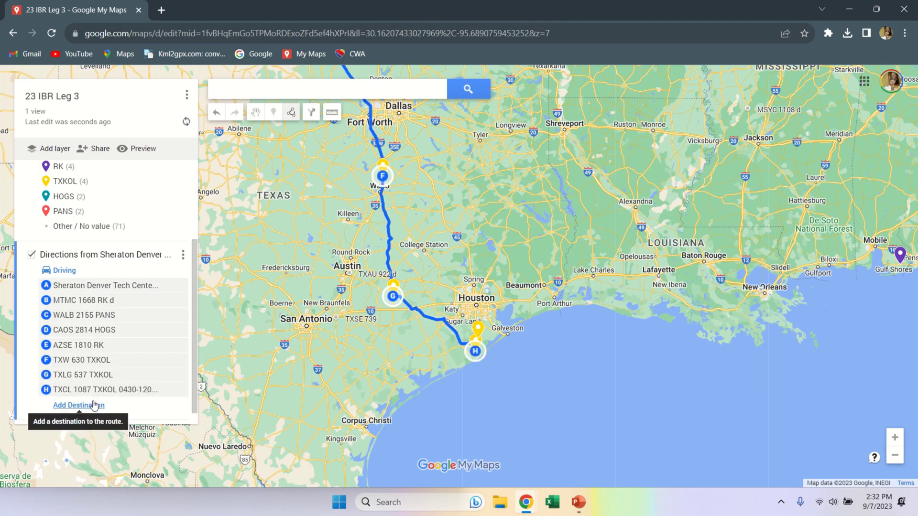
left_click(94, 405)
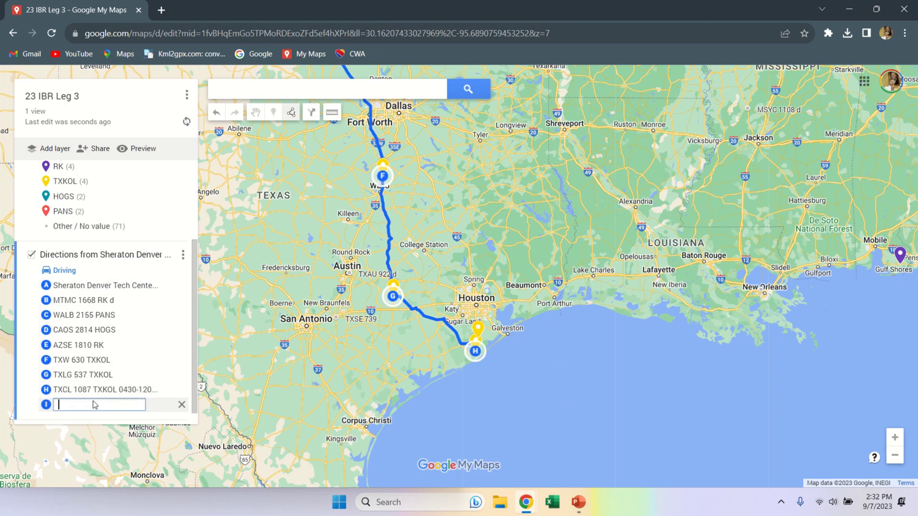
left_click(481, 330)
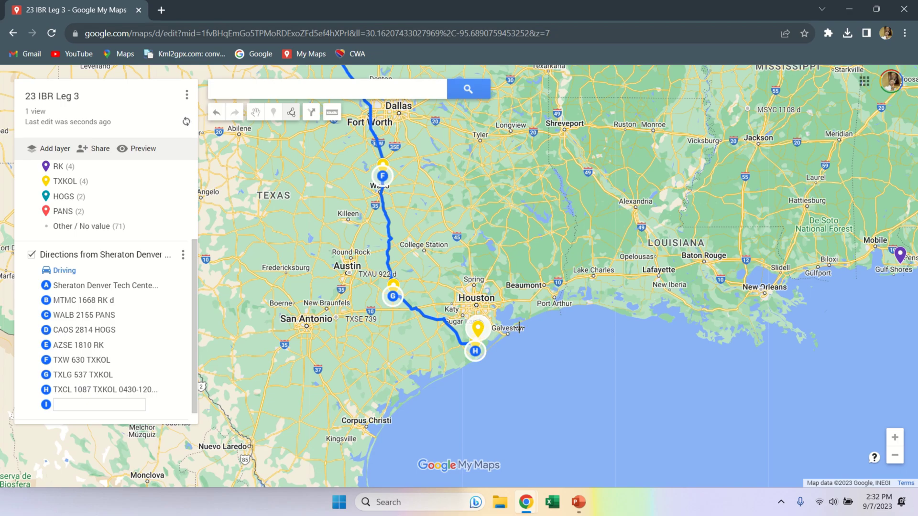
- Create a second driving directions layer from TXDA 1248 TXKOL to the ALEL 2088 RK pin on the Alabama coast
left_click(313, 114)
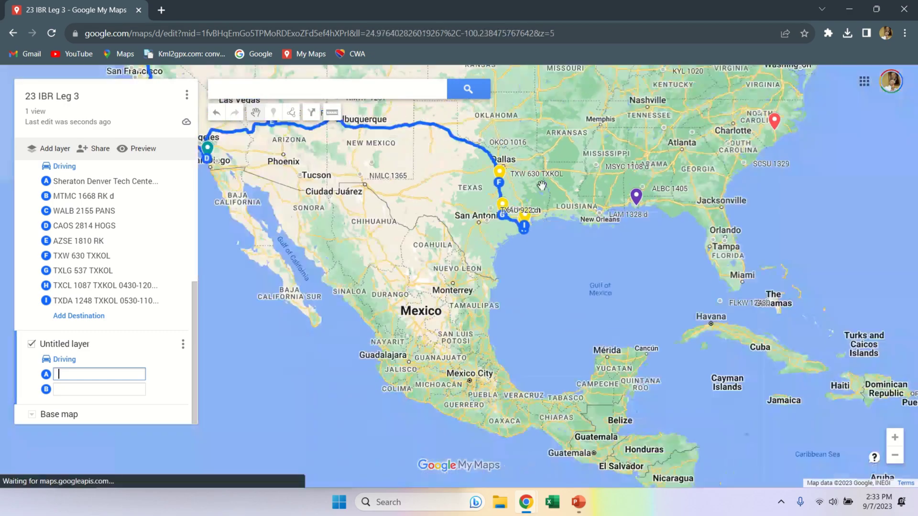
left_click_drag(580, 158, 459, 273)
left_click(87, 374)
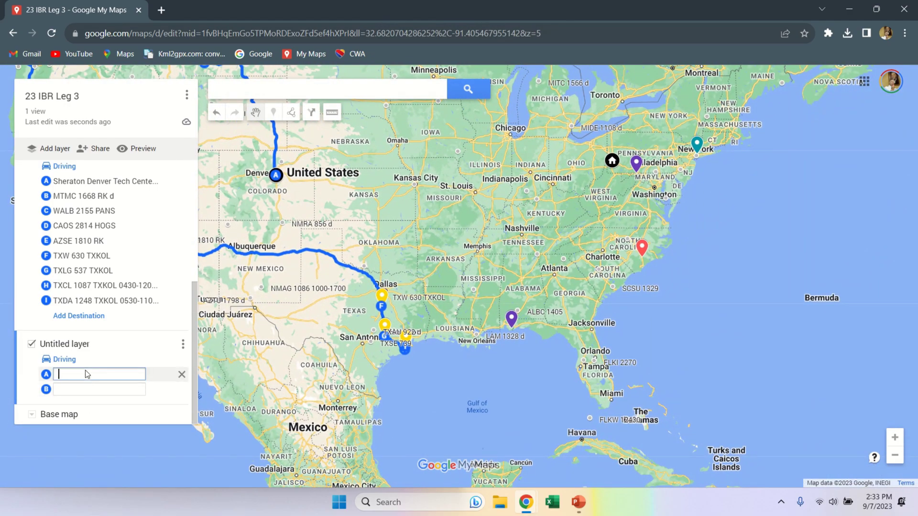
type("txd")
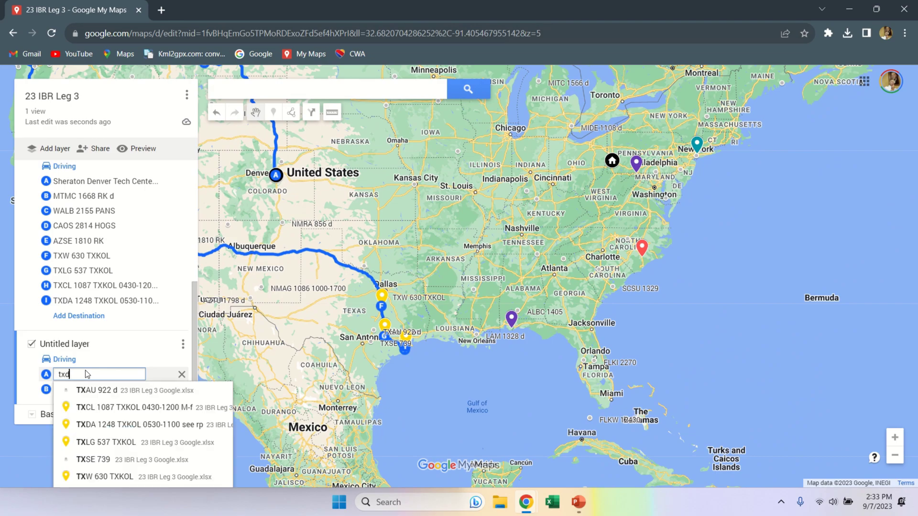
left_click(129, 390)
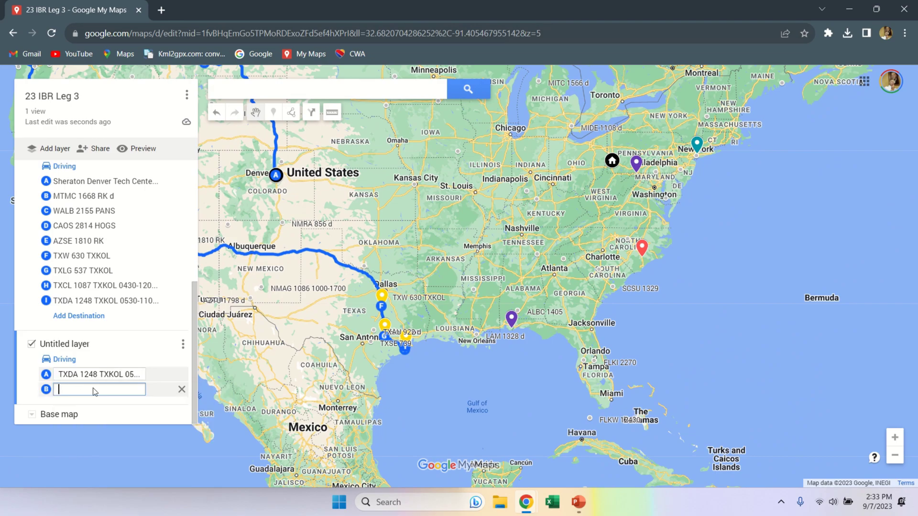
left_click(511, 319)
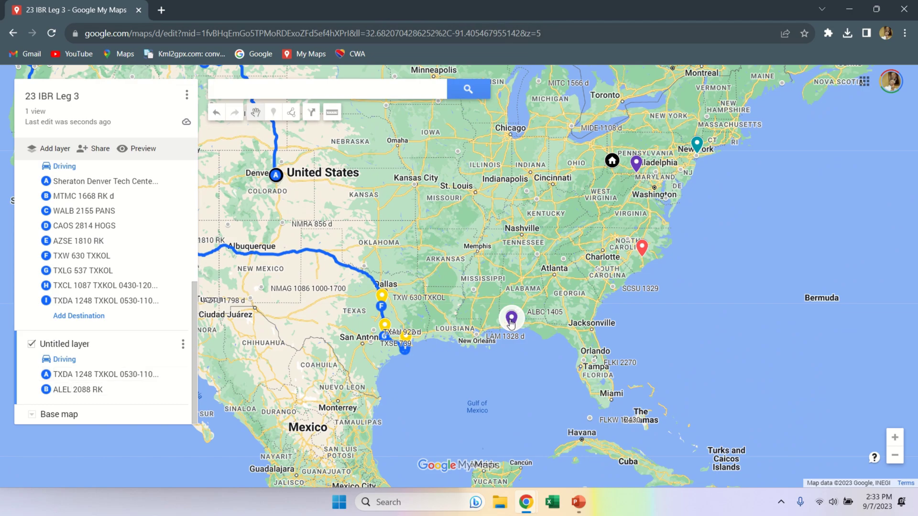
- Add NCRH 1376 PANS d in North Carolina and NYNY3 1476 HOGS in New York to the second route
scroll(561, 415, "down", 3)
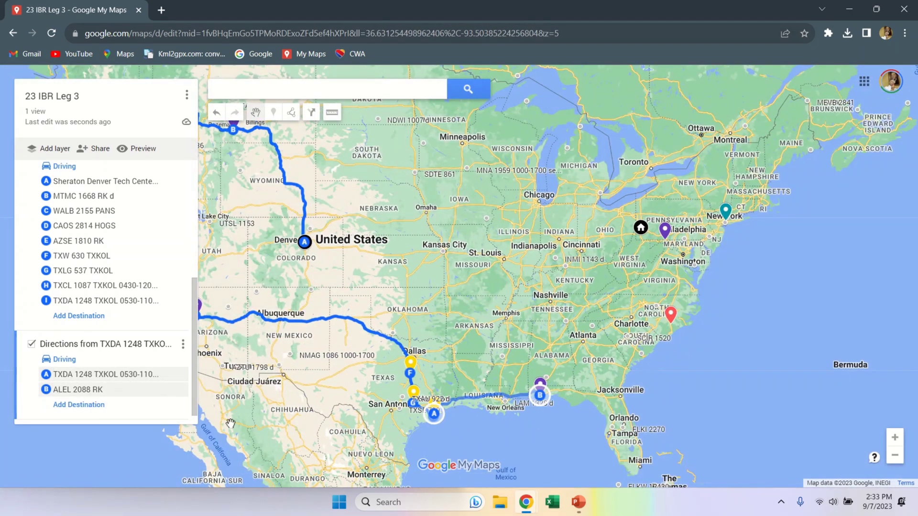
left_click(98, 406)
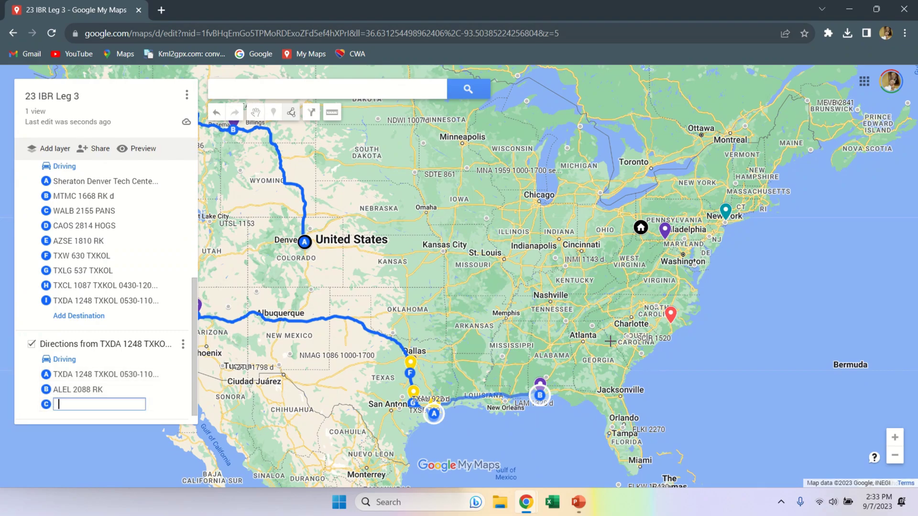
left_click(670, 316)
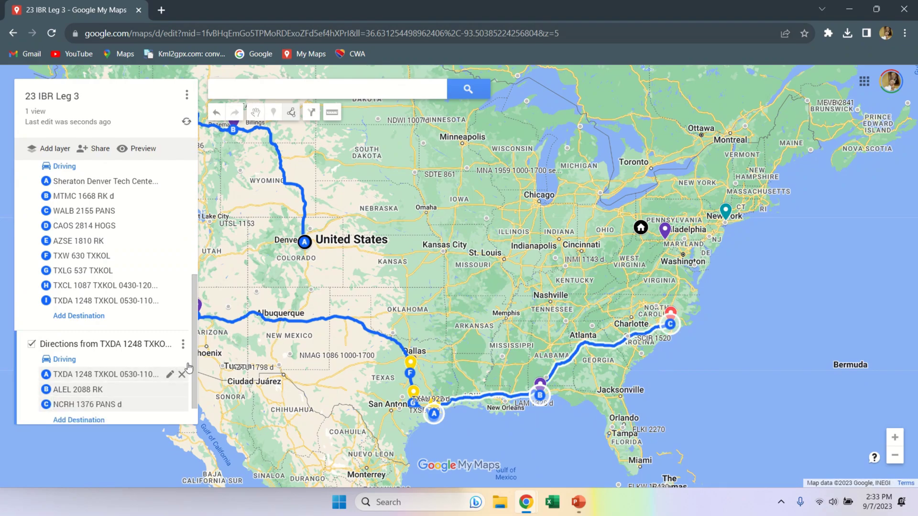
left_click(93, 396)
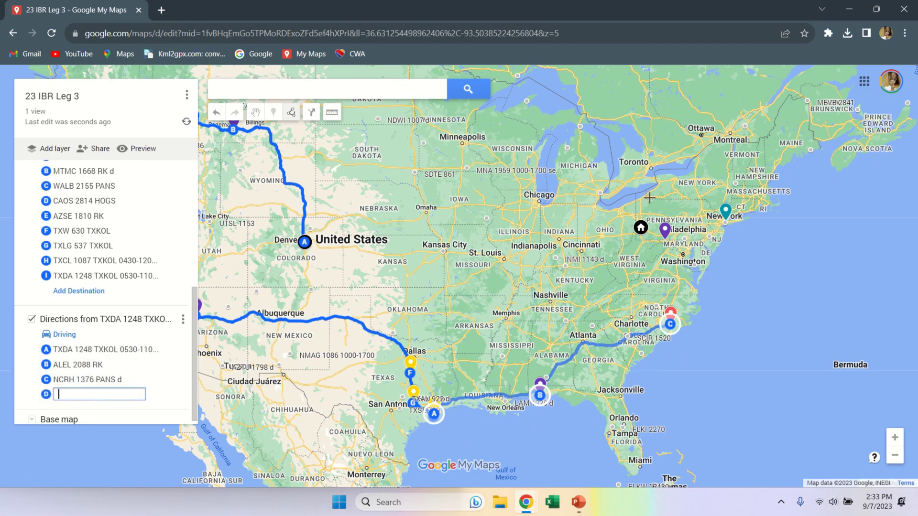
left_click(726, 212)
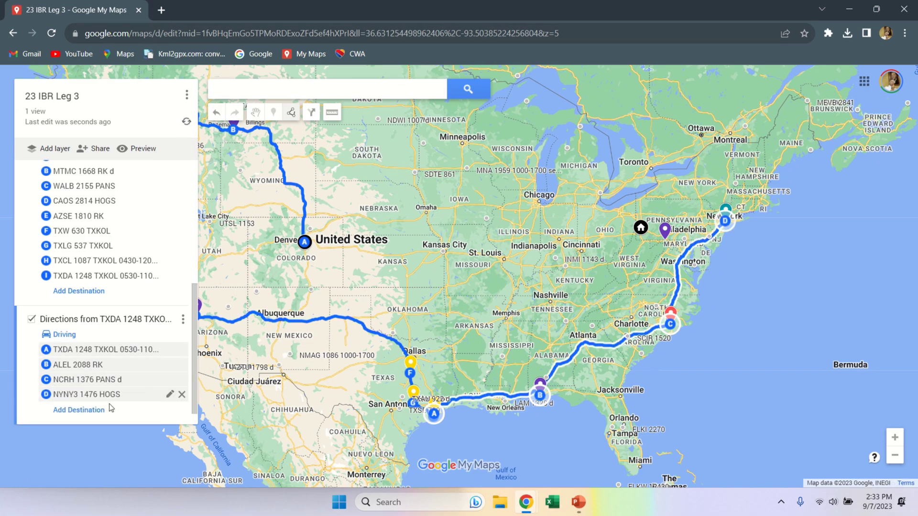
- Add PAAR 3505 RK and the Pittsburgh Airport Marriott checkpoint as destinations E and F of the second route
left_click(93, 410)
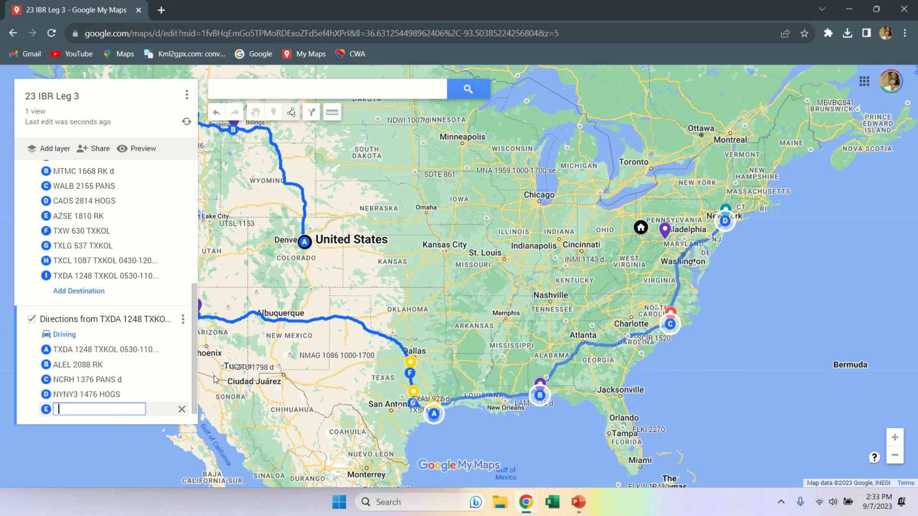
left_click(669, 232)
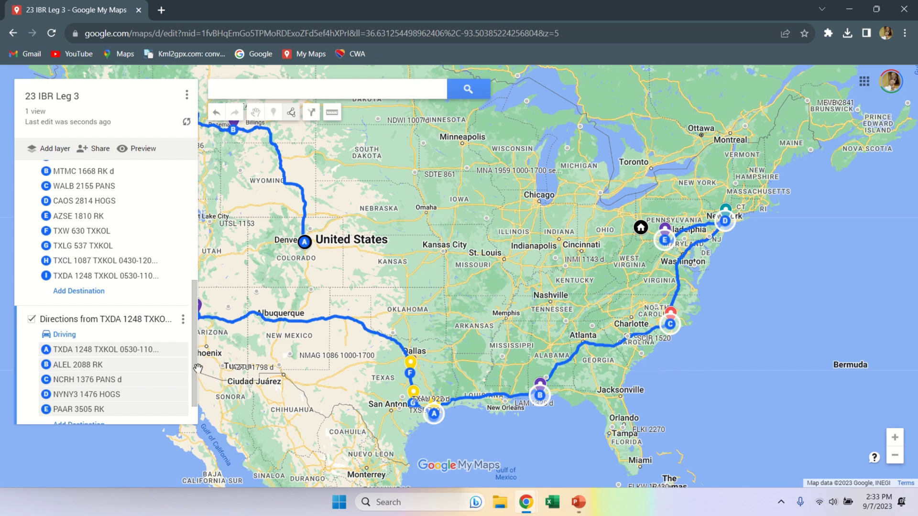
scroll(193, 382, "down", 1)
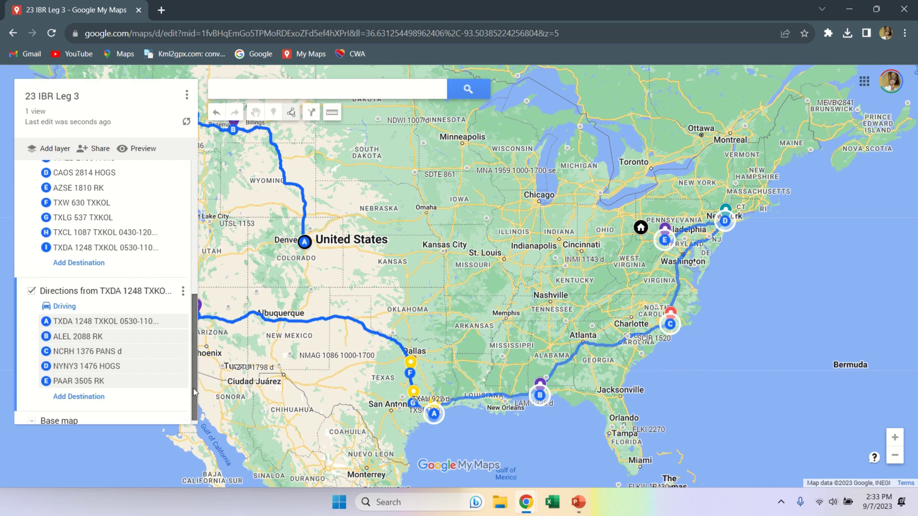
left_click(95, 400)
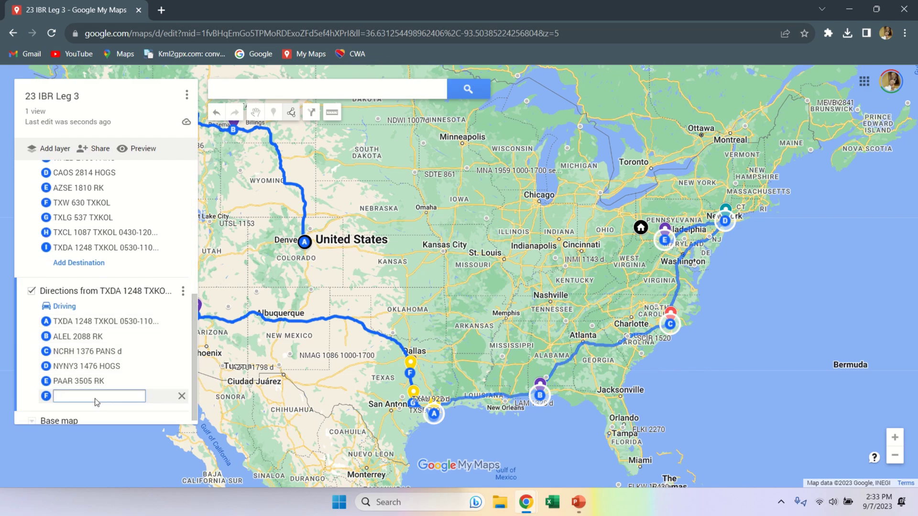
type("pit")
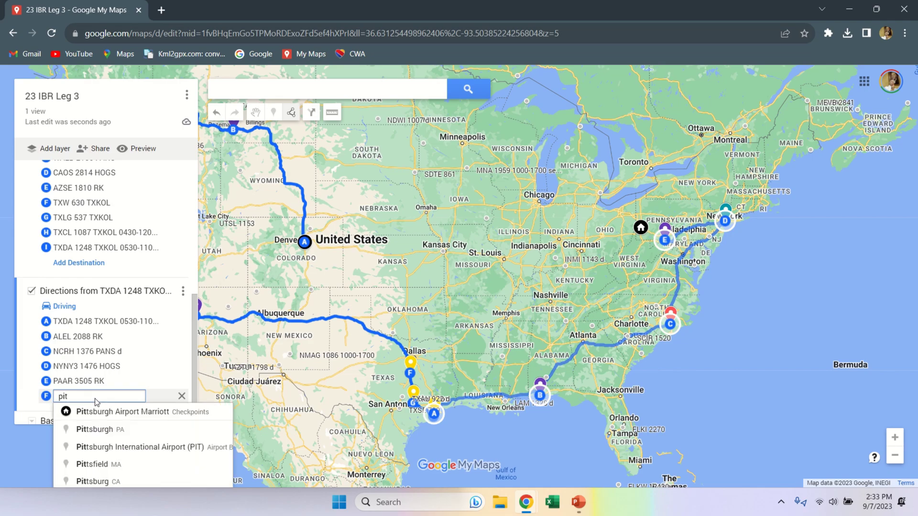
left_click(98, 412)
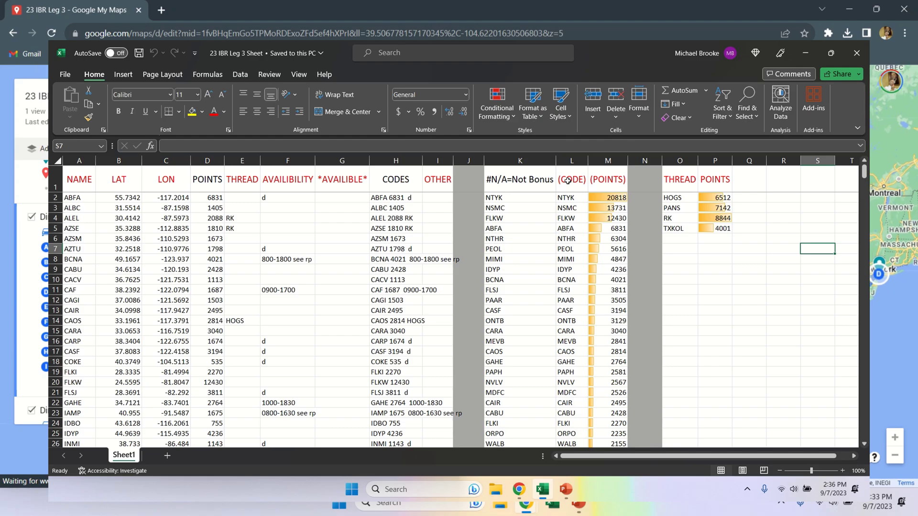
- Style the bonus pins of the 23 IBR Leg 3 Google.xlsx layer by POINTS, grouped in ranges
mouse_move(520, 4)
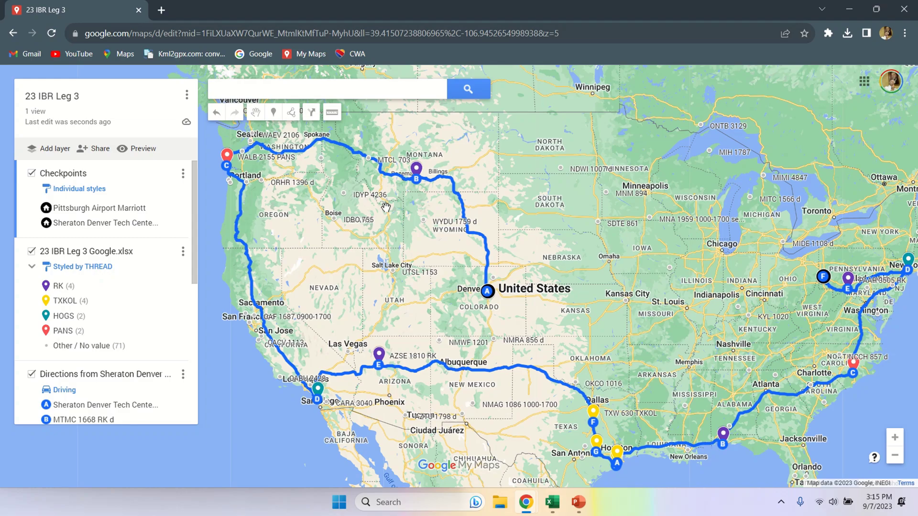
left_click(74, 267)
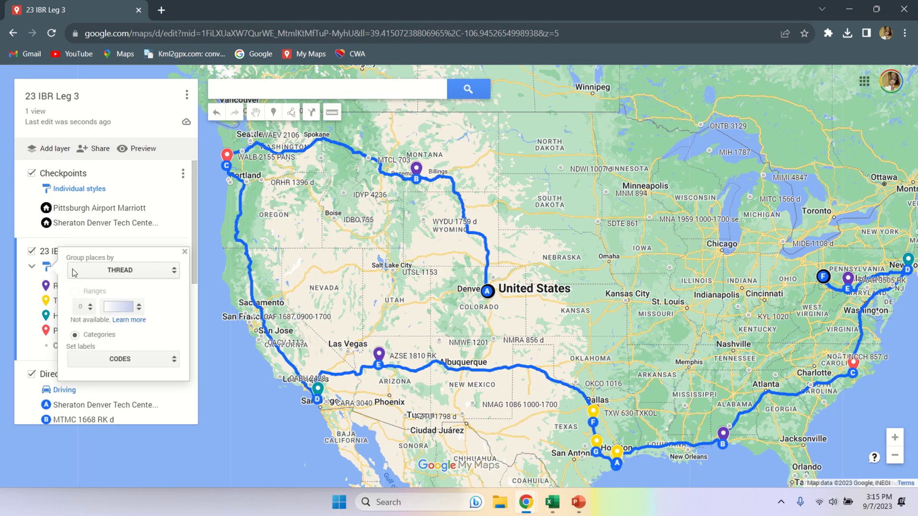
left_click(74, 272)
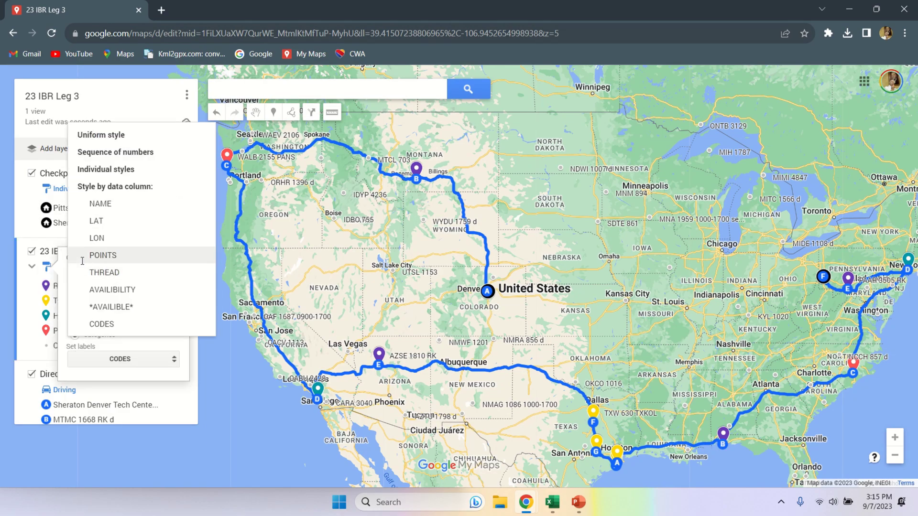
left_click(78, 256)
left_click(75, 292)
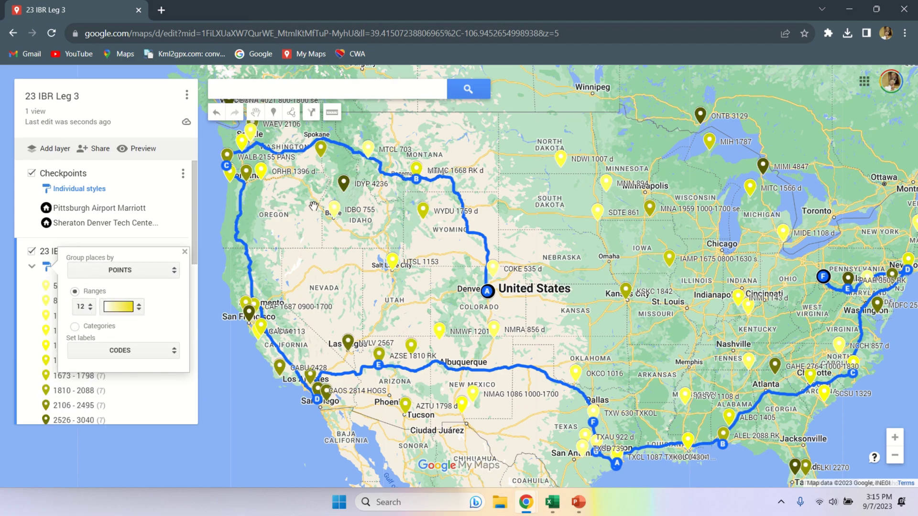
- Create a third driving directions layer from the Sheraton Denver Tech Center Hotel checkpoint to the MTMC 1668 RK d pin in Montana
left_click(314, 119)
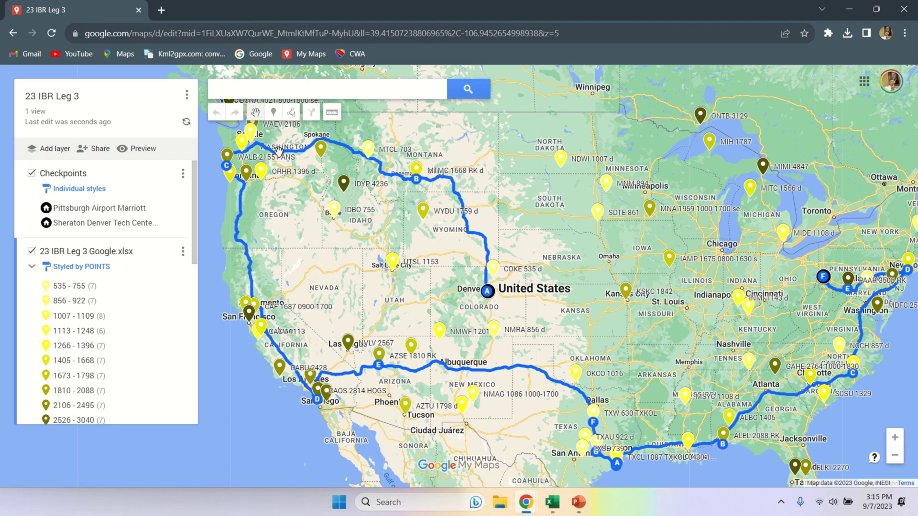
type("d")
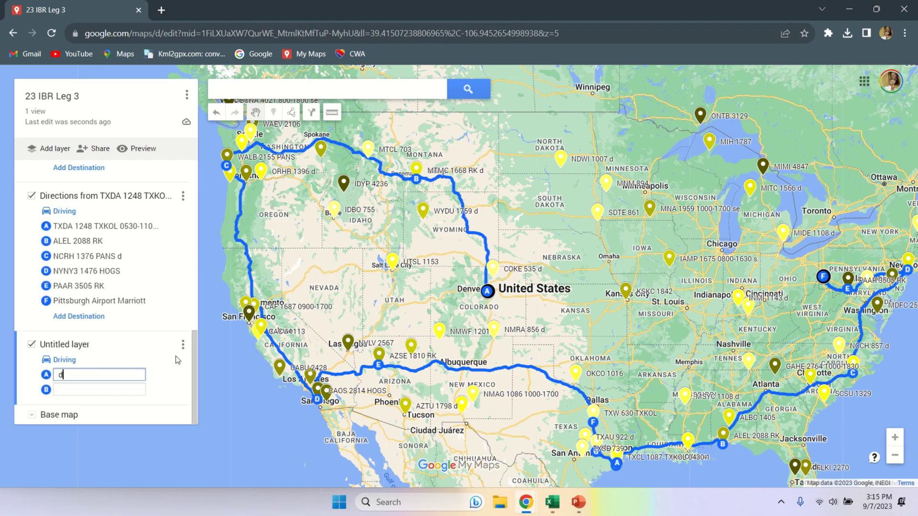
type("e")
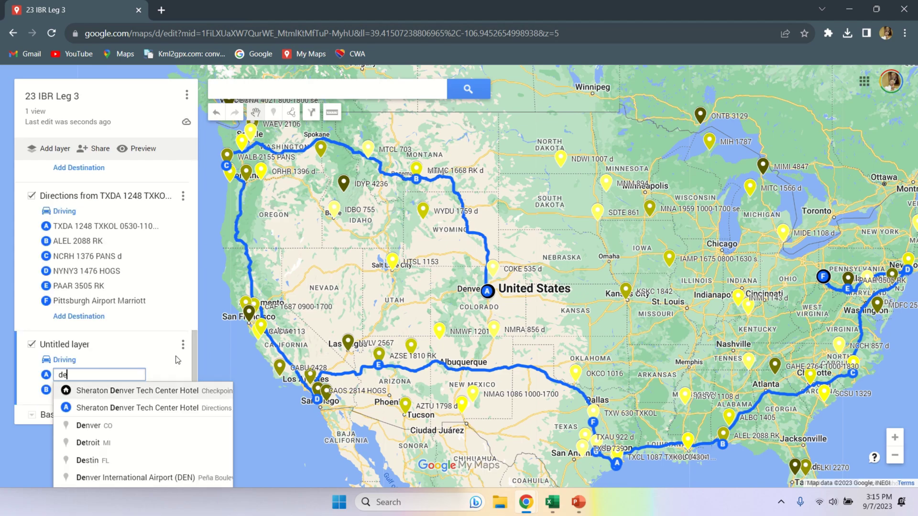
key("Return")
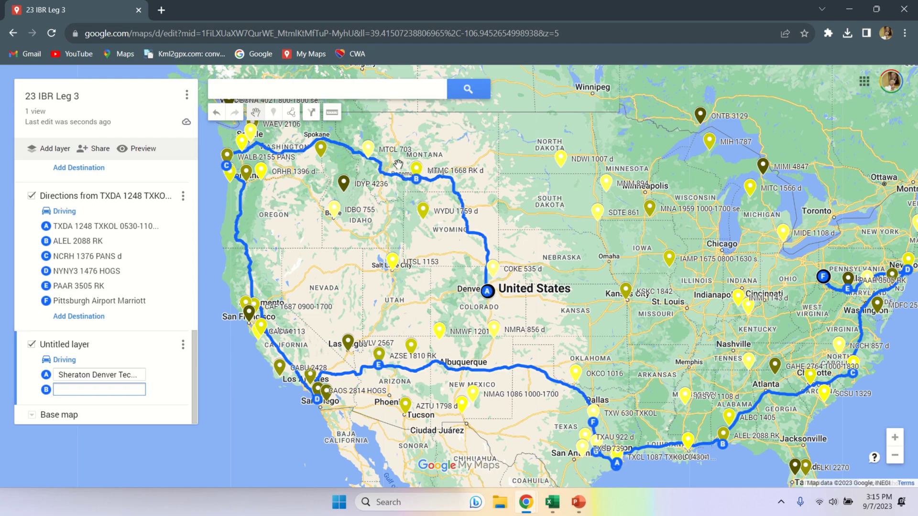
left_click(415, 170)
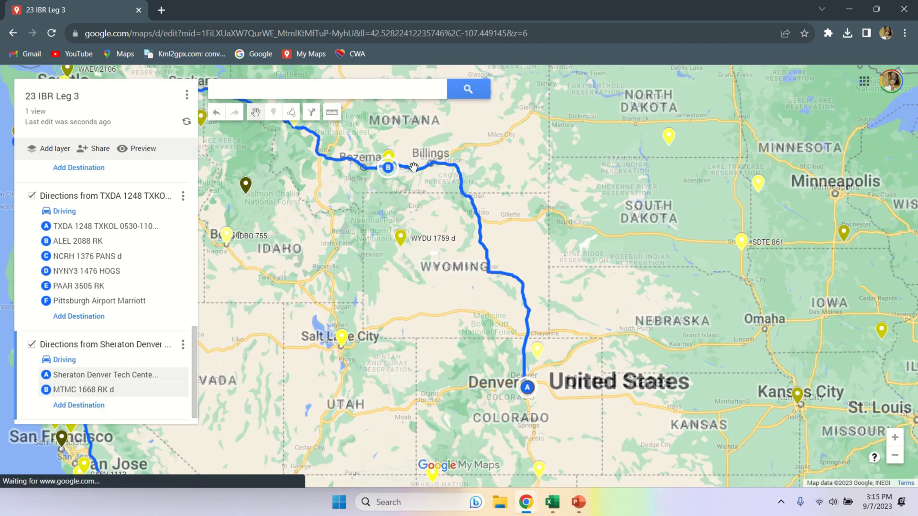
- Add the MTCL 703 pin in western Montana as destination C of the new Denver route
left_click_drag(319, 188, 498, 286)
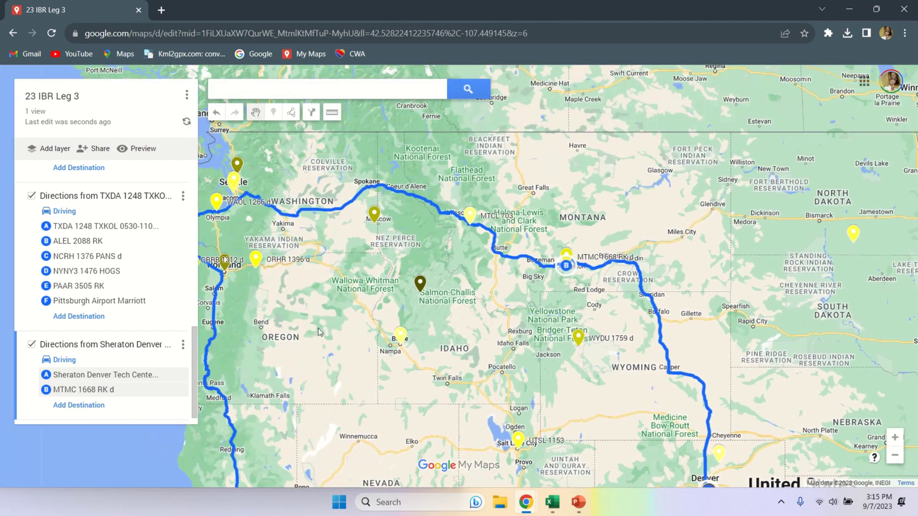
left_click(79, 405)
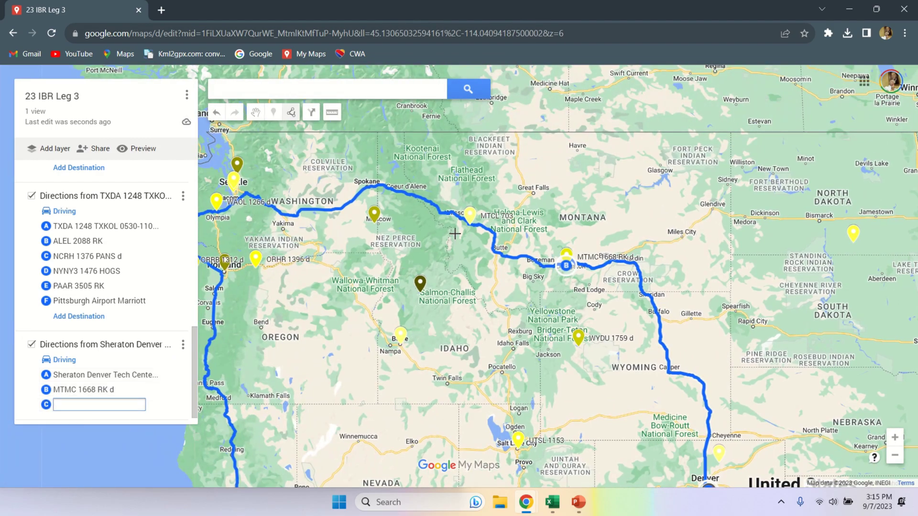
left_click(469, 218)
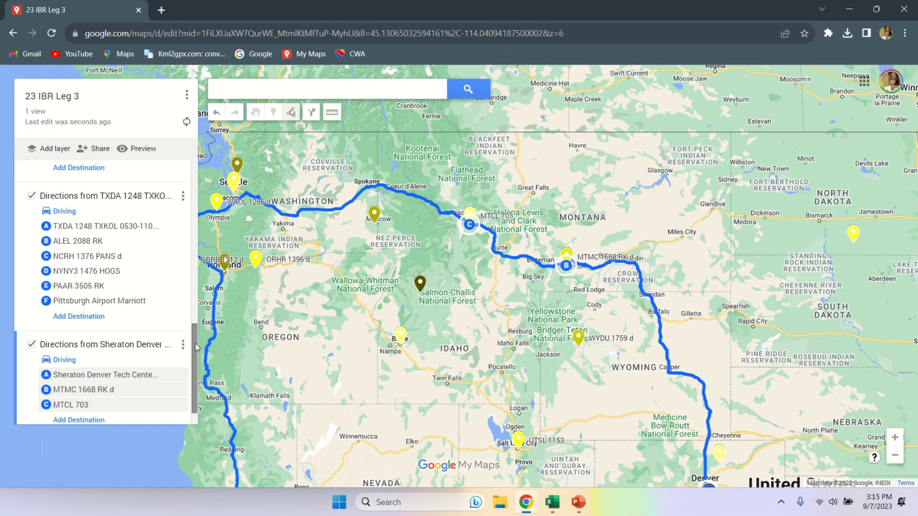
- Extend the new Denver route to WALB 2155 PANS on the Washington coast and ORPO 2235 in Portland as destinations D and E
scroll(120, 378, "down", 1)
left_click(98, 390)
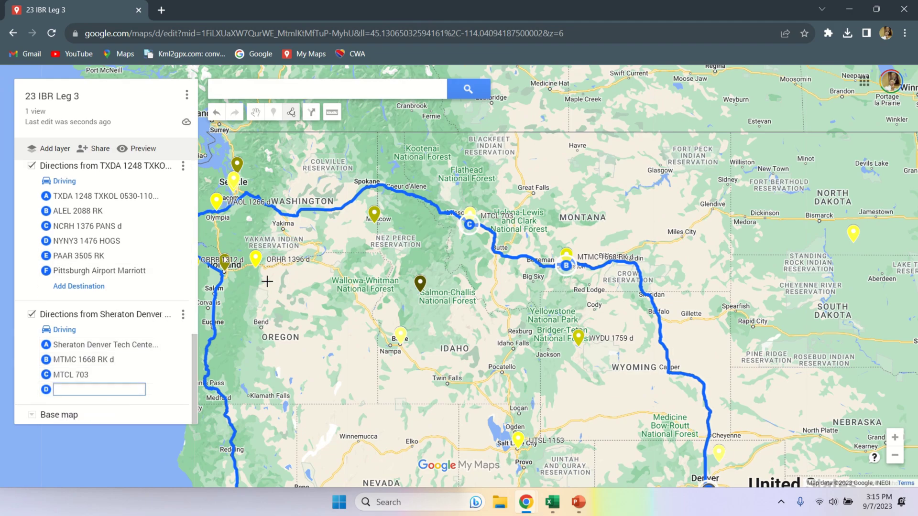
left_click_drag(275, 281, 443, 303)
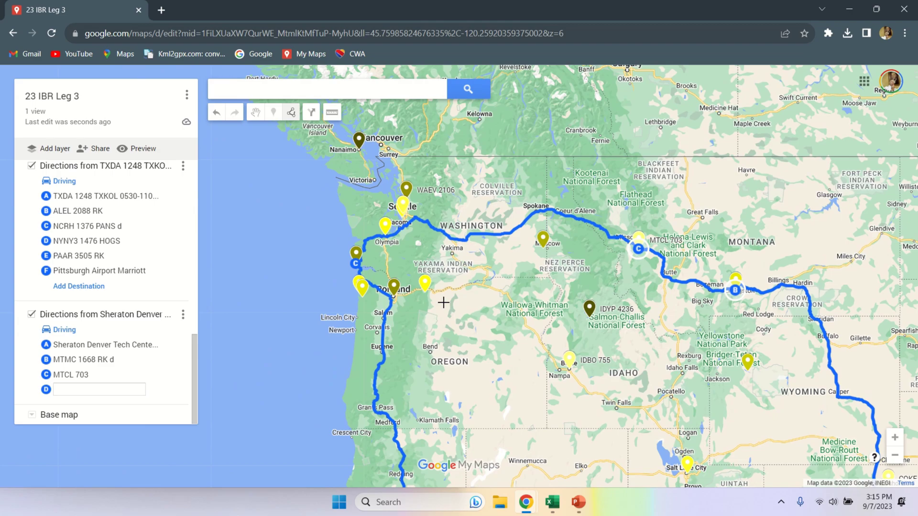
left_click(357, 253)
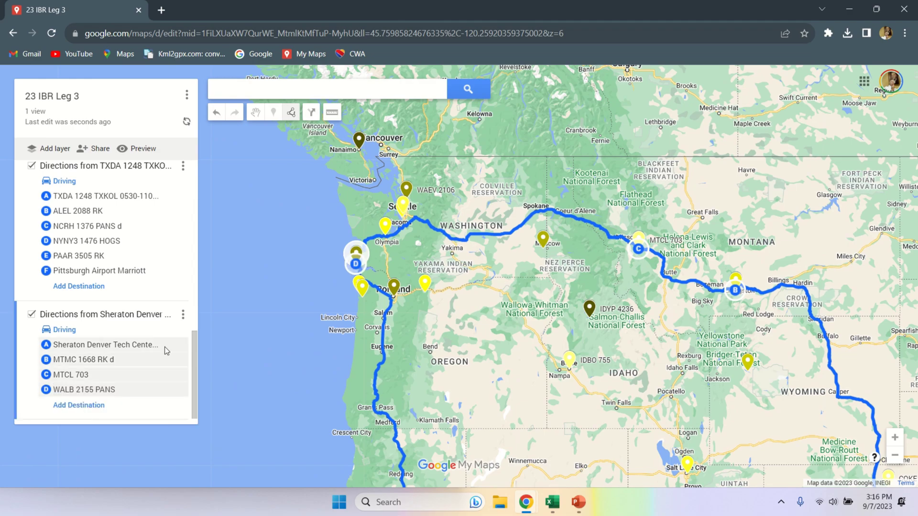
left_click(98, 405)
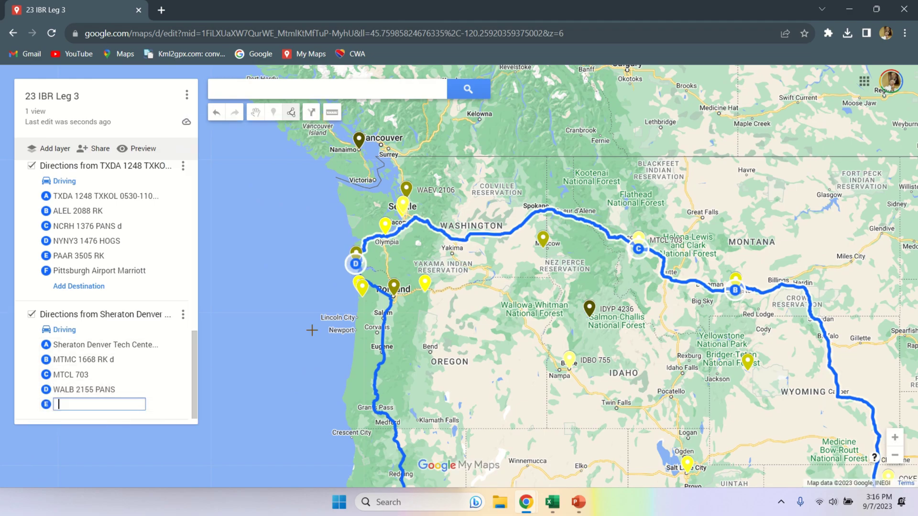
left_click(393, 293)
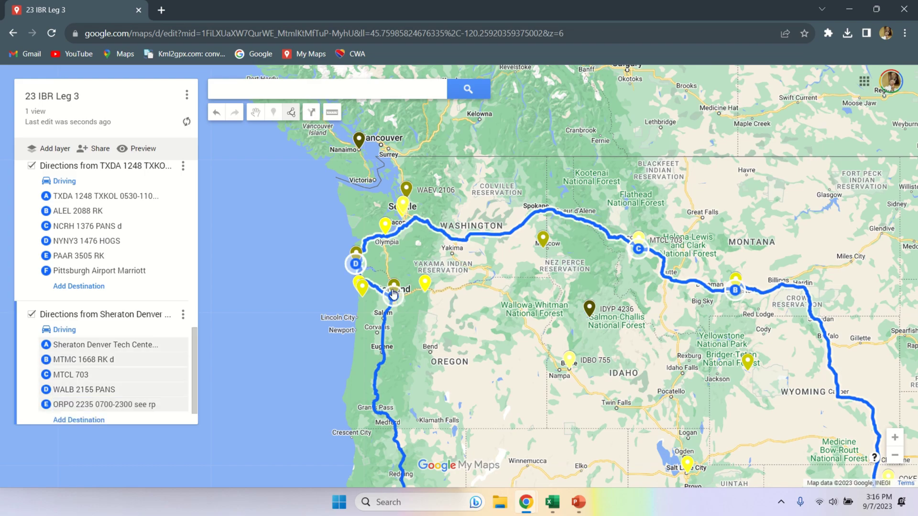
- Check the new Denver route's total distance and driving time in its step-by-step directions
left_click(184, 315)
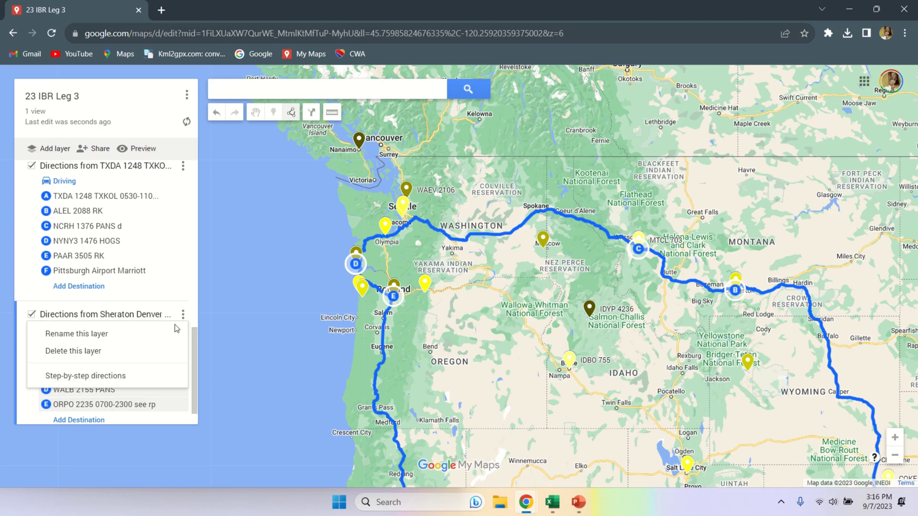
left_click(133, 378)
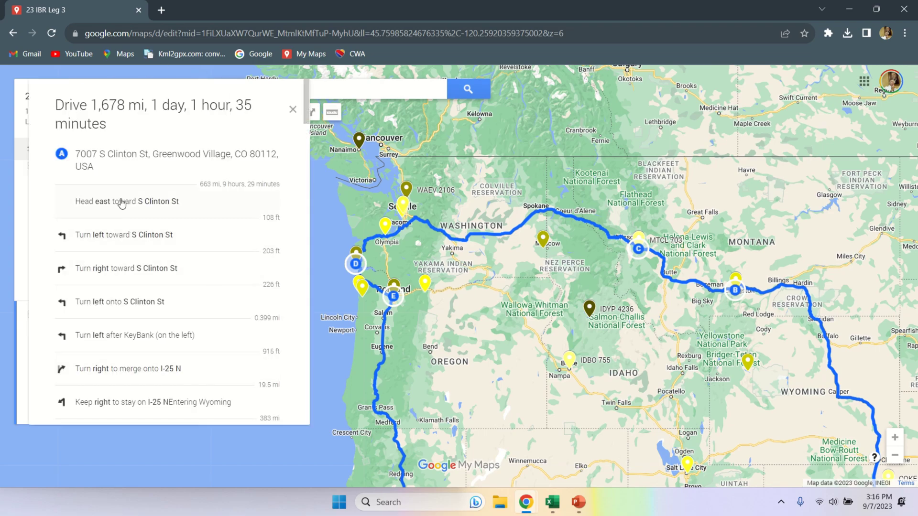
left_click(293, 110)
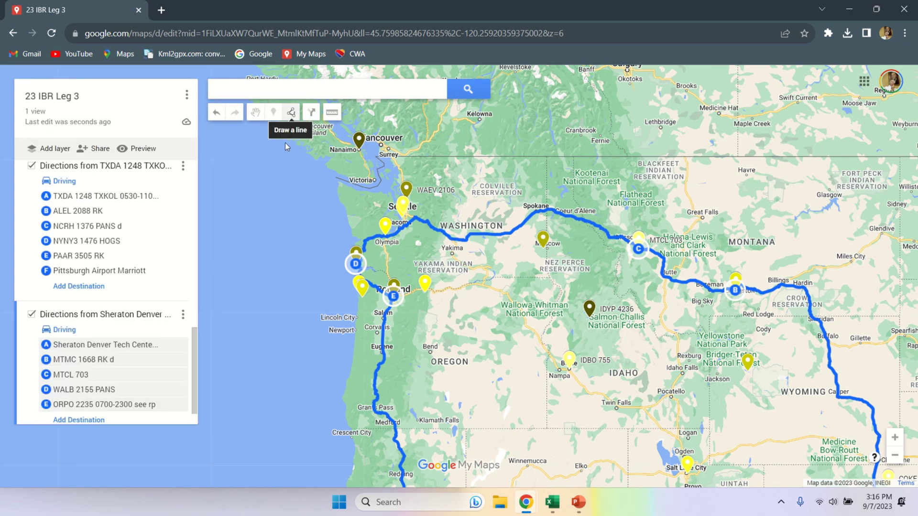
- Add the CASF 3194 d pin in San Francisco as destination F of the new Denver route
left_click_drag(308, 368, 269, 120)
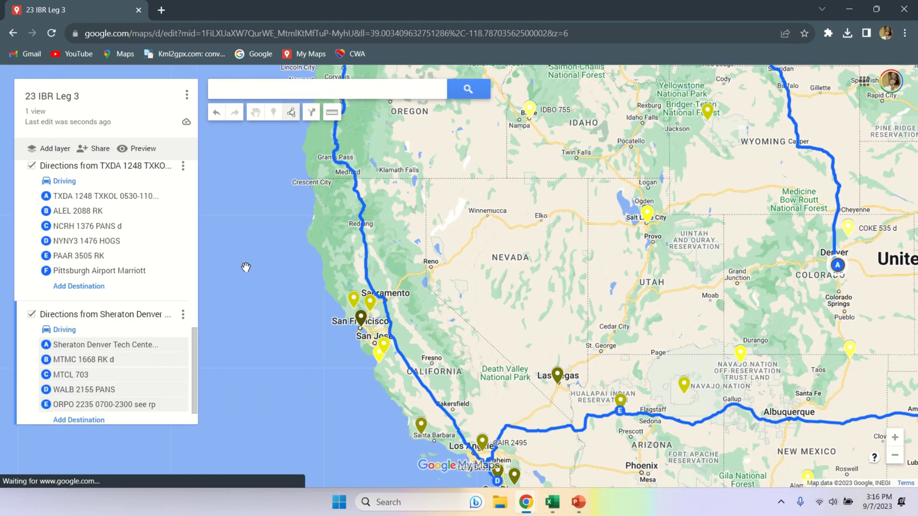
left_click(91, 421)
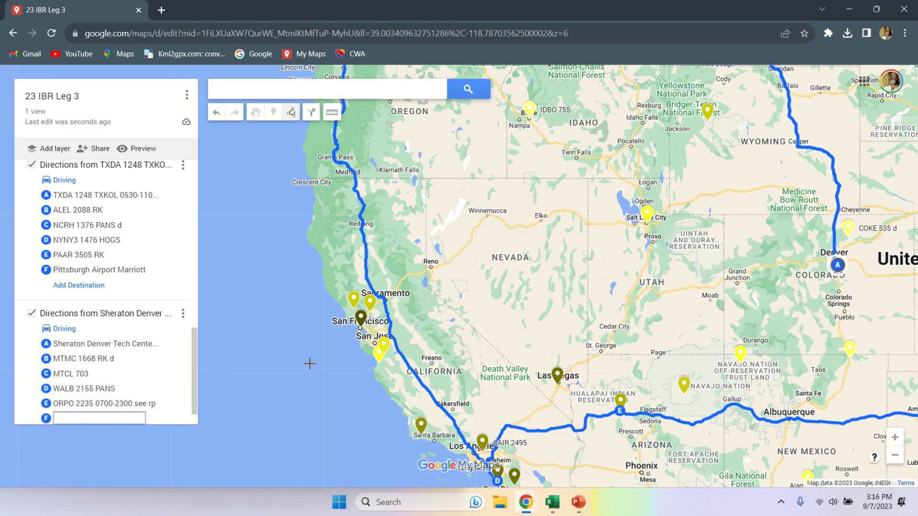
left_click(363, 325)
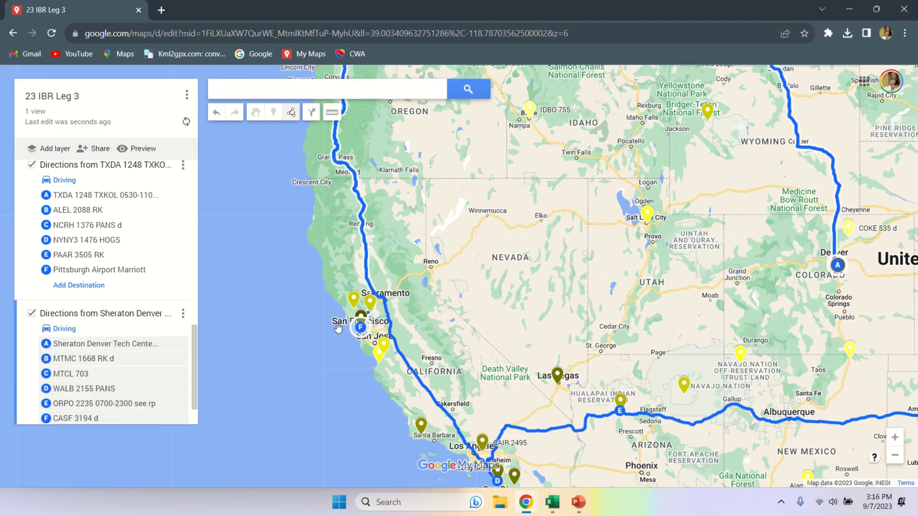
scroll(328, 312, "up", 3)
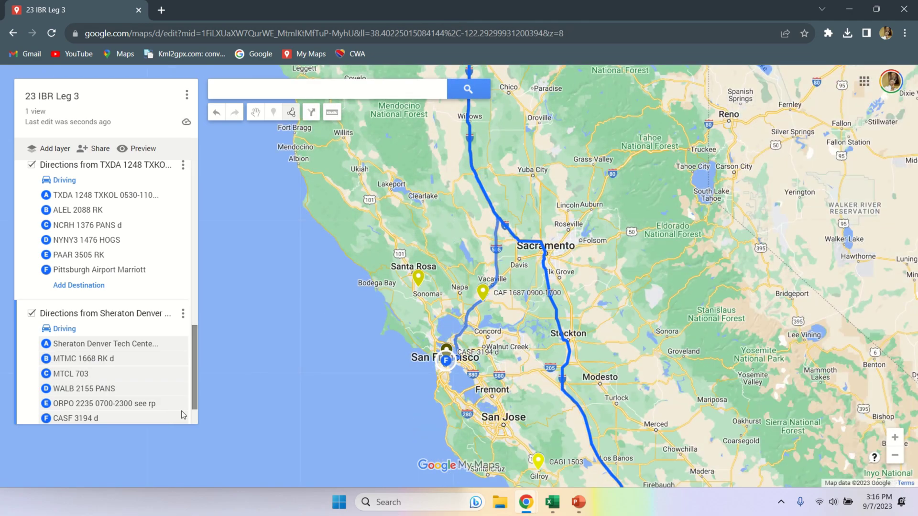
left_click_drag(191, 362, 191, 375)
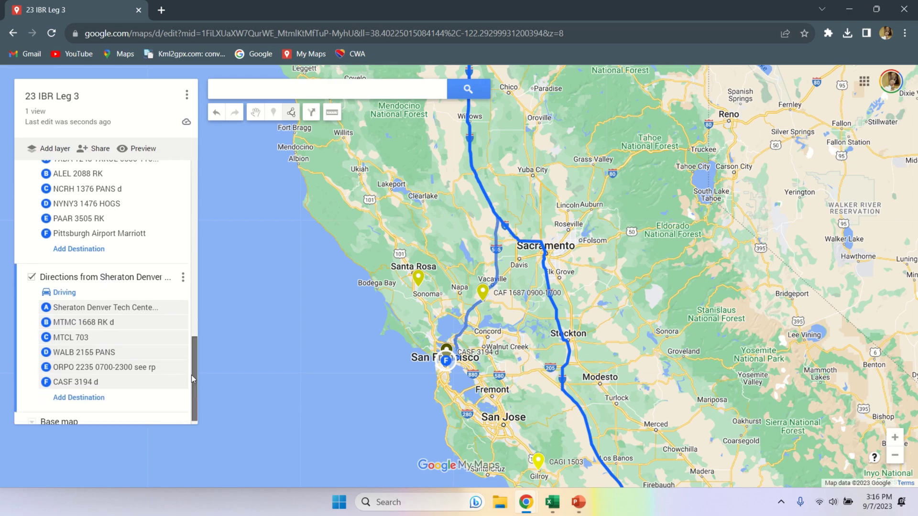
left_click(85, 395)
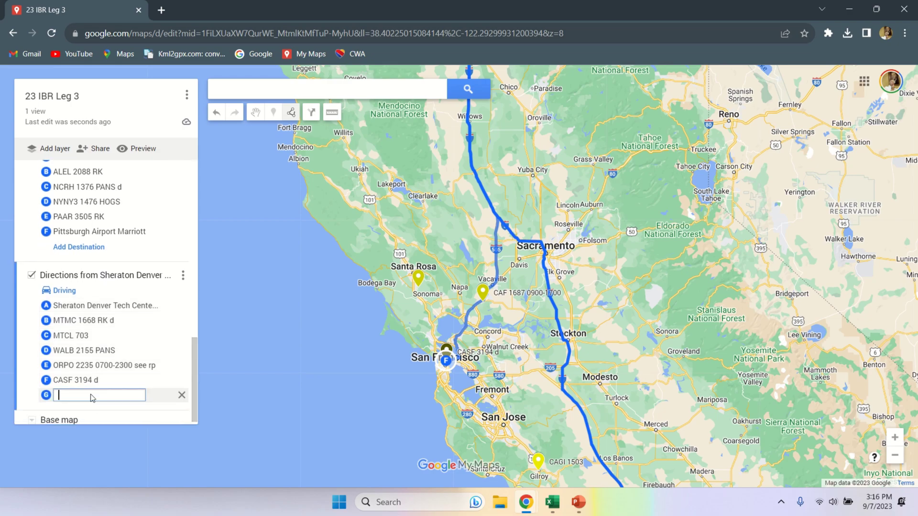
left_click(485, 298)
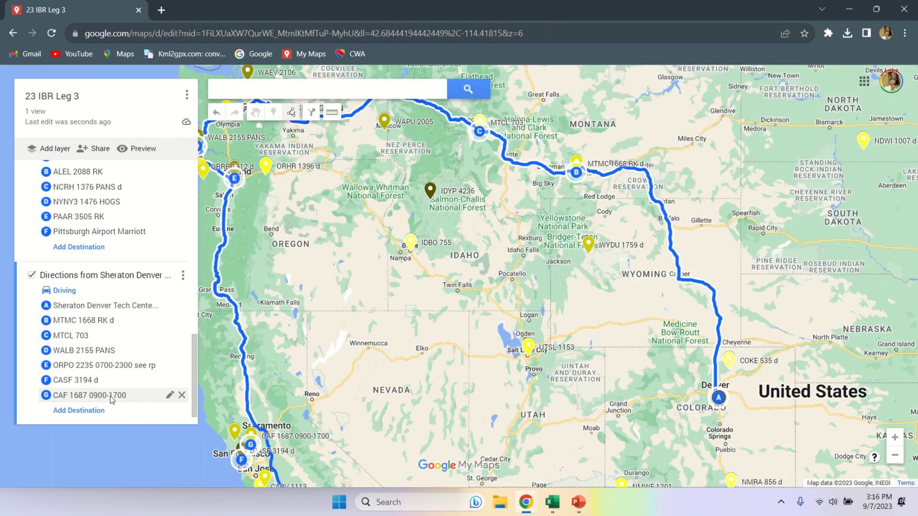
left_click_drag(110, 397, 107, 380)
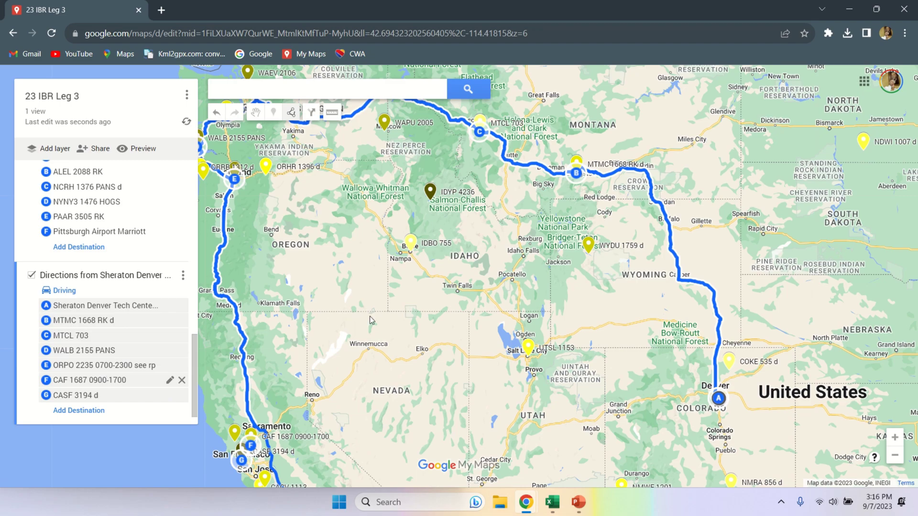
left_click_drag(430, 341, 511, 368)
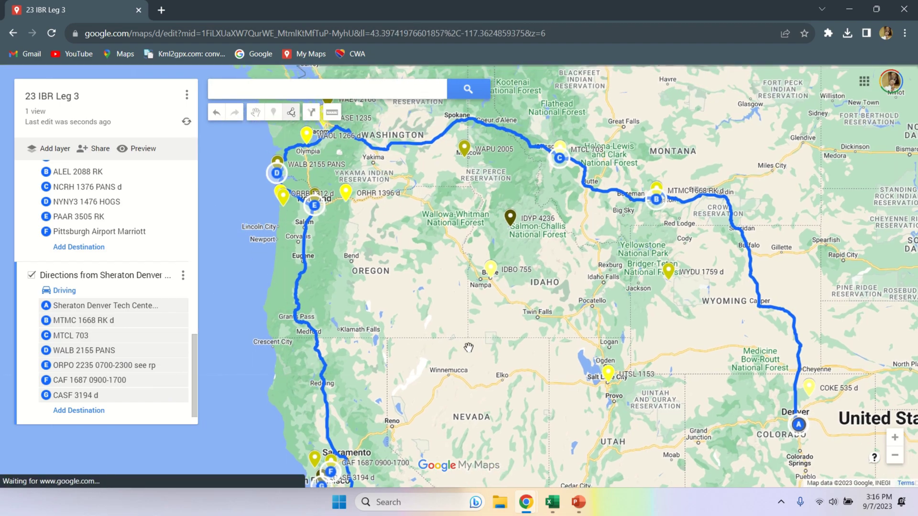
- Check the total distance and driving time of the Denver to San Francisco route in its step-by-step directions
left_click(183, 275)
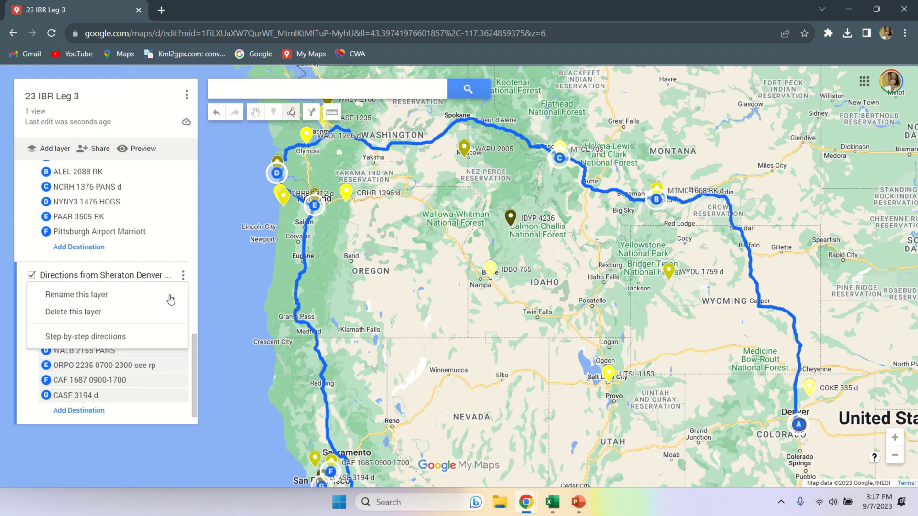
left_click(137, 336)
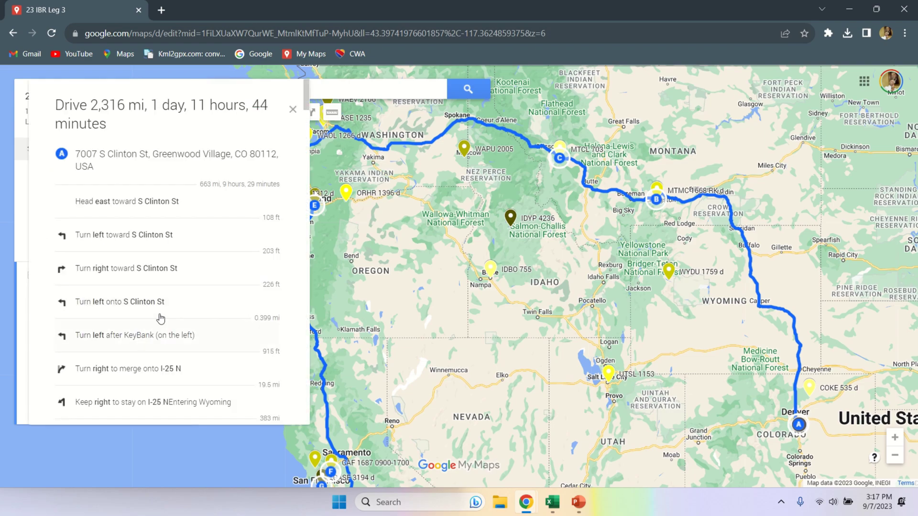
mouse_move(545, 4)
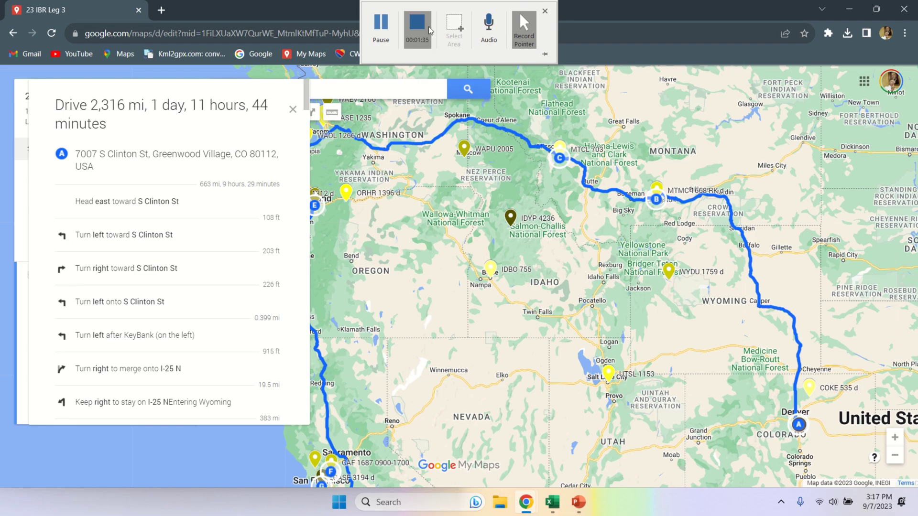
left_click(427, 31)
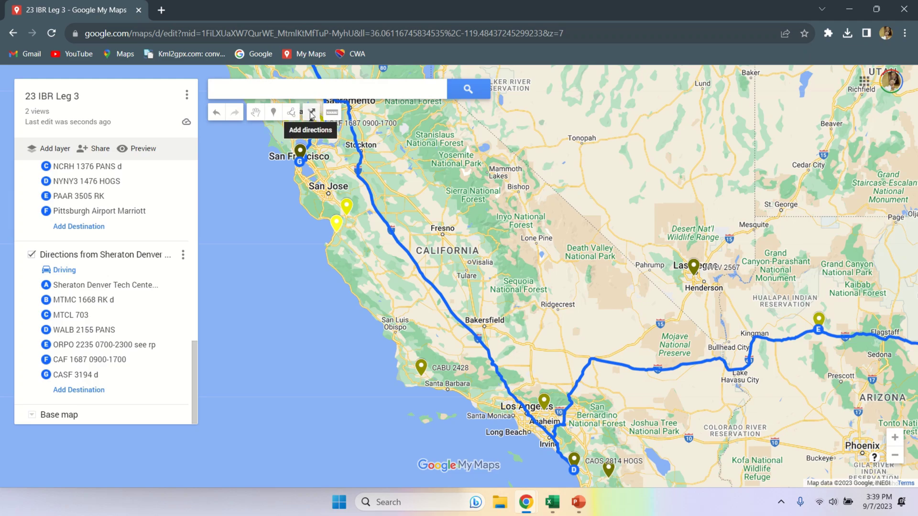
- Create a new driving route from CASF 3194 d in San Francisco to the CAIR 2495 pin near Los Angeles
left_click(311, 113)
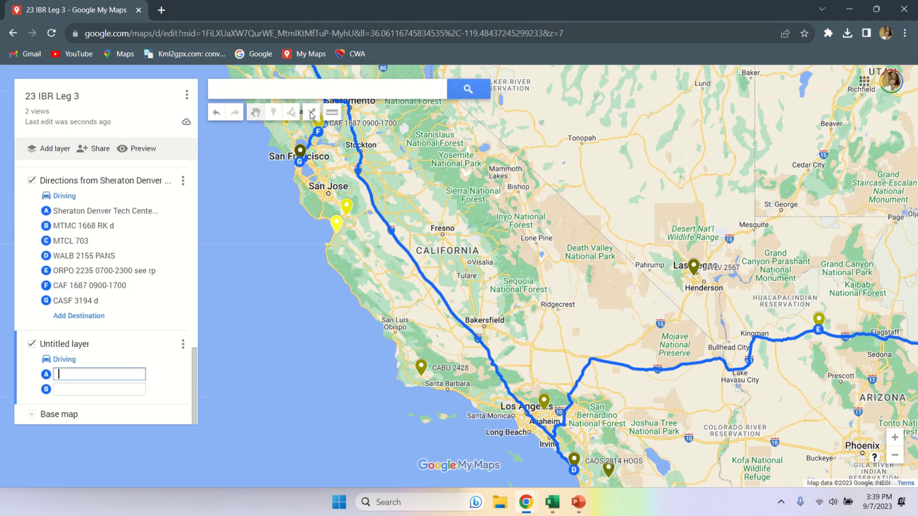
type("cas")
key("Down")
key("Return")
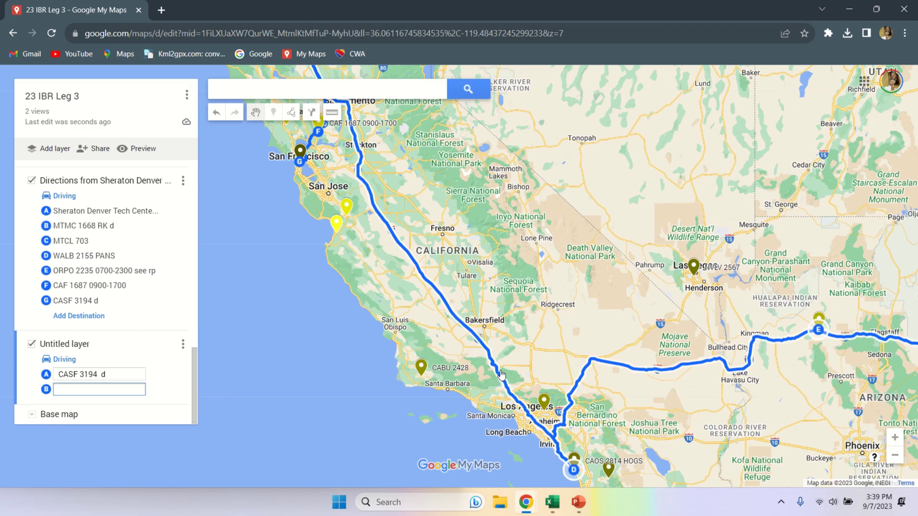
left_click(542, 401)
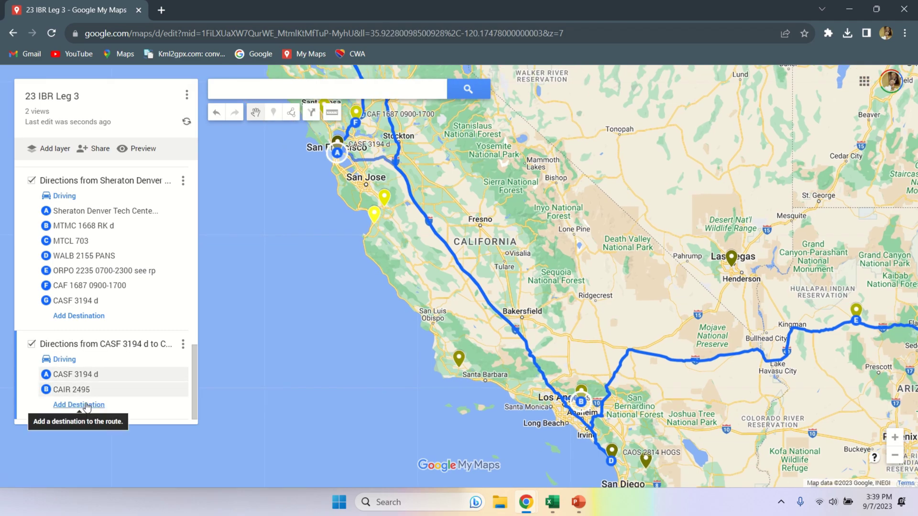
- Extend the route from CASF 3194 d to CAOS 2814 HOGS and CARA 3040 near San Diego as destinations C and D
left_click(90, 404)
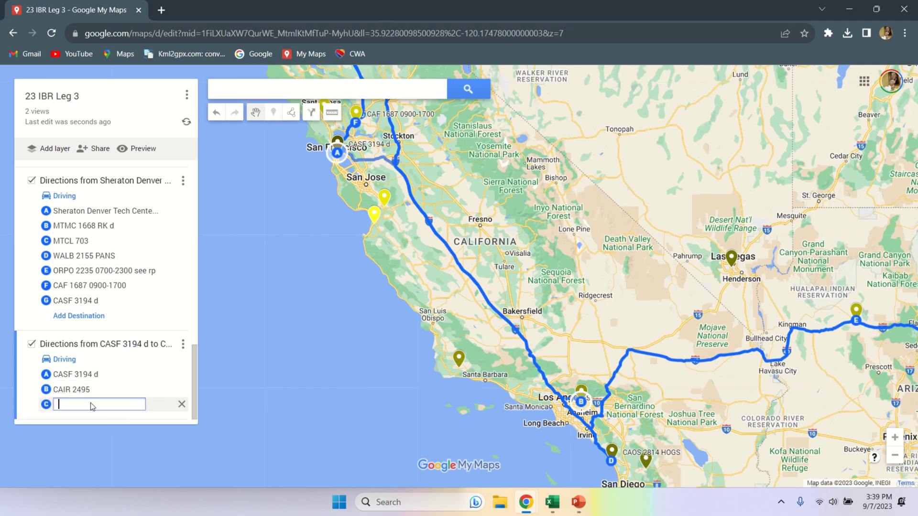
left_click(615, 453)
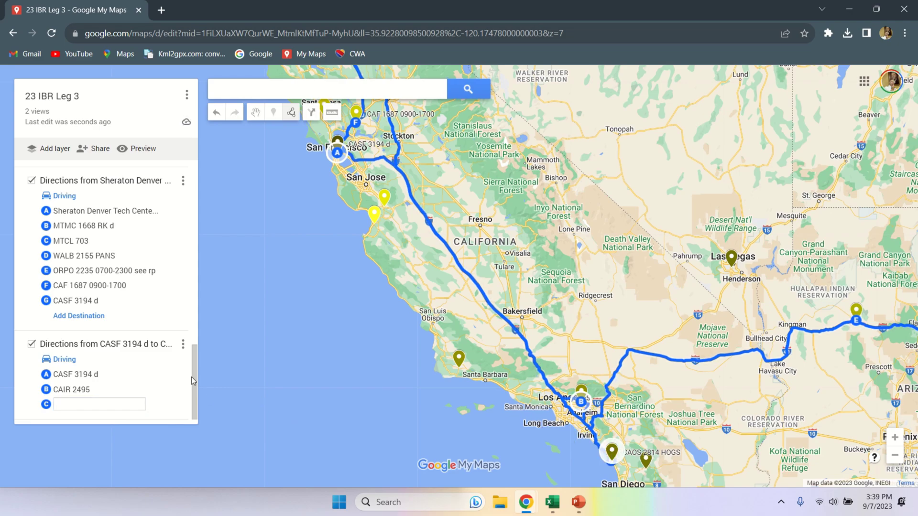
left_click(79, 420)
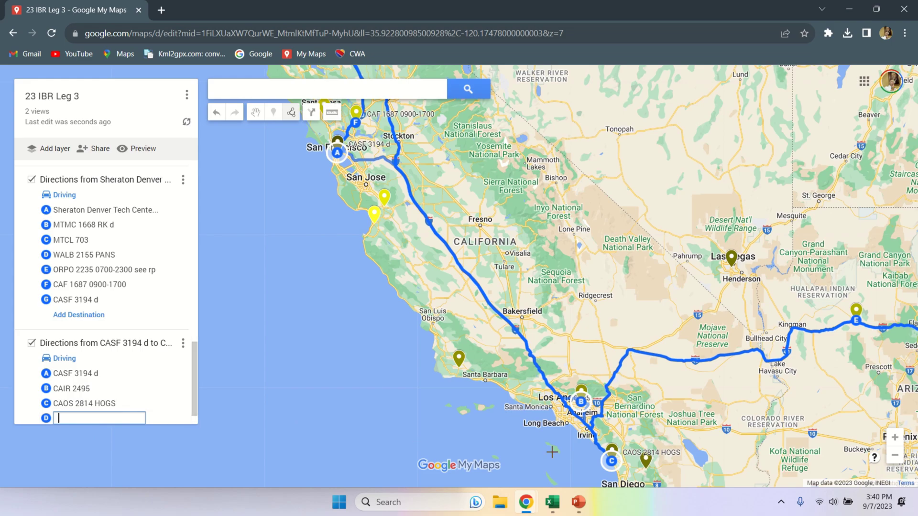
left_click(649, 464)
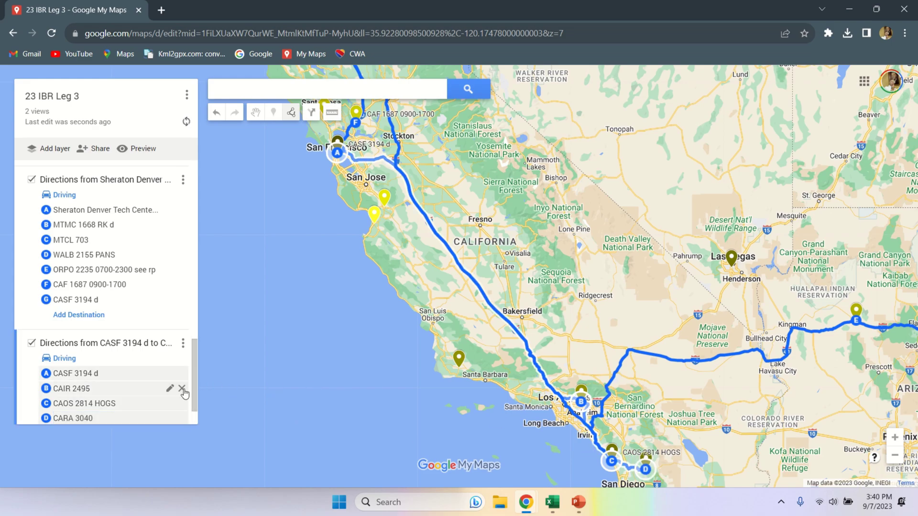
- Add the AZSE 1810 RK pin in Arizona as destination E of the San Francisco route
scroll(105, 391, "down", 1)
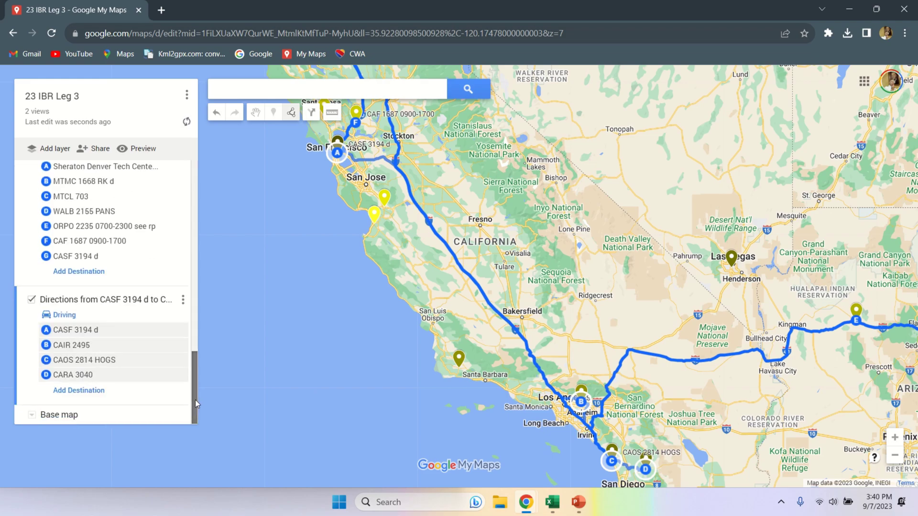
left_click(96, 391)
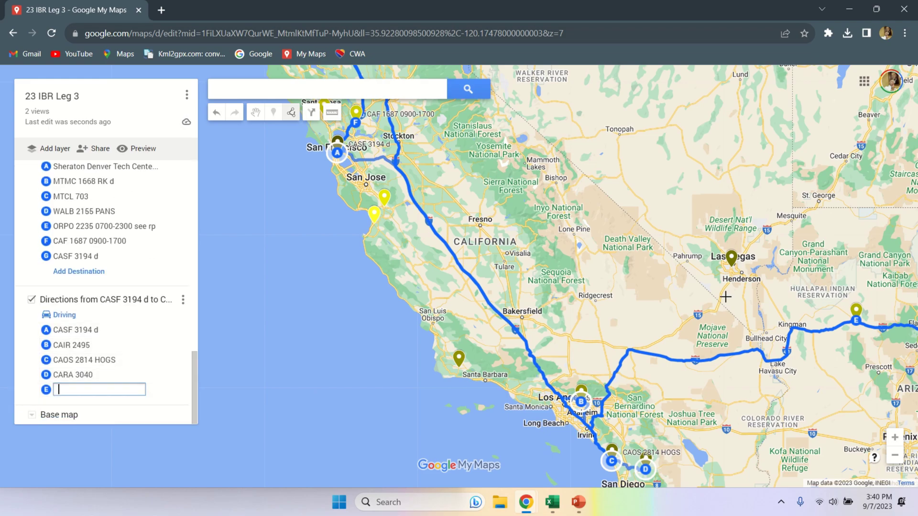
left_click(856, 310)
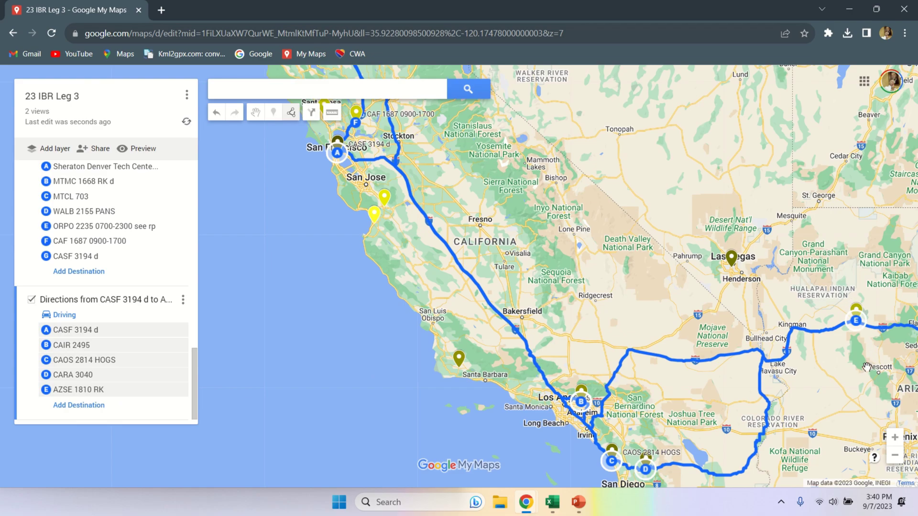
- Extend the San Francisco route into Texas with TXW 630 TXKOL and TXLG 537 TXKOL as destinations F and G
scroll(866, 368, "down", 1)
scroll(731, 380, "down", 1)
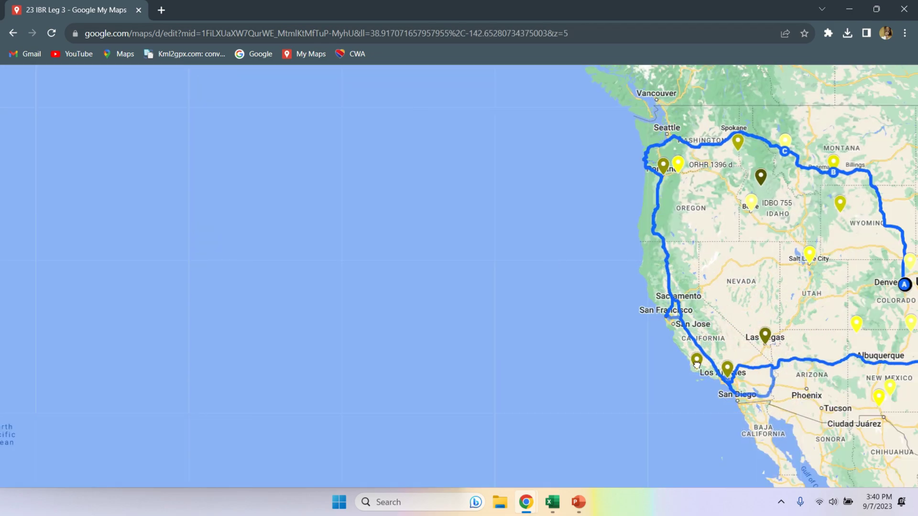
left_click_drag(697, 365, 219, 307)
scroll(510, 340, "up", 1)
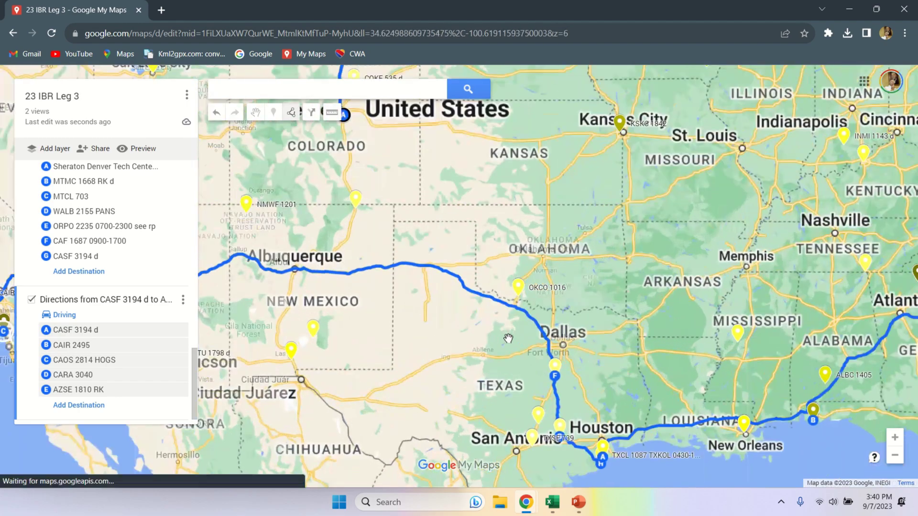
left_click_drag(507, 380, 370, 284)
scroll(429, 300, "up", 1)
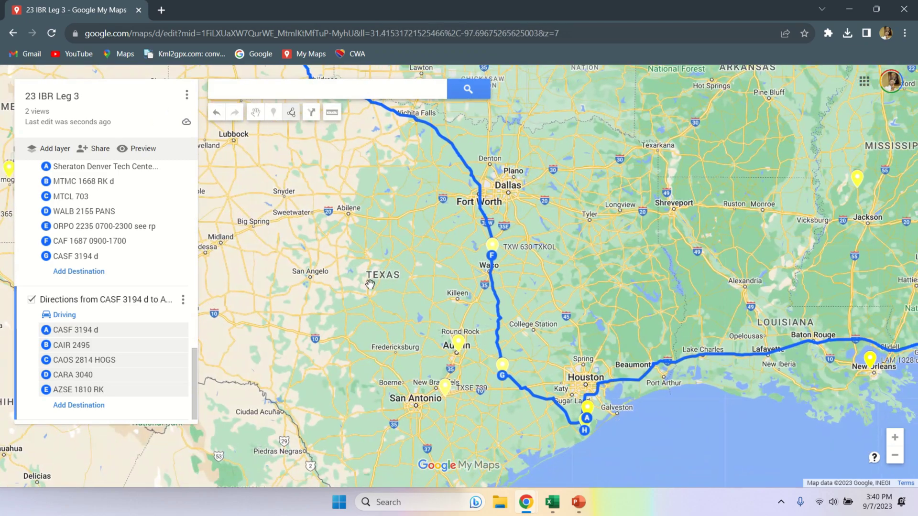
left_click(94, 406)
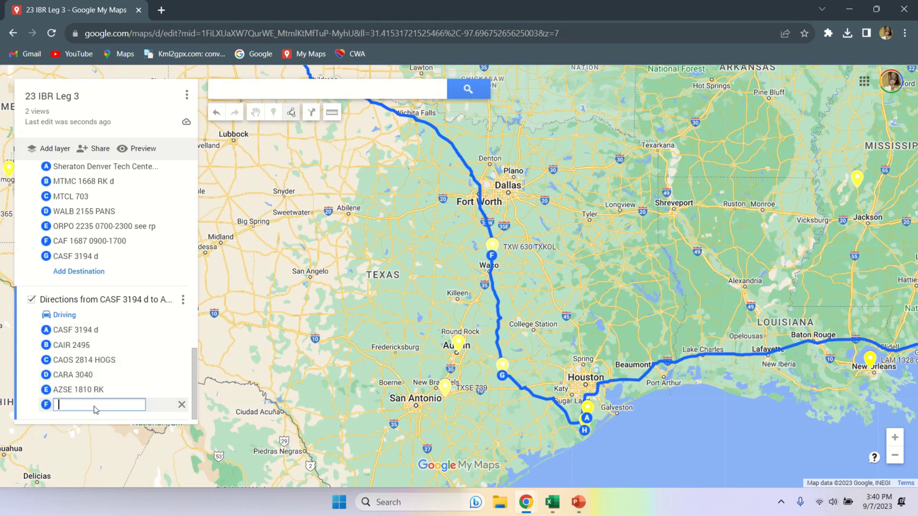
left_click(494, 247)
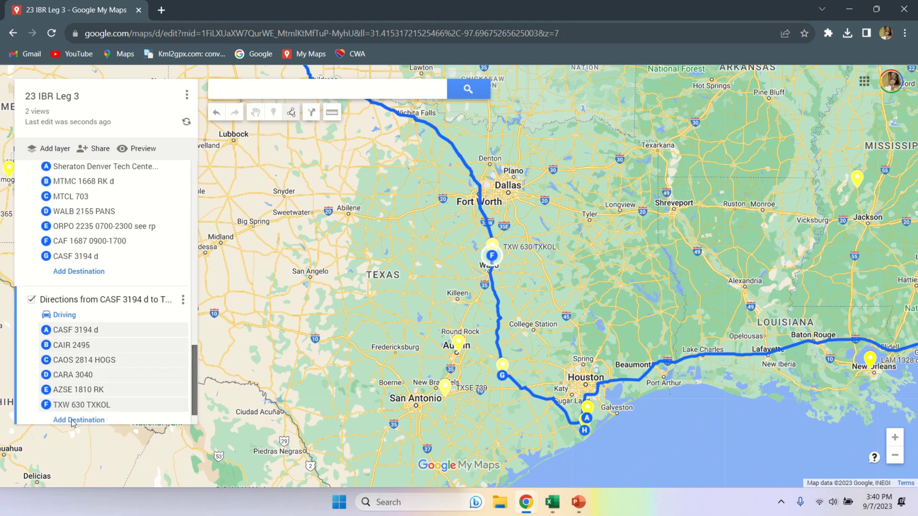
scroll(106, 417, "down", 1)
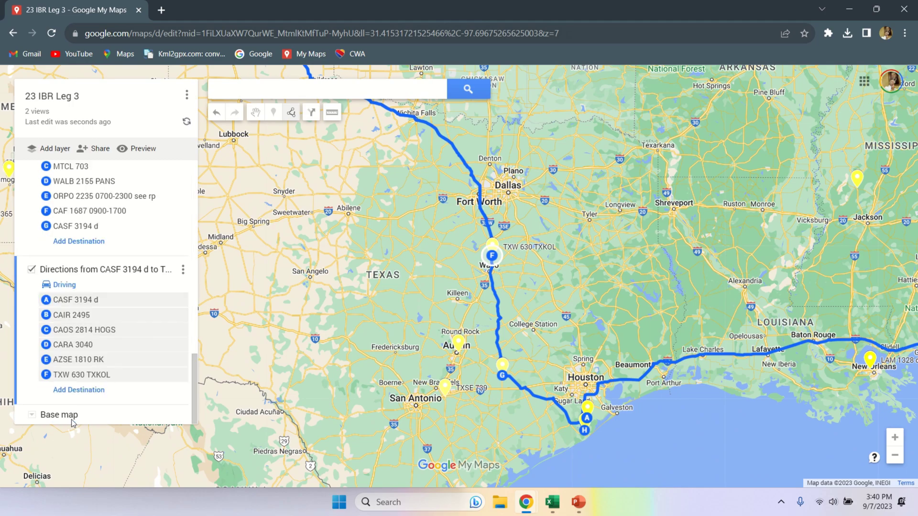
left_click(89, 390)
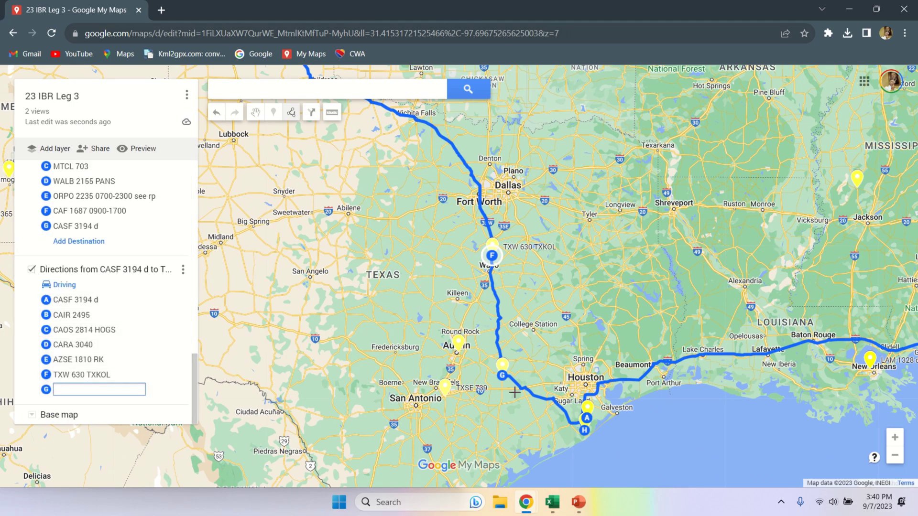
left_click(503, 366)
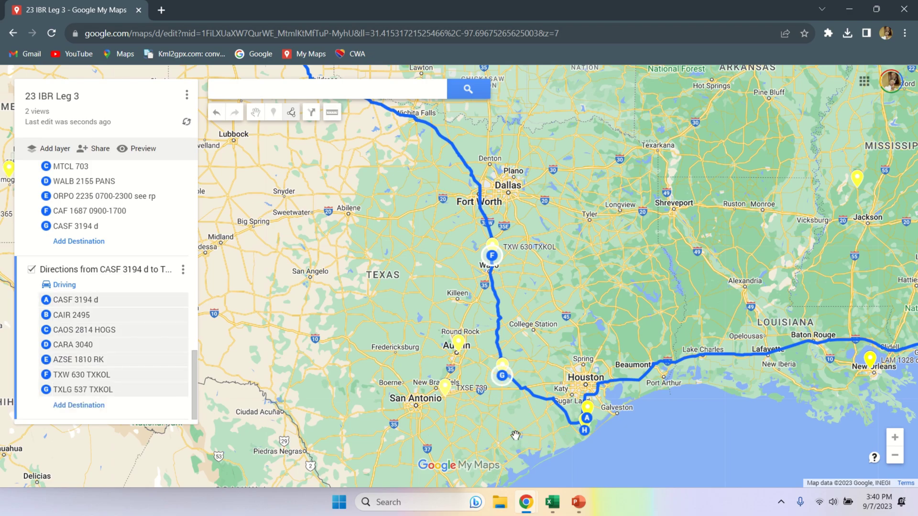
- Add the TXCL 1087 TXKOL and TXDA 1248 TXKOL pins south of Houston as destinations H and I
scroll(620, 436, "up", 1)
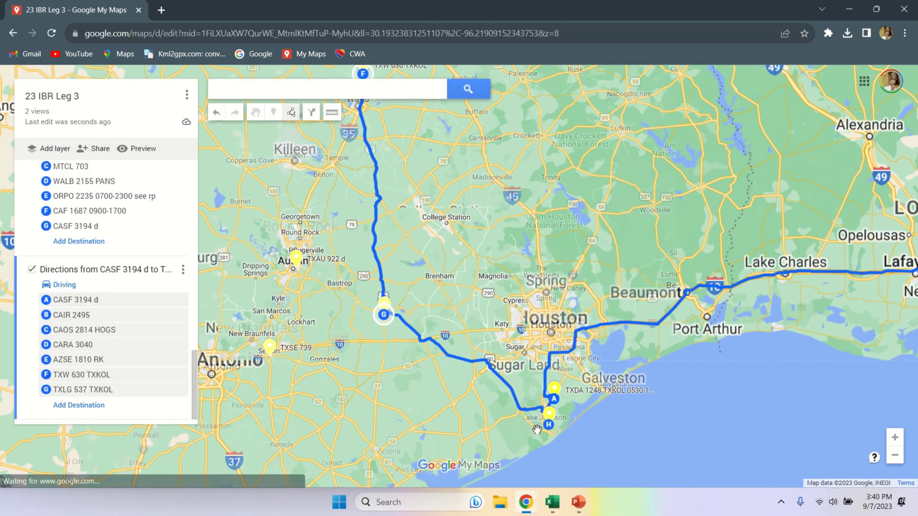
left_click(68, 406)
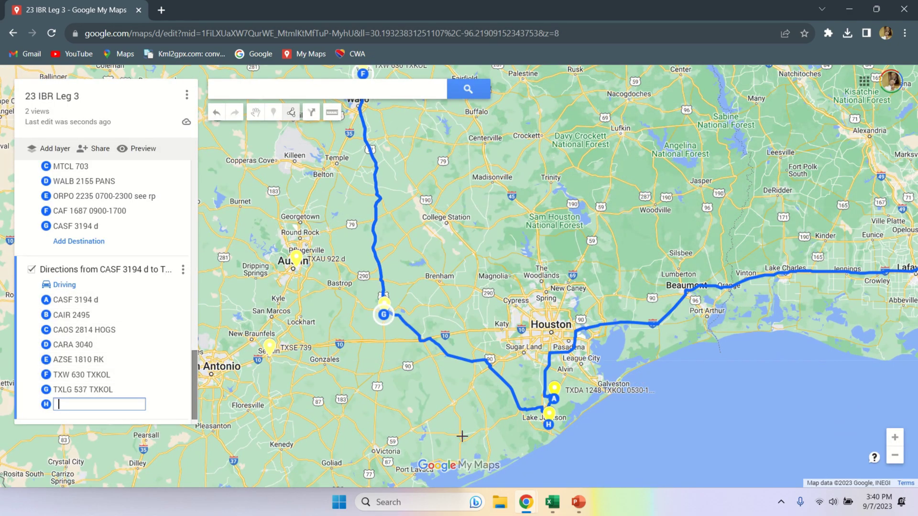
left_click(549, 417)
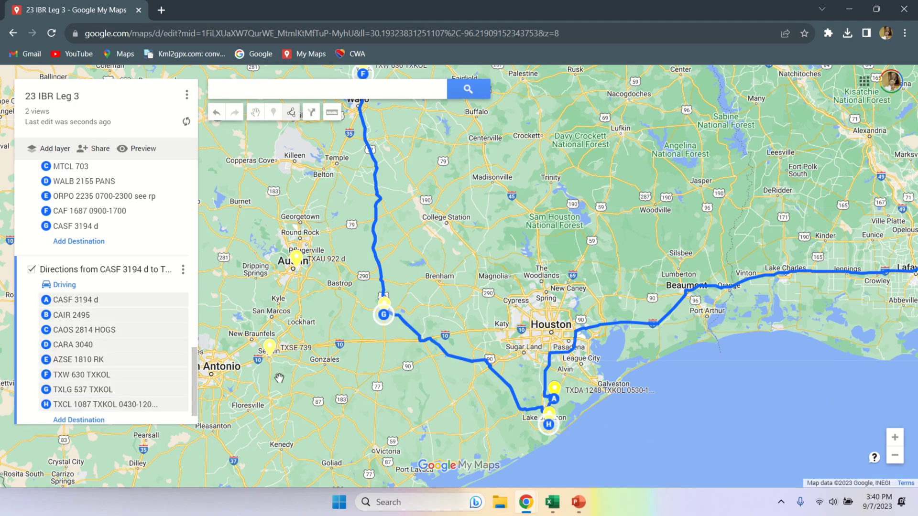
left_click(67, 420)
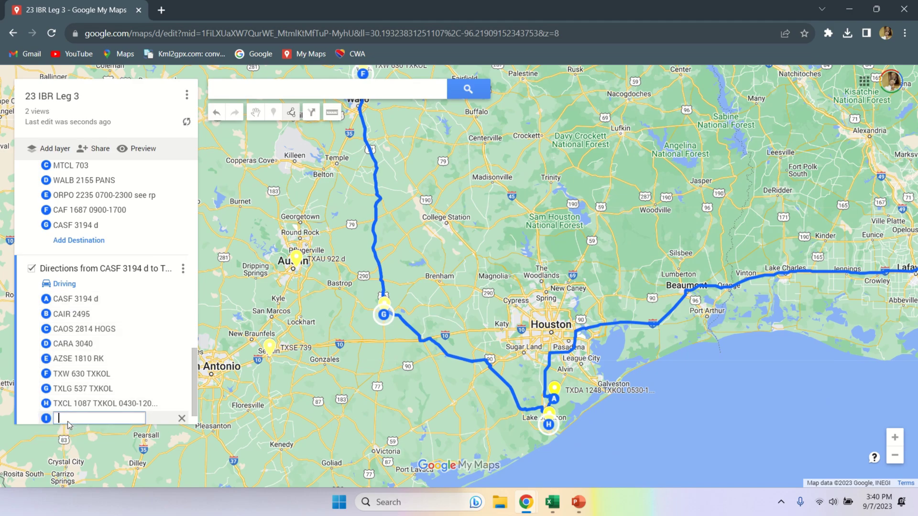
left_click(557, 391)
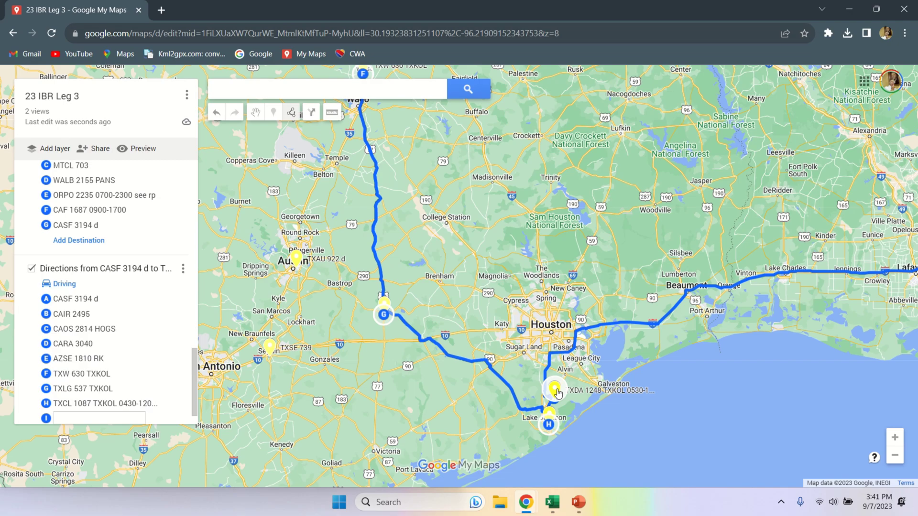
- Check the total distance and driving time of the San Francisco to Texas route in its step-by-step directions
left_click(183, 273)
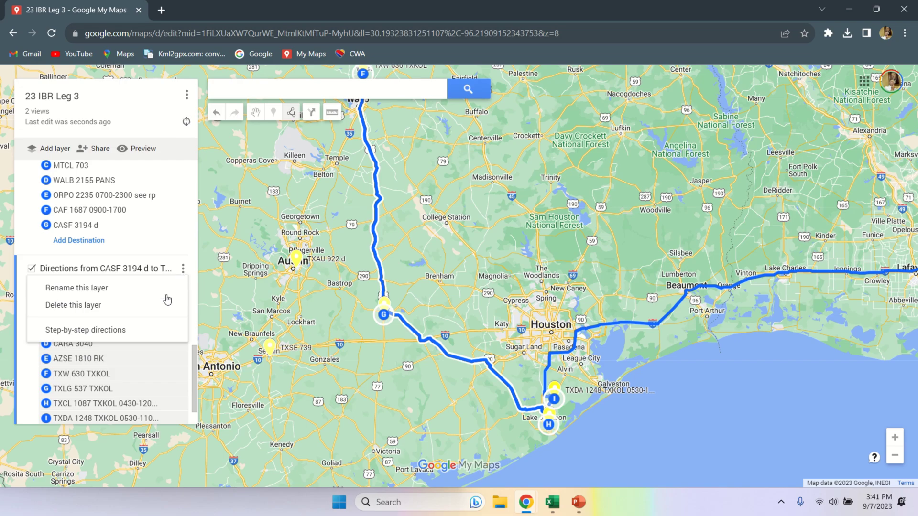
left_click(137, 330)
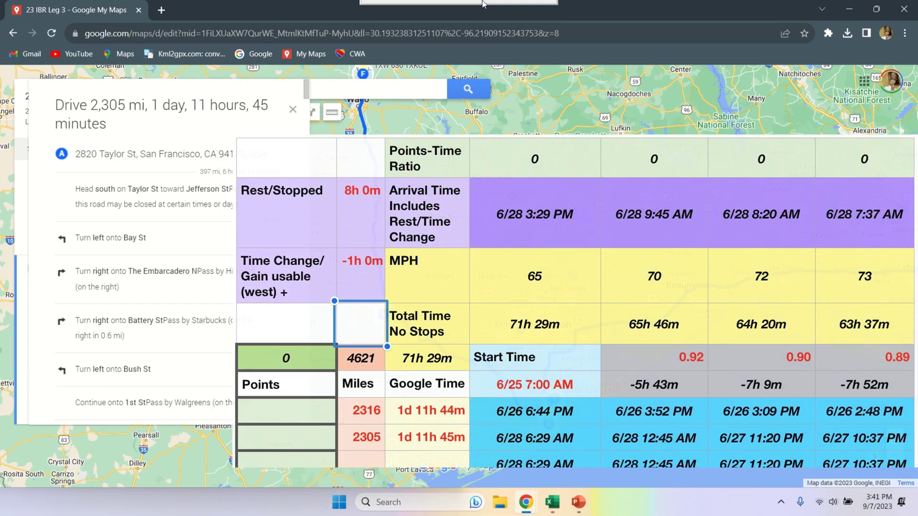
mouse_move(483, 4)
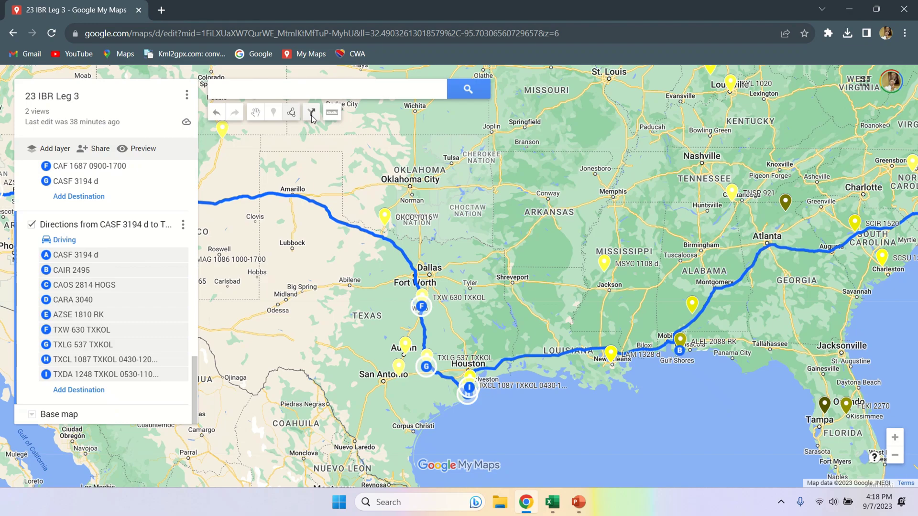
- Create a third driving route from TXDA 1248 TXKOL to the ALEL 2088 RK pin on the Alabama coast
left_click(311, 115)
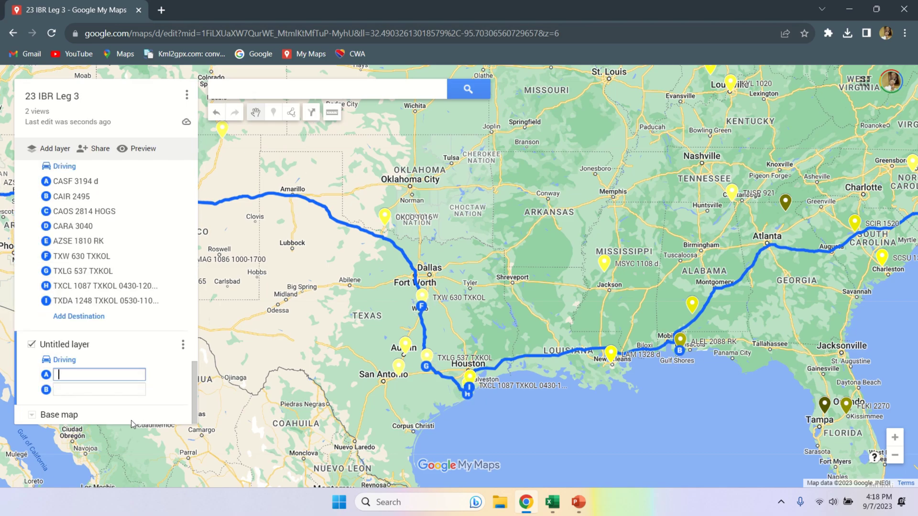
type("txd")
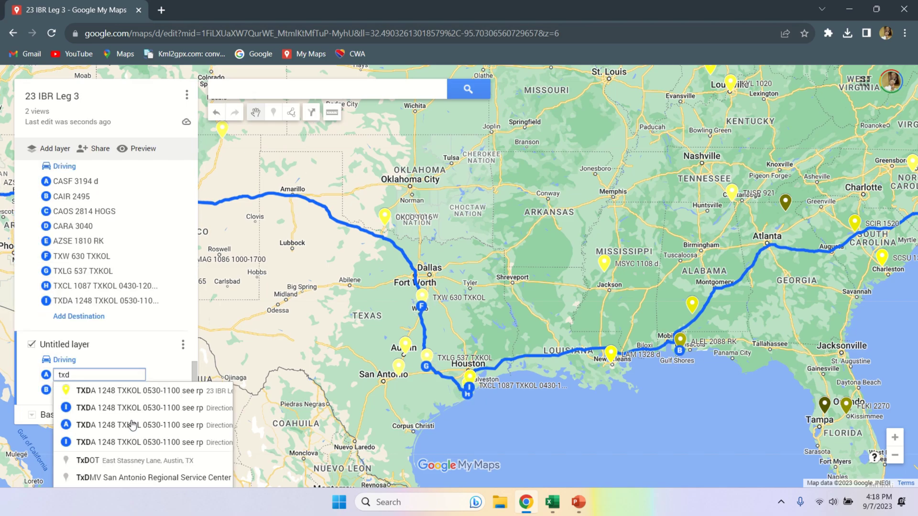
left_click(132, 423)
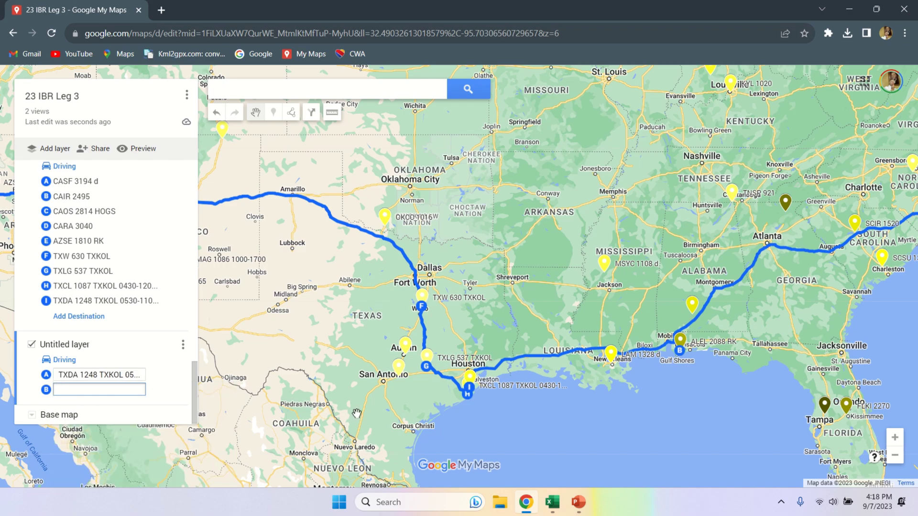
left_click(680, 340)
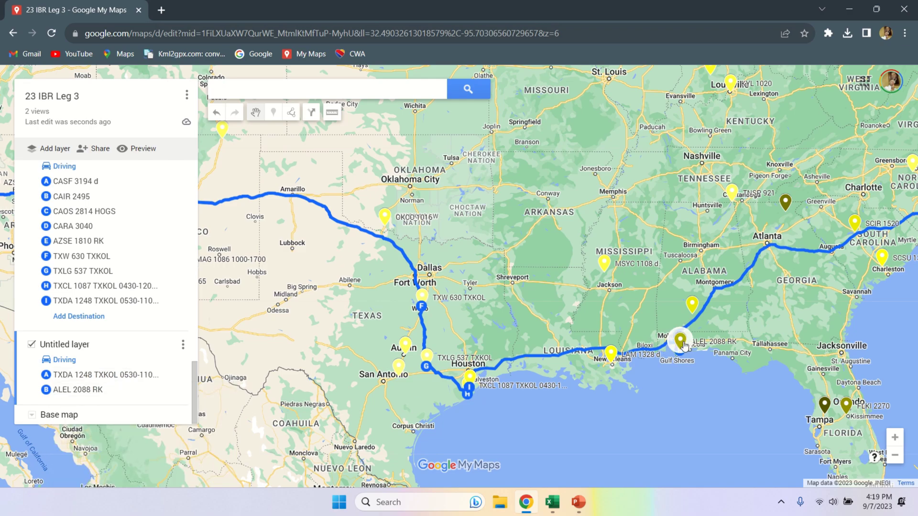
scroll(679, 344, "up", 2)
scroll(675, 354, "down", 4)
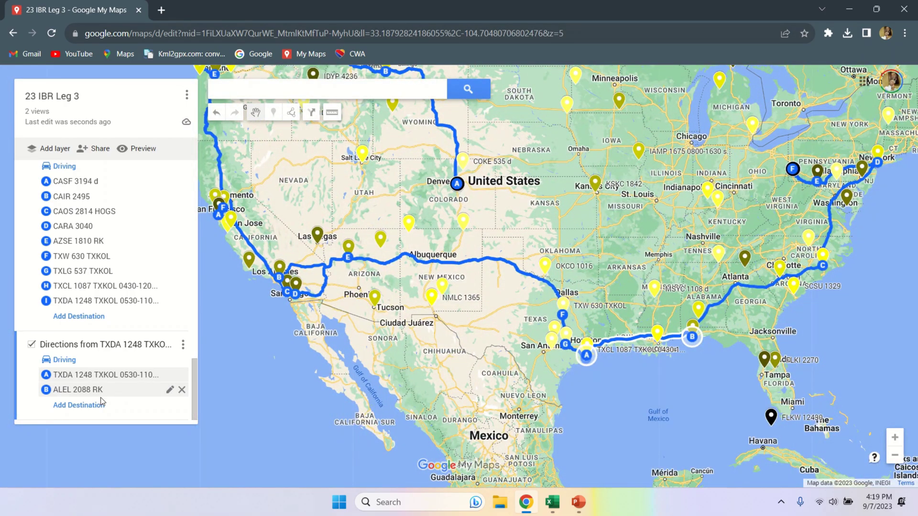
- Extend the third route into Florida with FLSJ 3811 d and FLKI 2270 as destinations C and D
left_click(95, 405)
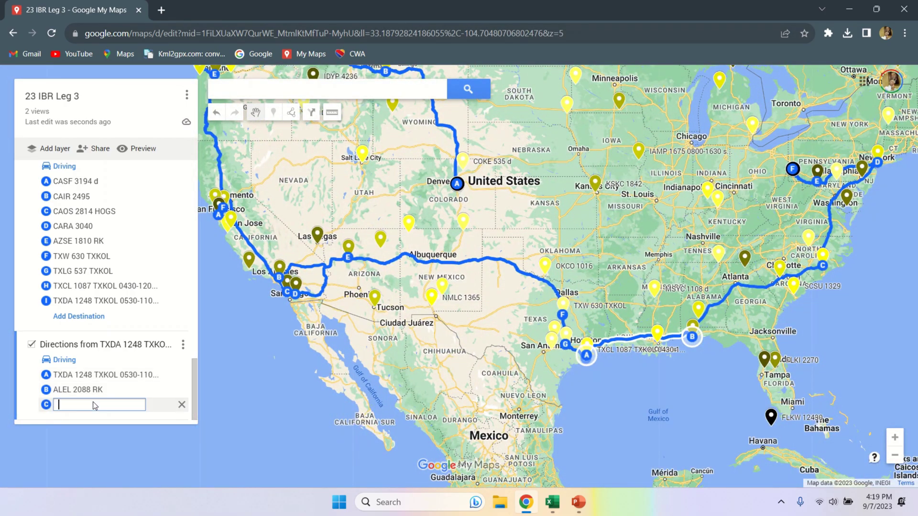
left_click(762, 362)
left_click_drag(734, 369, 587, 372)
scroll(709, 338, "up", 1)
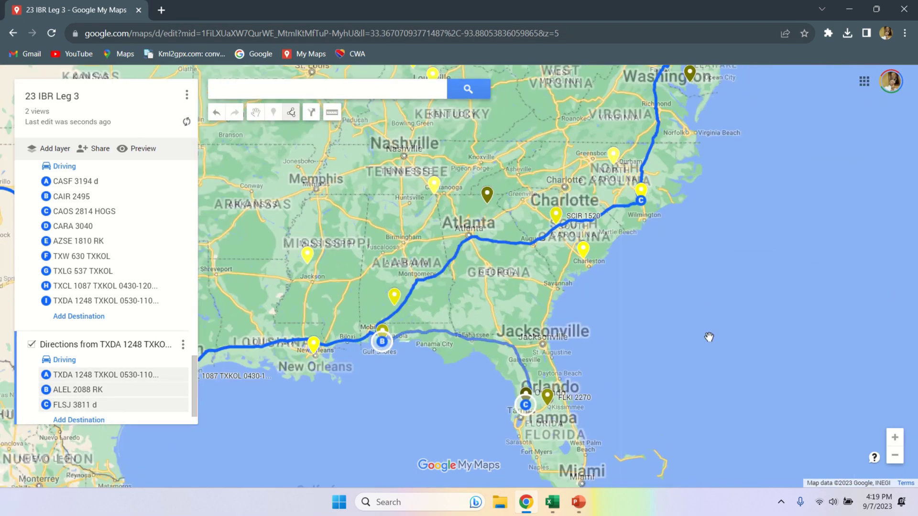
left_click(76, 420)
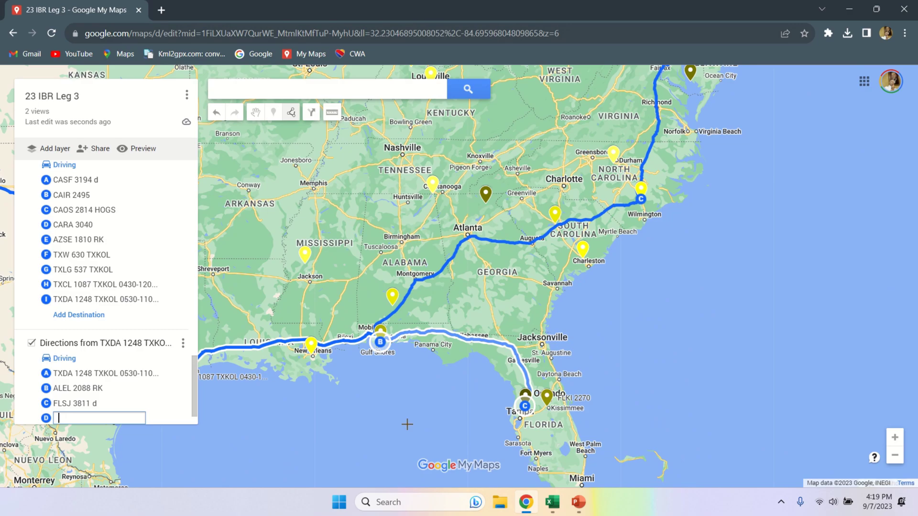
left_click(553, 403)
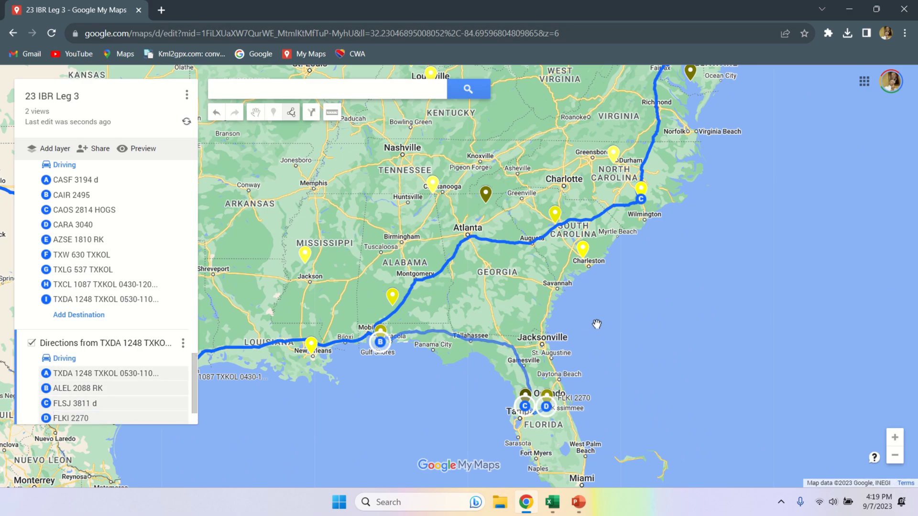
- Add the NCRH 1376 PANS d pin in North Carolina and the PAPH 2581 pin in Philadelphia as destinations E and F
scroll(192, 389, "down", 1)
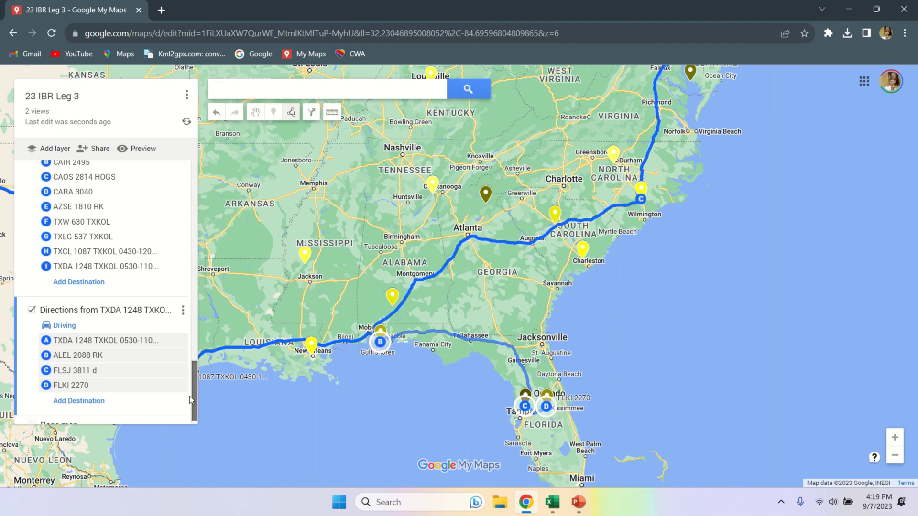
left_click(79, 402)
scroll(675, 229, "up", 1)
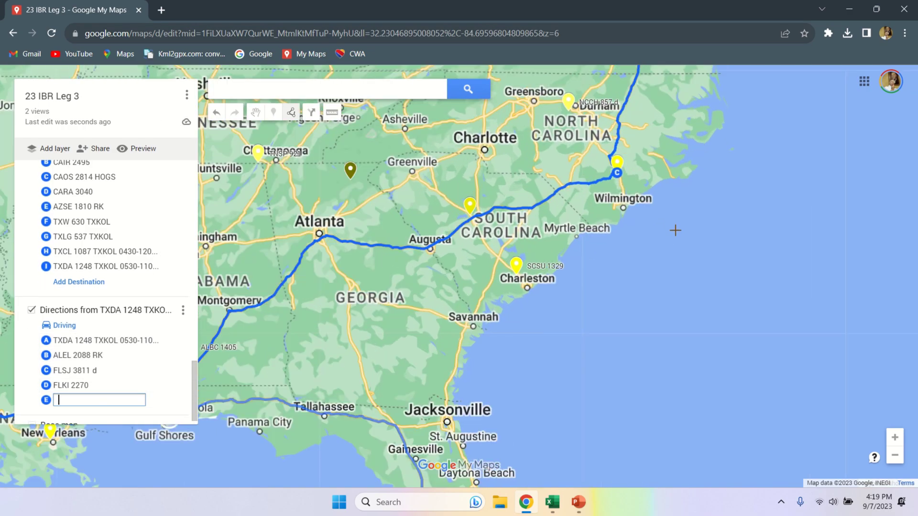
left_click(607, 153)
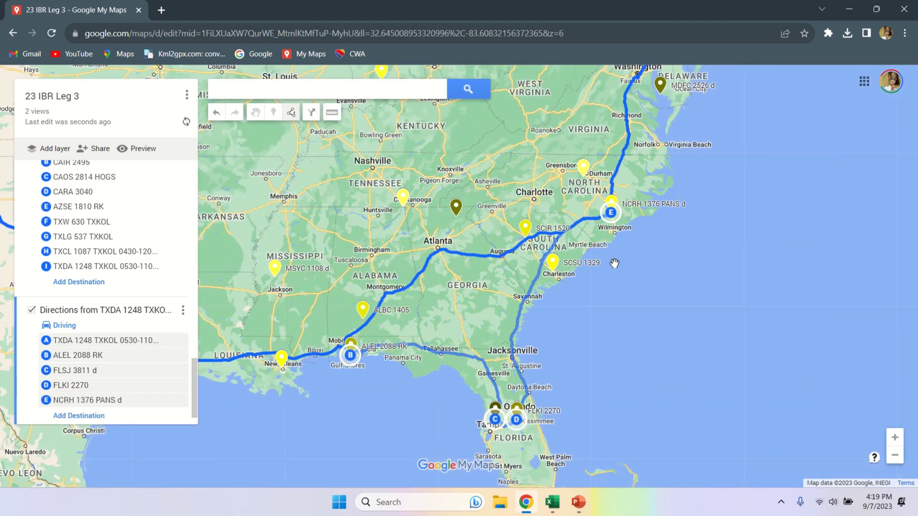
left_click_drag(664, 220, 590, 373)
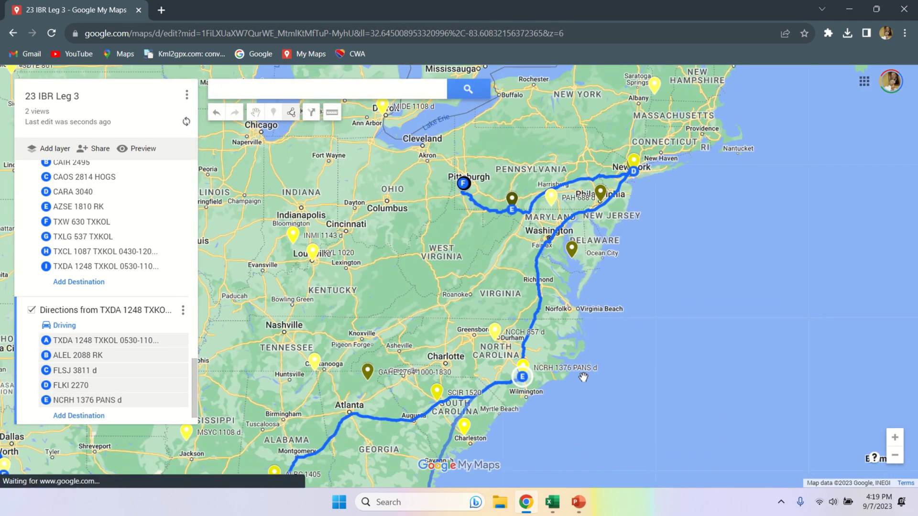
scroll(691, 224, "up", 2)
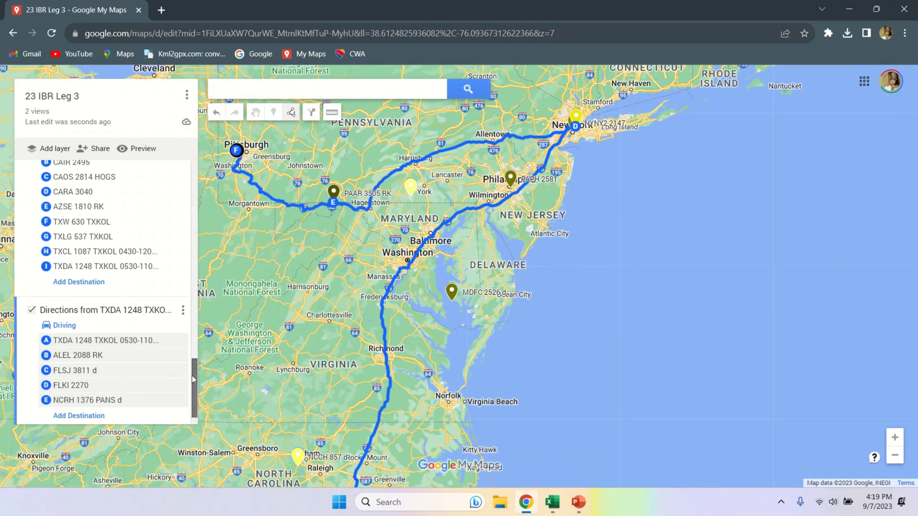
scroll(110, 392, "down", 1)
left_click(94, 390)
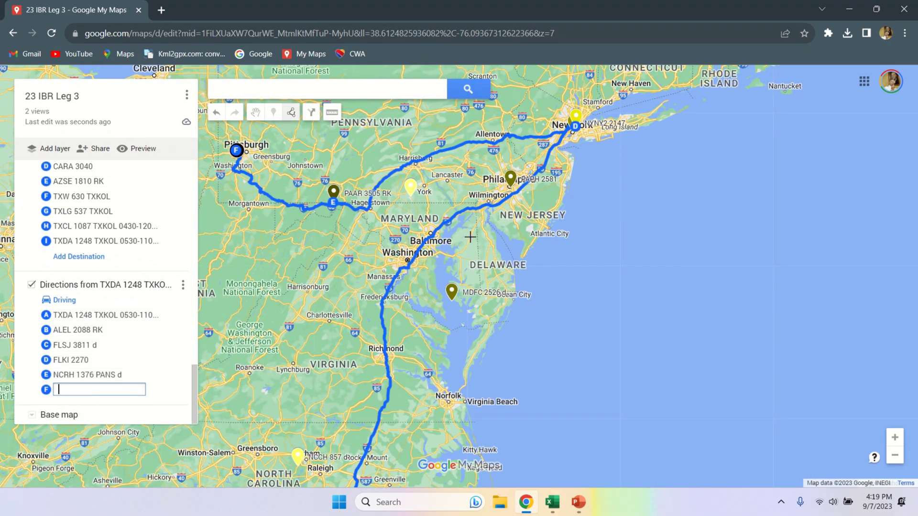
left_click(512, 179)
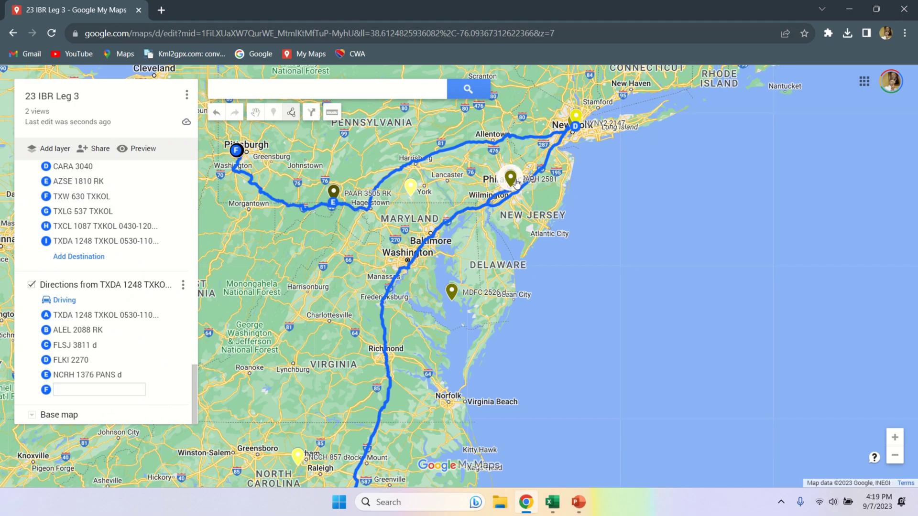
- Hide the two earlier route layers, the original Denver to Texas and Texas to Pittsburgh directions
scroll(614, 152, "up", 1)
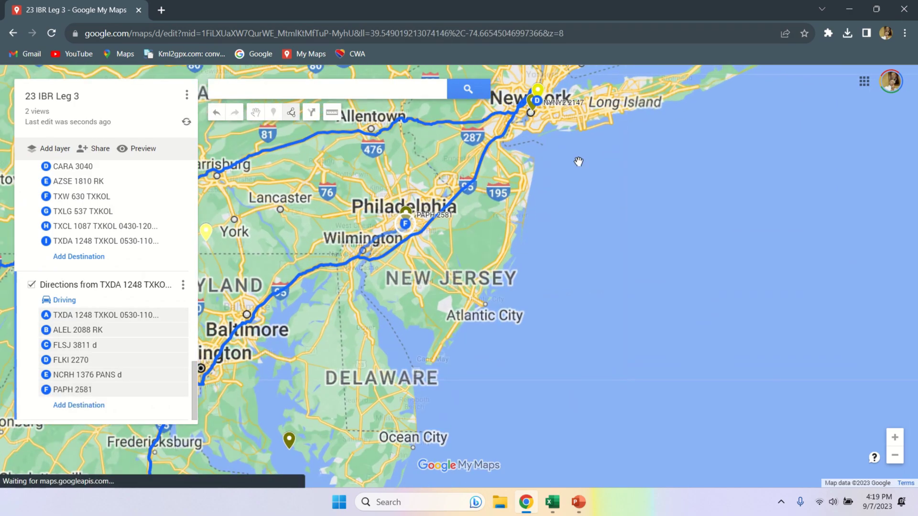
scroll(622, 151, "down", 1)
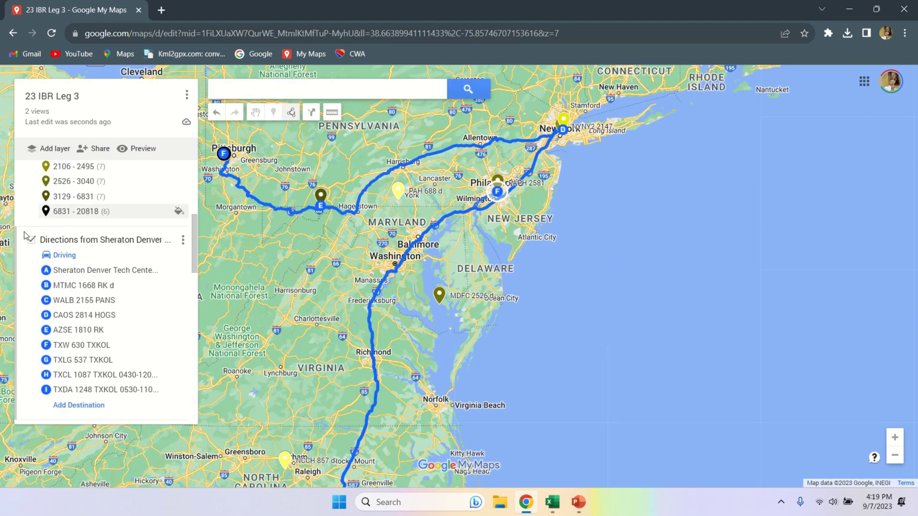
left_click(31, 239)
left_click(32, 268)
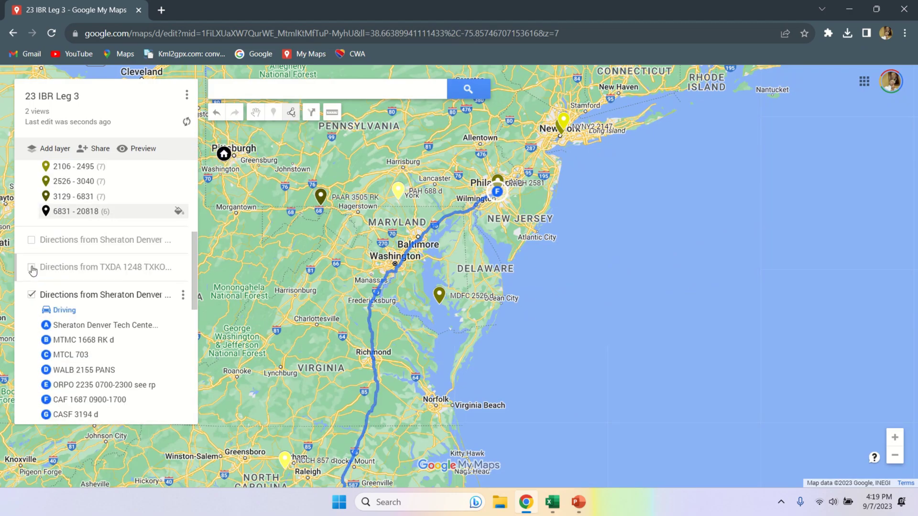
- Add the New York pins NYNY2 2147 and NYNY3 1476 HOGS to the third route as destinations G and H
left_click_drag(563, 162, 514, 231)
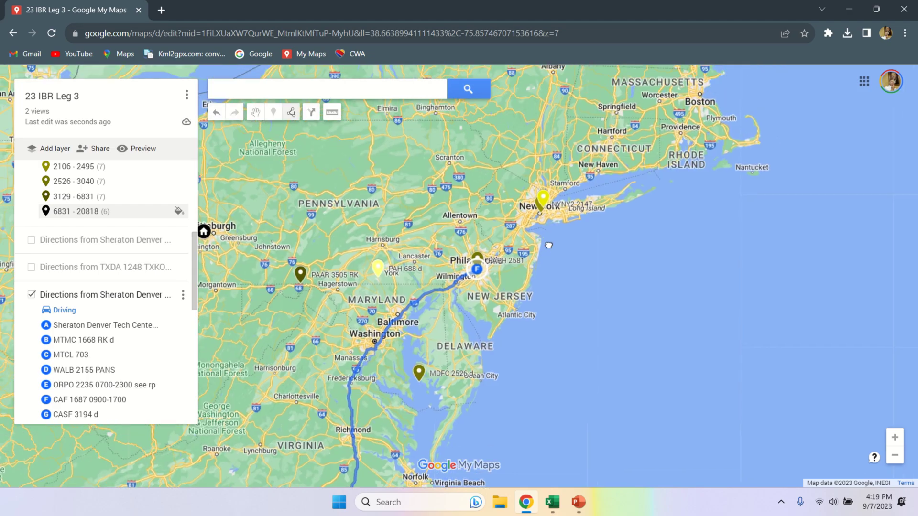
scroll(507, 191, "up", 2)
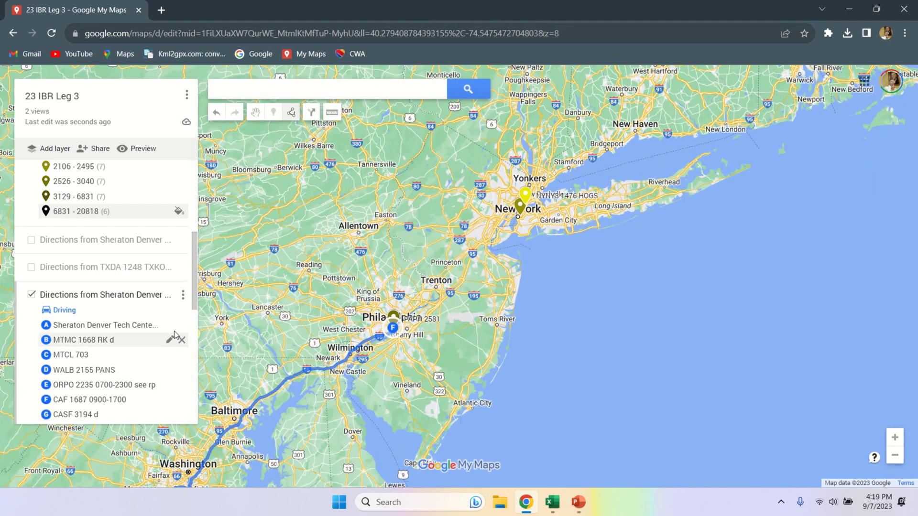
scroll(175, 334, "down", 4)
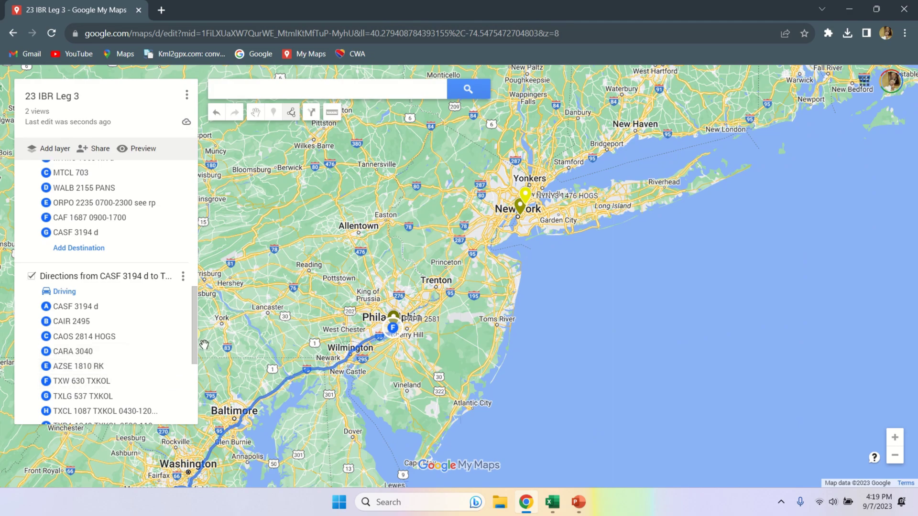
scroll(144, 397, "down", 4)
left_click(94, 392)
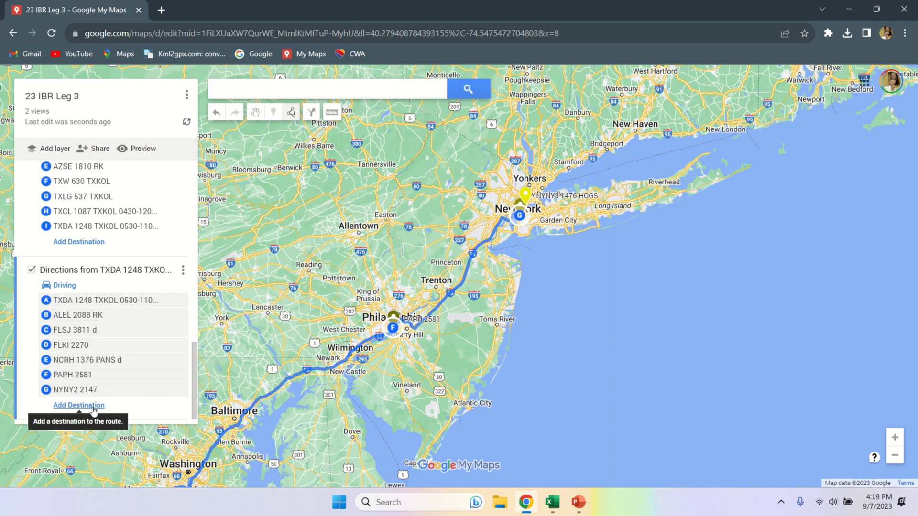
left_click(94, 409)
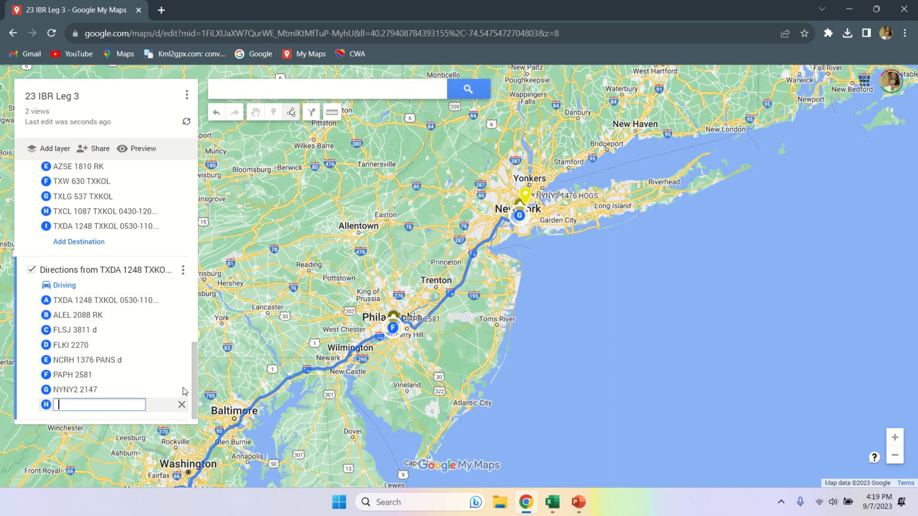
left_click(530, 199)
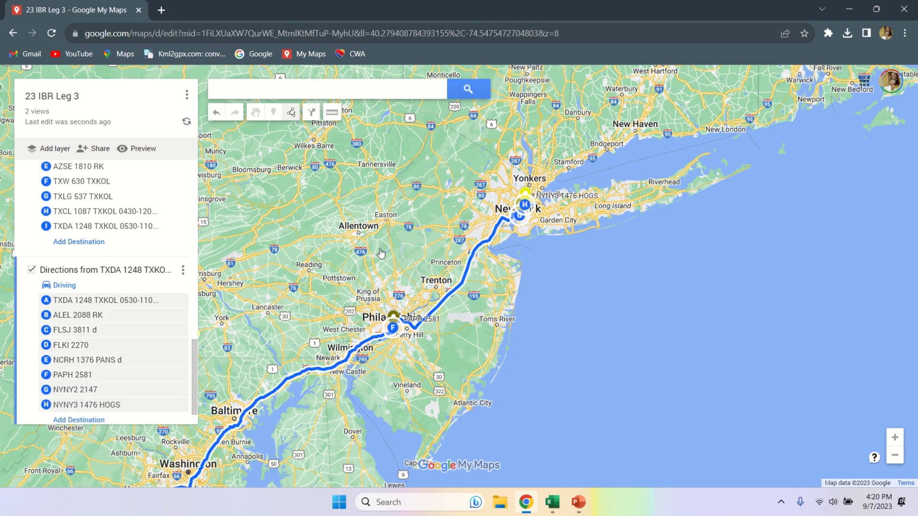
- Finish the third route with PAAR 3505 RK as destination I and Pittsburgh Airport Marriott as destination J
left_click_drag(437, 260, 799, 270)
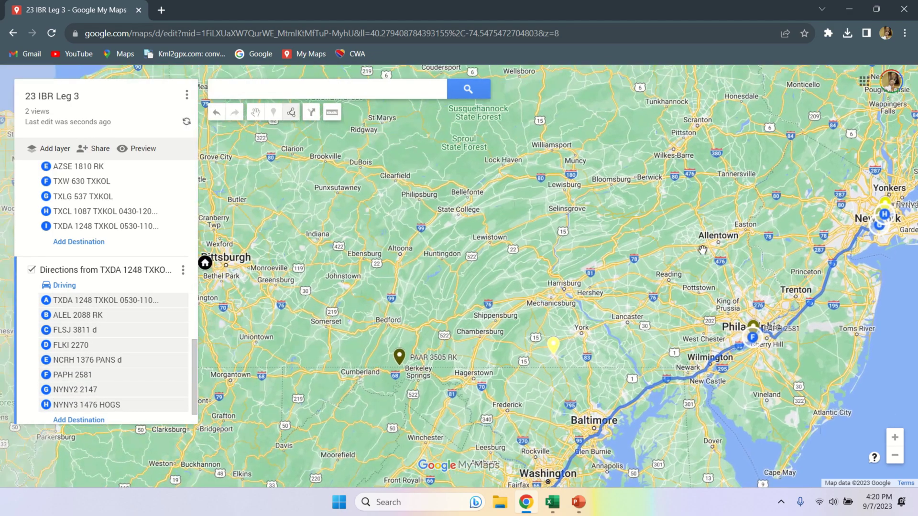
left_click(80, 419)
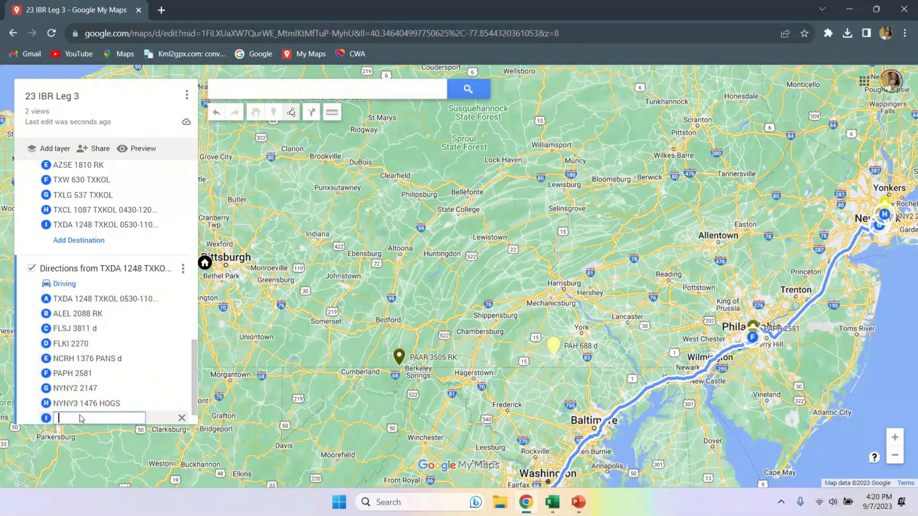
type("paa")
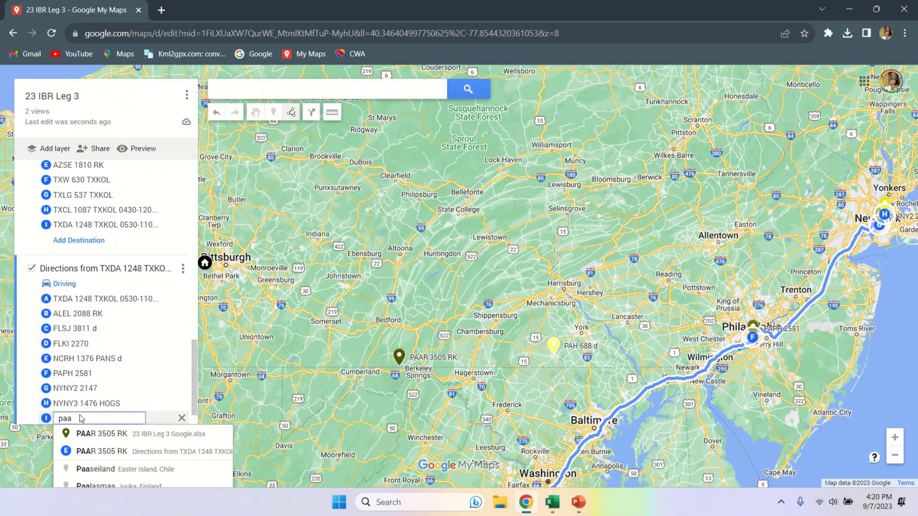
key("Return")
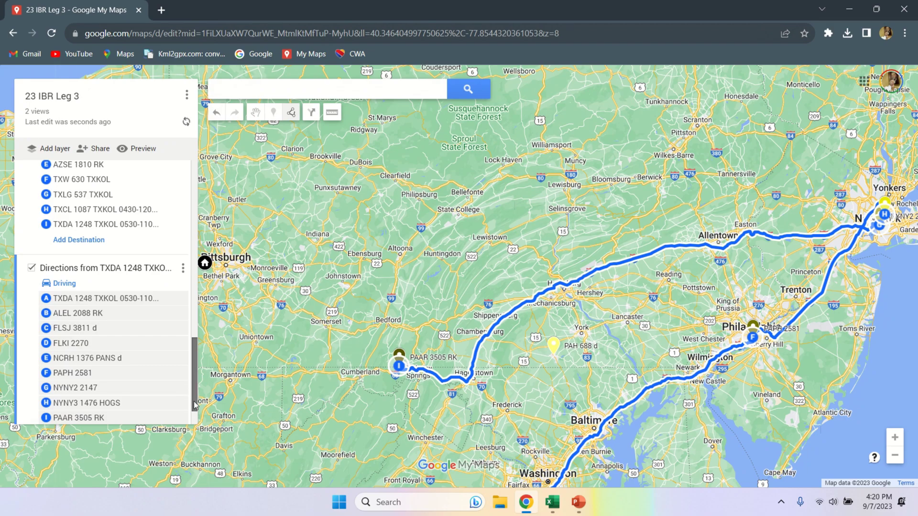
scroll(193, 414, "down", 2)
left_click(79, 391)
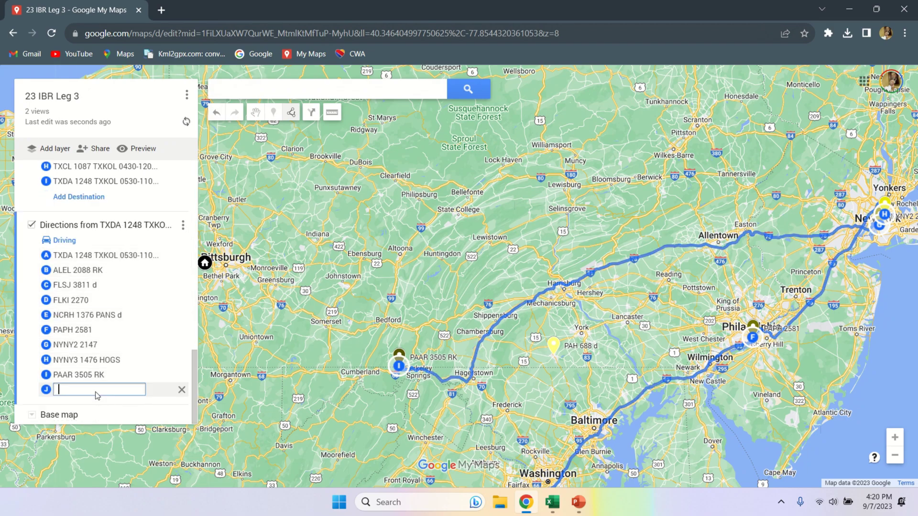
type("pit")
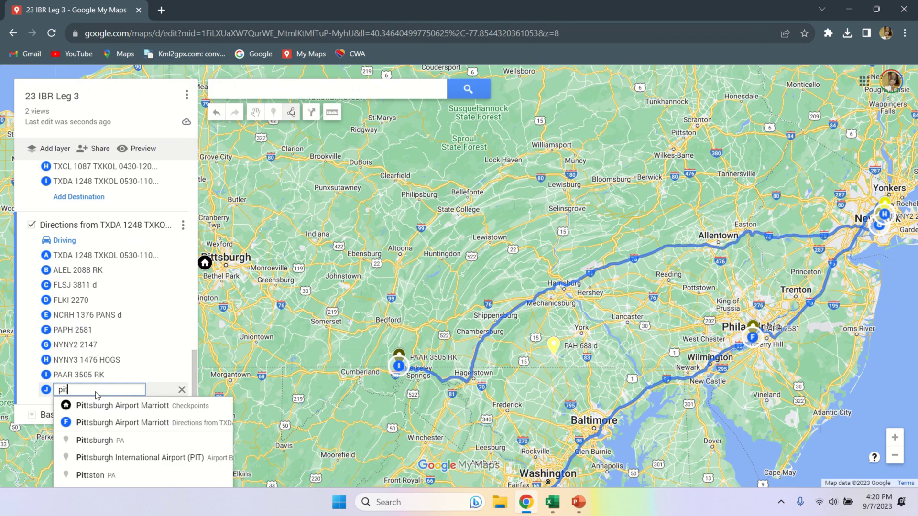
left_click(104, 406)
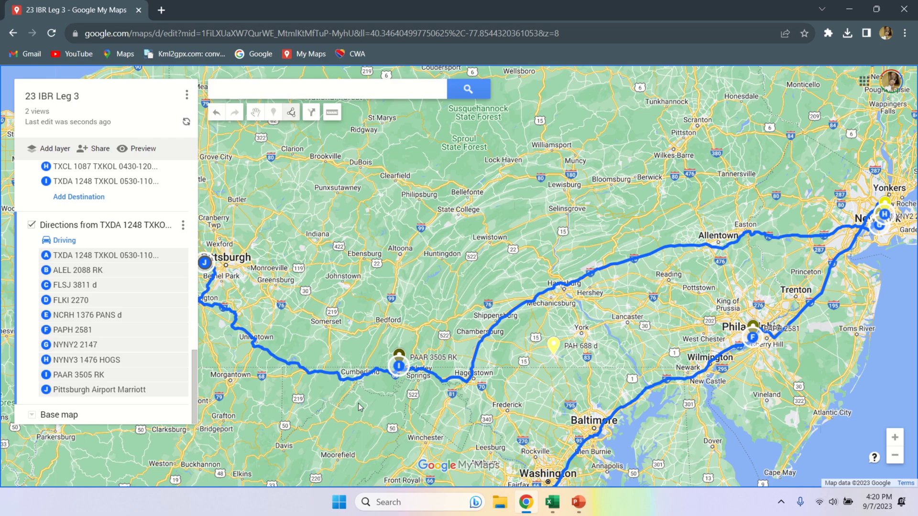
- Copy the total distance and driving time from the step-by-step directions of the Denver to San Francisco route
scroll(361, 407, "down", 2)
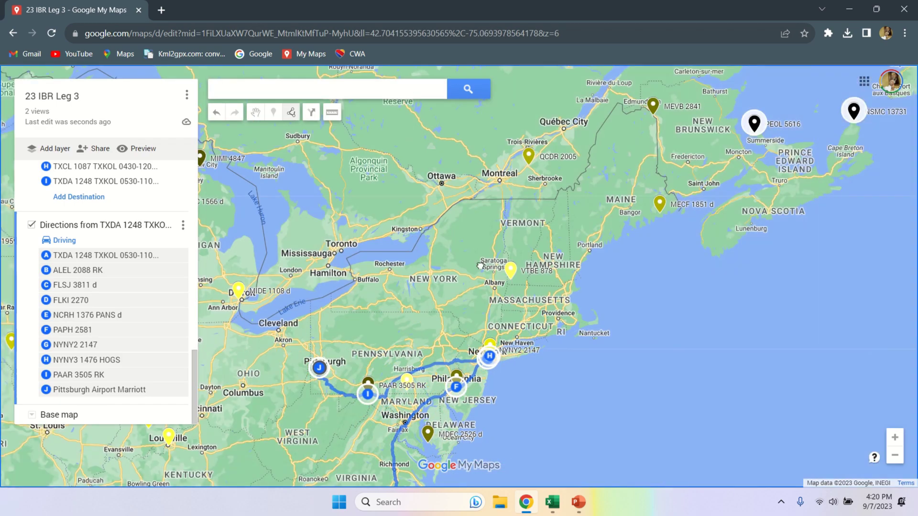
left_click_drag(428, 309, 683, 147)
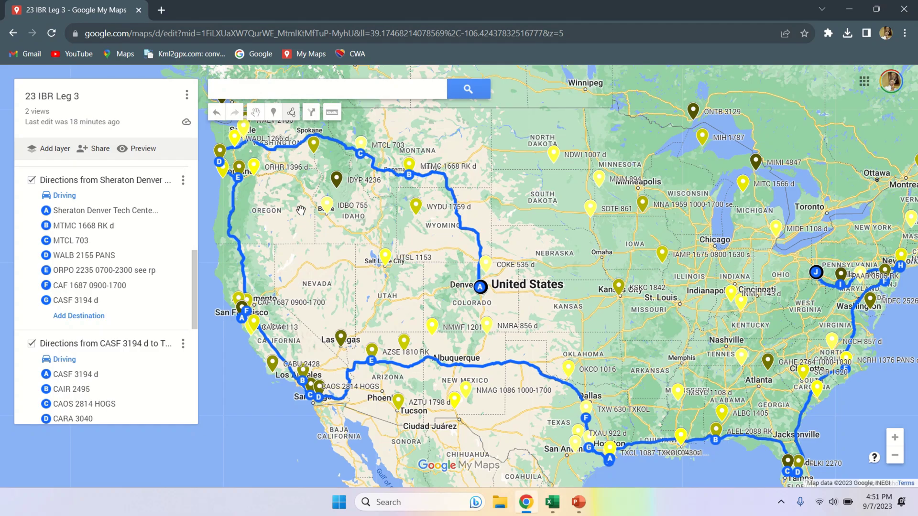
left_click(183, 181)
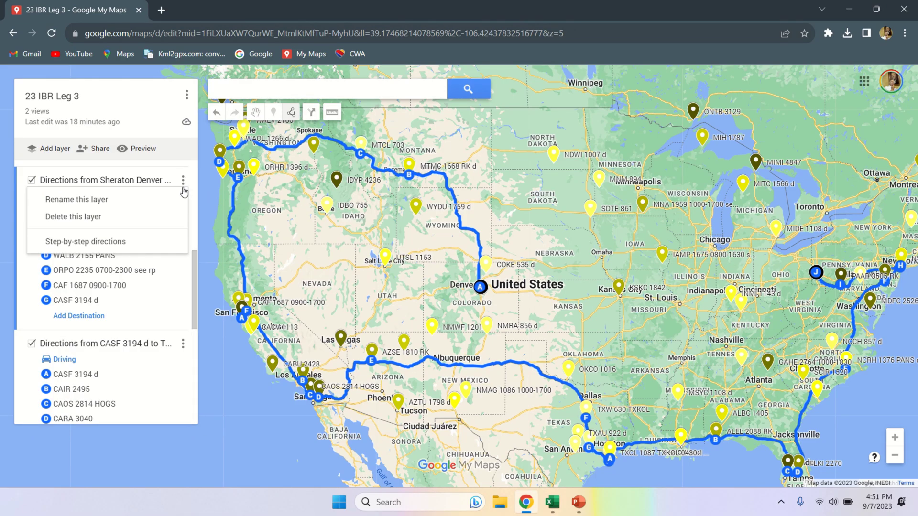
left_click(132, 242)
left_click_drag(94, 115, 107, 130)
key("ctrl+c")
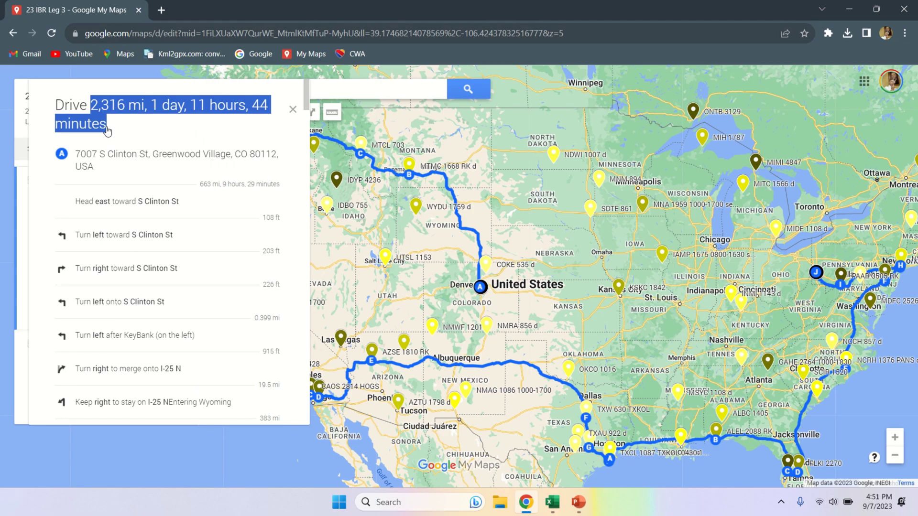
left_click(292, 109)
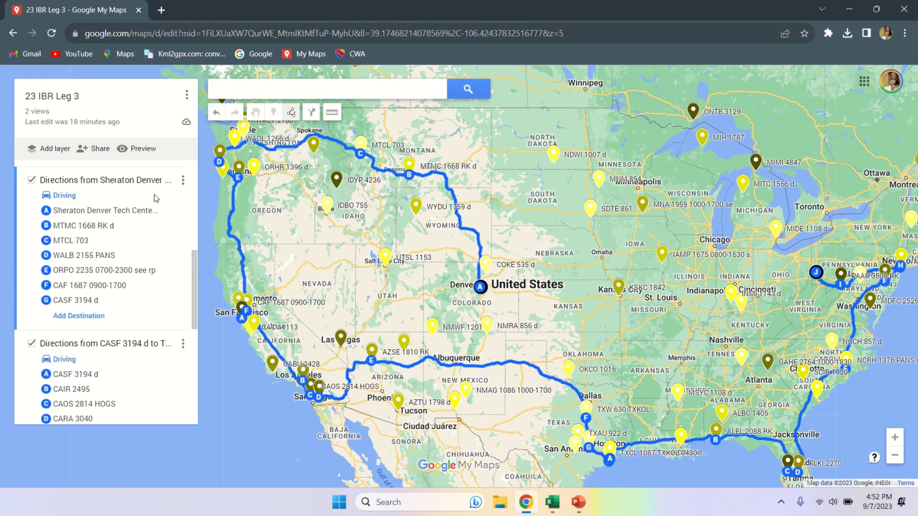
- Rename the Denver to San Francisco route layer as "1. 2,316 mi, 1 day, 11 hours, 44 minutes"
left_click(133, 180)
type("1")
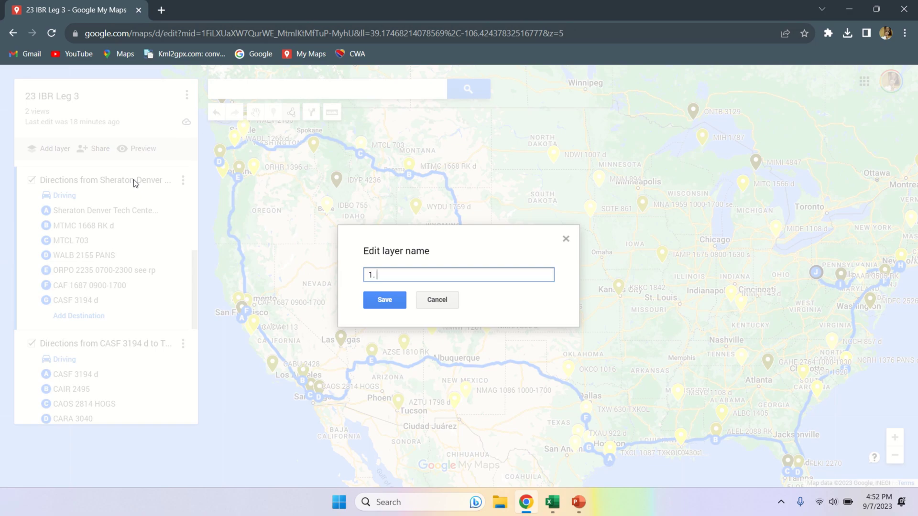
type(".")
key("ctrl+v")
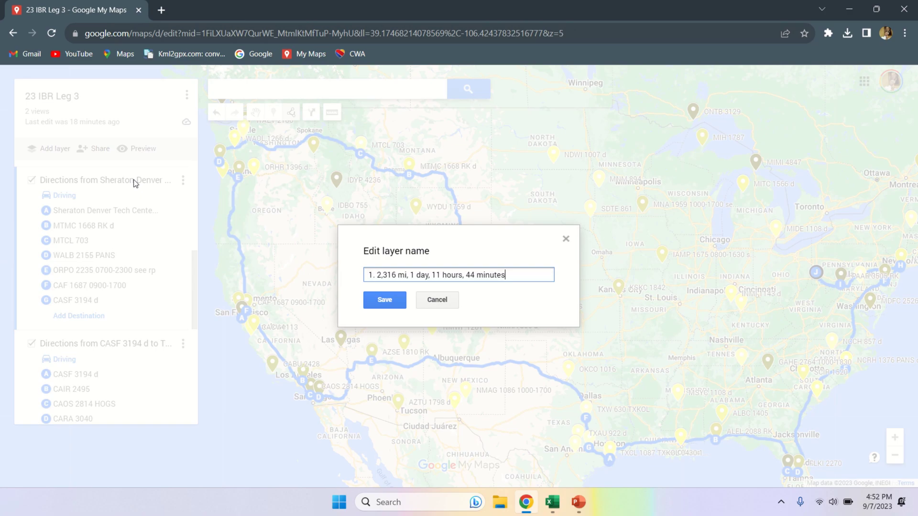
left_click(364, 301)
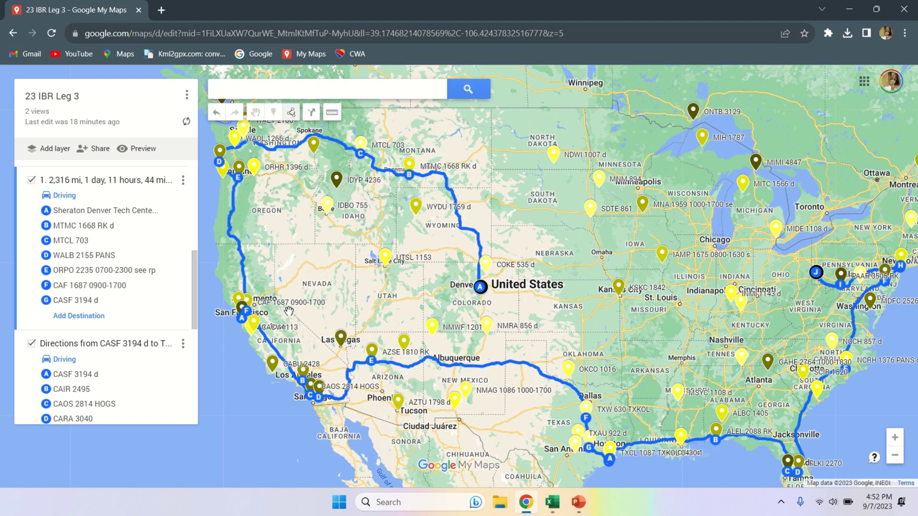
- Copy the total distance and driving time from the step-by-step directions of the CASF 3194 to TXDA 1248 route
left_click(185, 344)
left_click(146, 407)
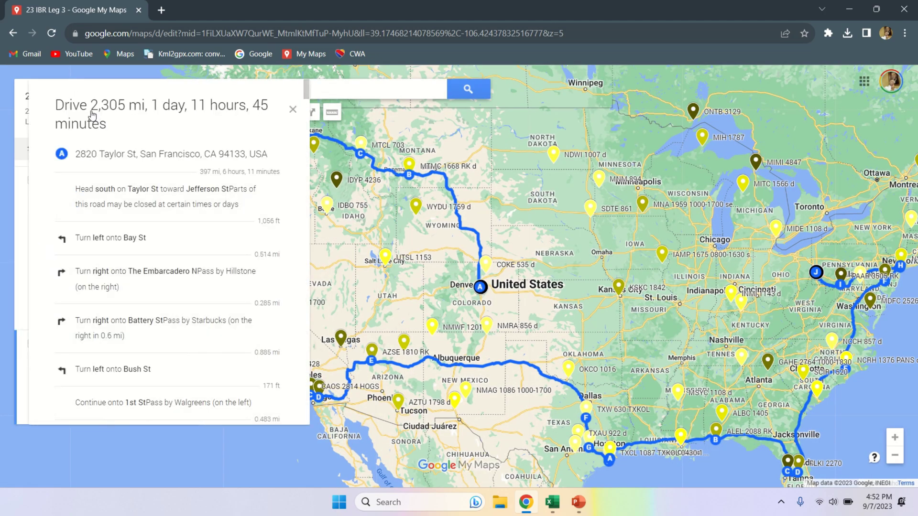
left_click_drag(92, 115, 108, 128)
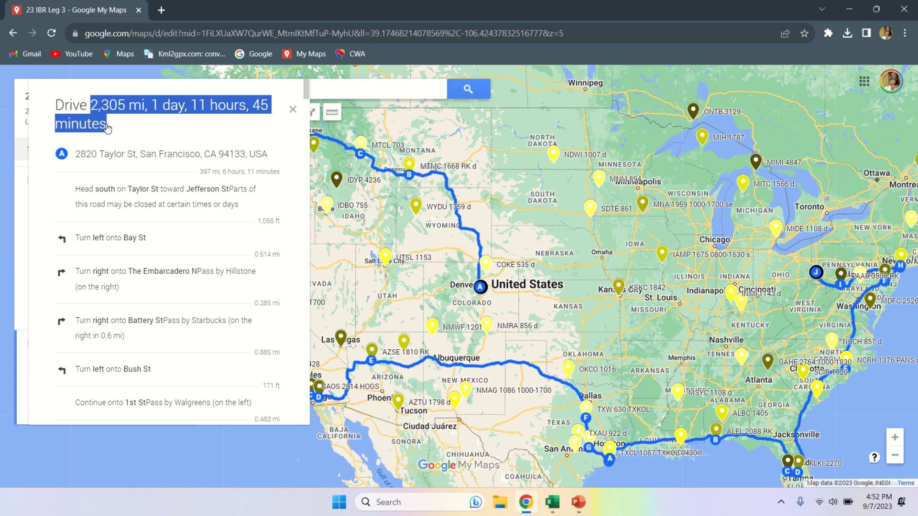
left_click(292, 109)
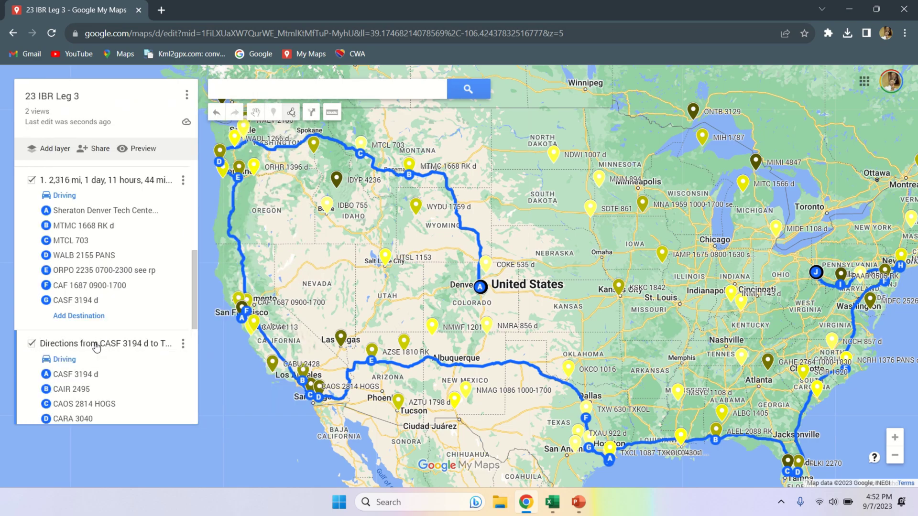
- Rename the CASF 3194 to TXDA 1248 route layer as "2. 2,305 mi, 1 day, 11 hours, 45 minutes"
left_click(115, 344)
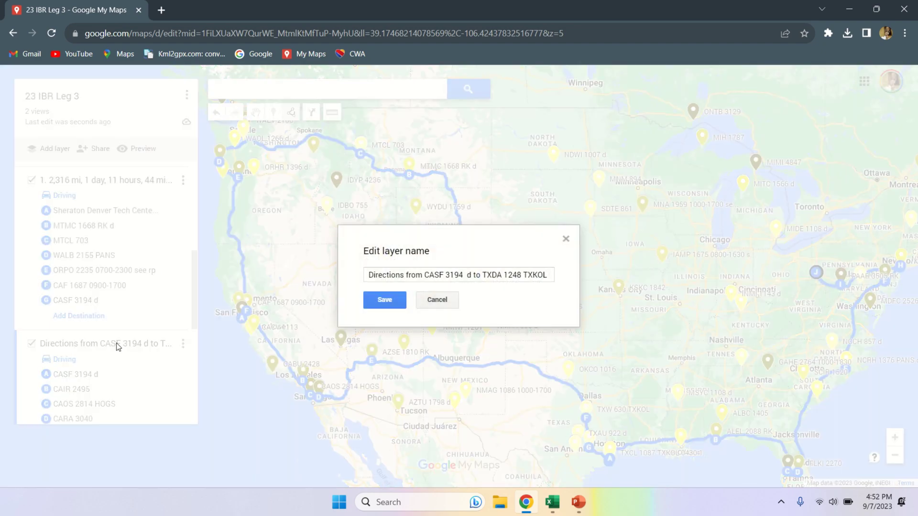
left_click_drag(370, 275, 550, 274)
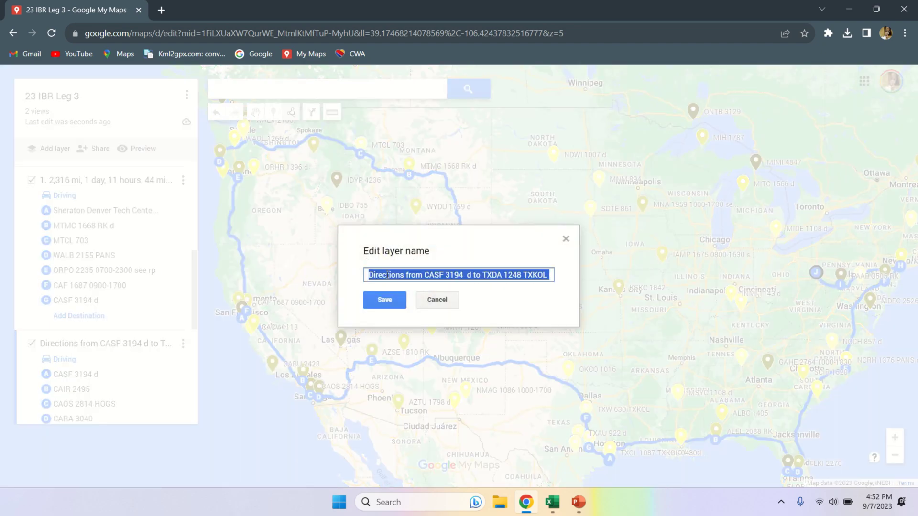
type("2. 2,305 mi, 1 day, 11 hours, 45 minutes")
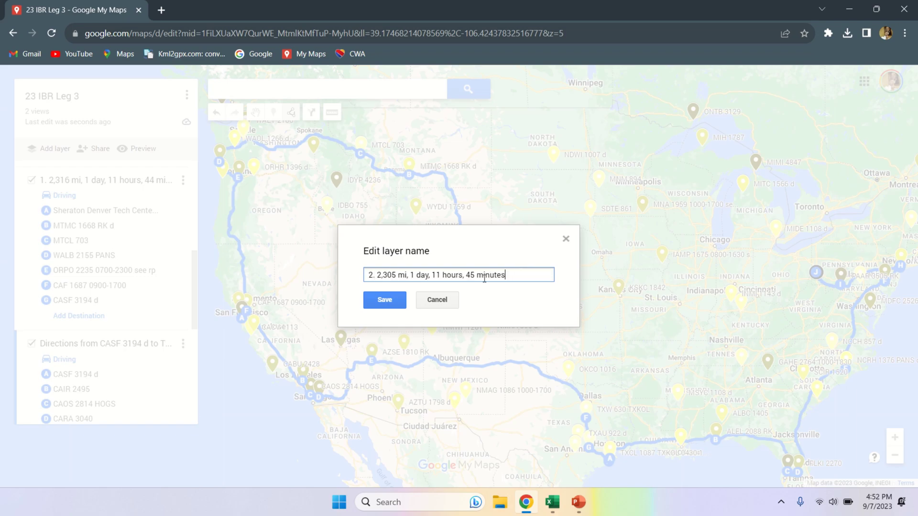
left_click(382, 301)
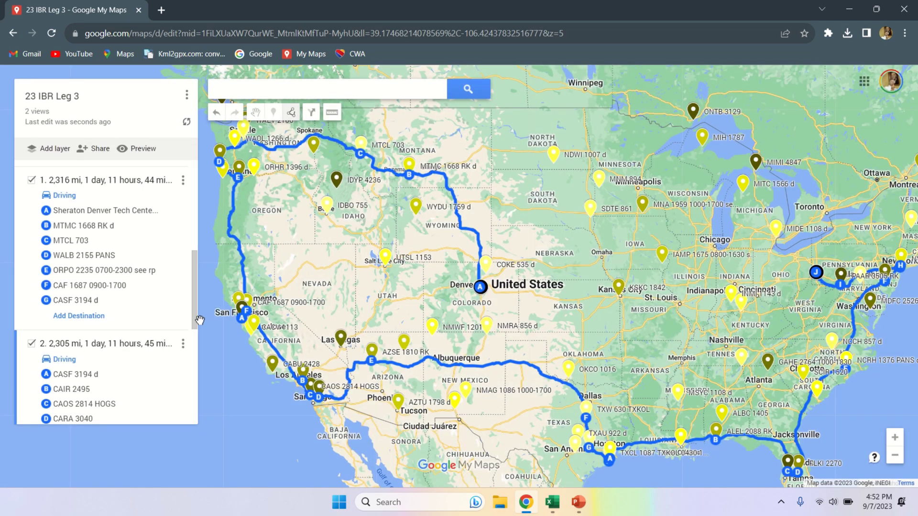
- Copy the total distance and driving time from the step-by-step directions of the third route, starting at TXDA 1248
scroll(187, 325, "down", 5)
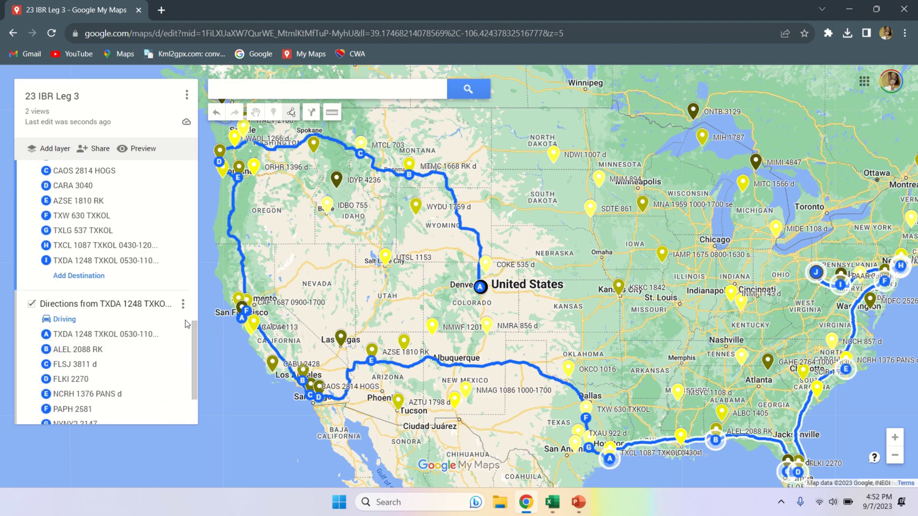
left_click(183, 304)
left_click(140, 363)
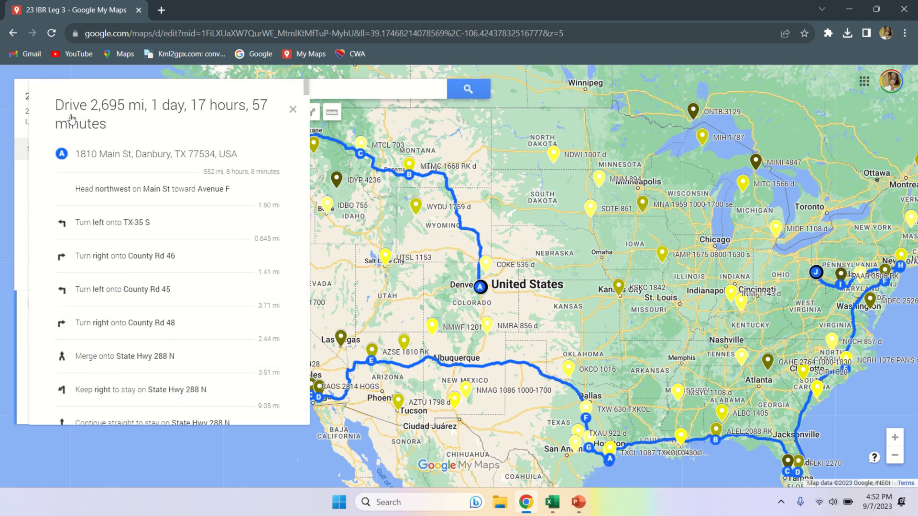
left_click_drag(91, 105, 110, 131)
key("ctrl+c")
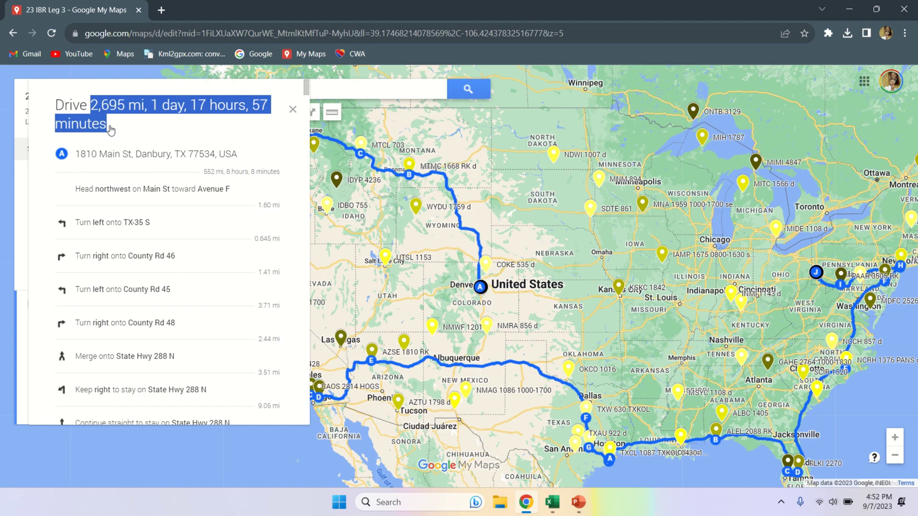
left_click(292, 110)
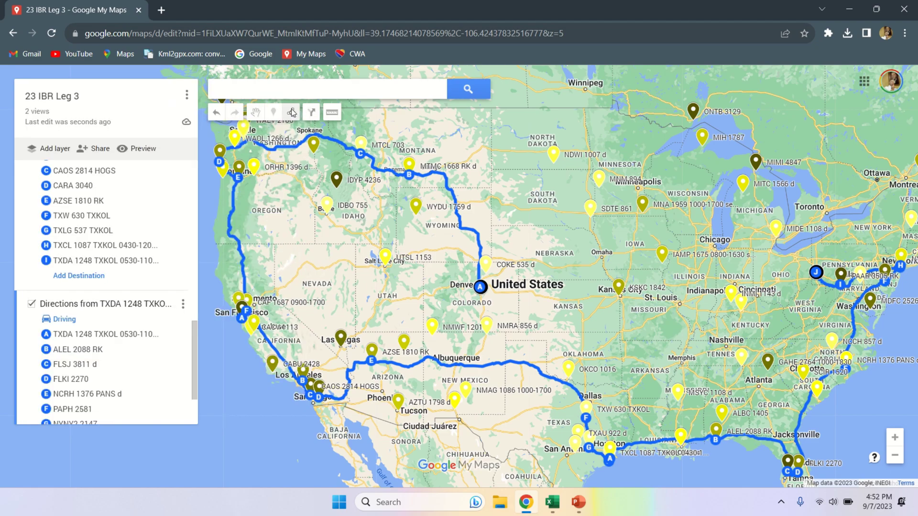
- Rename the third route layer, starting at TXDA 1248, as "3. 2,695 mi, 1 day, 17 hours, 57 minutes"
left_click(87, 305)
type("3.")
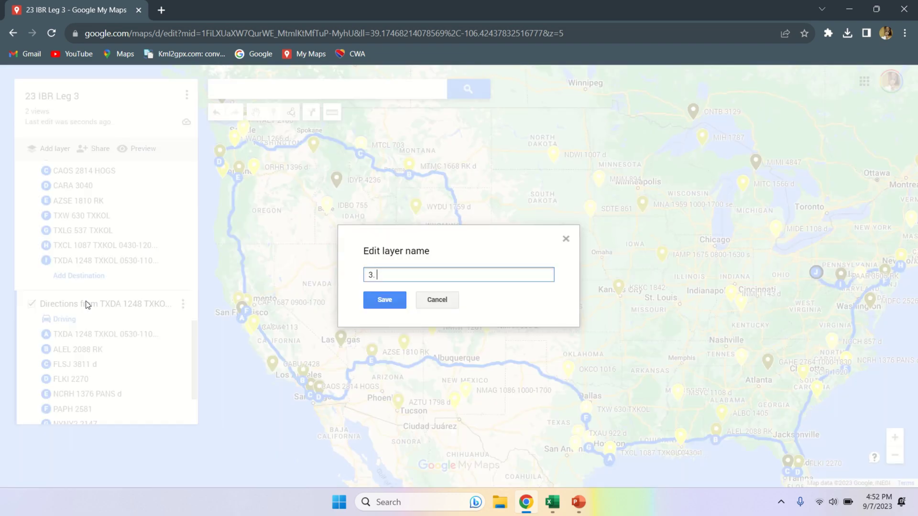
key("ctrl+v")
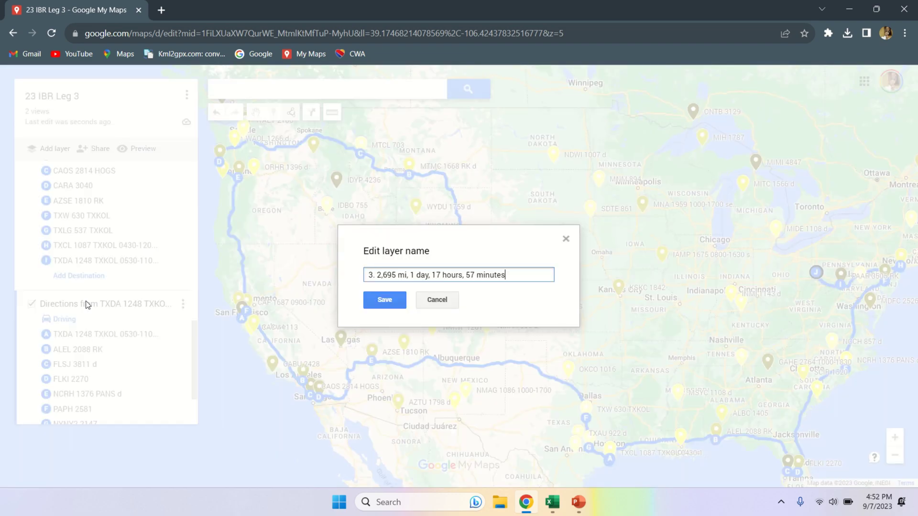
left_click(378, 306)
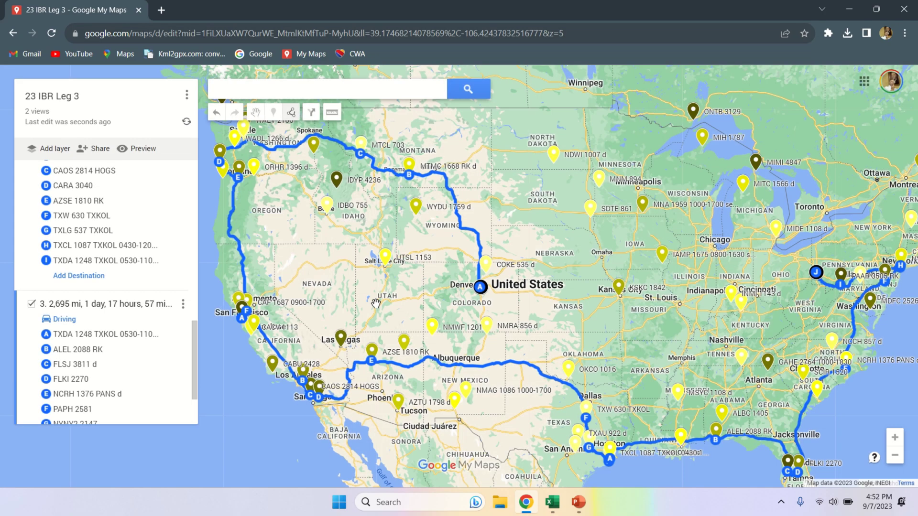
- Export the entire 23 IBR Leg 3 map as KML instead of KMZ and download the file
scroll(75, 269, "up", 5)
scroll(75, 270, "down", 2)
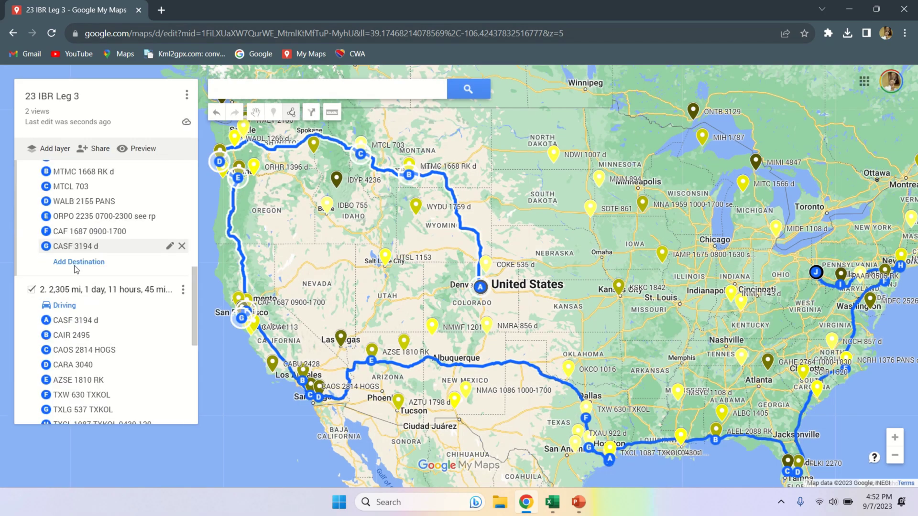
scroll(48, 268, "up", 3)
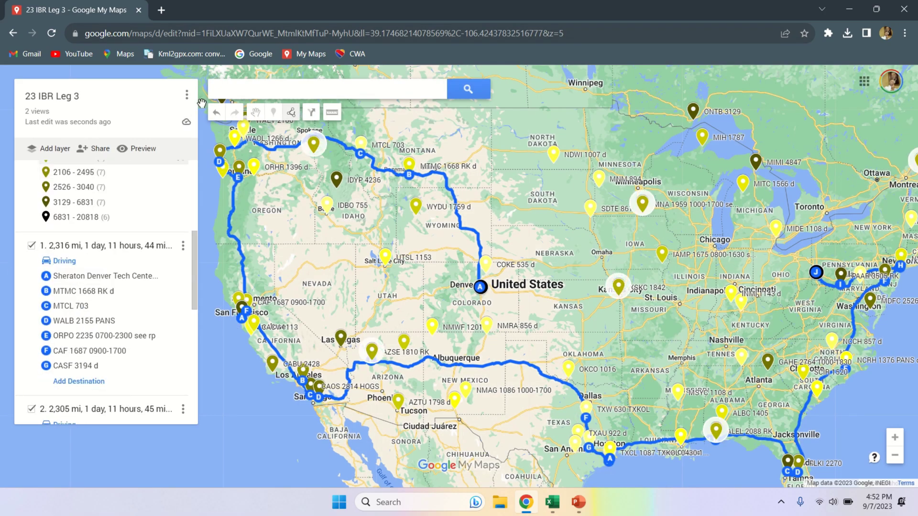
left_click(181, 98)
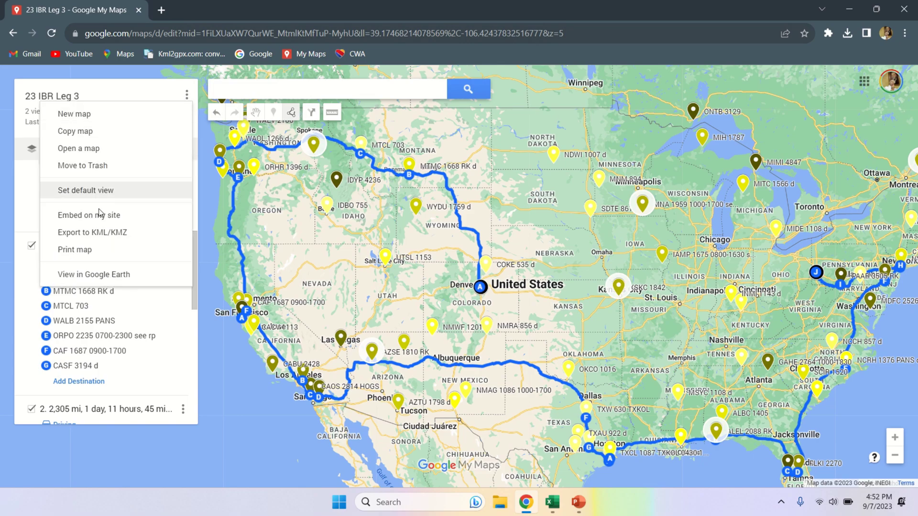
left_click(108, 234)
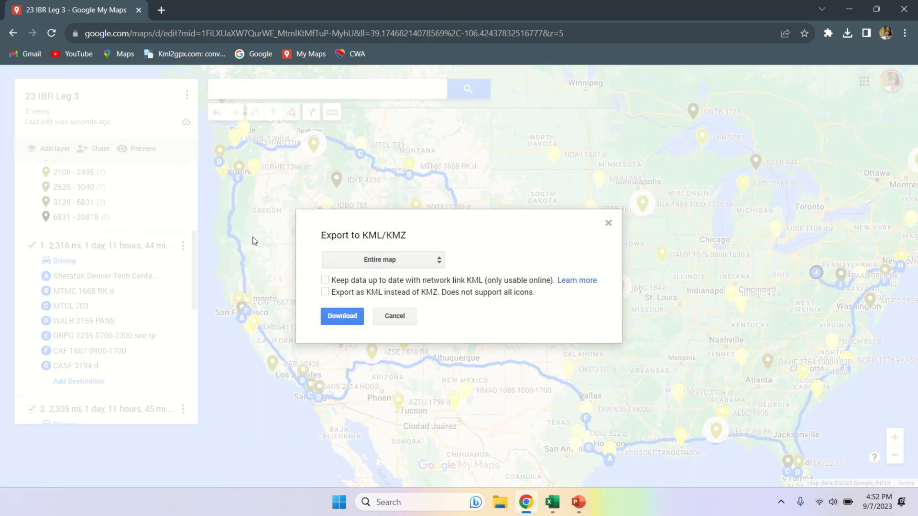
left_click(375, 261)
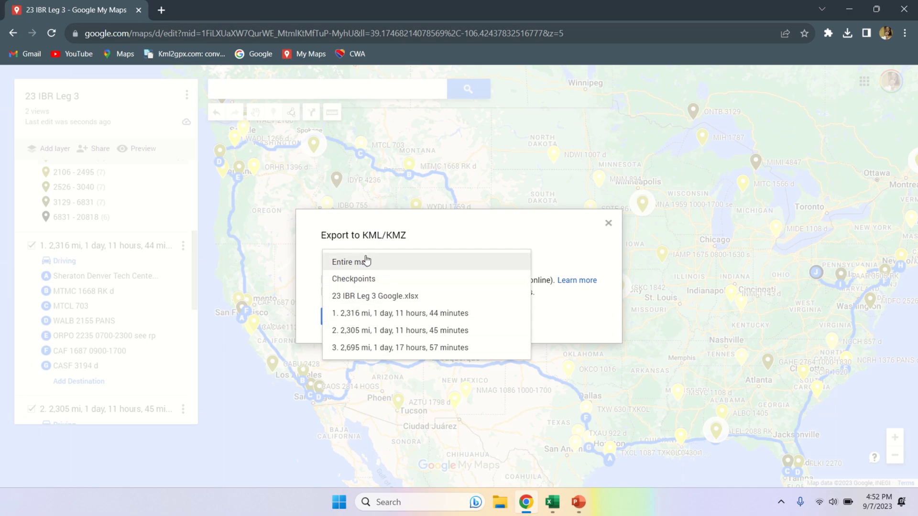
left_click(365, 260)
left_click(326, 293)
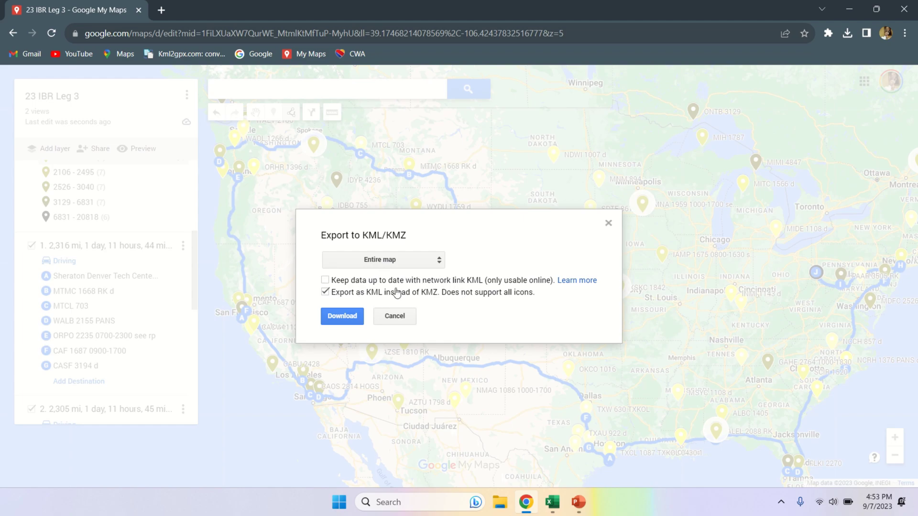
left_click(352, 316)
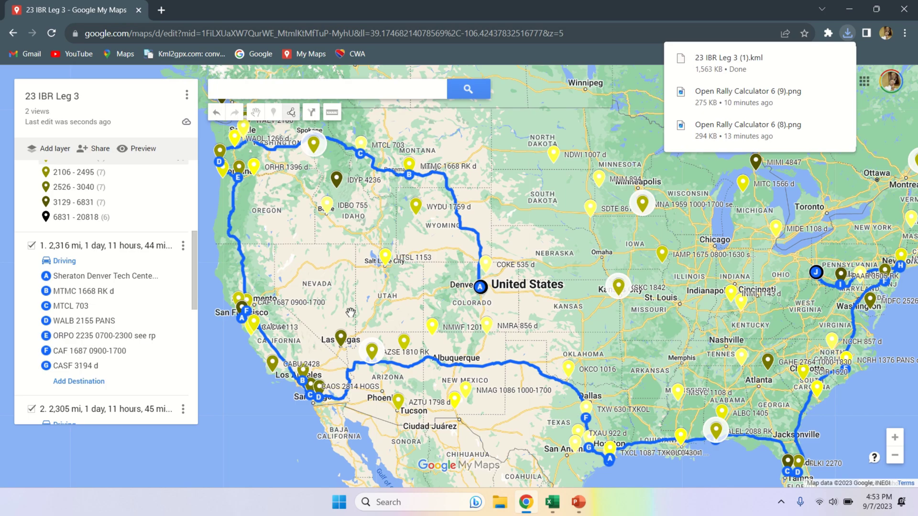
mouse_move(424, 23)
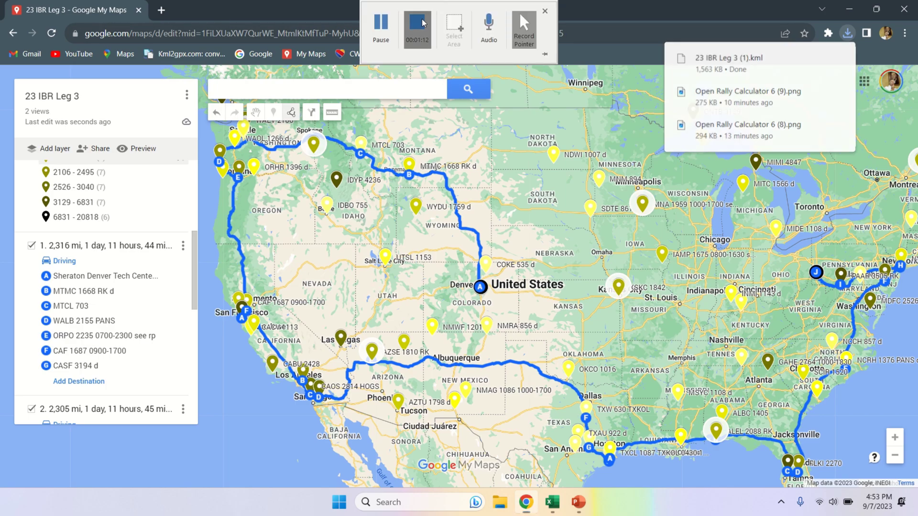